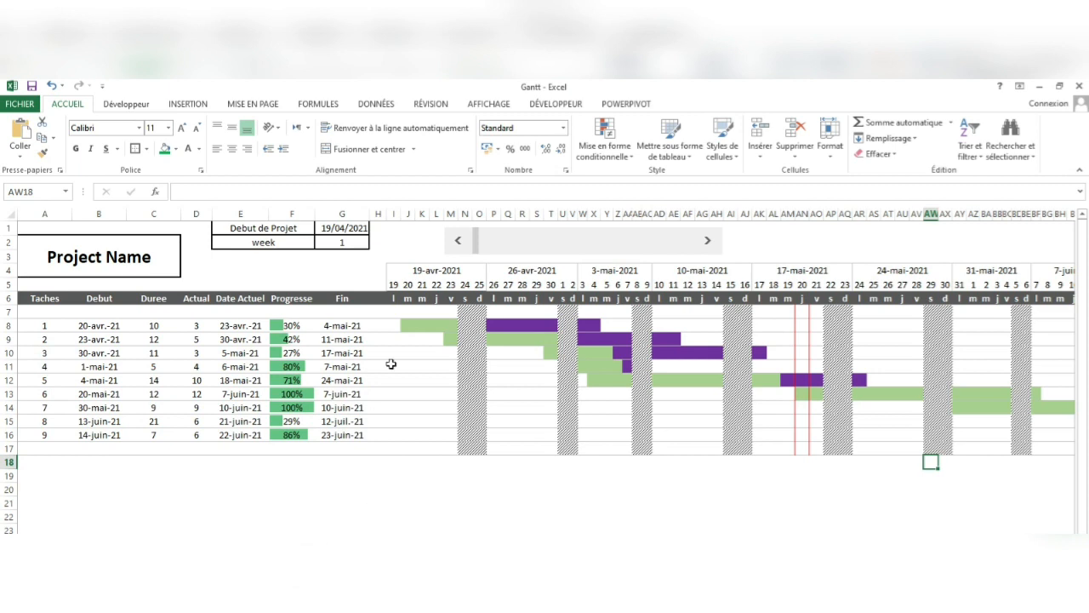
Step: Advance the Gantt timeline to week 3 and return it to week 1 to examine how the task bars shift
{"action": "left_click", "coordinate": [710, 245]}
{"action": "left_click", "coordinate": [710, 246]}
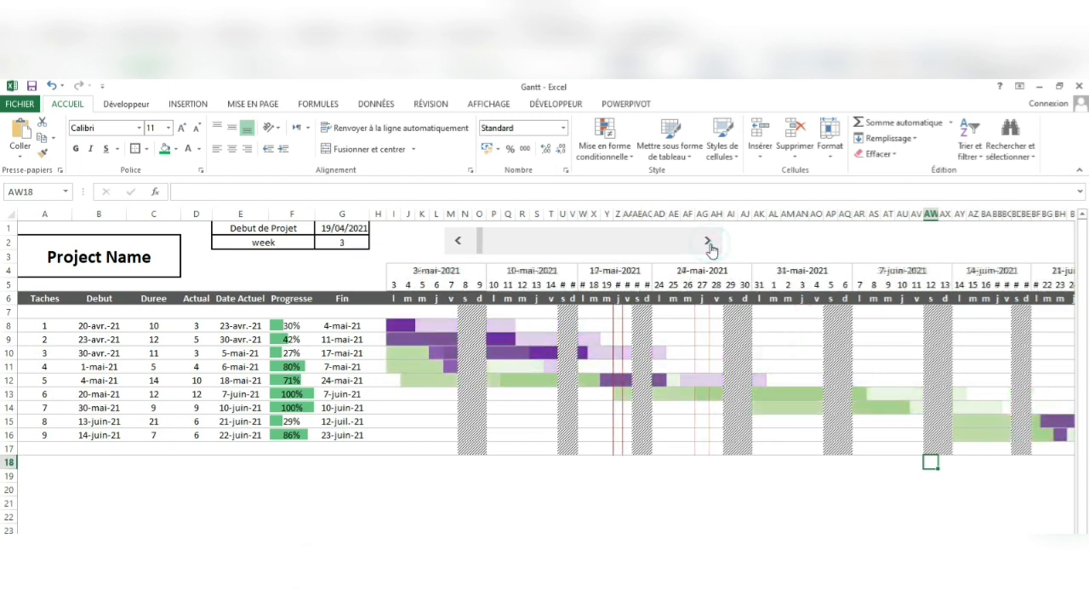
{"action": "left_click", "coordinate": [458, 243]}
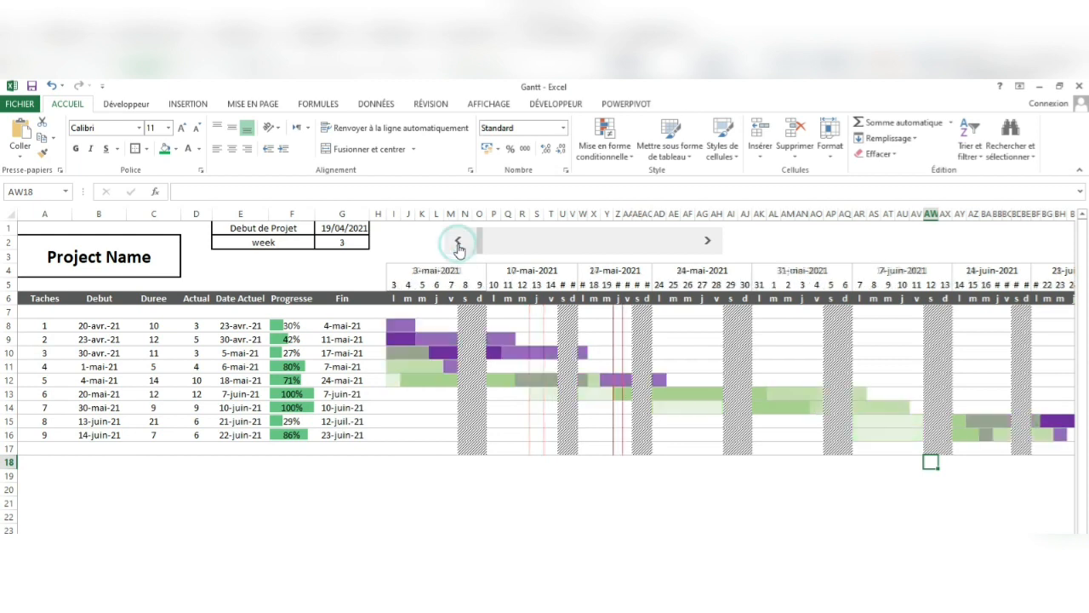
{"action": "left_click", "coordinate": [458, 243]}
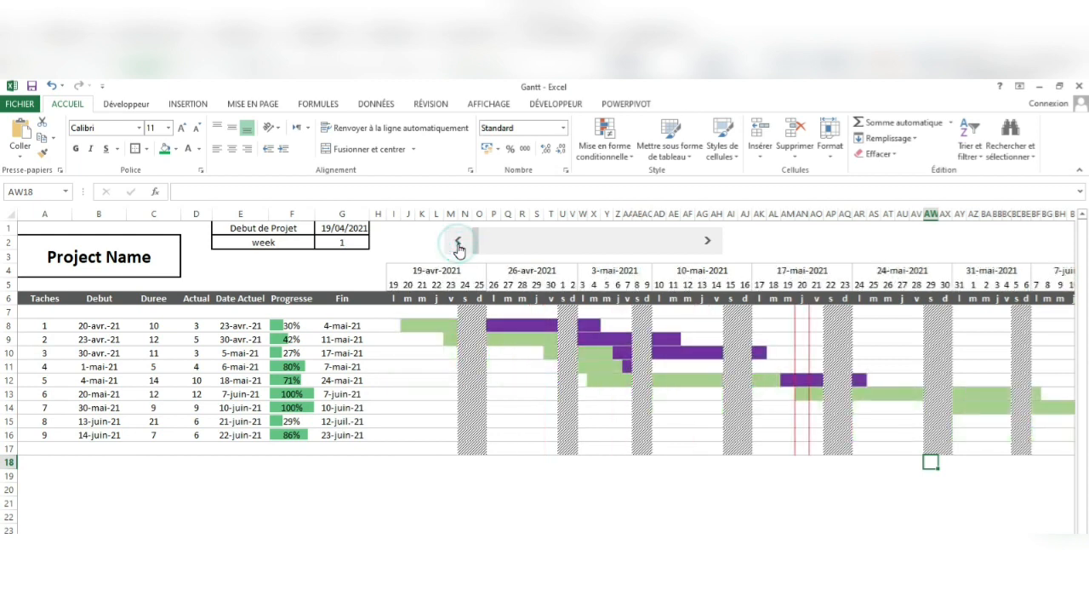
Step: Advance the Gantt timeline to week 5 to view the task bars around the current-date marker, and return it to week 1
{"action": "left_click", "coordinate": [711, 245]}
{"action": "left_click", "coordinate": [708, 244]}
{"action": "left_click", "coordinate": [709, 244]}
{"action": "left_click", "coordinate": [709, 244]}
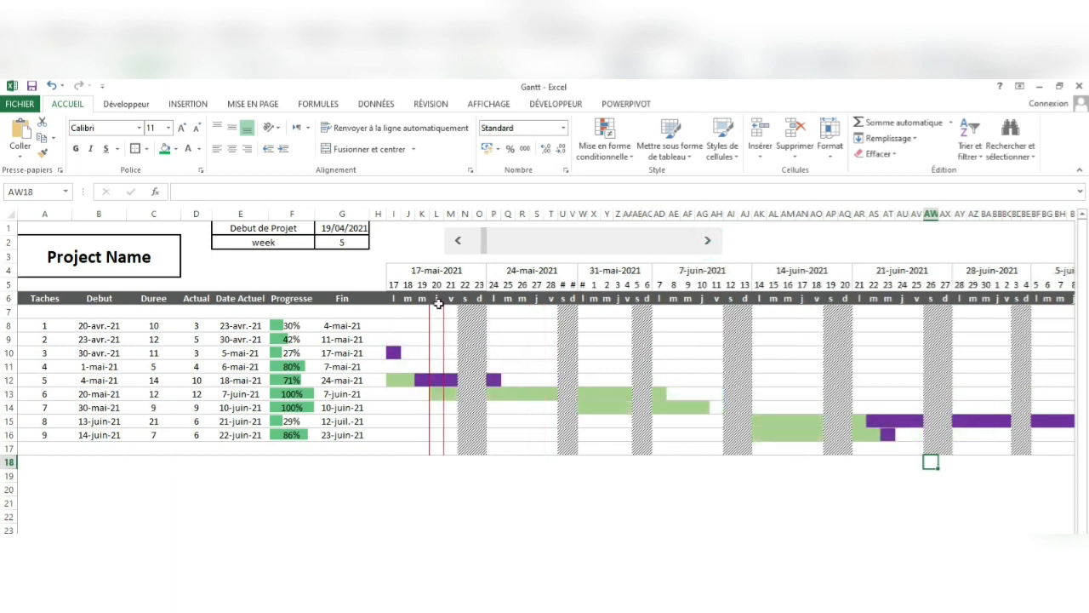
{"action": "left_click", "coordinate": [457, 241]}
{"action": "left_click", "coordinate": [457, 241]}
{"action": "left_click", "coordinate": [457, 240]}
{"action": "left_click", "coordinate": [457, 241]}
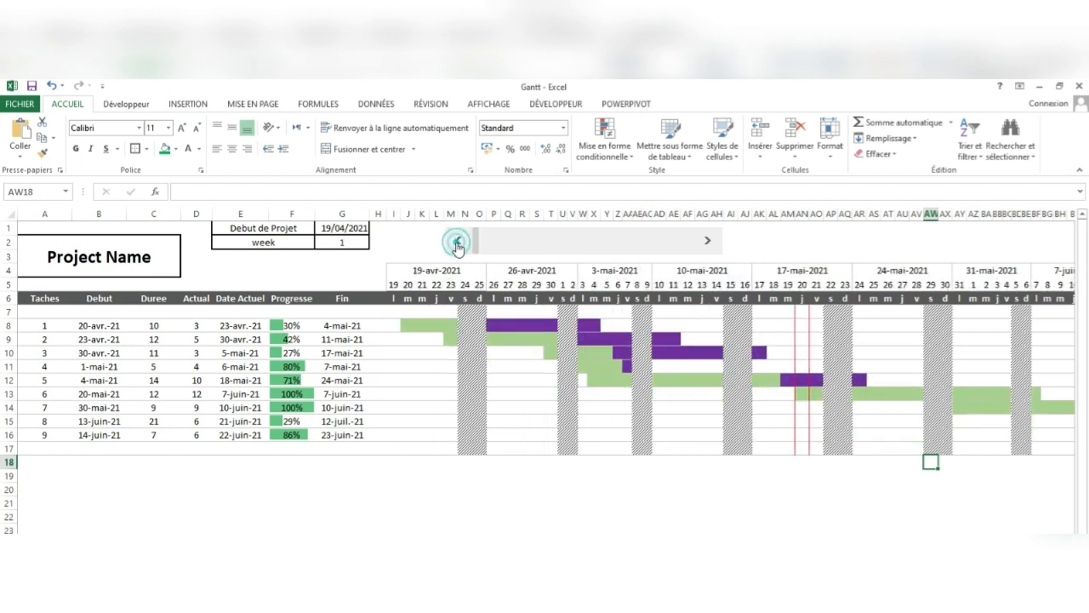
Step: Set the Actual value of task 1 to 5
{"action": "left_click", "coordinate": [192, 326]}
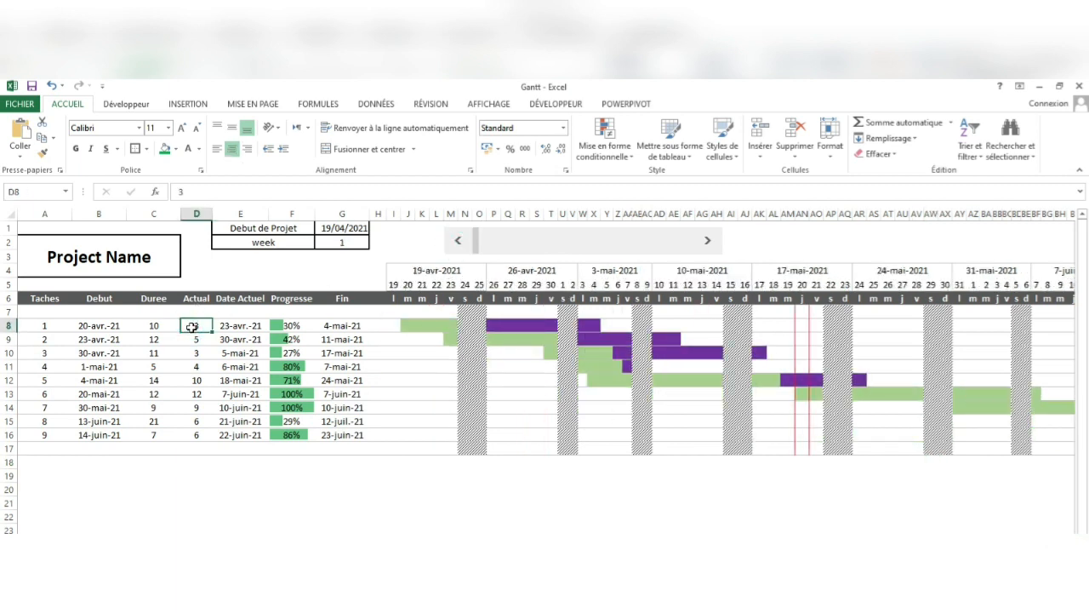
{"action": "type", "text": "5"}
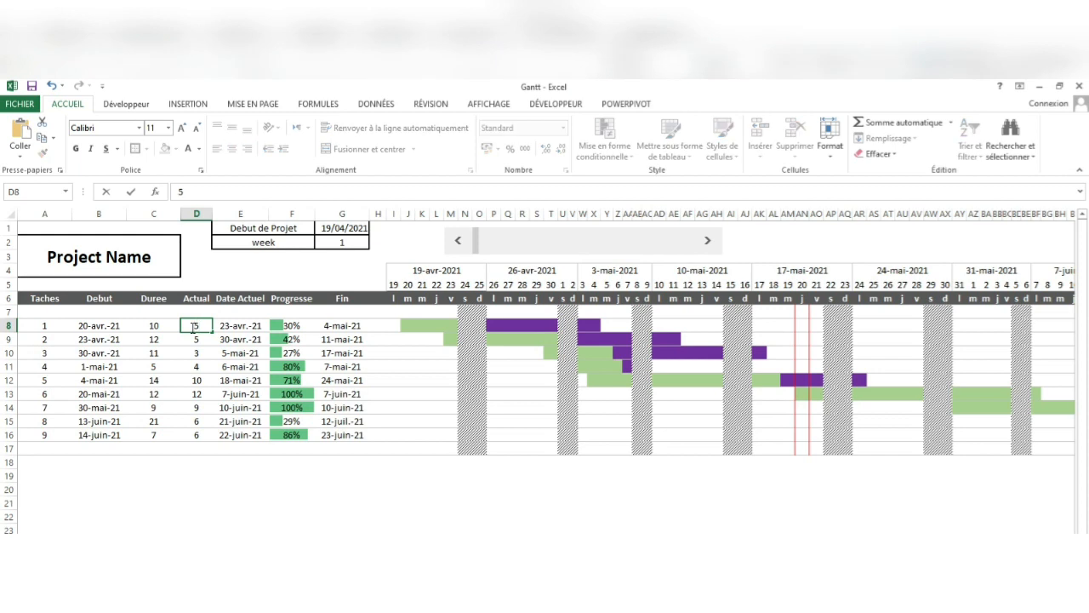
{"action": "key", "text": "Return"}
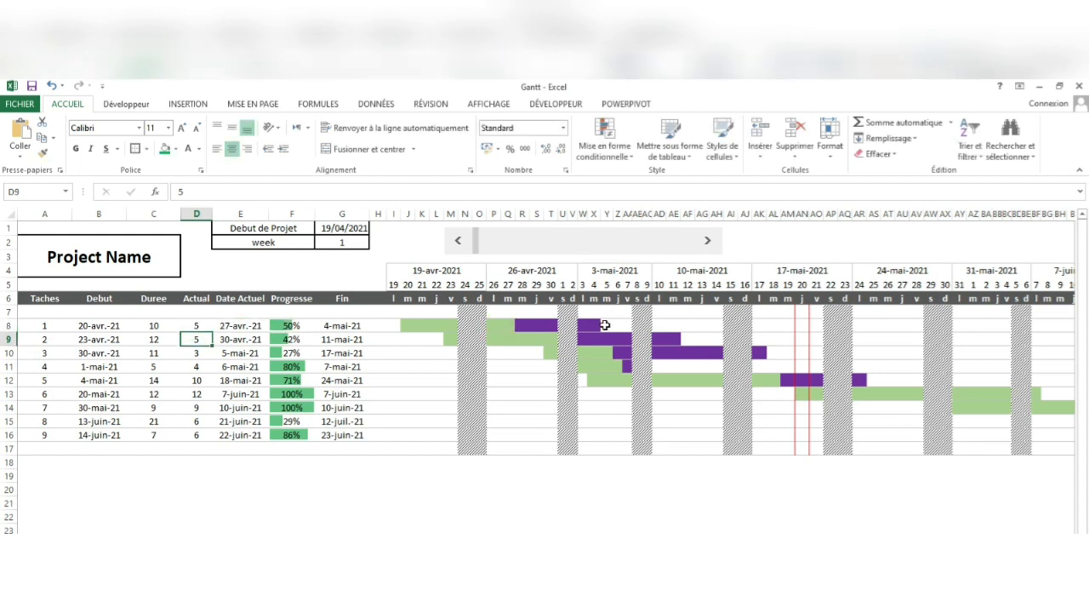
Step: Set the Actual value of task 1 to 8
{"action": "left_click", "coordinate": [197, 325]}
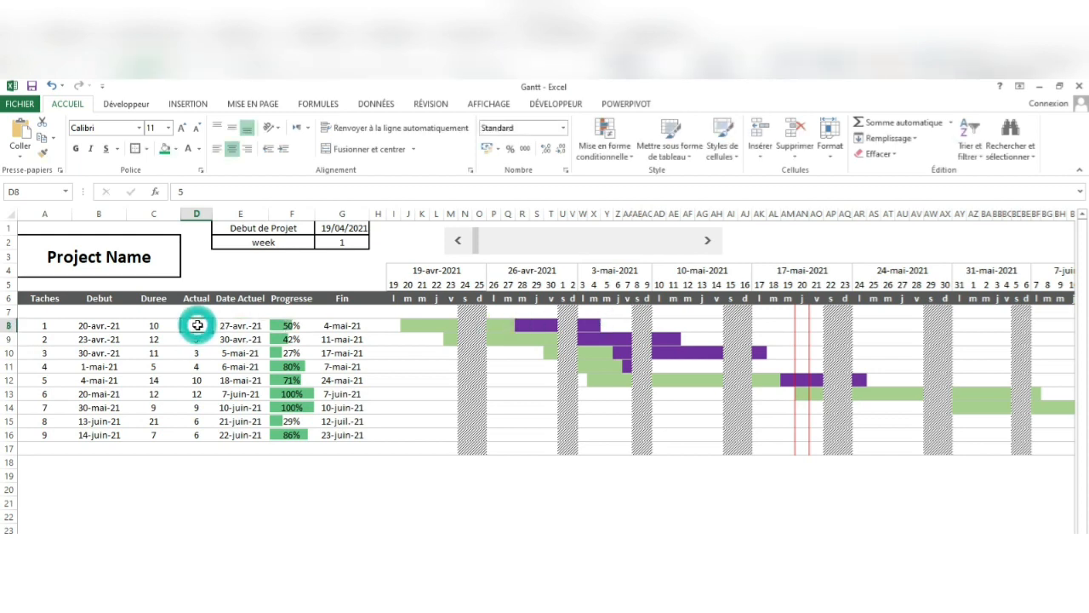
{"action": "type", "text": "8"}
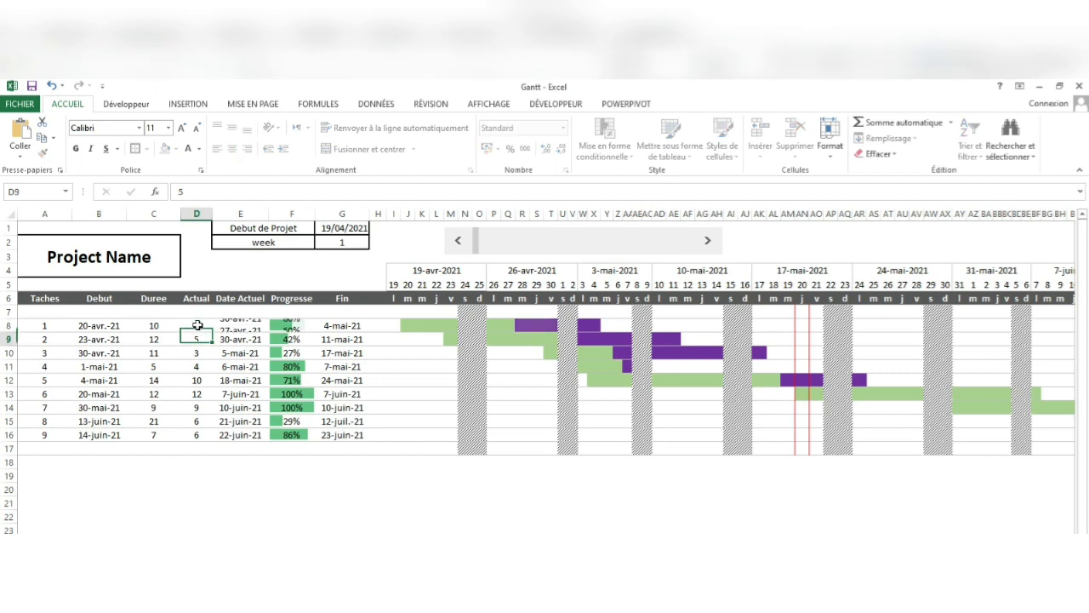
{"action": "key", "text": "Return"}
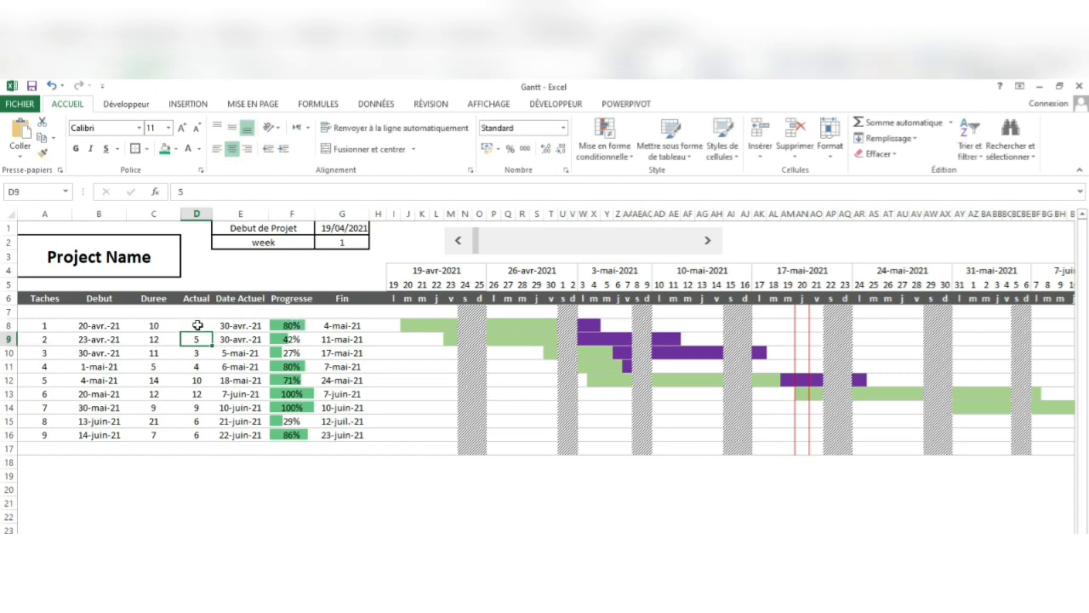
Step: Change the project start date (Debut de Projet) to 24/04/2021
{"action": "left_click", "coordinate": [326, 230]}
{"action": "left_click", "coordinate": [184, 192]}
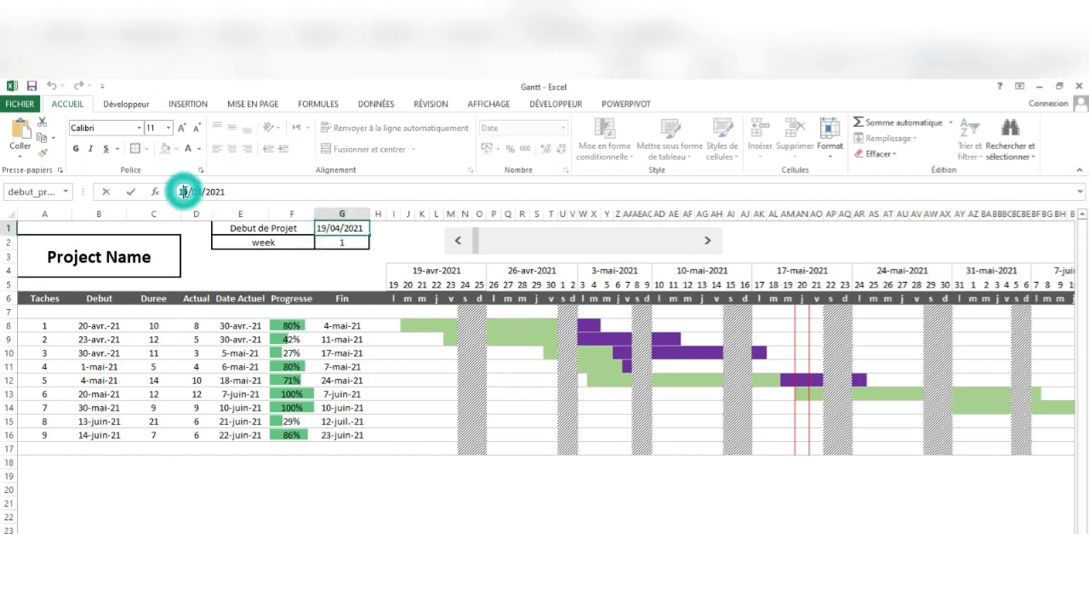
{"action": "key", "text": "BackSpace"}
{"action": "key", "text": "BackSpace"}
{"action": "type", "text": "24"}
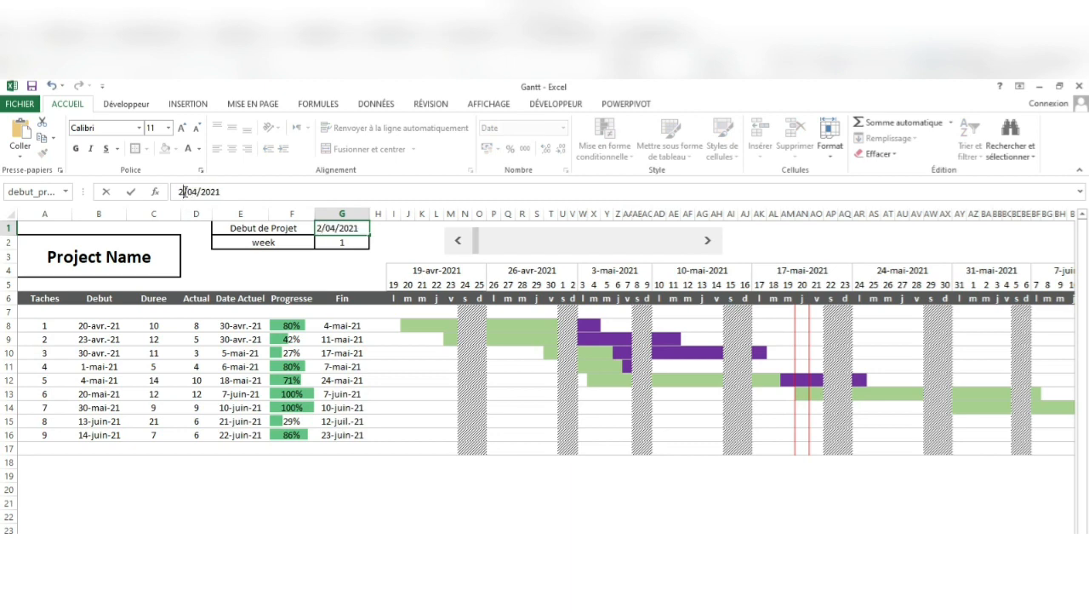
{"action": "key", "text": "Return"}
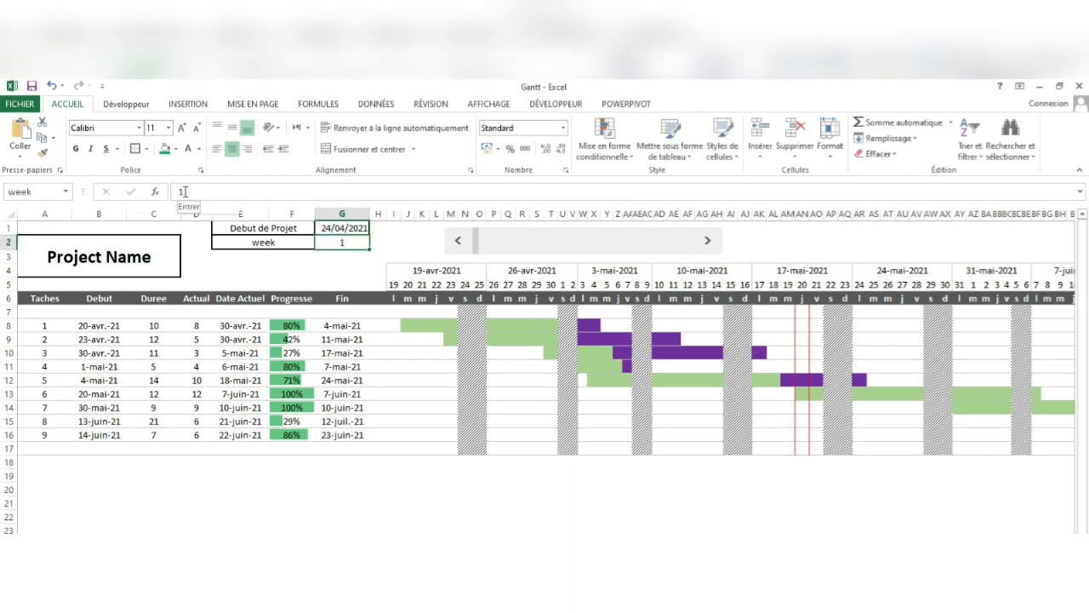
Step: Change the project start date to 24/05/2021, and undo both start date changes
{"action": "double_click", "coordinate": [340, 227]}
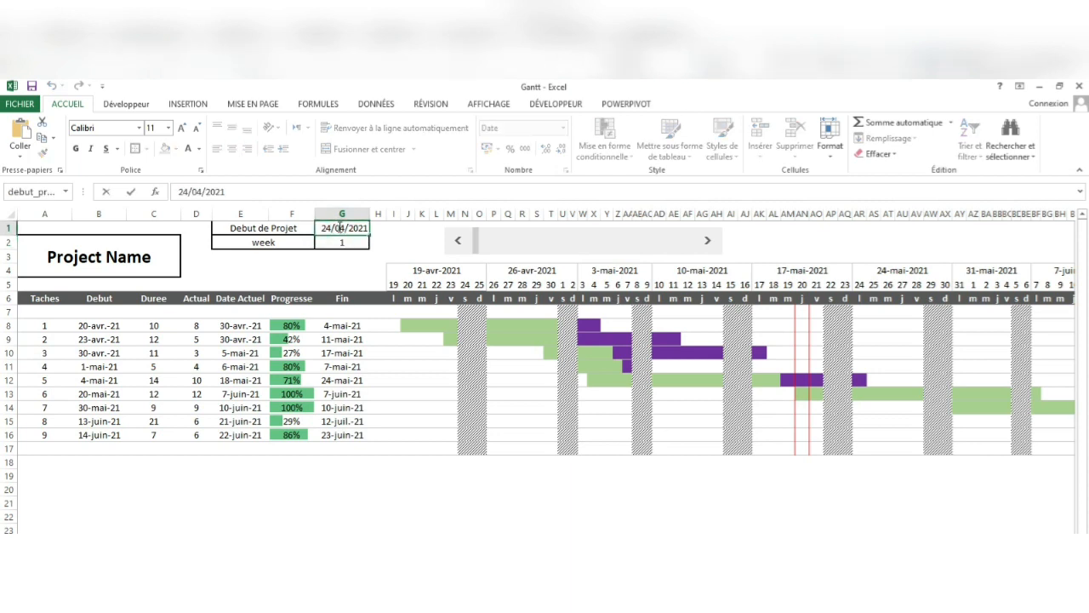
{"action": "key", "text": "Delete"}
{"action": "type", "text": "5"}
{"action": "key", "text": "Return"}
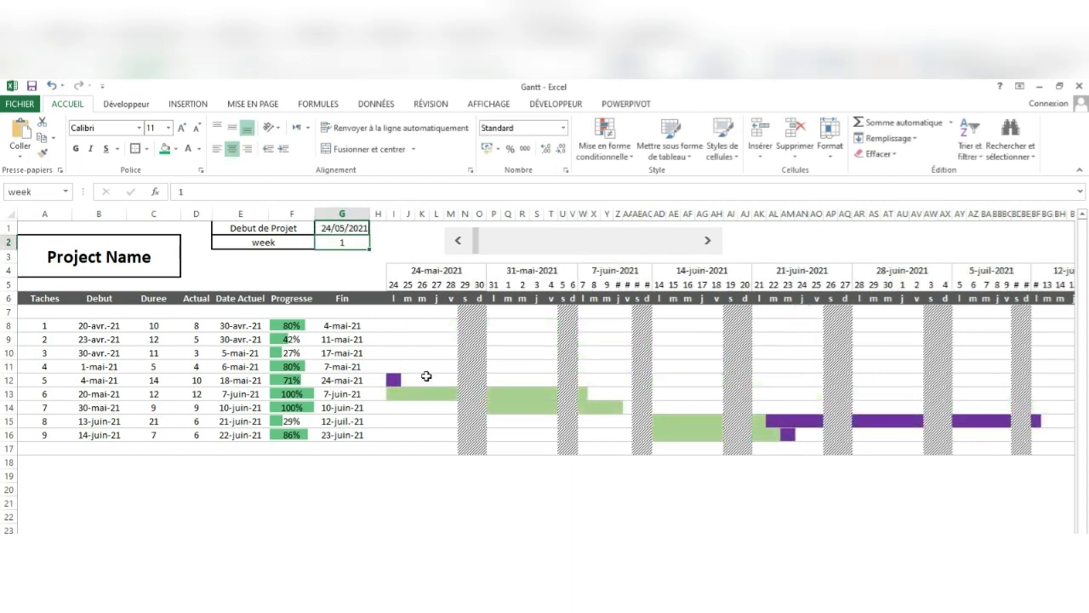
{"action": "left_click", "coordinate": [51, 85]}
{"action": "left_click", "coordinate": [51, 85]}
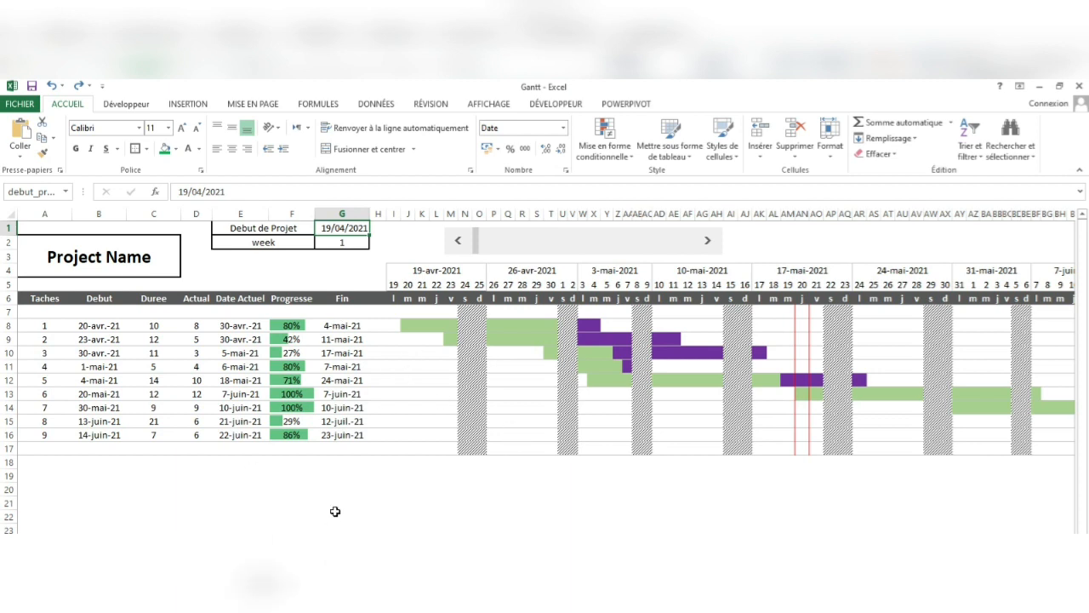
Step: Advance the Gantt timeline to week 6 and step it back toward the project's first weeks to review the tasks
{"action": "left_click", "coordinate": [707, 242]}
{"action": "left_click", "coordinate": [707, 241]}
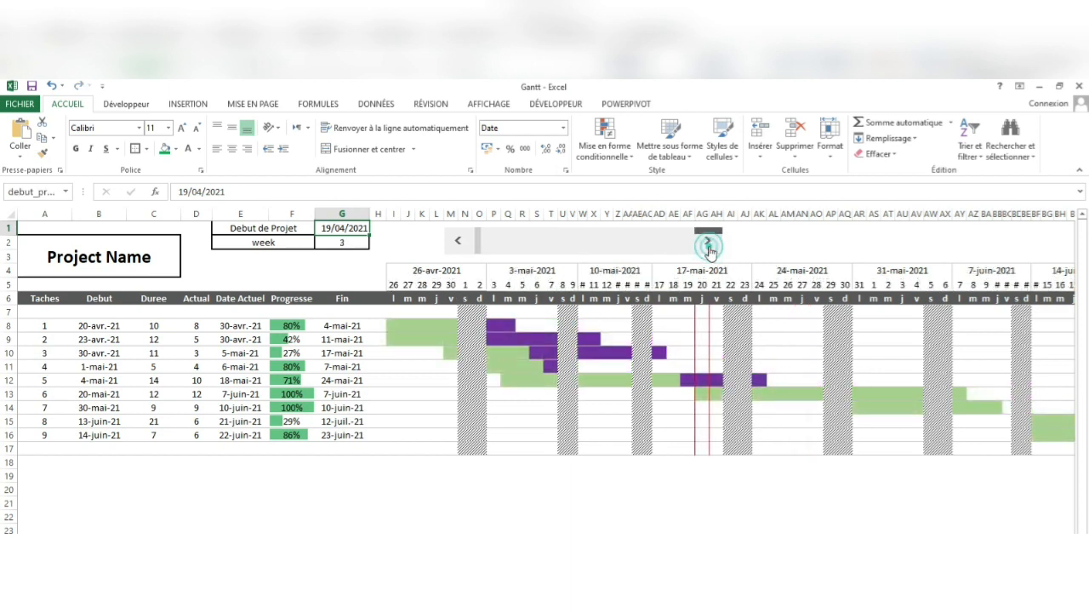
{"action": "left_click", "coordinate": [707, 242]}
{"action": "left_click", "coordinate": [707, 241]}
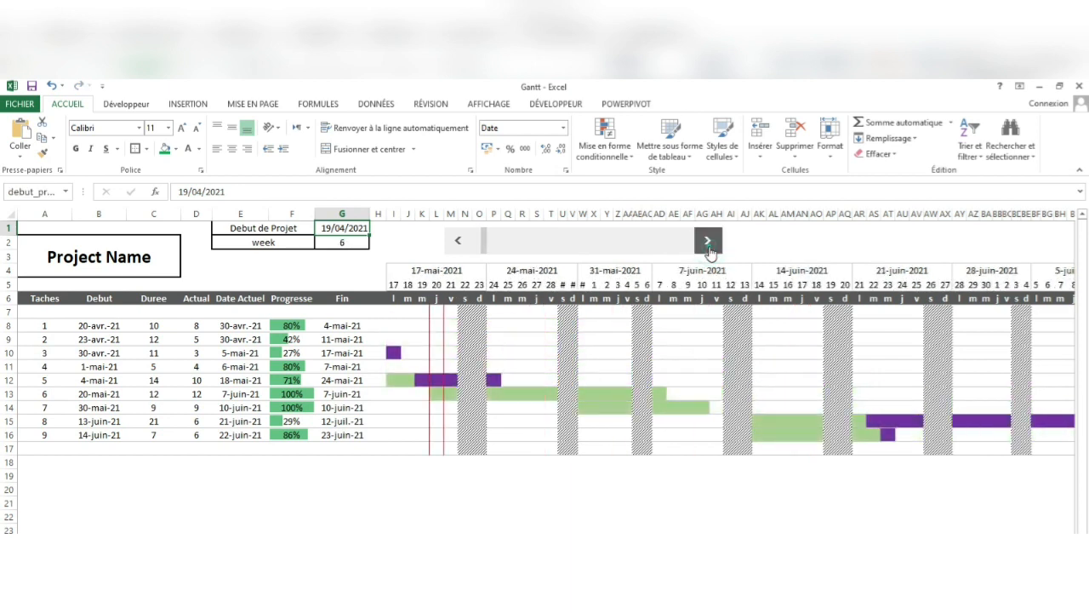
{"action": "left_click", "coordinate": [456, 243]}
{"action": "left_click", "coordinate": [456, 244]}
{"action": "left_click", "coordinate": [456, 243]}
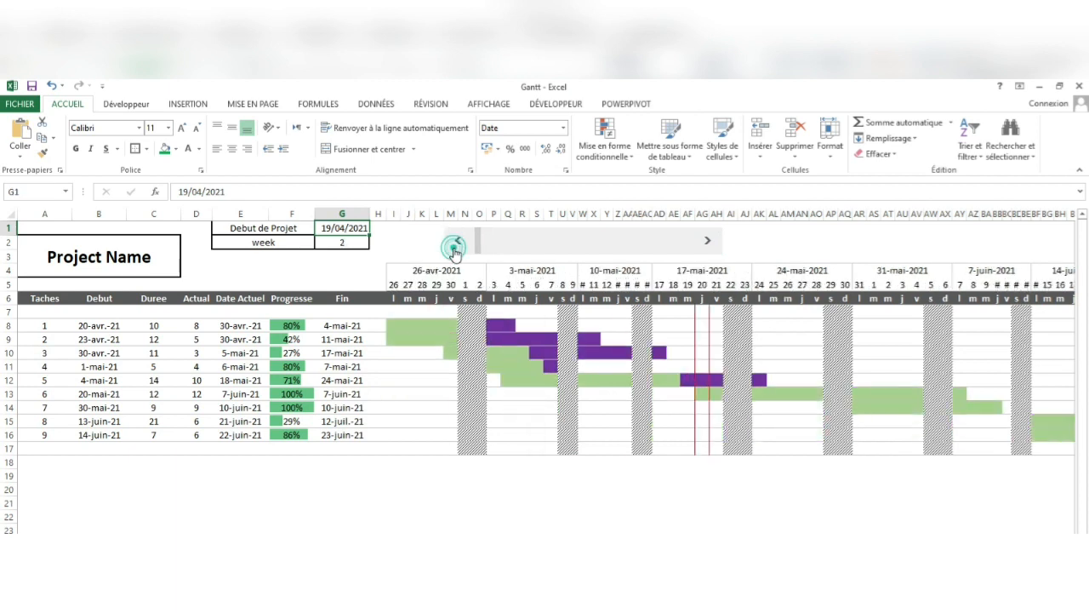
{"action": "left_click", "coordinate": [456, 243]}
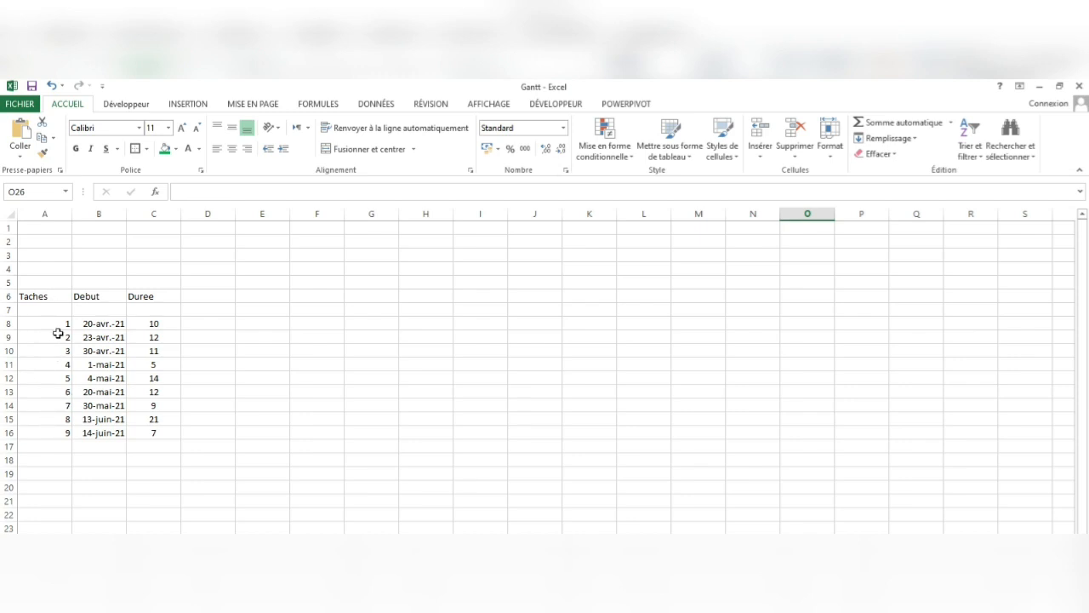
Step: Centre the task numbers in A8:A16 horizontally
{"action": "left_click", "coordinate": [60, 323]}
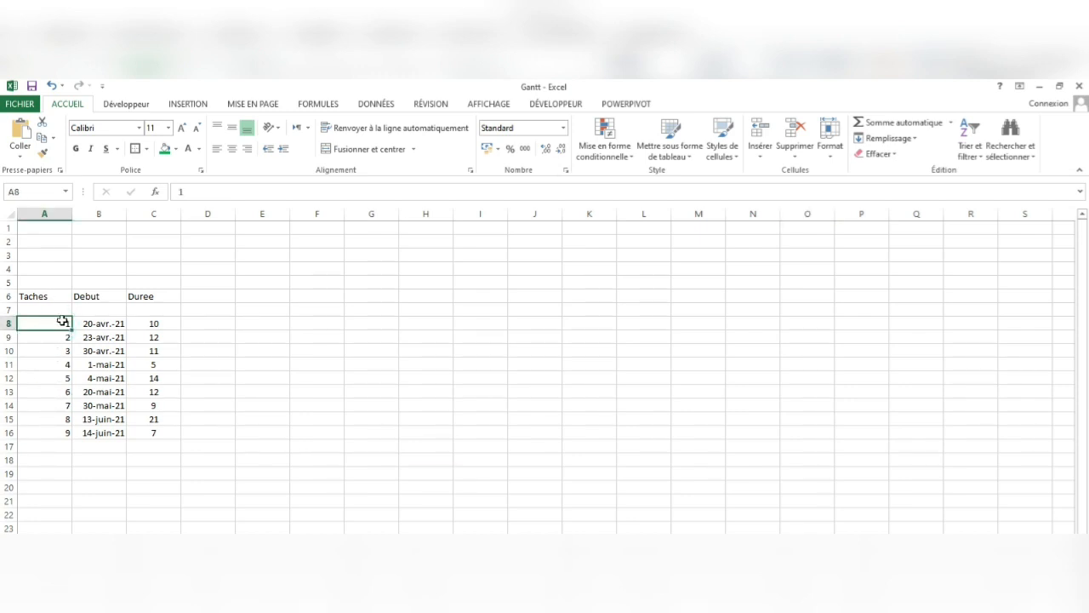
{"action": "left_click_drag", "start_coordinate": [57, 323], "coordinate": [44, 429]}
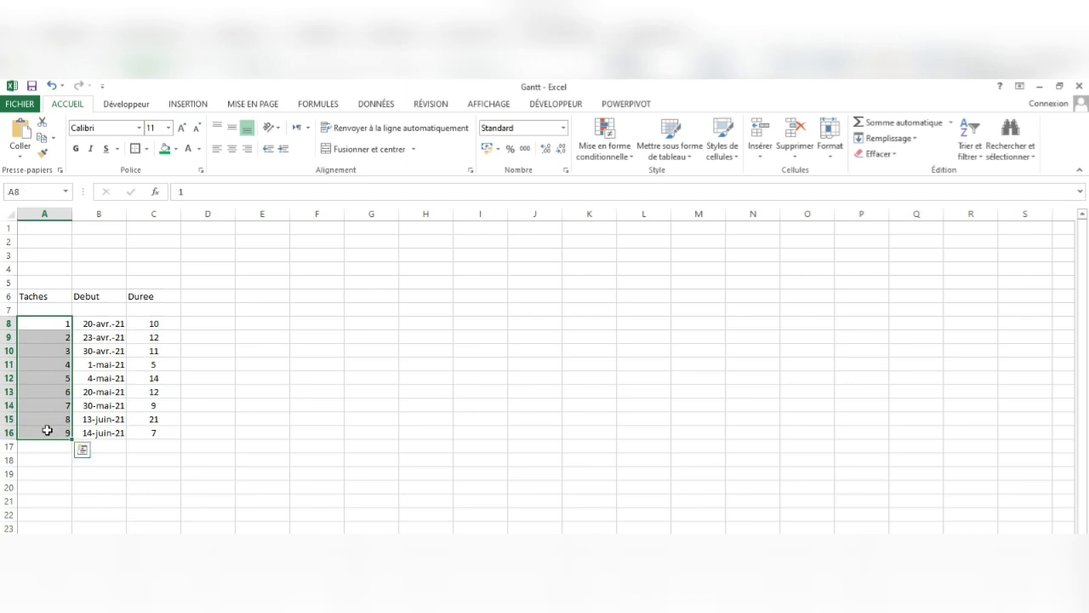
{"action": "left_click", "coordinate": [232, 148]}
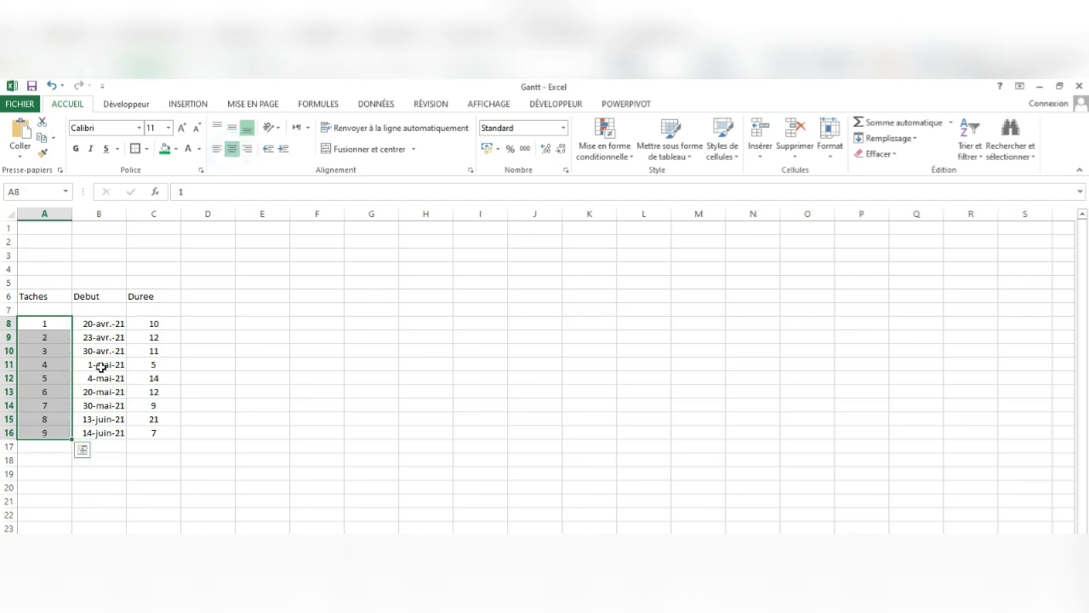
{"action": "left_click_drag", "start_coordinate": [109, 323], "coordinate": [97, 435]}
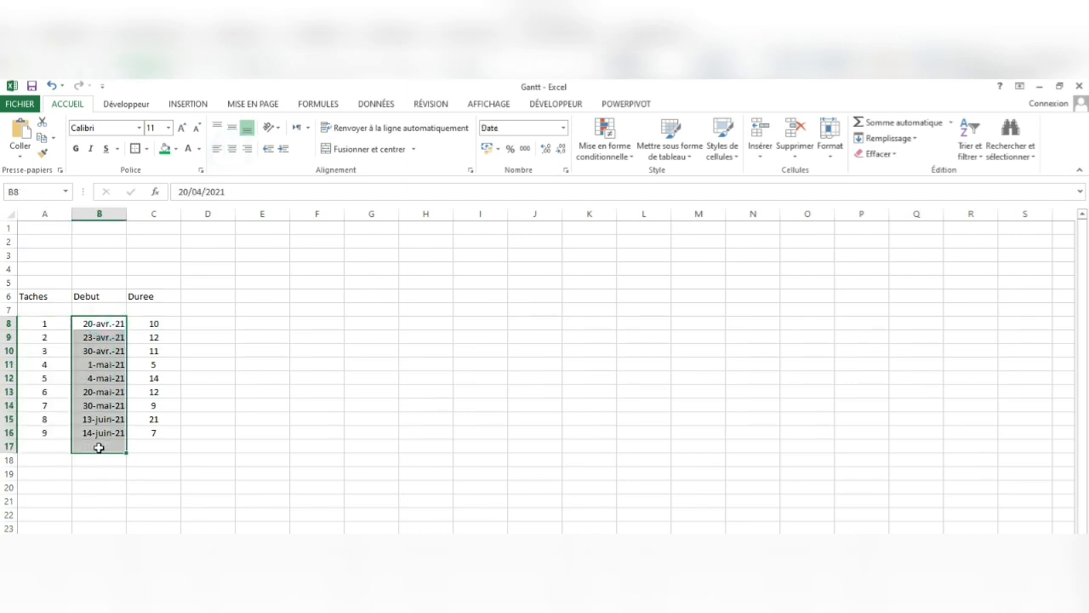
{"action": "left_click", "coordinate": [159, 326]}
{"action": "left_click_drag", "start_coordinate": [159, 326], "coordinate": [153, 435]}
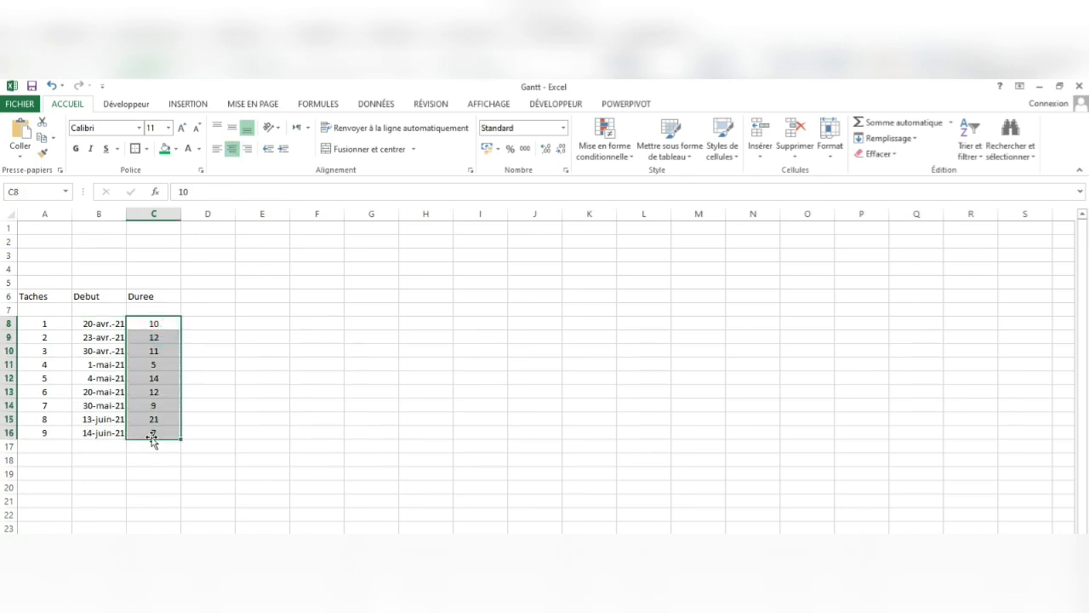
Step: Centre the whole task table in A6:C16 horizontally, including its headers
{"action": "left_click", "coordinate": [40, 295]}
{"action": "left_click_drag", "start_coordinate": [40, 295], "coordinate": [152, 429]}
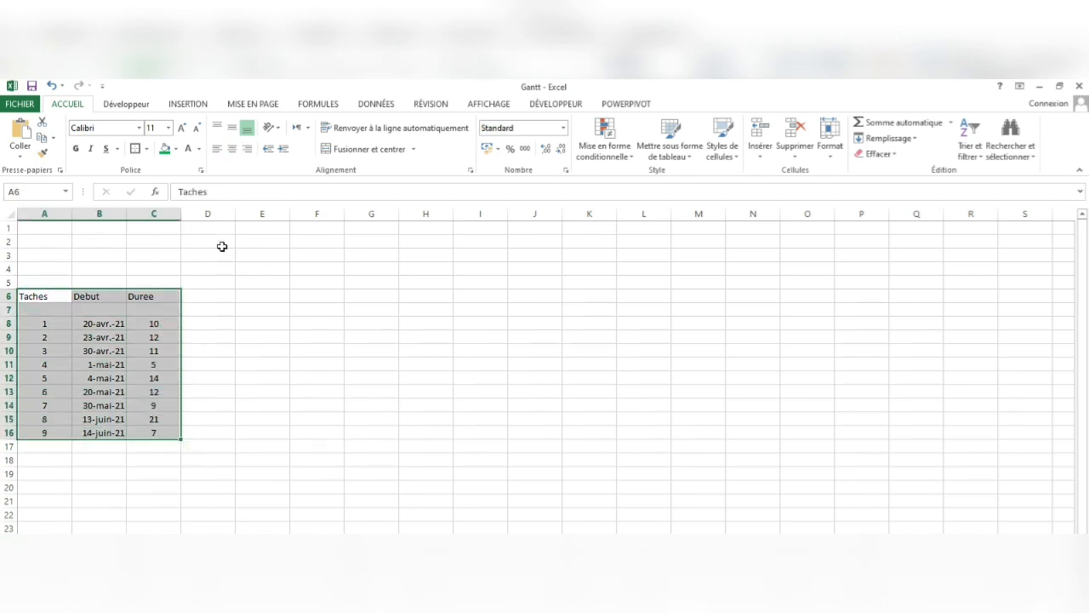
{"action": "left_click", "coordinate": [232, 148]}
Step: Try all borders on the task table in A6:C16, and undo them
{"action": "left_click", "coordinate": [147, 149]}
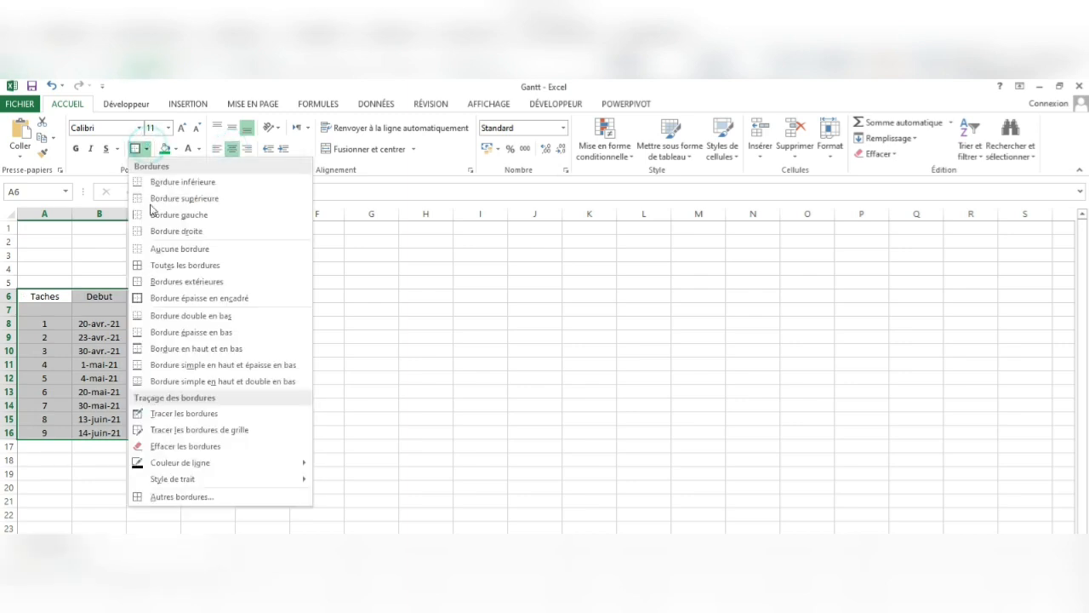
{"action": "left_click", "coordinate": [163, 269]}
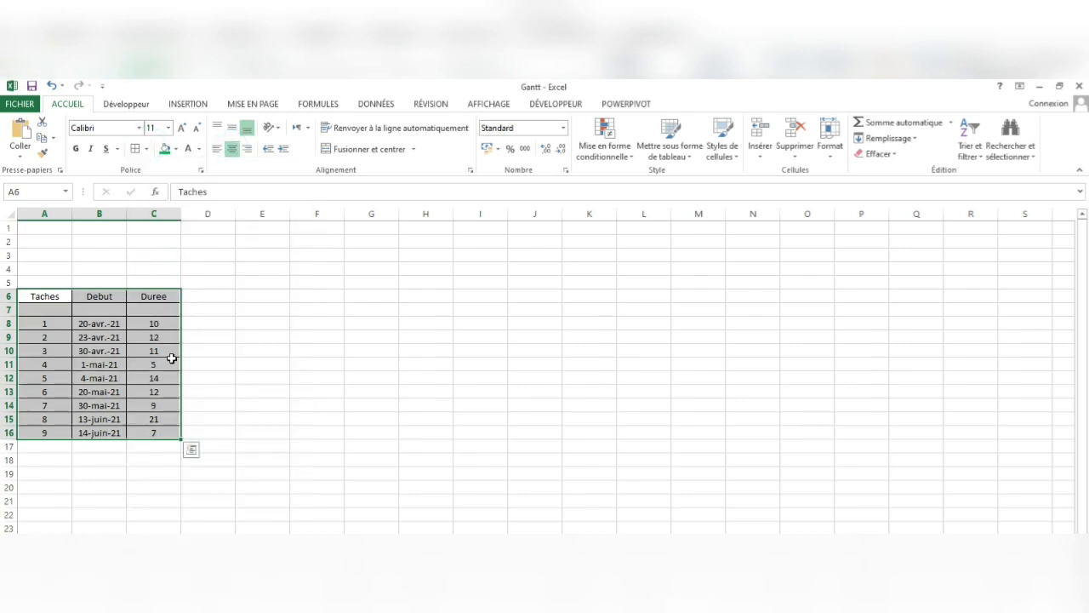
{"action": "key", "text": "ctrl+z"}
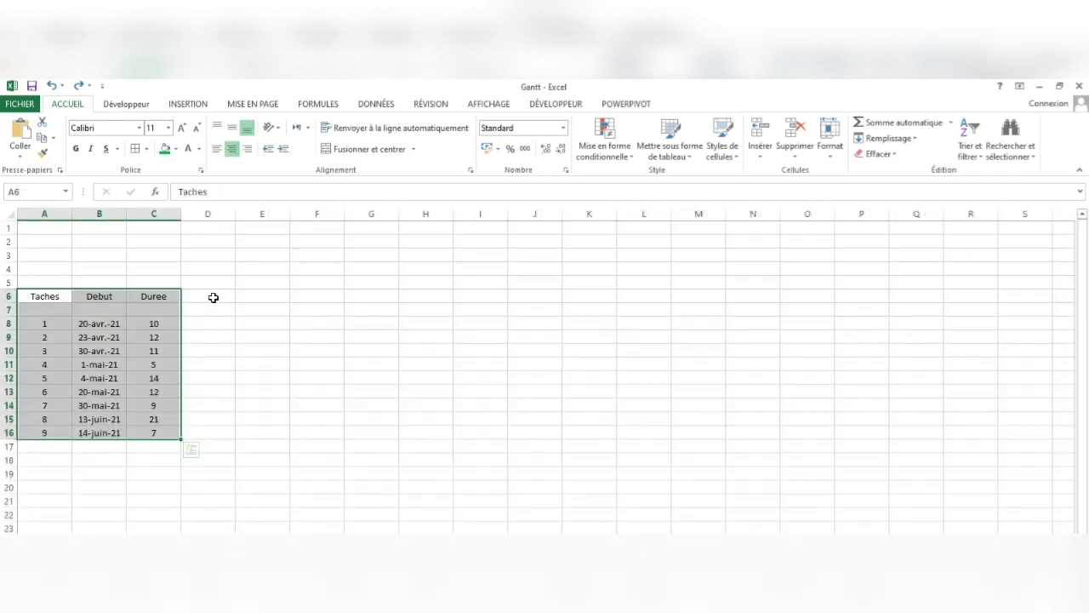
Step: Add a "Fin" column header in D6, next to the Duree header
{"action": "left_click", "coordinate": [214, 297]}
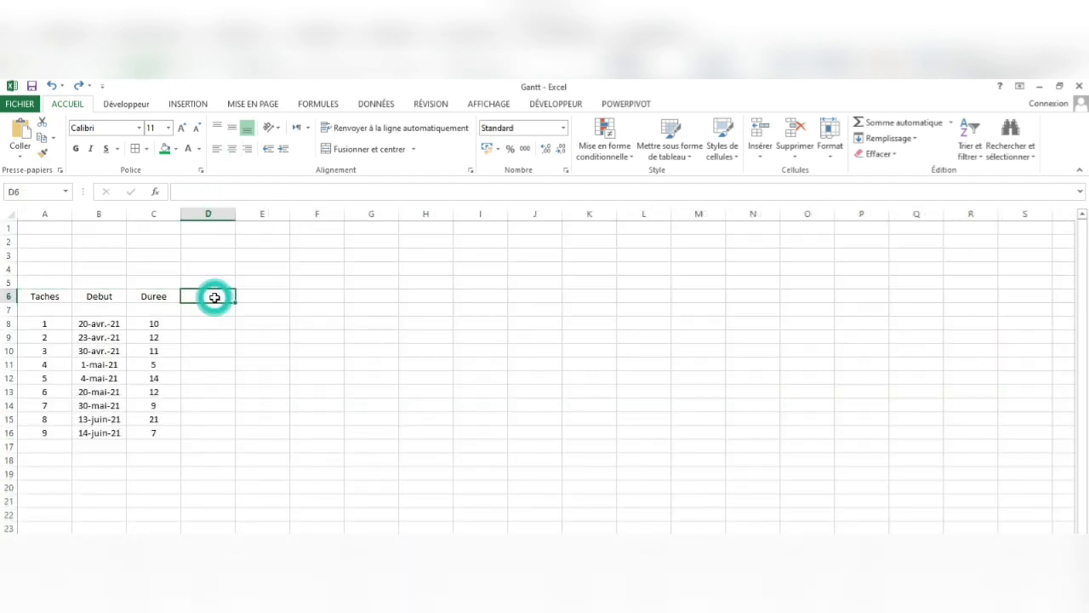
{"action": "type", "text": "Fin"}
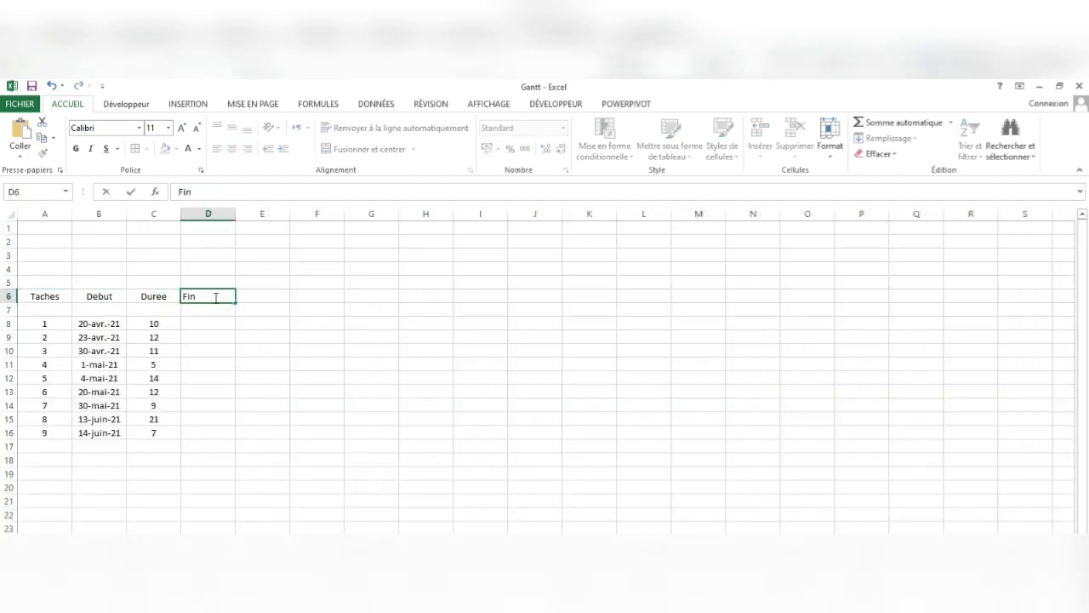
{"action": "key", "text": "Return"}
Step: Calculate the first task's end date in D8 with =SERIE.JOUR.OUVRE.INTL(B8;C8;1), using Saturday and Sunday as the weekend
{"action": "key", "text": "Return"}
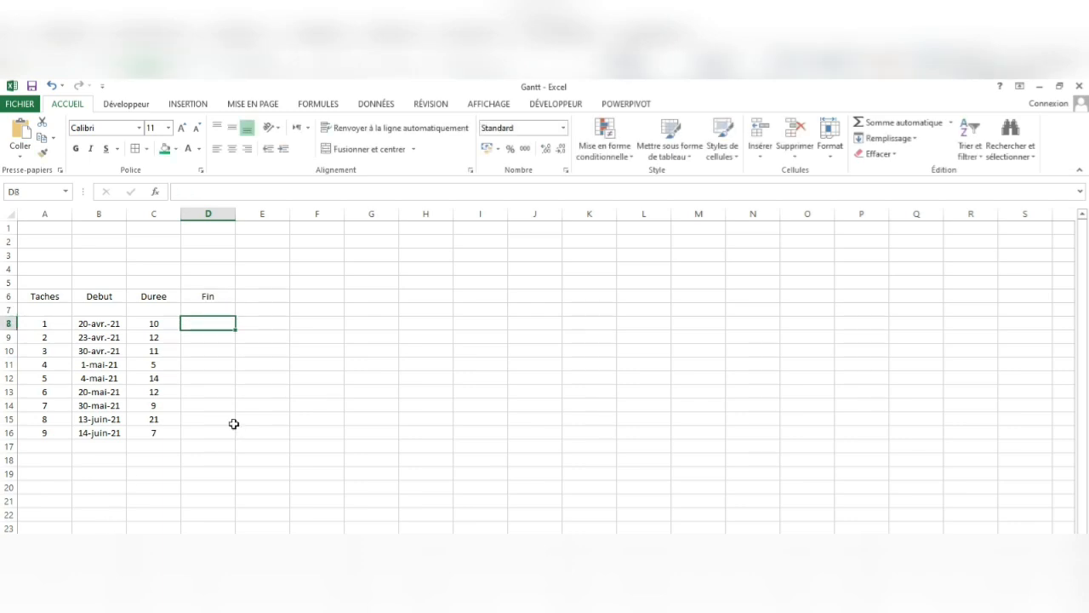
{"action": "type", "text": "="}
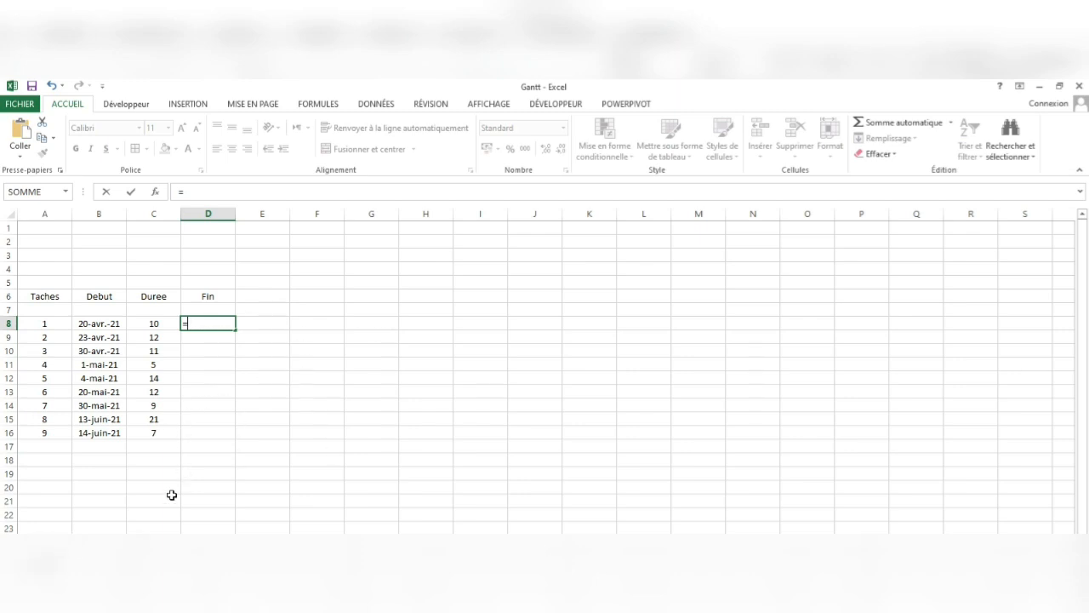
{"action": "type", "text": "seri"}
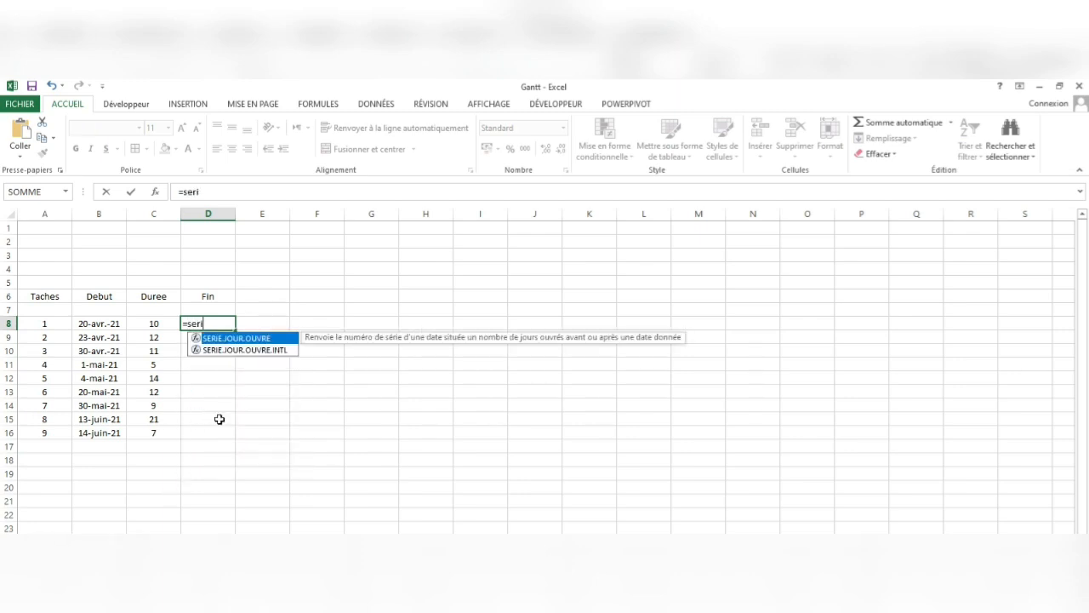
{"action": "double_click", "coordinate": [251, 350]}
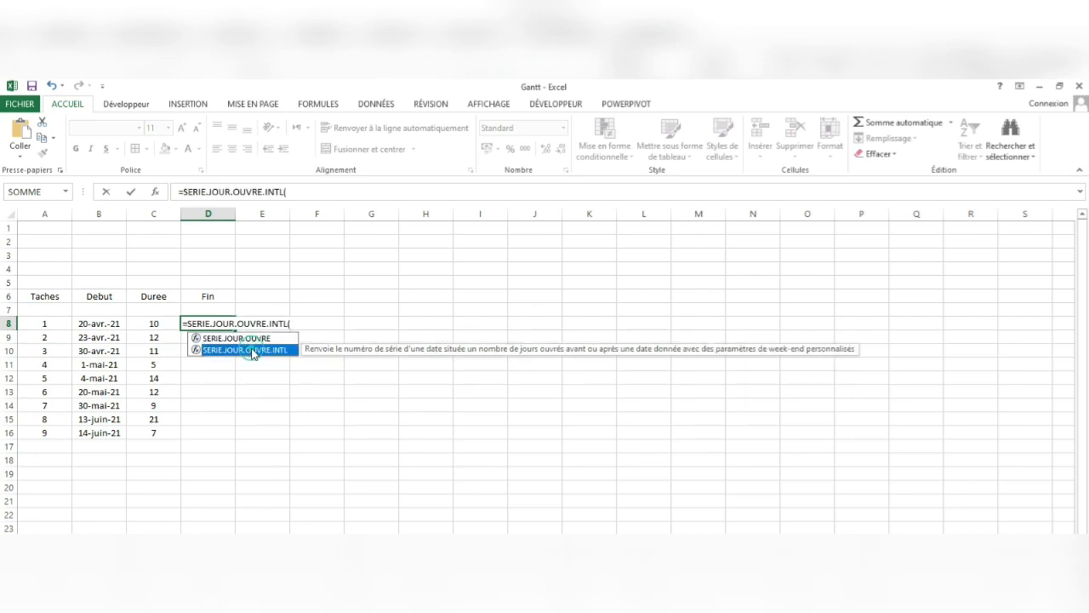
{"action": "left_click", "coordinate": [103, 324]}
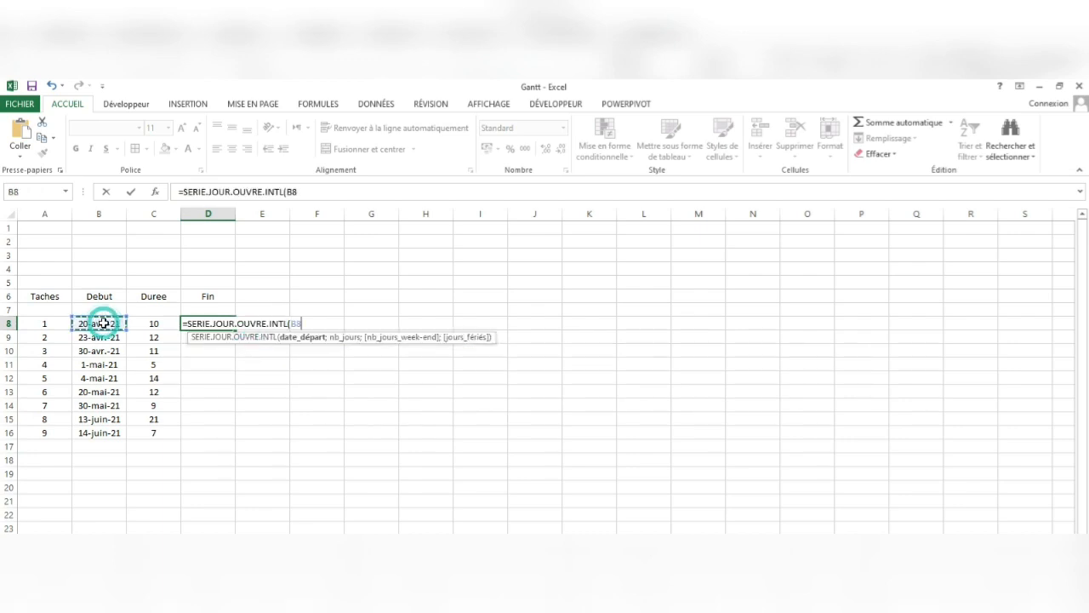
{"action": "type", "text": ";"}
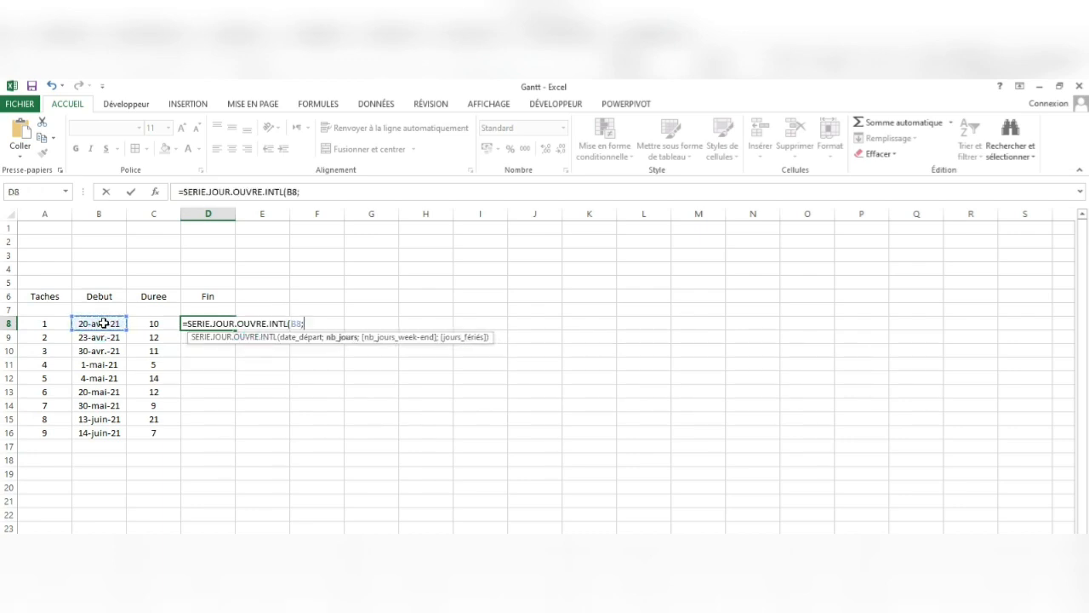
{"action": "left_click", "coordinate": [148, 323]}
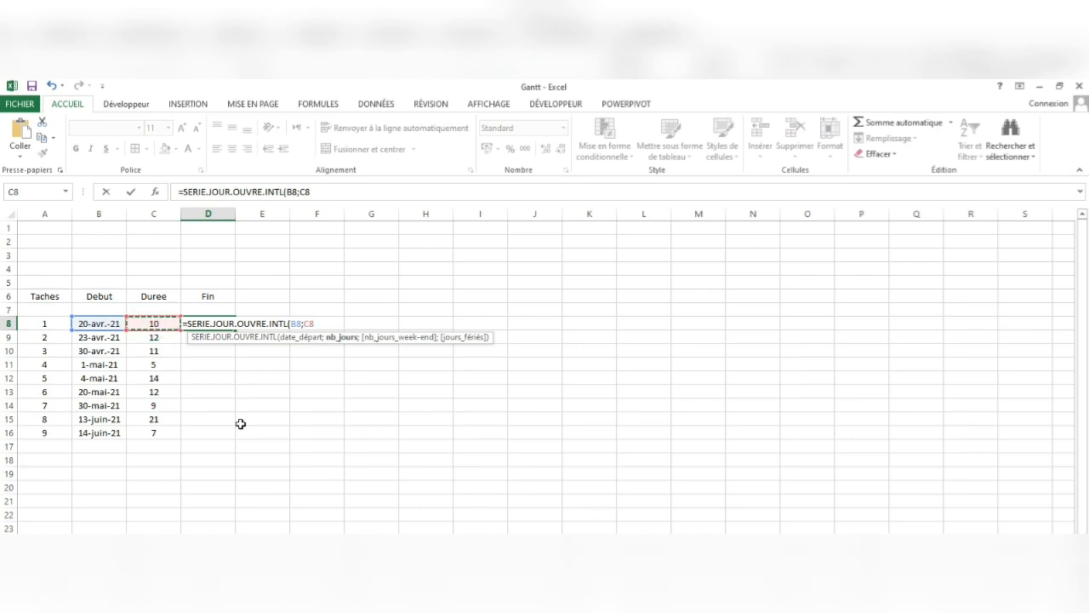
{"action": "type", "text": ";1"}
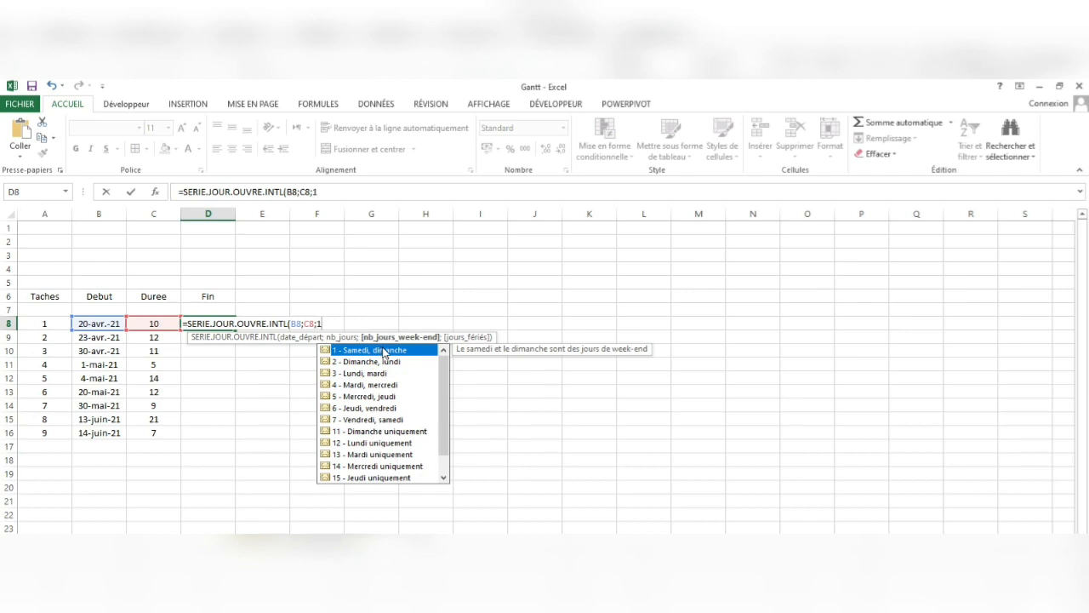
{"action": "double_click", "coordinate": [385, 351]}
{"action": "type", "text": ";"}
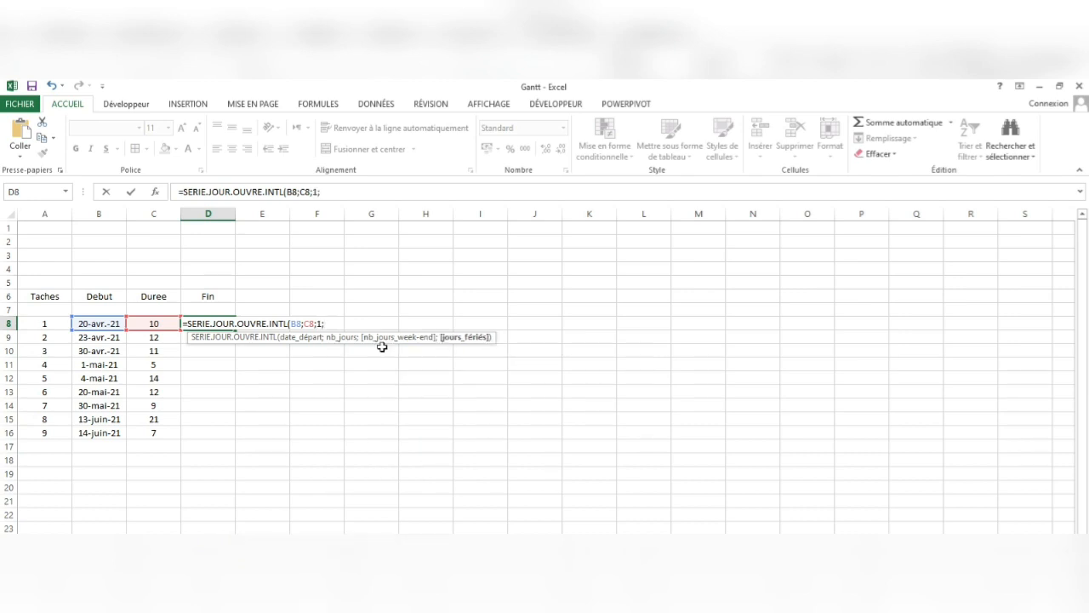
{"action": "key", "text": "BackSpace"}
{"action": "key", "text": "Escape"}
{"action": "key", "text": "Return"}
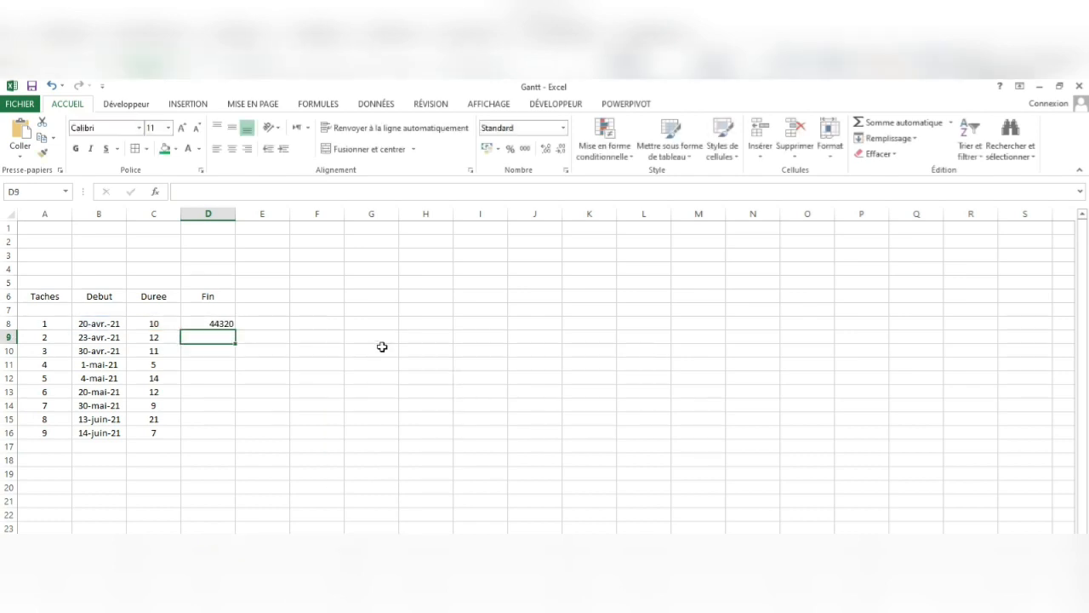
Step: Format the end date in D8 as a date of the 14-mars-12 type
{"action": "left_click", "coordinate": [219, 322]}
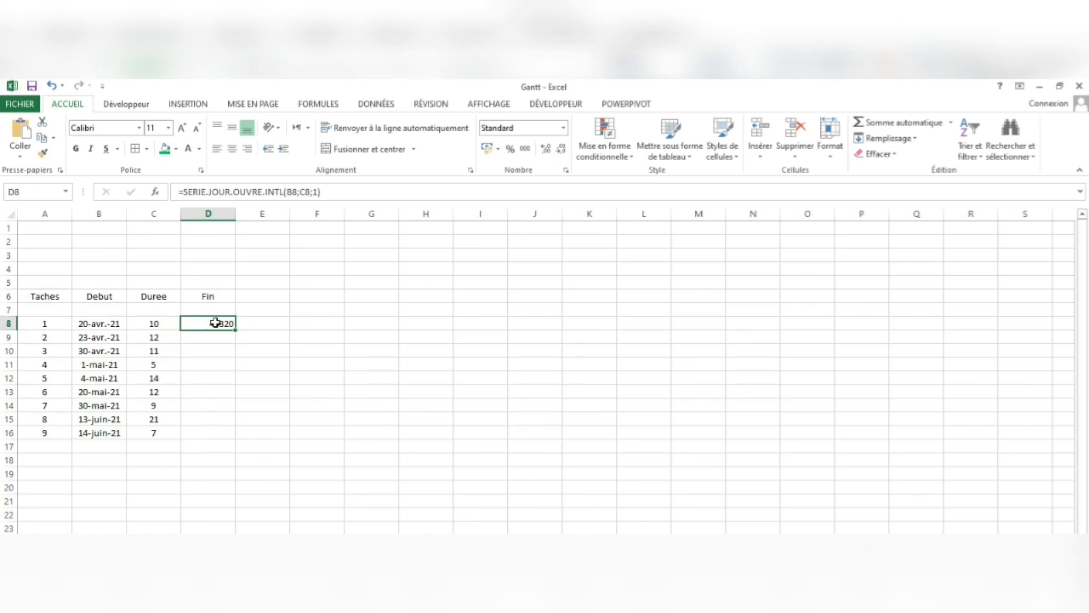
{"action": "right_click", "coordinate": [216, 323]}
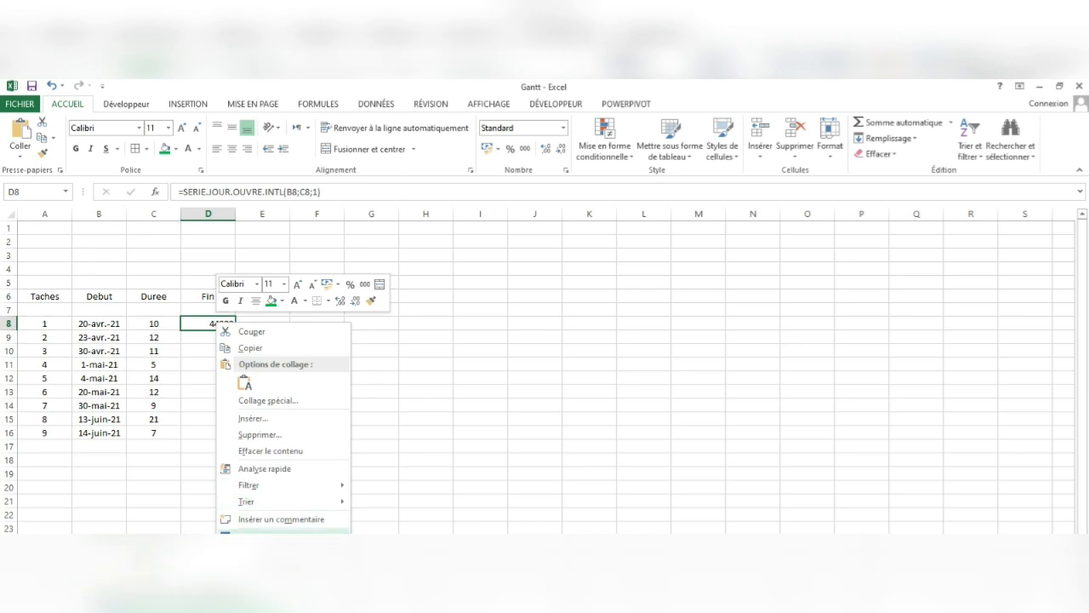
{"action": "left_click", "coordinate": [281, 531]}
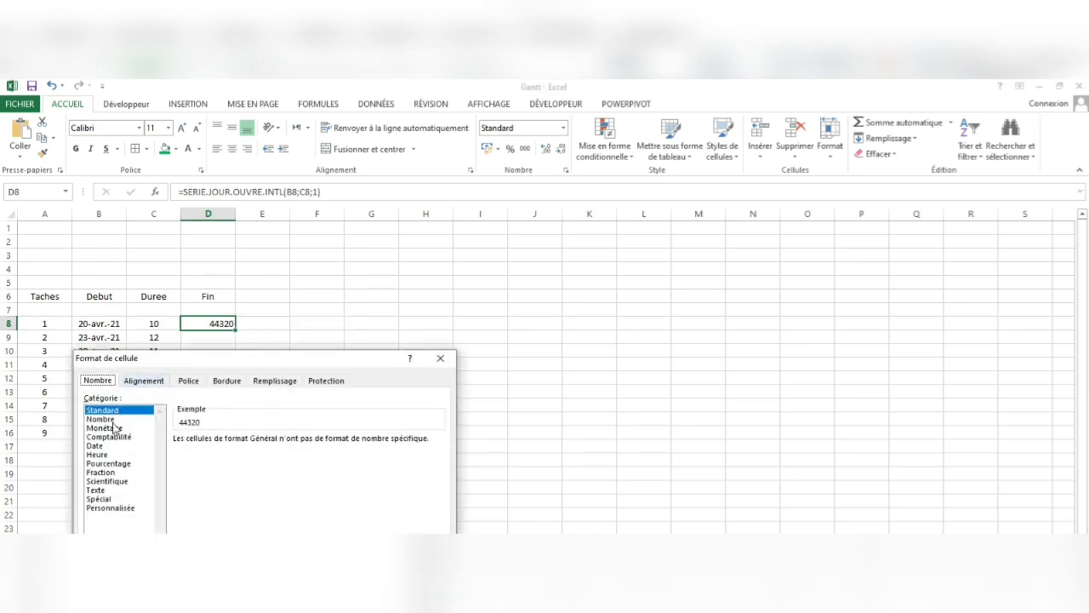
{"action": "left_click", "coordinate": [104, 444]}
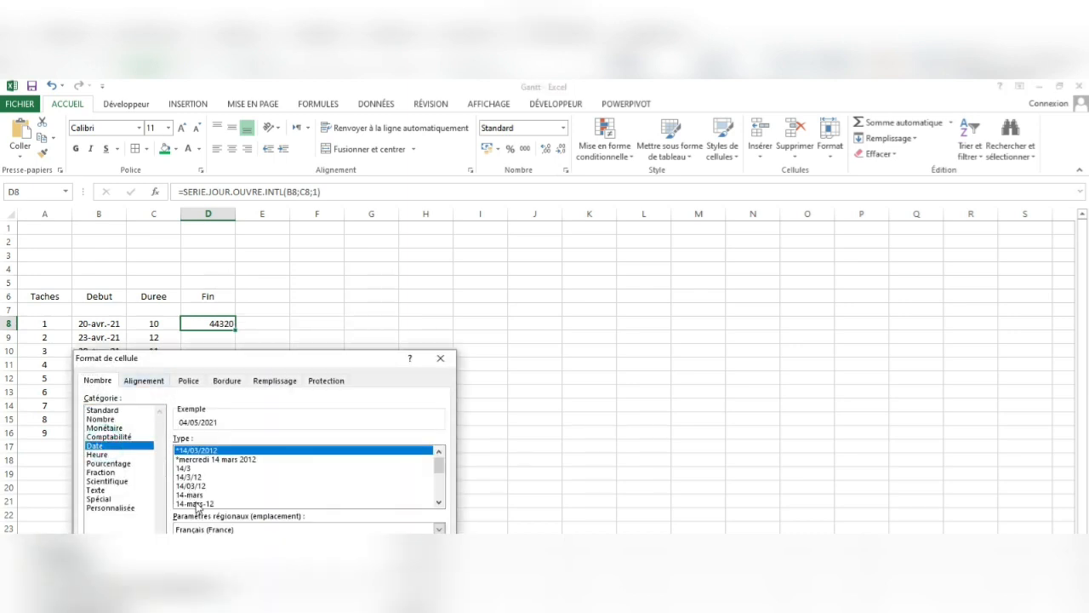
{"action": "left_click", "coordinate": [196, 503]}
{"action": "key", "text": "Return"}
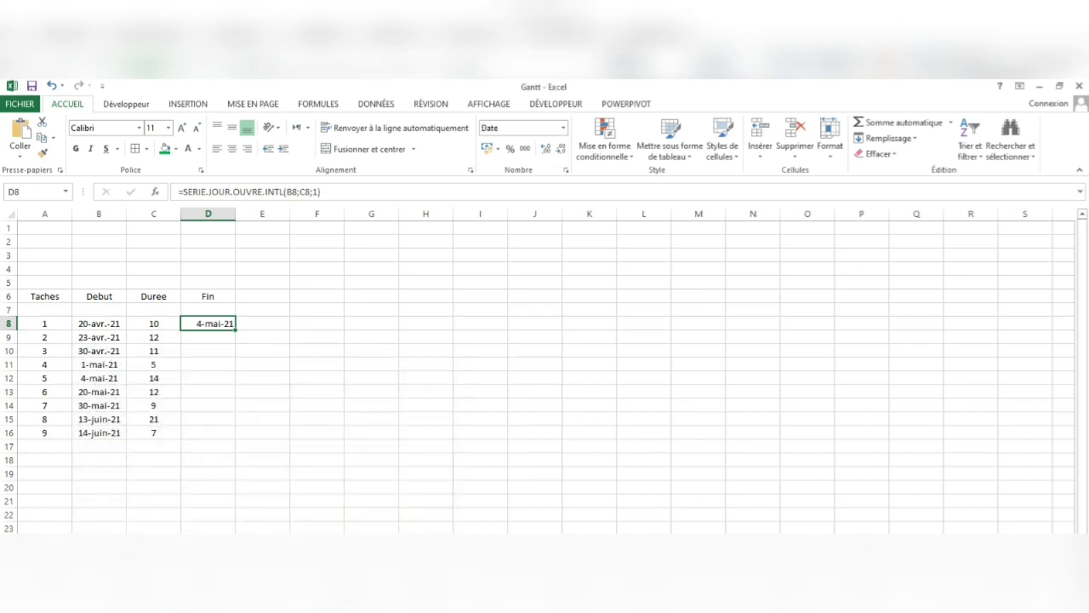
Step: Fill the end date formula from D8 down to D16, and review the first task's end, start and duration cells
{"action": "left_click_drag", "start_coordinate": [239, 334], "coordinate": [225, 440]}
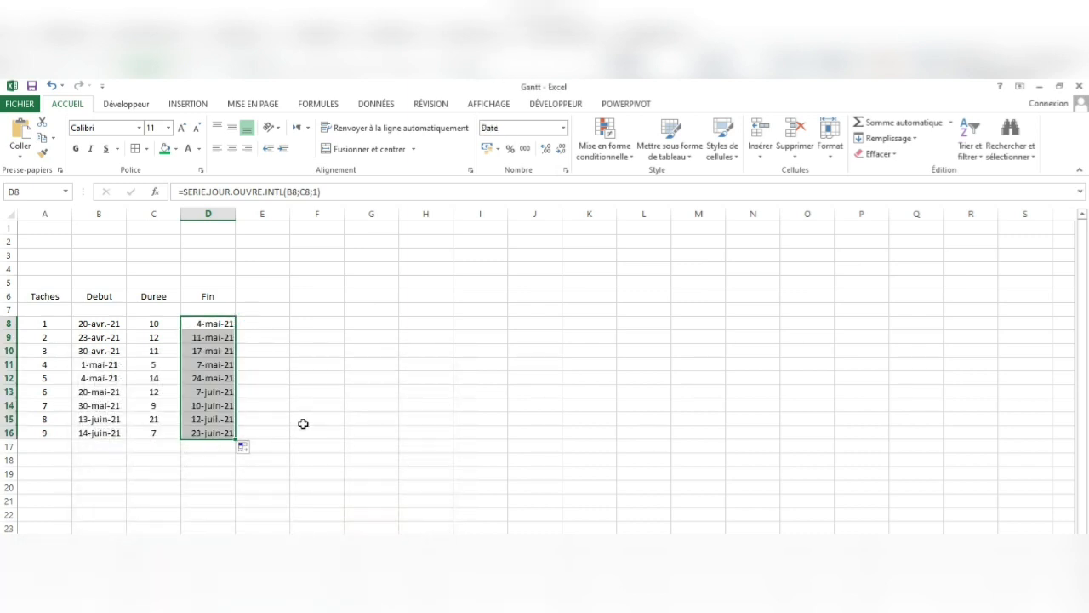
{"action": "left_click", "coordinate": [268, 375]}
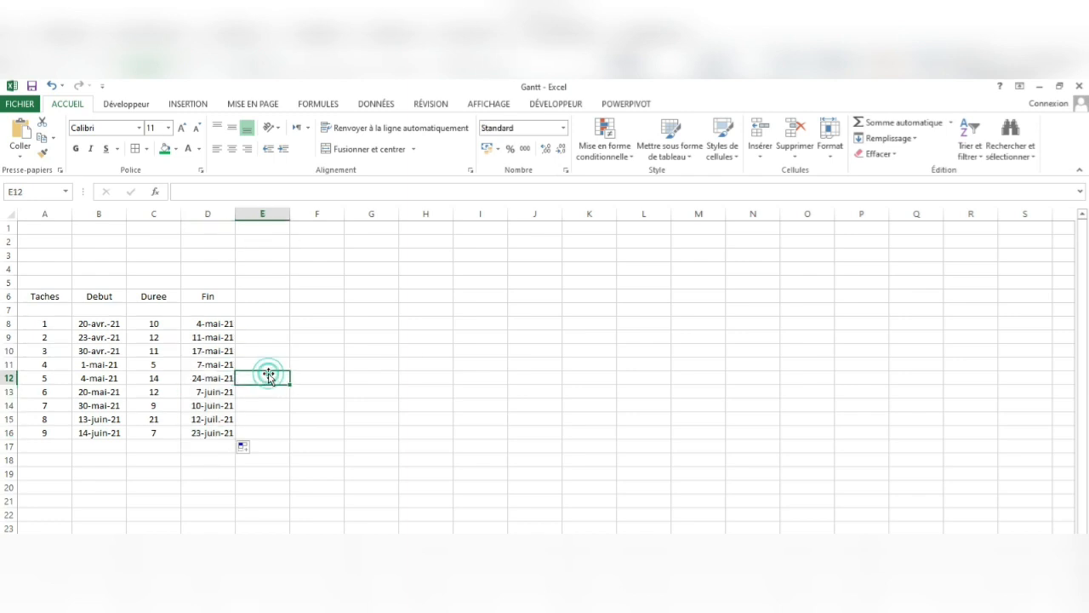
{"action": "left_click", "coordinate": [224, 327]}
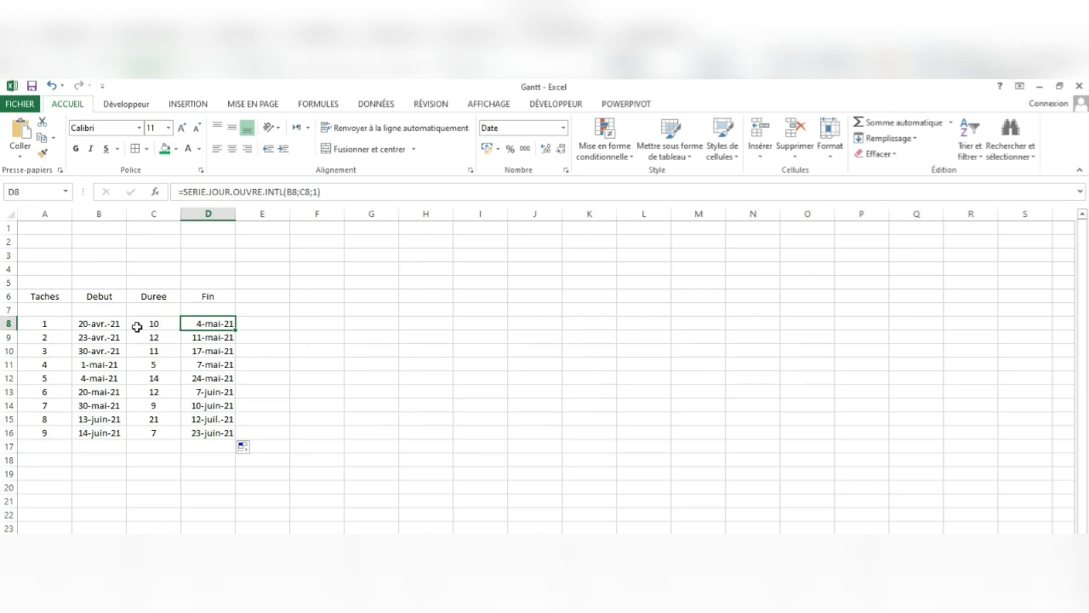
{"action": "left_click", "coordinate": [101, 323]}
{"action": "left_click", "coordinate": [155, 324]}
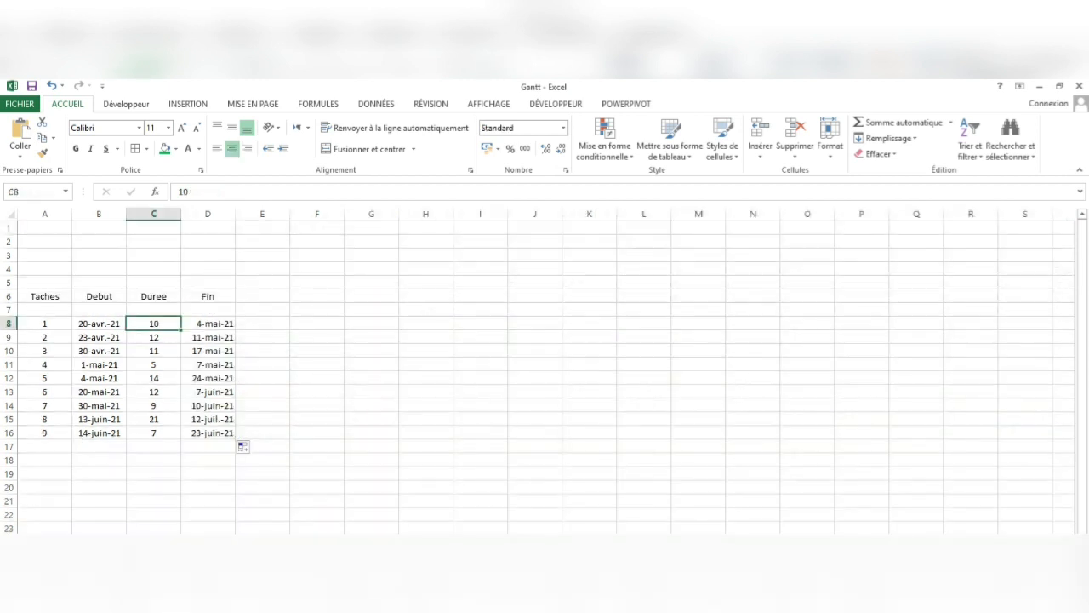
Step: Start the timeline in F5 with the formula =B8, linking it to the first task's start date
{"action": "left_click", "coordinate": [321, 285]}
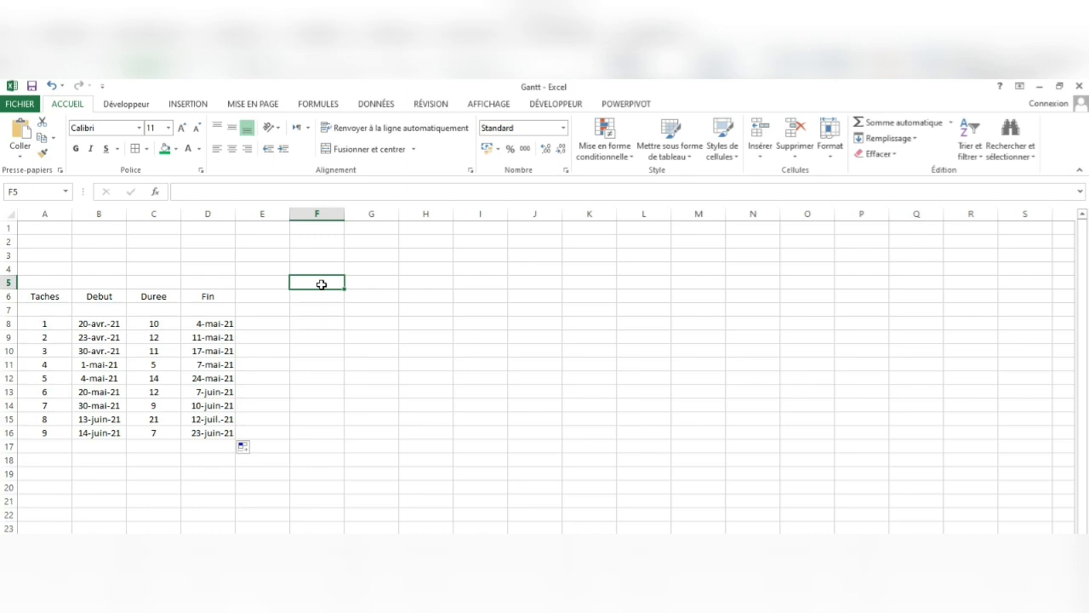
{"action": "type", "text": "="}
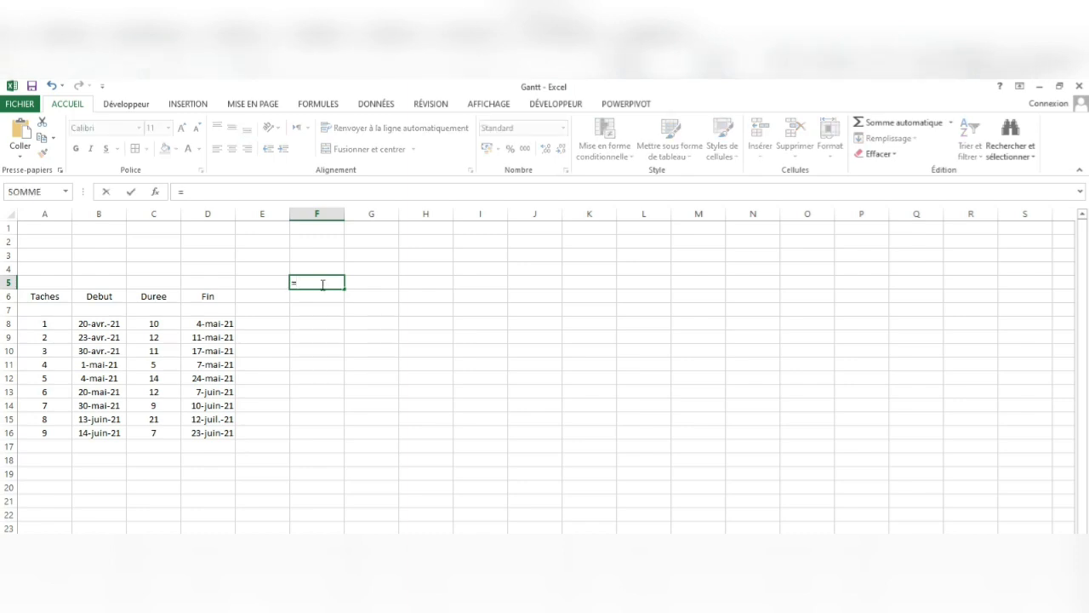
{"action": "left_click", "coordinate": [99, 324]}
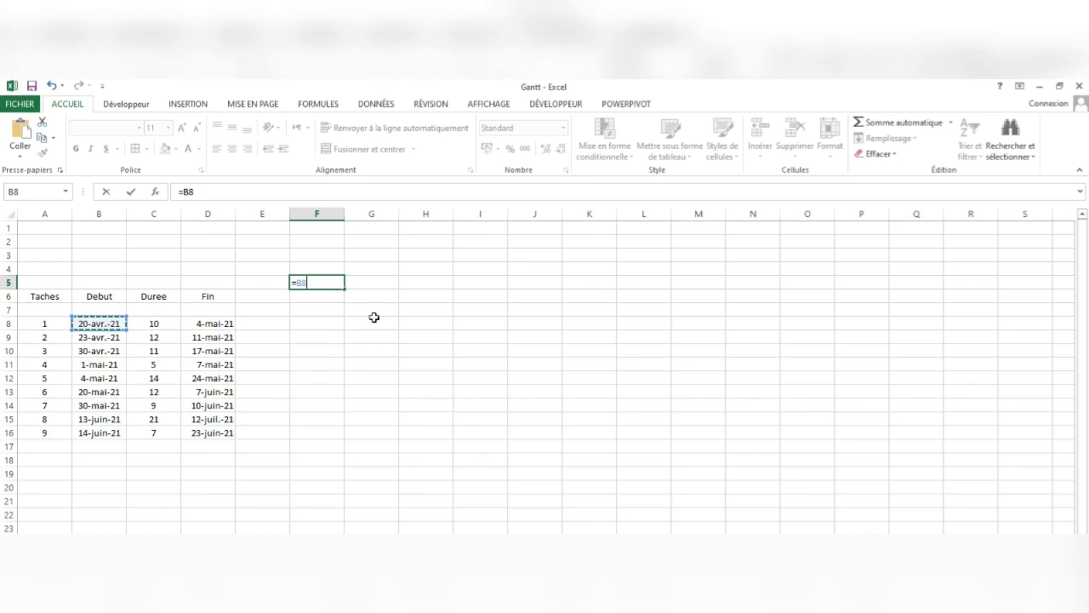
{"action": "key", "text": "Return"}
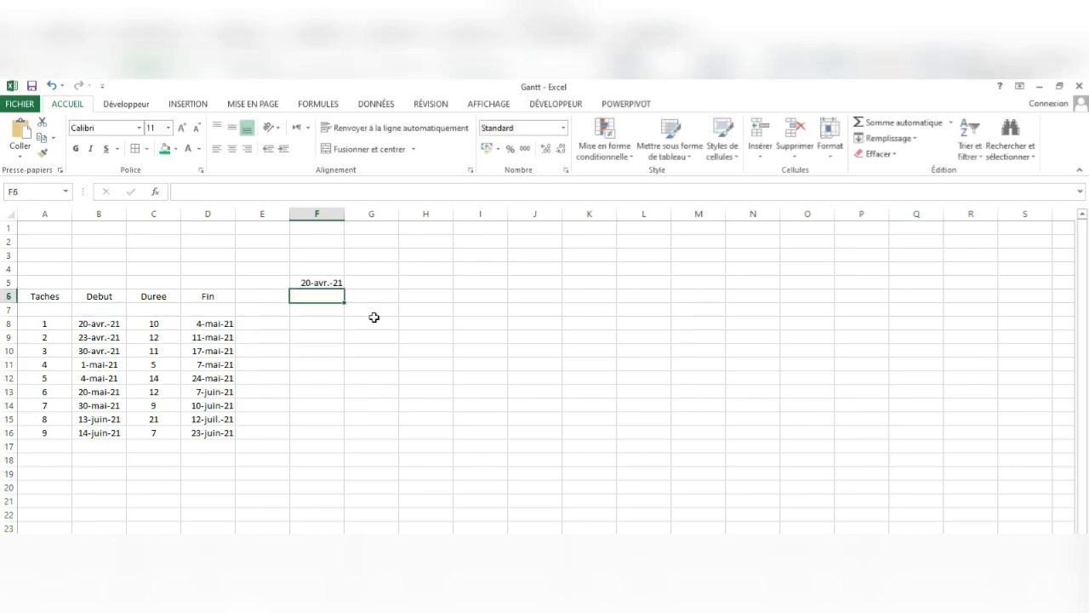
Step: Add the following day to the timeline in G5 with the formula =F5+1
{"action": "left_click", "coordinate": [332, 282]}
{"action": "left_click", "coordinate": [361, 281]}
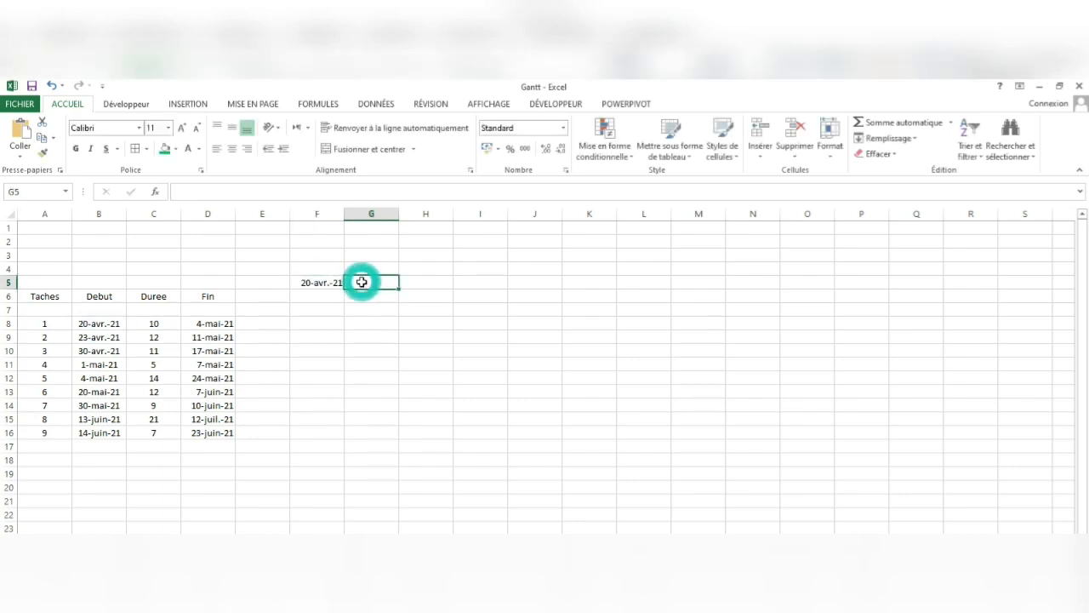
{"action": "type", "text": "="}
{"action": "left_click", "coordinate": [331, 285]}
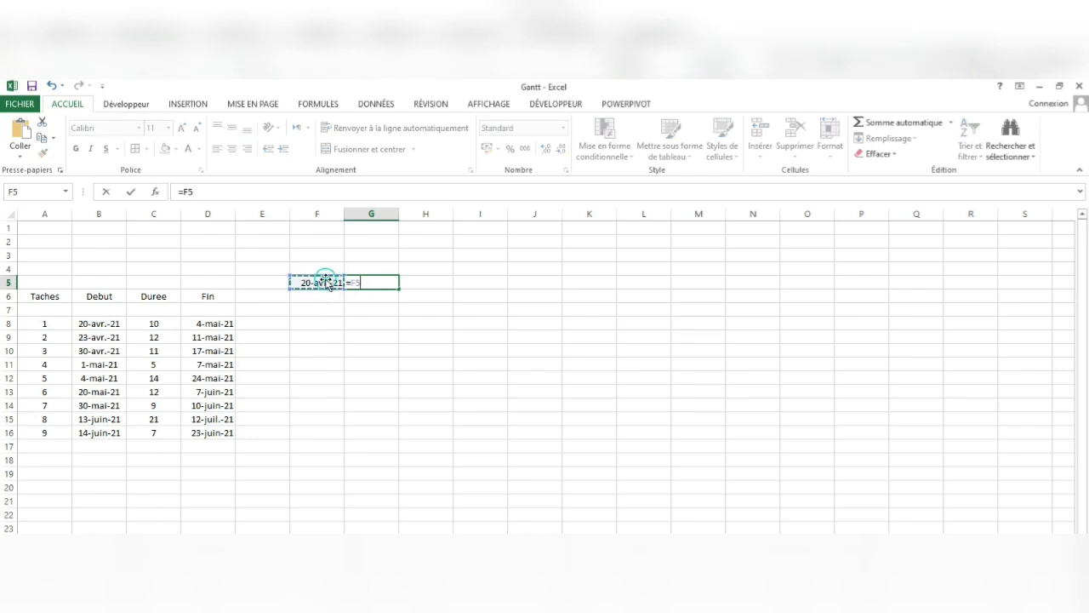
{"action": "type", "text": "+"}
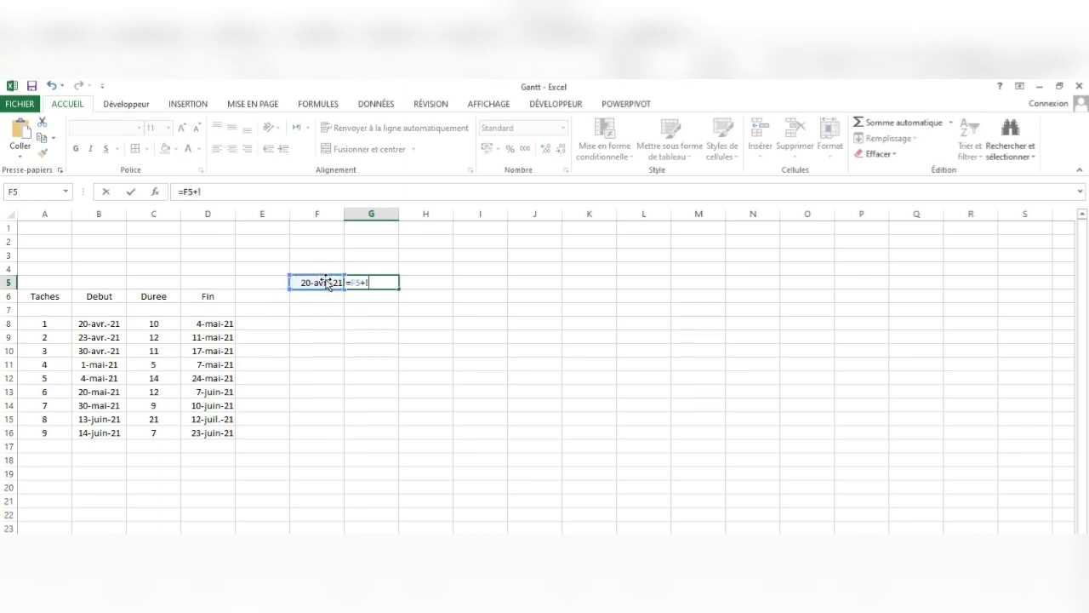
{"action": "type", "text": "1"}
{"action": "key", "text": "Return"}
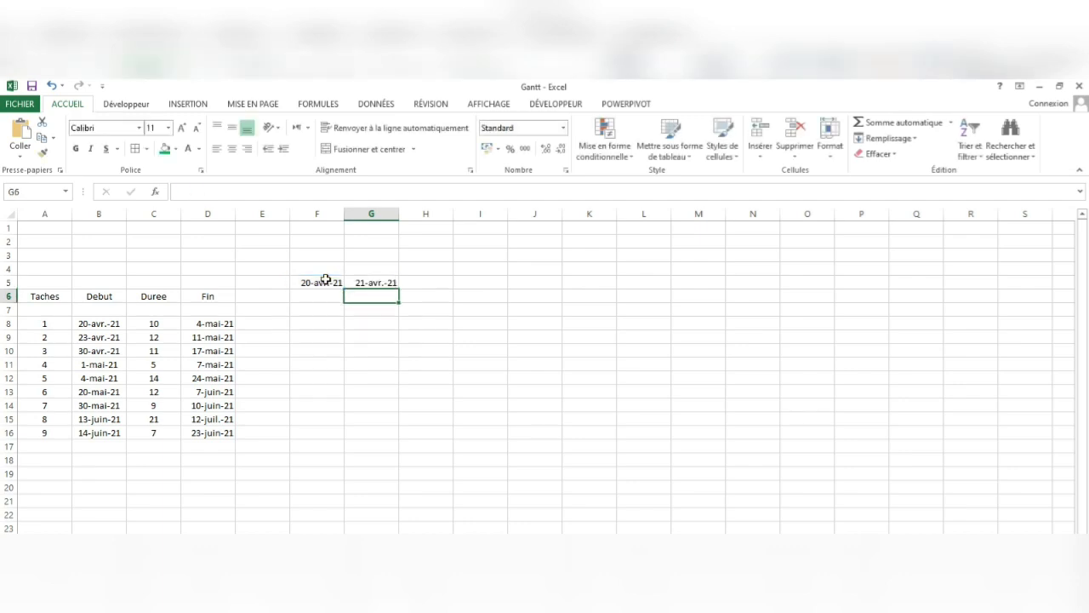
Step: Fill the daily date formula from G5 across row 5 to AE5, and check the first timeline date in the finished Gantt chart
{"action": "left_click", "coordinate": [358, 282]}
{"action": "left_click_drag", "start_coordinate": [397, 289], "coordinate": [1043, 284]}
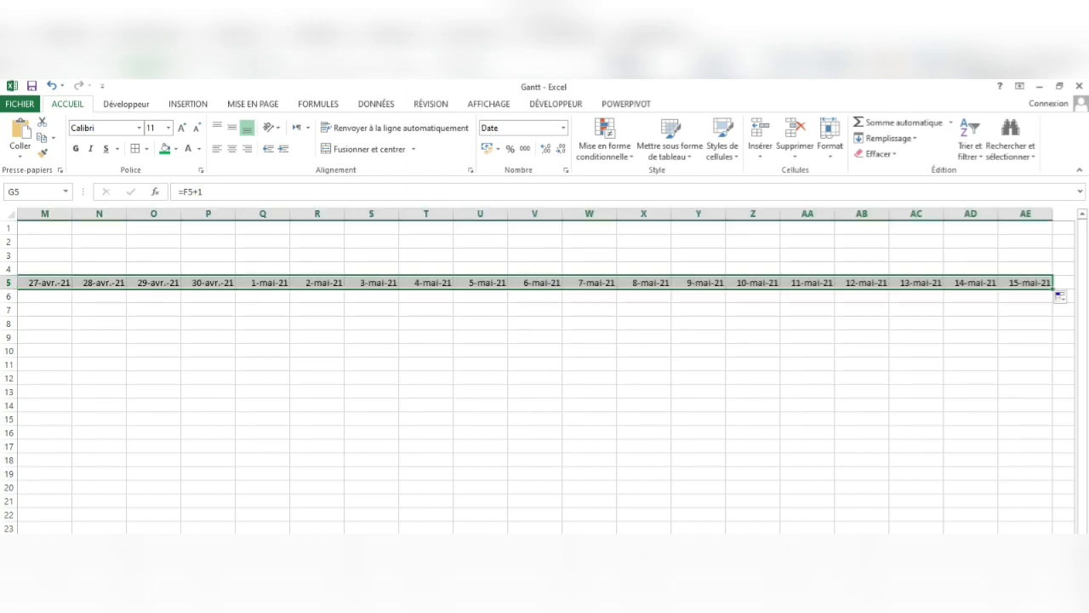
{"action": "scroll", "coordinate": [545, 374], "scroll_direction": "left", "scroll_amount": 5}
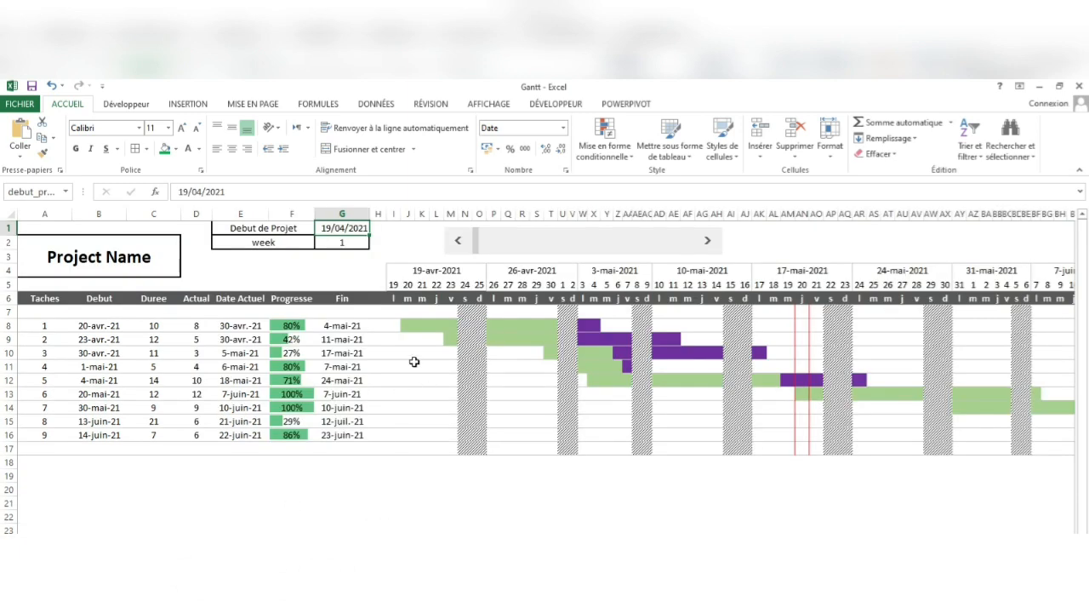
{"action": "left_click", "coordinate": [395, 285]}
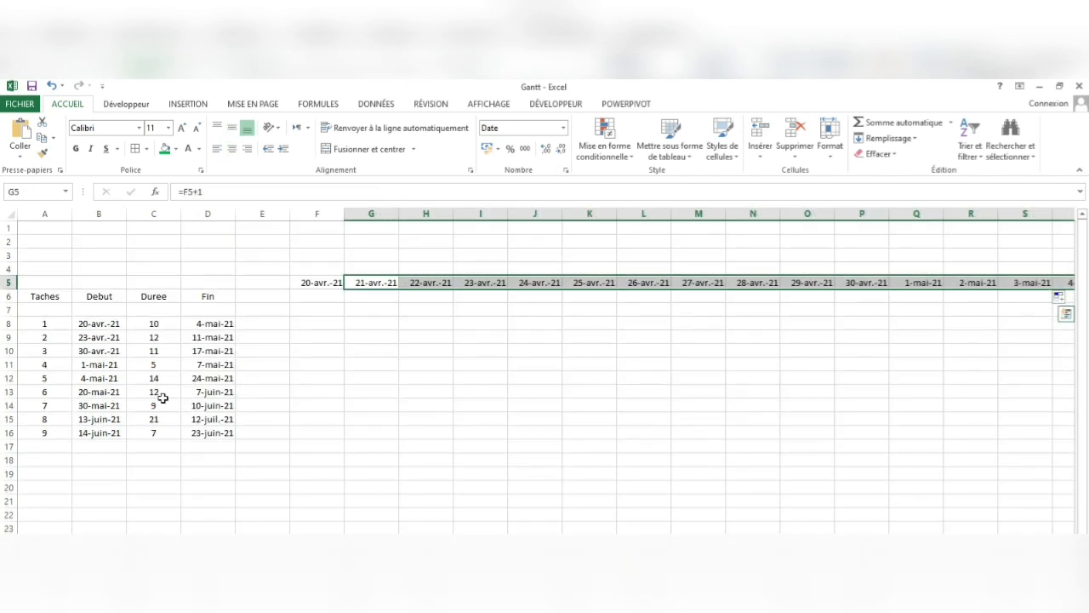
Step: Add the label "Debut de Projet" in D1 and autofit column D to its text
{"action": "left_click", "coordinate": [206, 227]}
{"action": "type", "text": "De"}
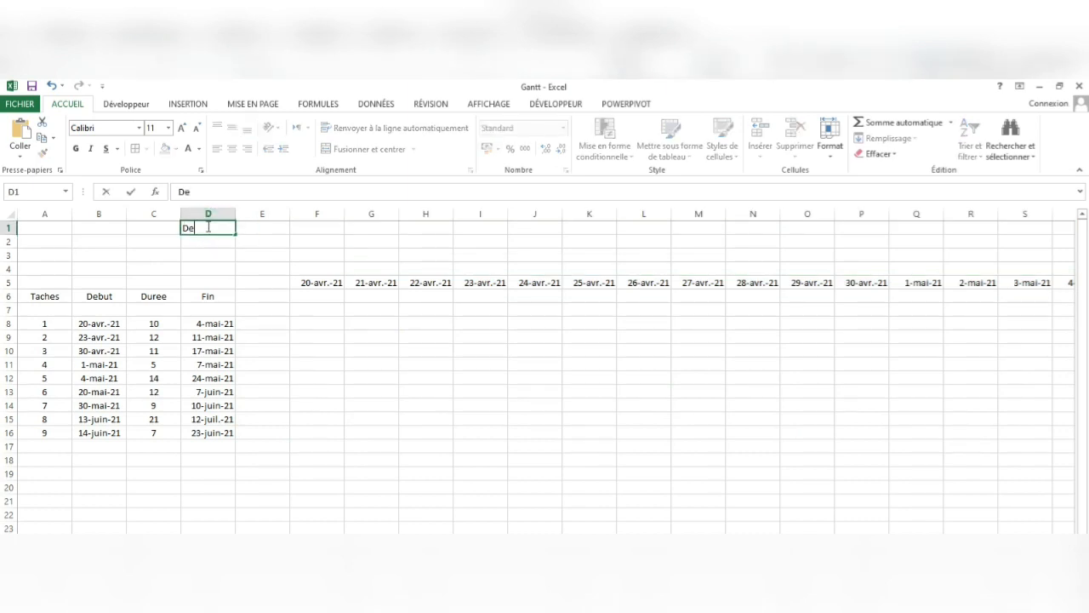
{"action": "type", "text": "but de Projet"}
{"action": "key", "text": "Tab"}
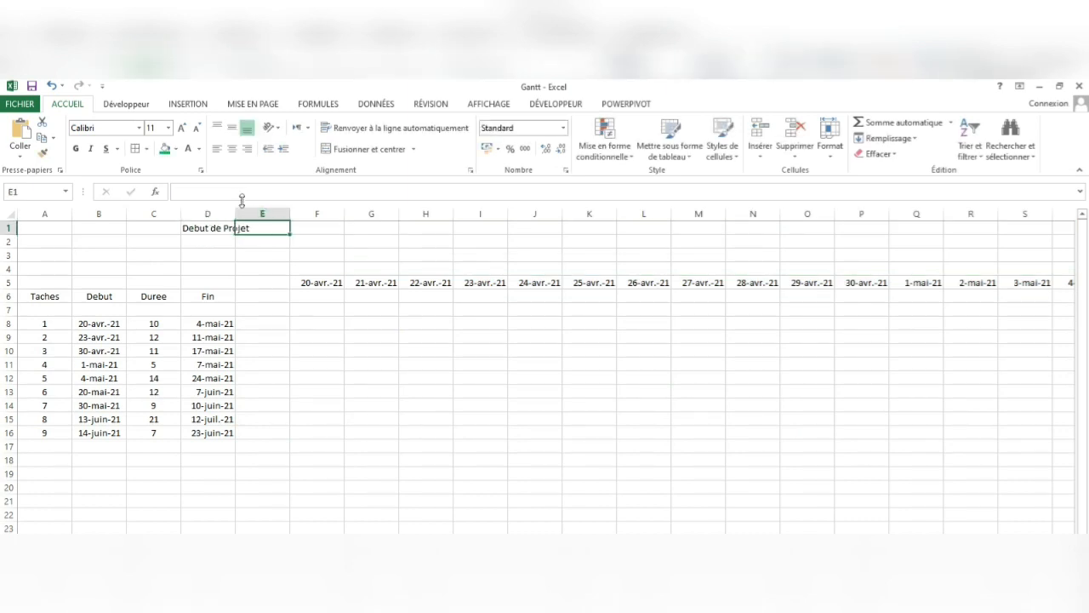
{"action": "double_click", "coordinate": [235, 213]}
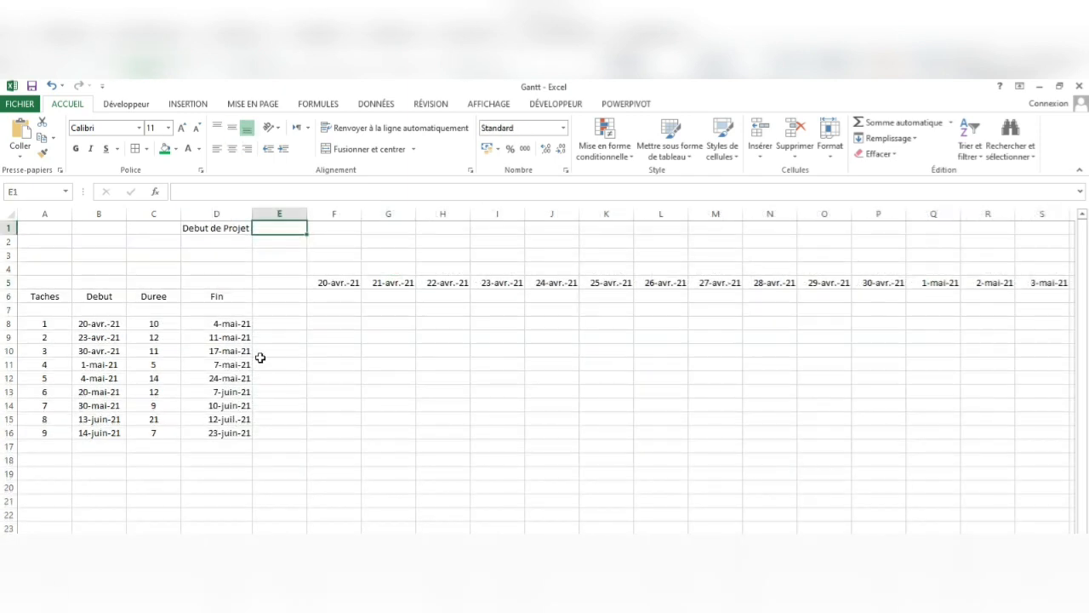
Step: Enter the project start date 19/04/2021 in E1
{"action": "left_click", "coordinate": [264, 353]}
{"action": "type", "text": "1"}
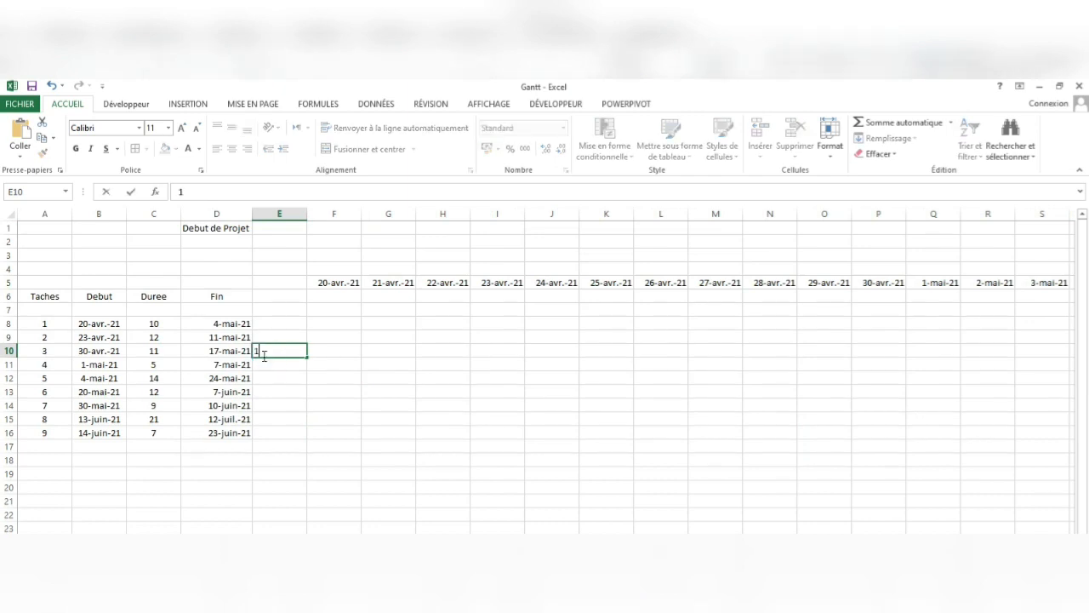
{"action": "left_click", "coordinate": [280, 226]}
{"action": "type", "text": "10"}
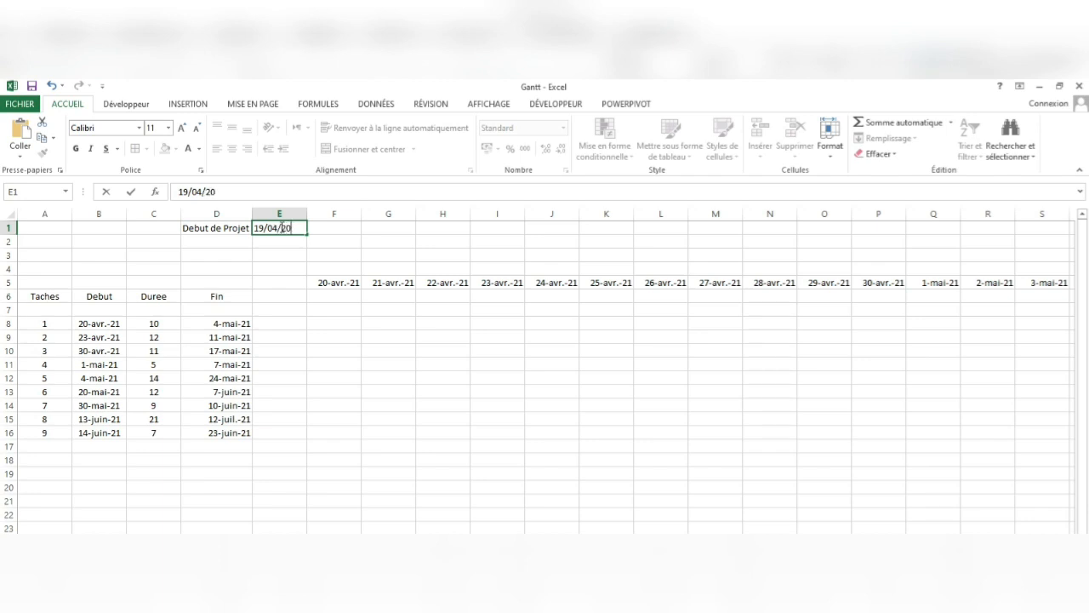
{"action": "type", "text": "21"}
{"action": "key", "text": "Return"}
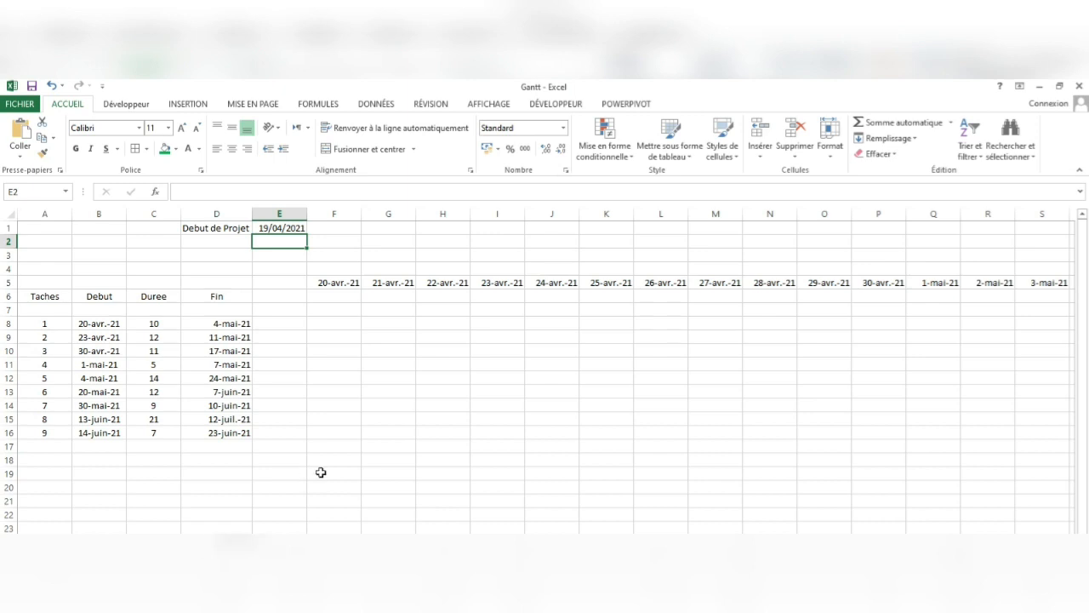
Step: Apply the custom number format j to the first timeline date in F5 so it shows only the day number
{"action": "left_click", "coordinate": [344, 285]}
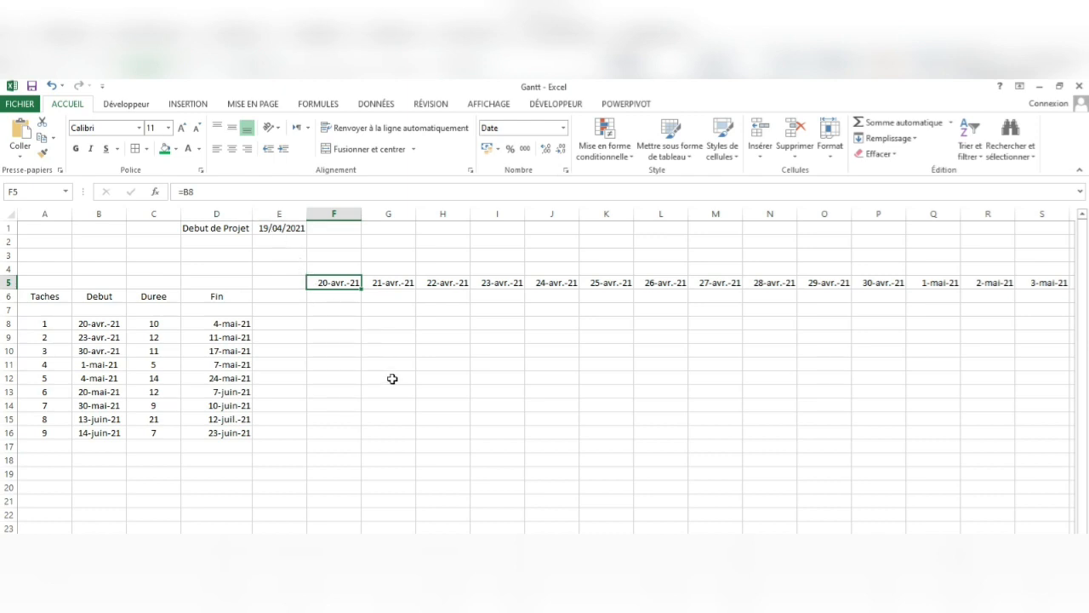
{"action": "right_click", "coordinate": [332, 283]}
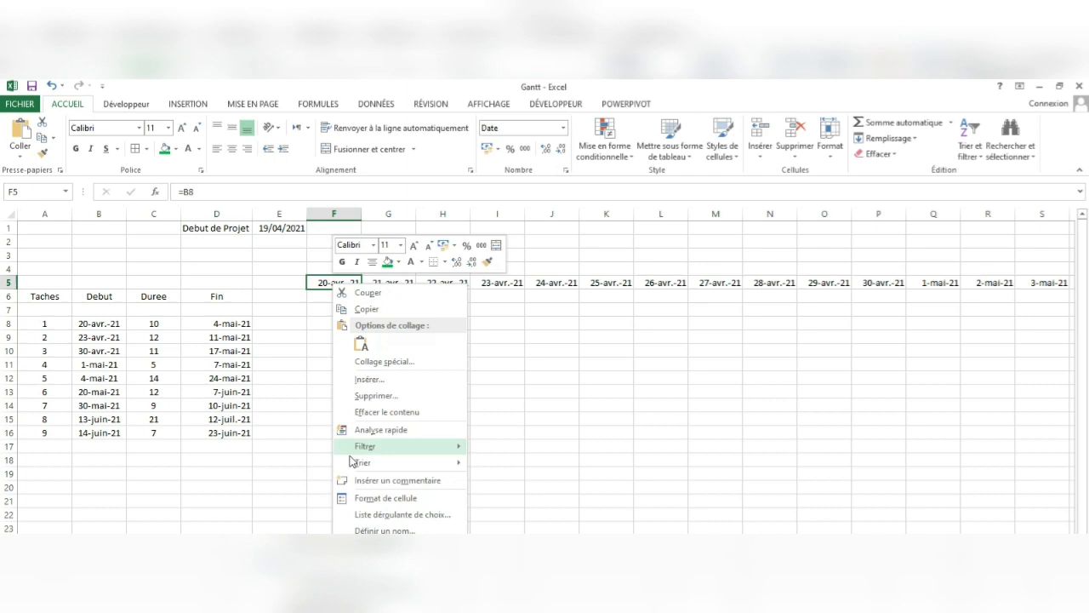
{"action": "left_click", "coordinate": [378, 498]}
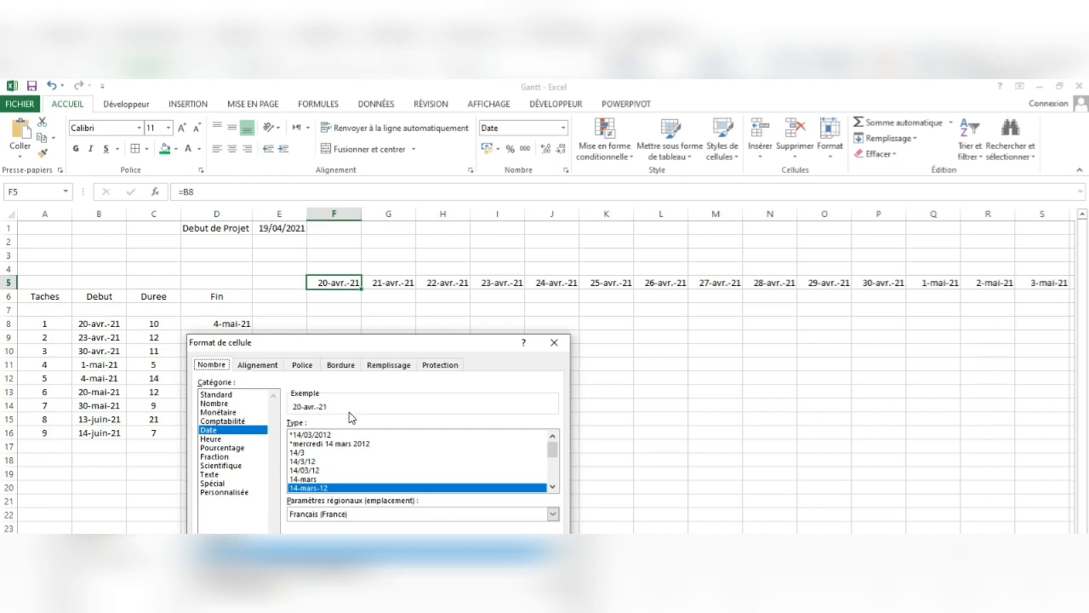
{"action": "left_click", "coordinate": [225, 493]}
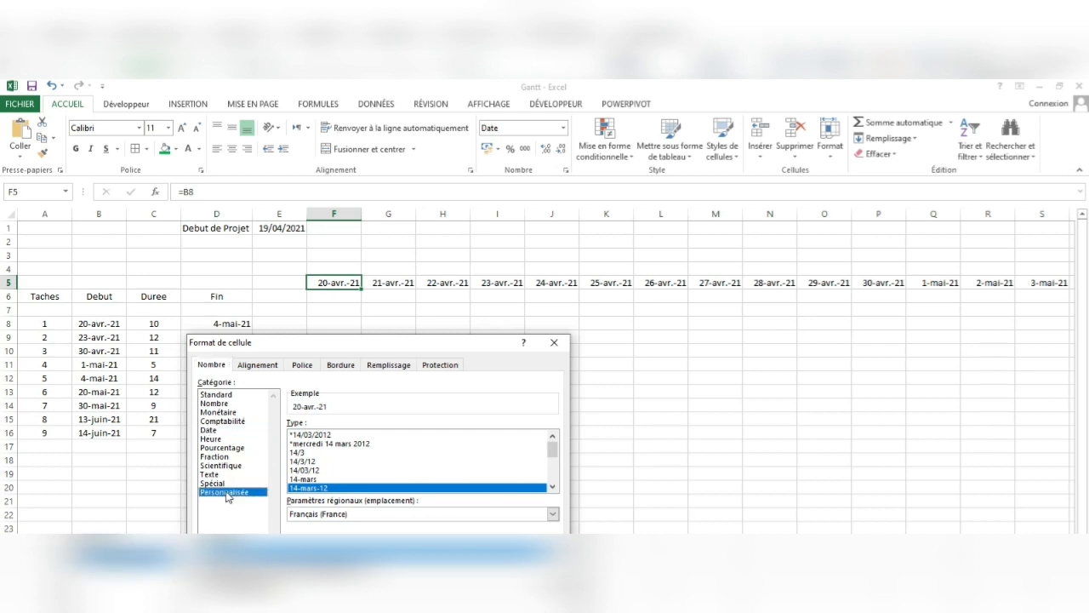
{"action": "left_click_drag", "start_coordinate": [356, 434], "coordinate": [281, 434]}
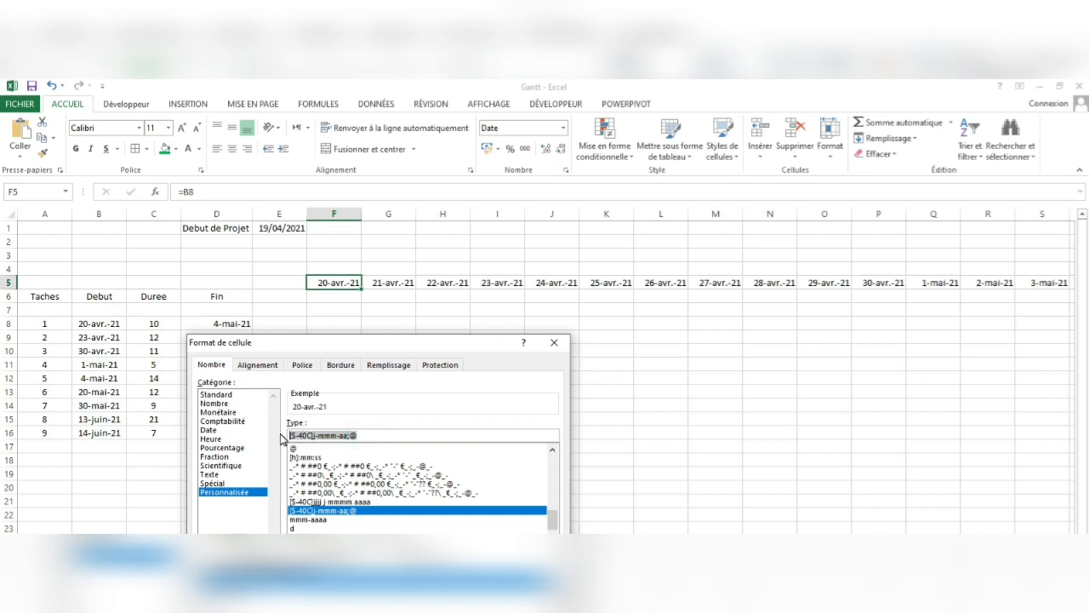
{"action": "type", "text": "j"}
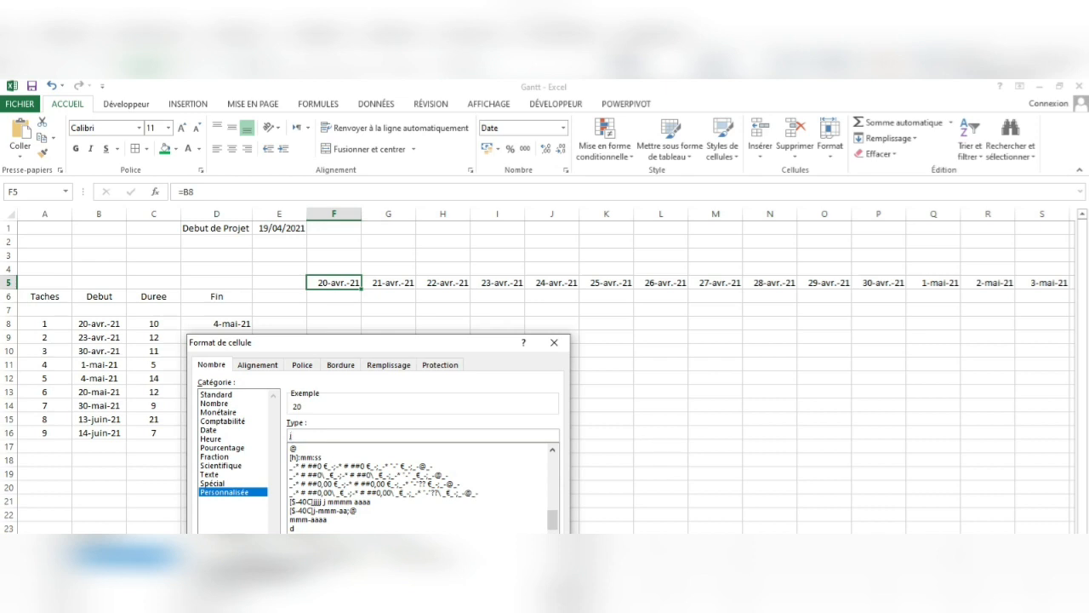
{"action": "key", "text": "Return"}
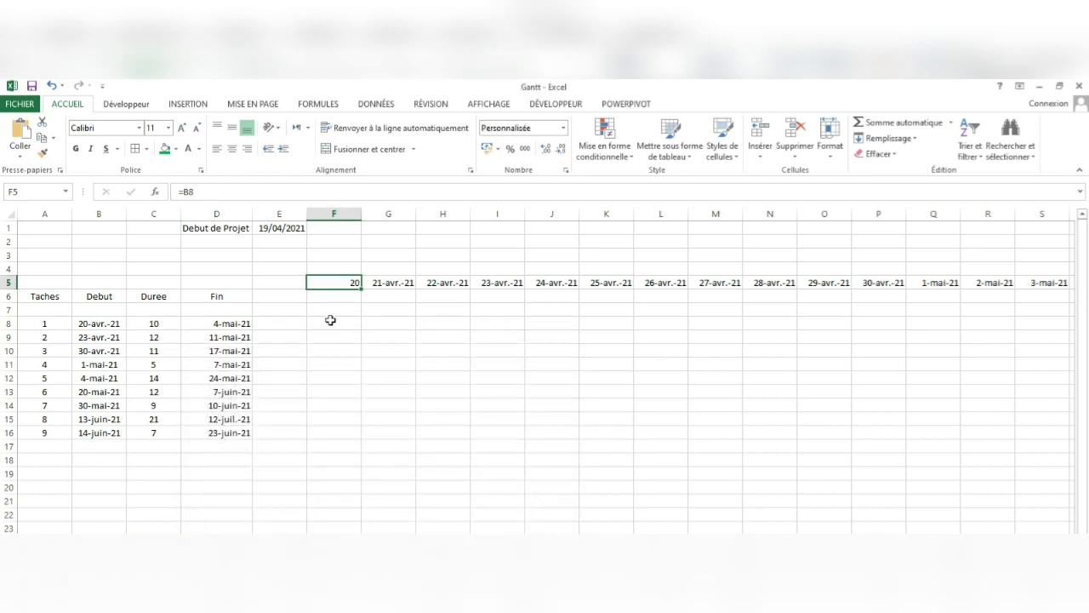
Step: Copy the day-number format from F5 to the rest of the timeline dates, G5 through AE5
{"action": "left_click", "coordinate": [42, 153]}
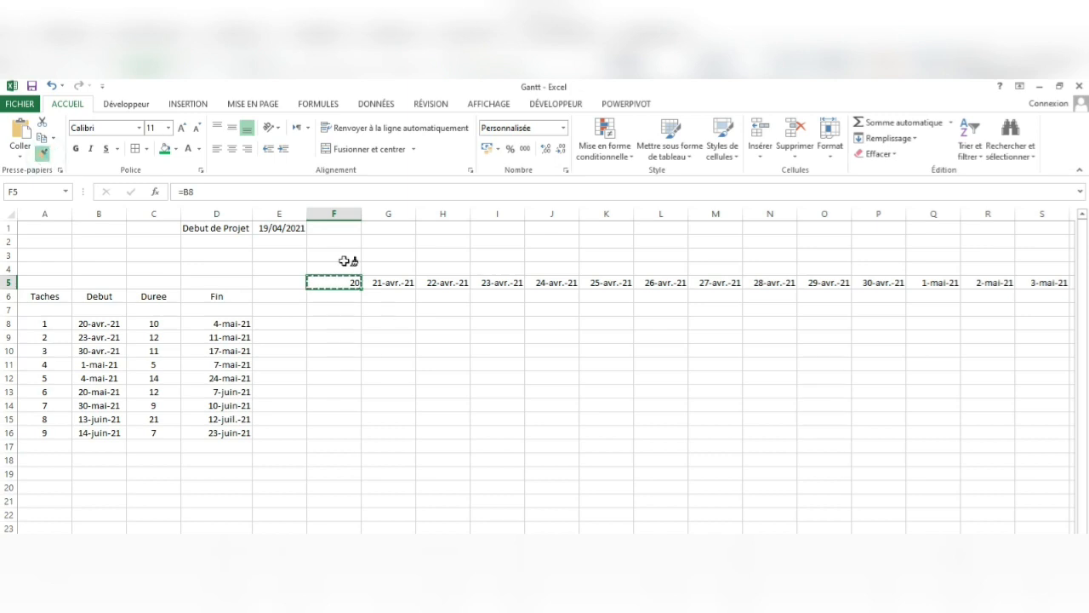
{"action": "left_click", "coordinate": [383, 282]}
{"action": "mouse_move", "coordinate": [544, 273]}
{"action": "left_mouse_down"}
{"action": "mouse_move", "coordinate": [1087, 287]}
{"action": "mouse_move", "coordinate": [692, 283]}
{"action": "left_mouse_up"}
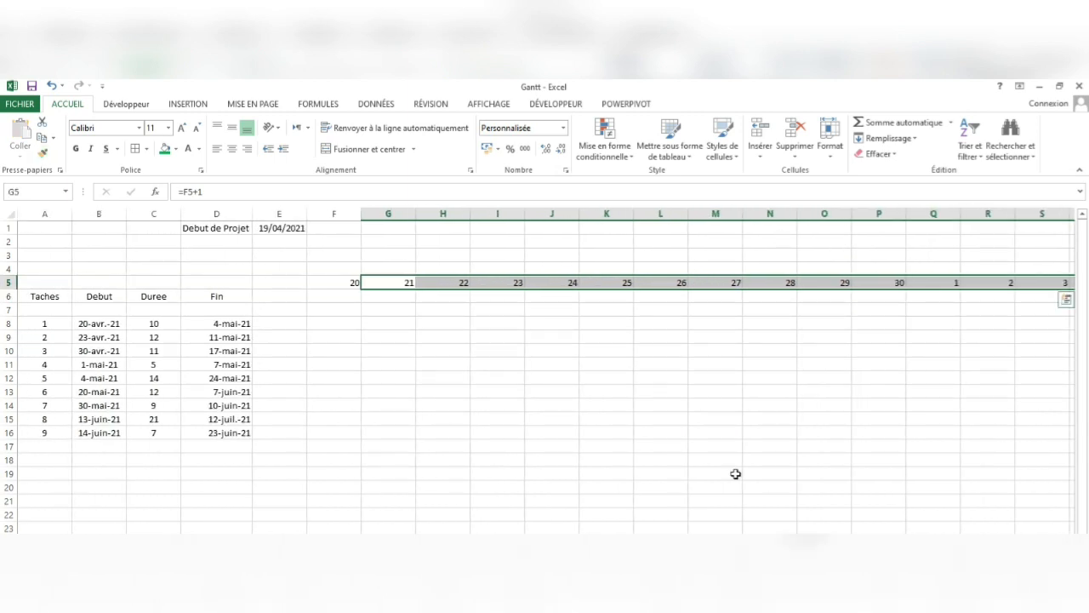
Step: Narrow timeline columns F through AE to one uniform width just wide enough for the day numbers
{"action": "scroll", "coordinate": [545, 371], "scroll_direction": "right", "scroll_amount": 4}
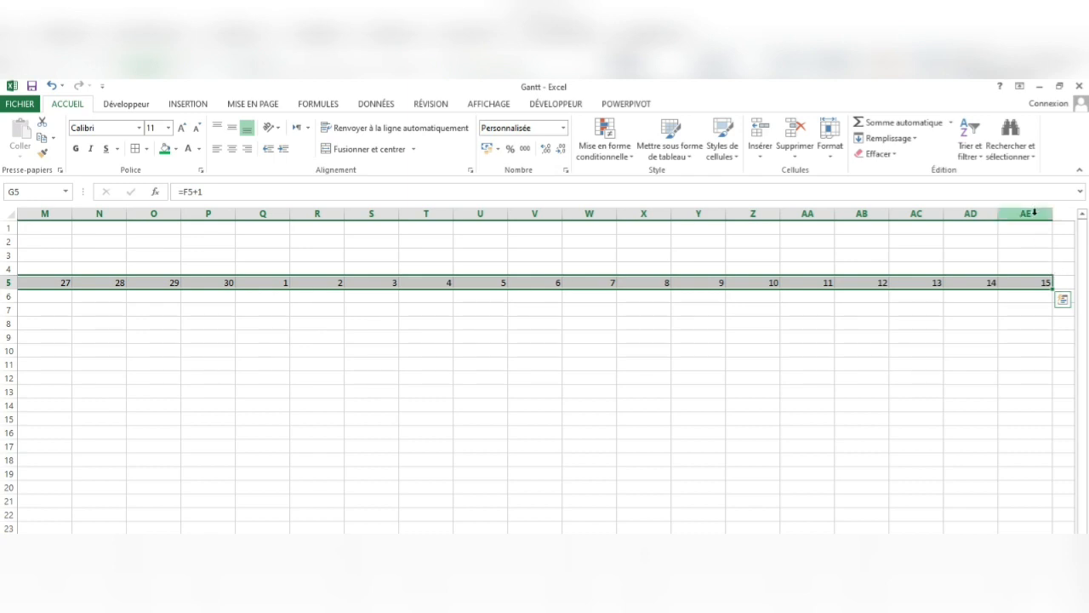
{"action": "left_click_drag", "start_coordinate": [1029, 212], "coordinate": [340, 232]}
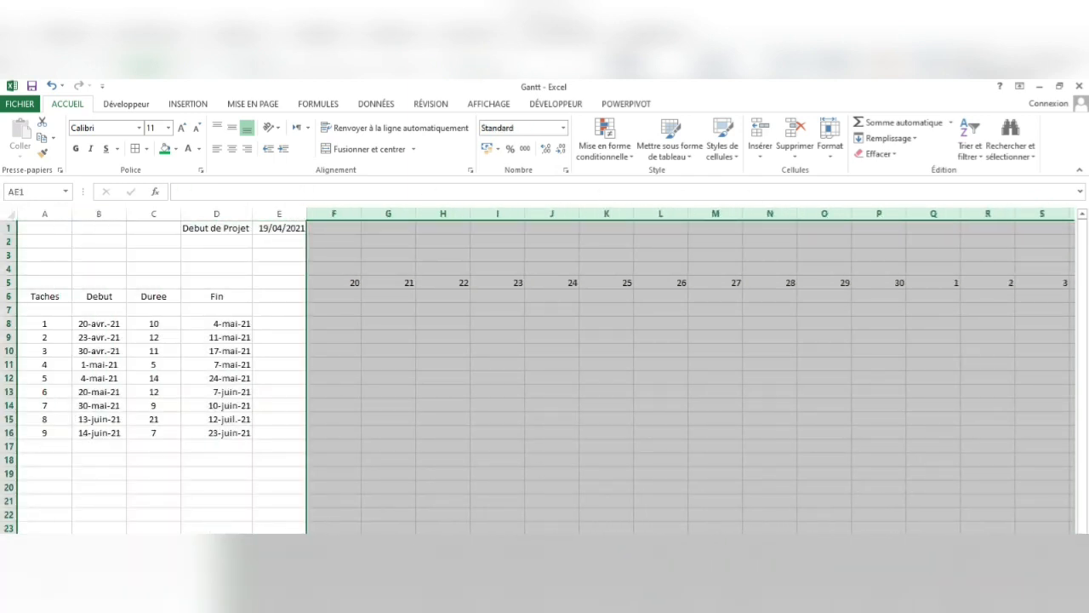
{"action": "scroll", "coordinate": [545, 375], "scroll_direction": "right", "scroll_amount": 4}
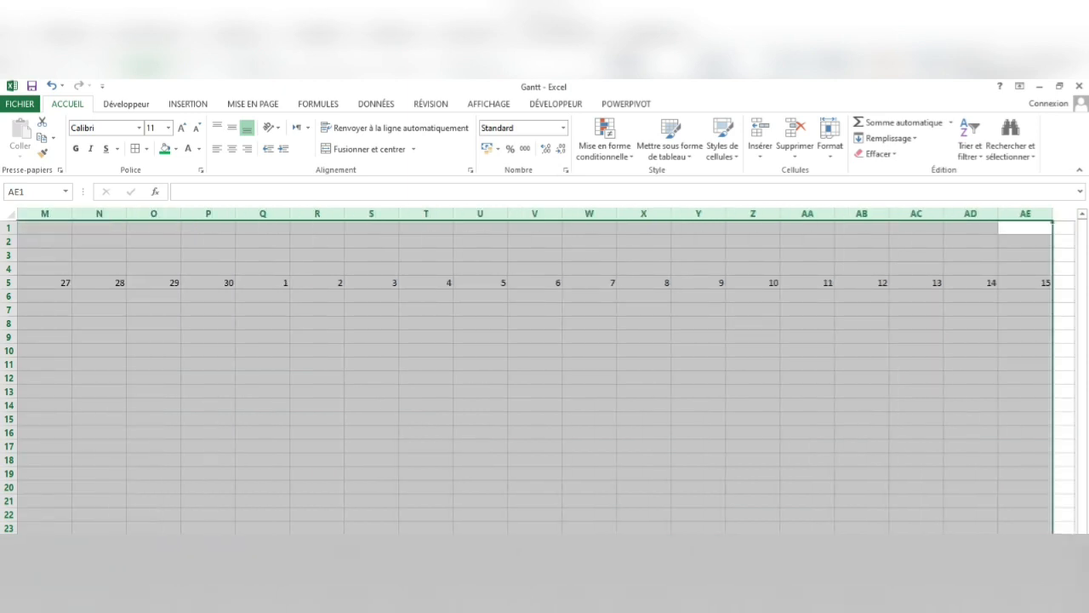
{"action": "double_click", "coordinate": [1053, 218]}
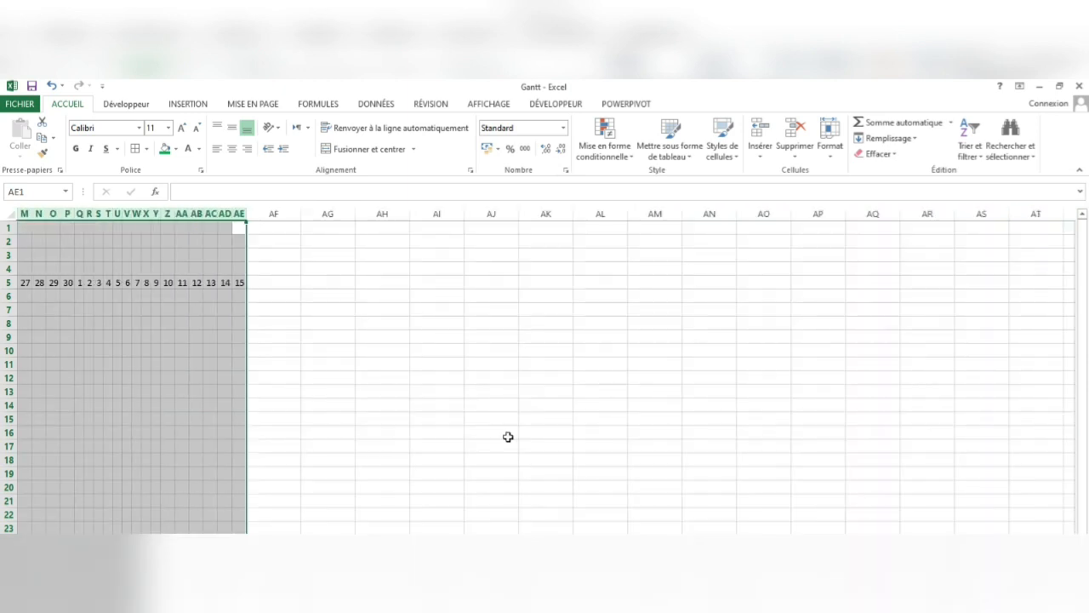
{"action": "scroll", "coordinate": [545, 374], "scroll_direction": "left", "scroll_amount": 3}
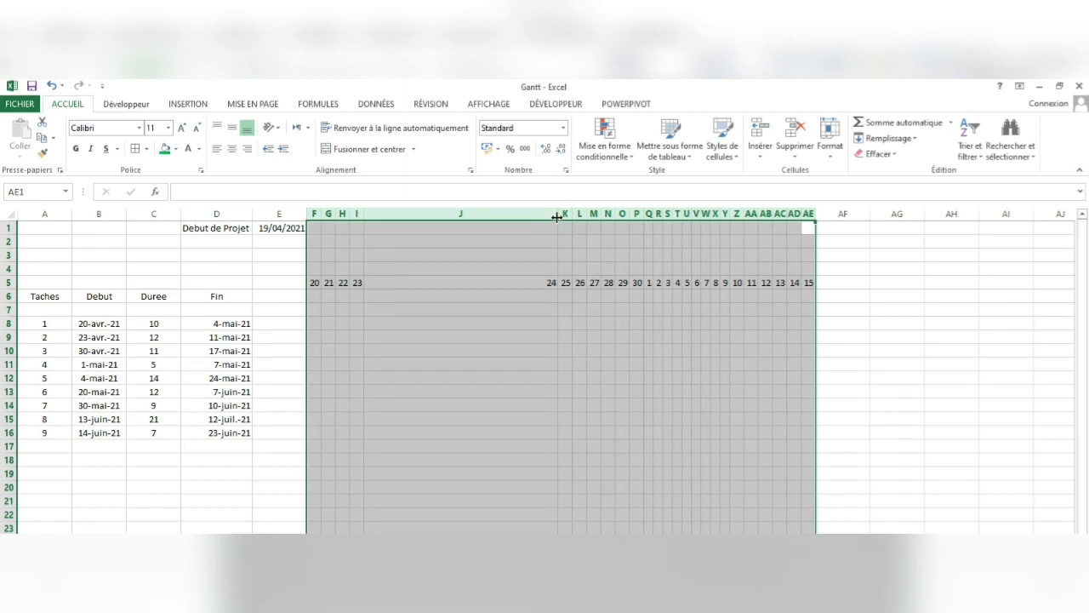
{"action": "left_click_drag", "start_coordinate": [556, 217], "coordinate": [381, 223]}
{"action": "left_click", "coordinate": [506, 501]}
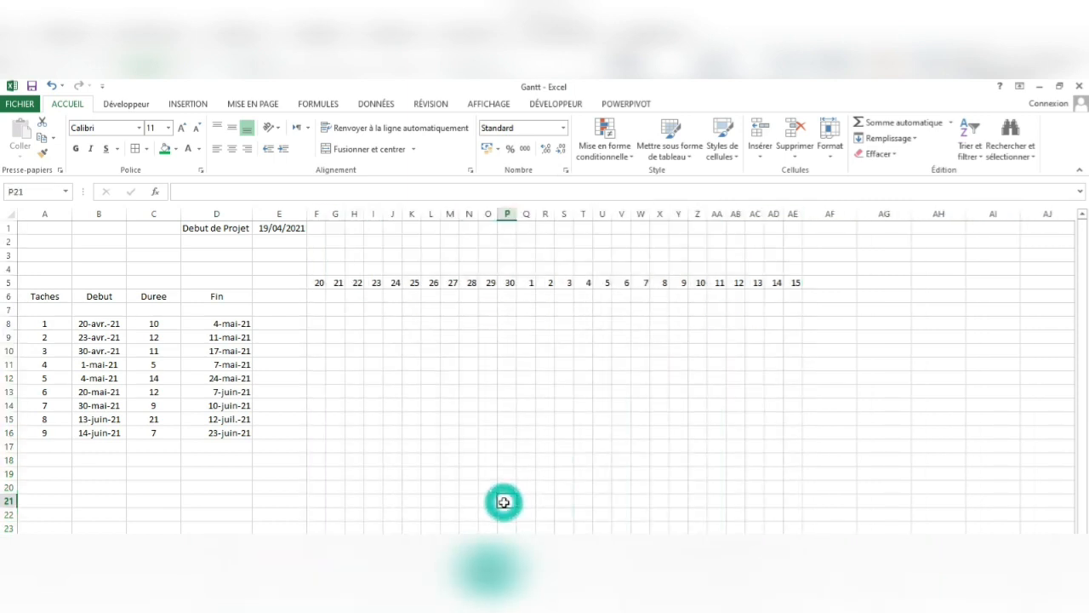
{"action": "left_click", "coordinate": [451, 555]}
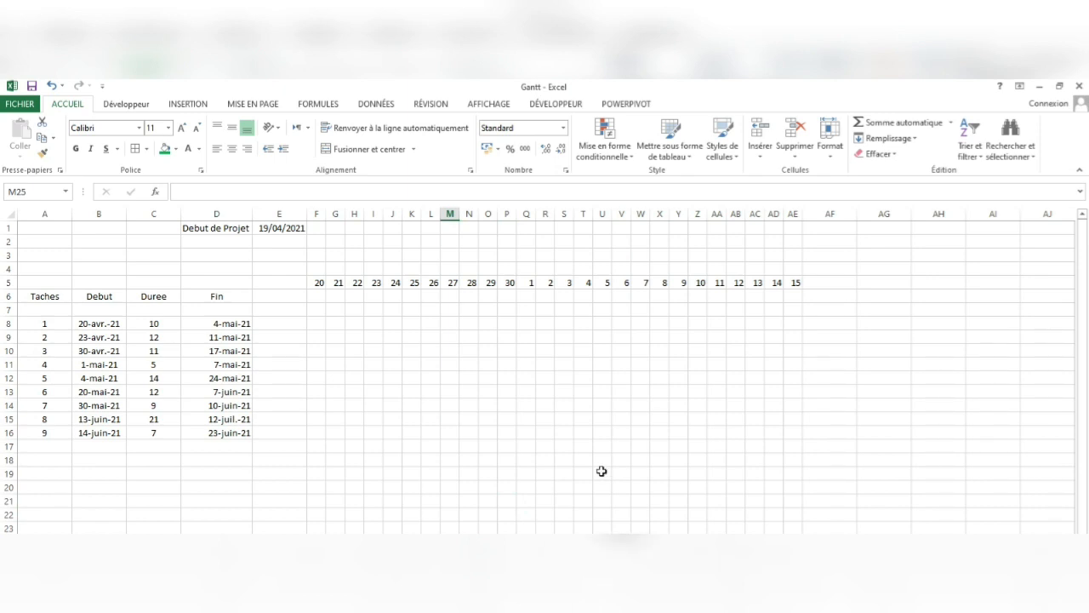
Step: Check the weekday formula in the finished Gantt chart, and enter =TEXTE(F5;"jjj") in F6, filled across to AE6
{"action": "left_click", "coordinate": [316, 297]}
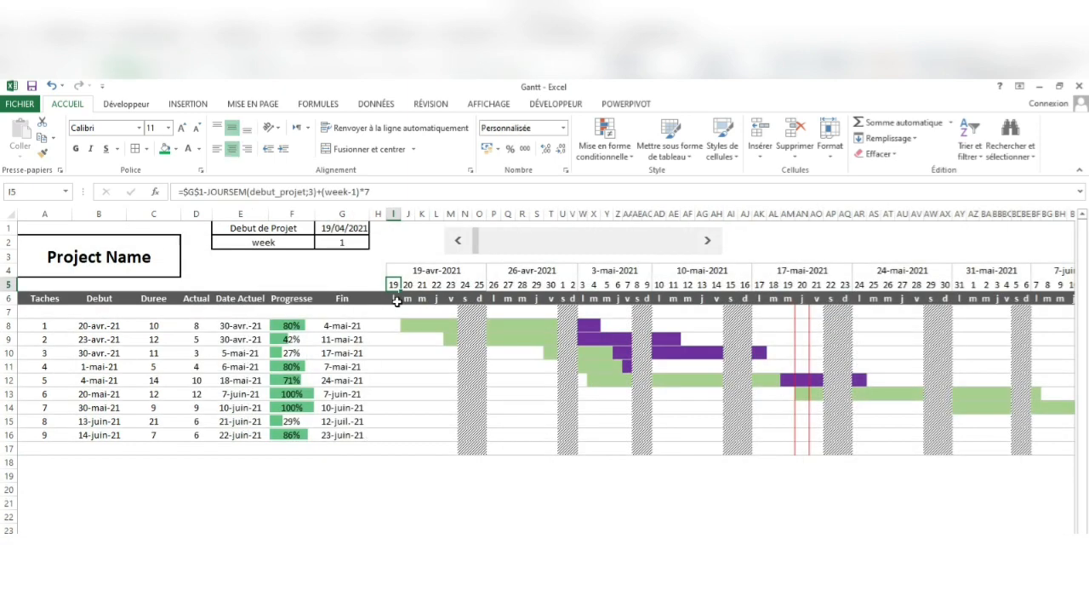
{"action": "left_click", "coordinate": [396, 300]}
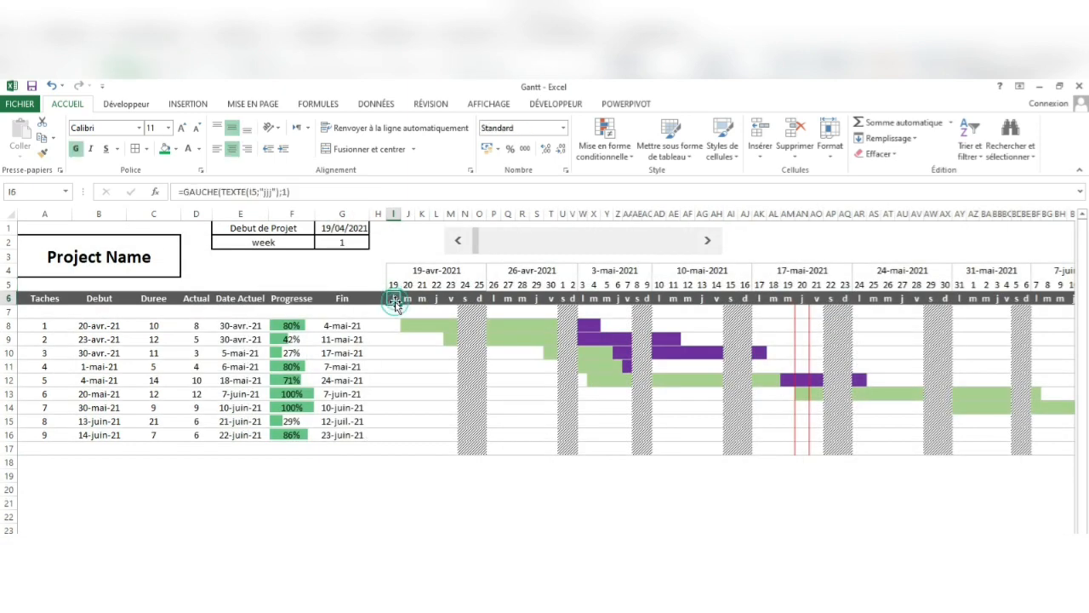
{"action": "left_click", "coordinate": [392, 420]}
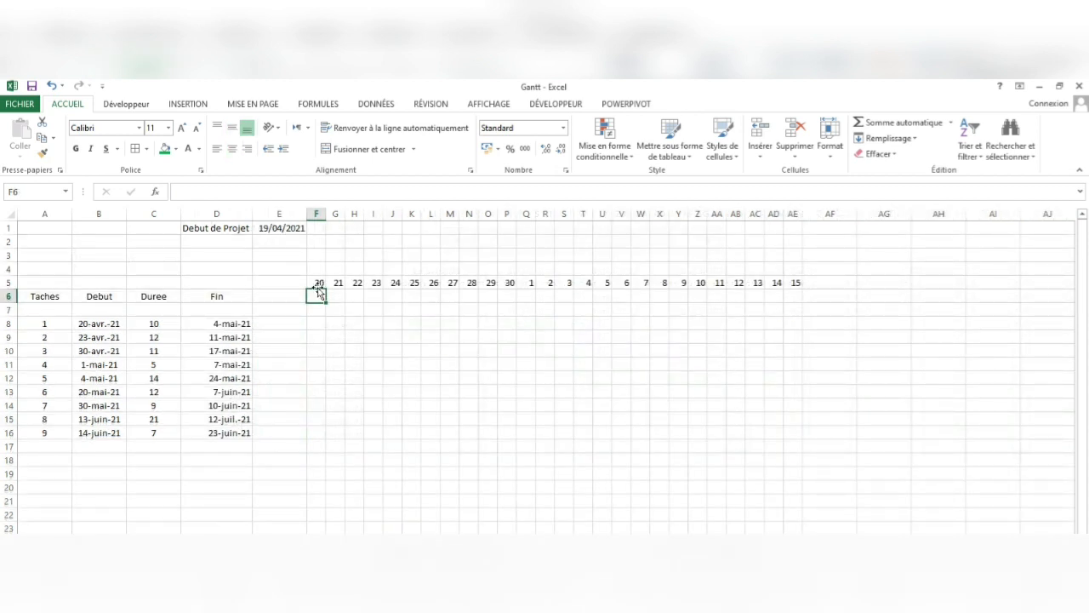
{"action": "type", "text": "=tex"}
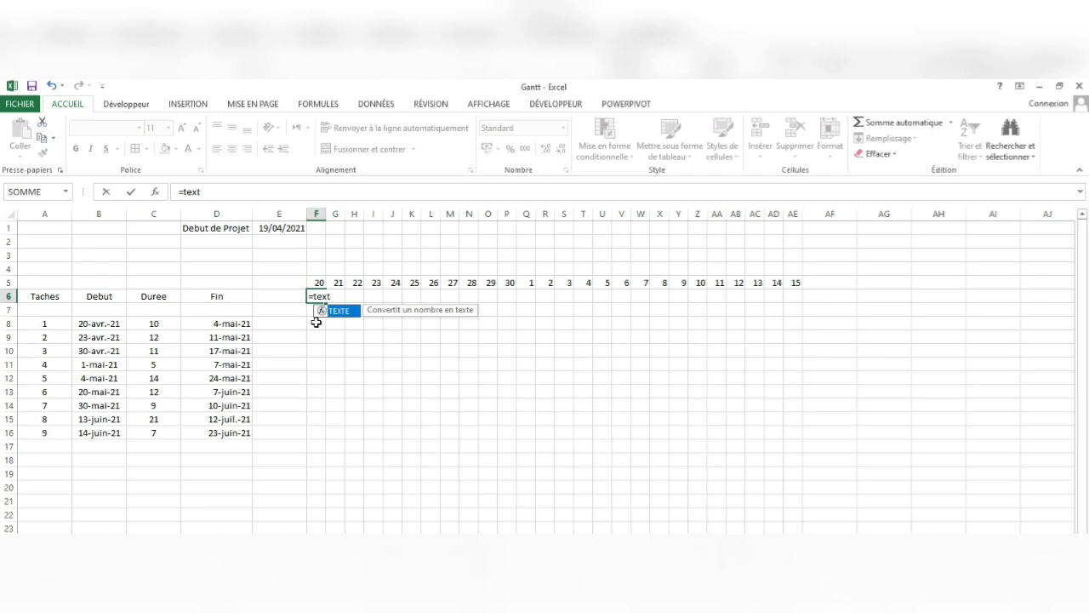
{"action": "type", "text": "t"}
{"action": "double_click", "coordinate": [338, 310]}
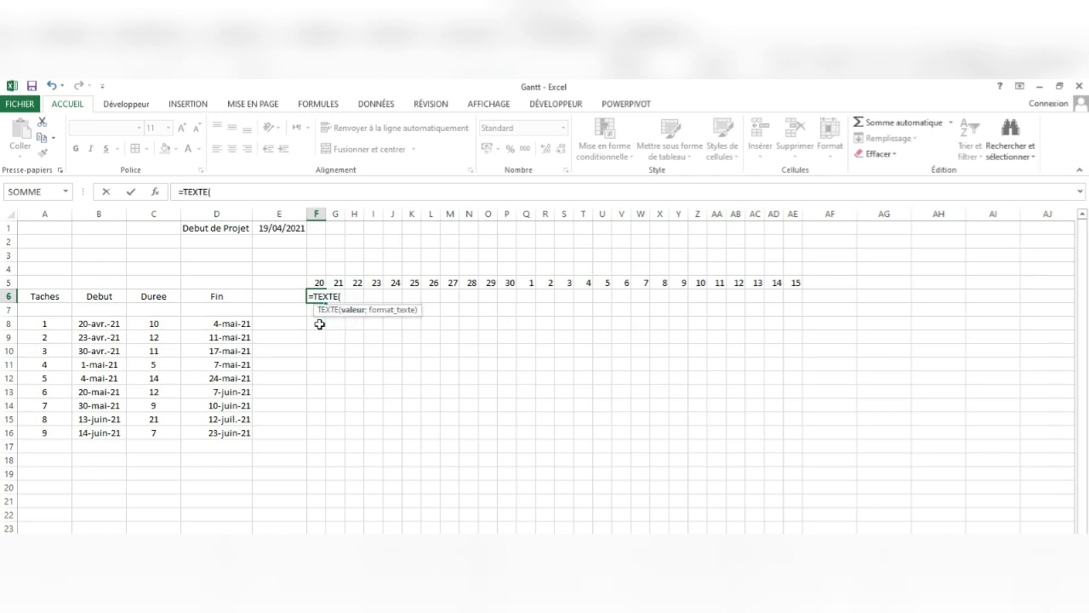
{"action": "left_click", "coordinate": [317, 281]}
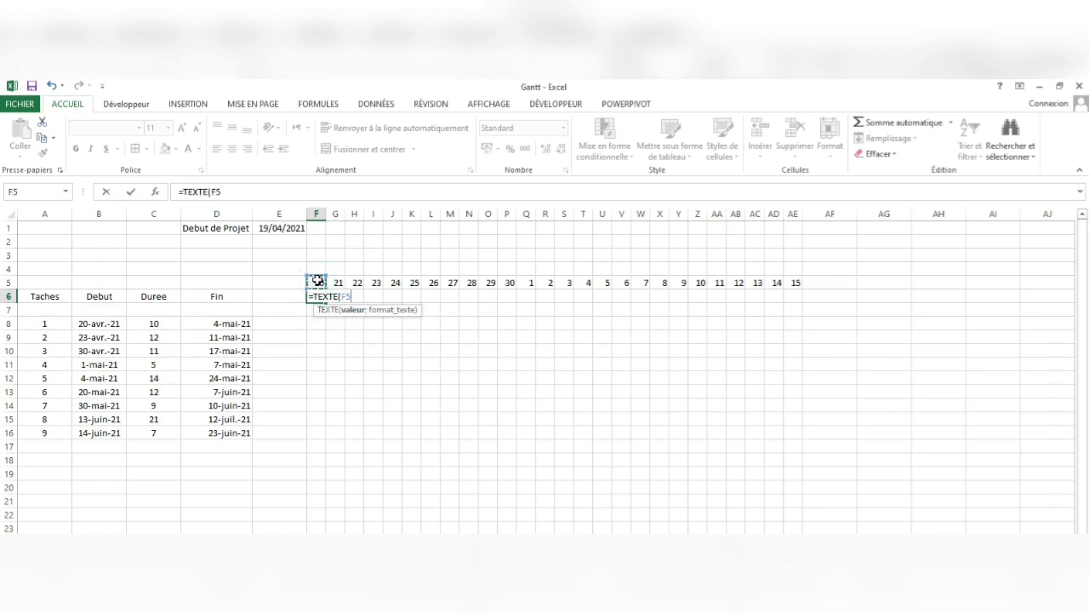
{"action": "type", "text": ";\"jjj"}
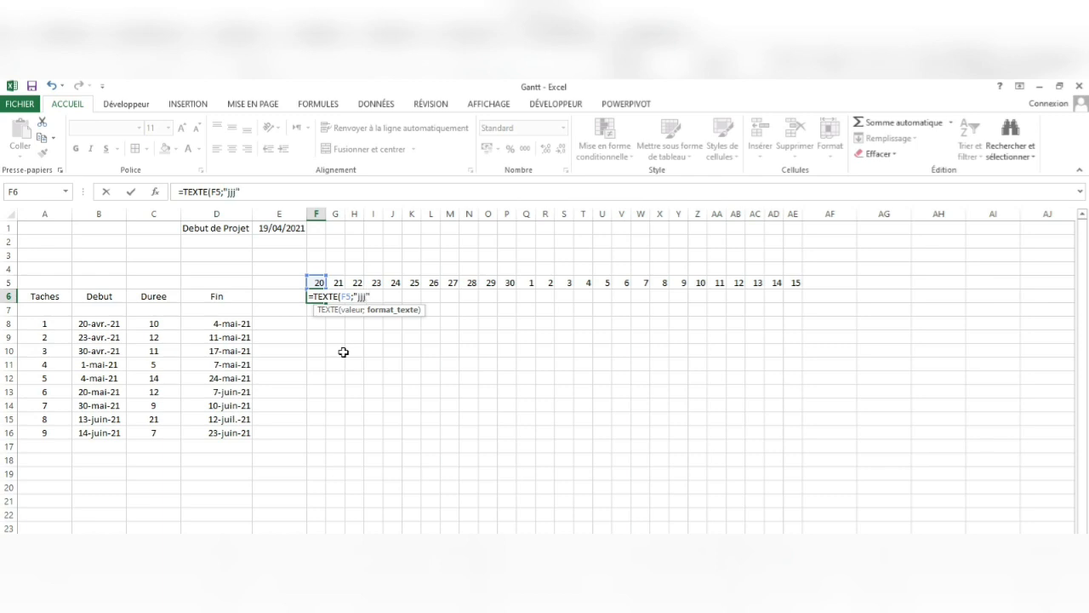
{"action": "key", "text": "Return"}
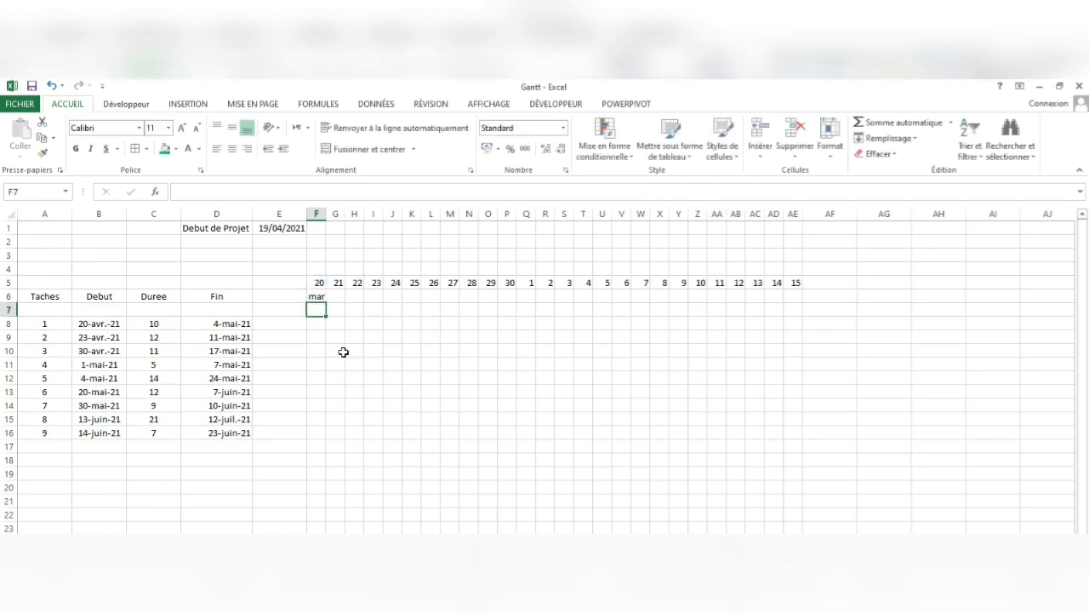
{"action": "left_click", "coordinate": [317, 295]}
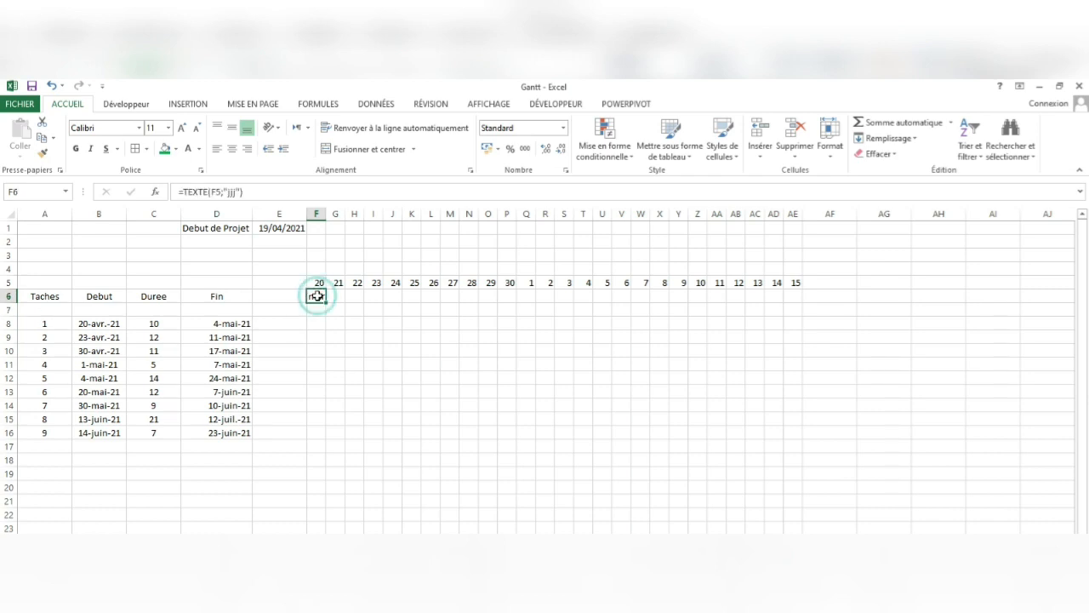
{"action": "left_click_drag", "start_coordinate": [325, 304], "coordinate": [802, 305]}
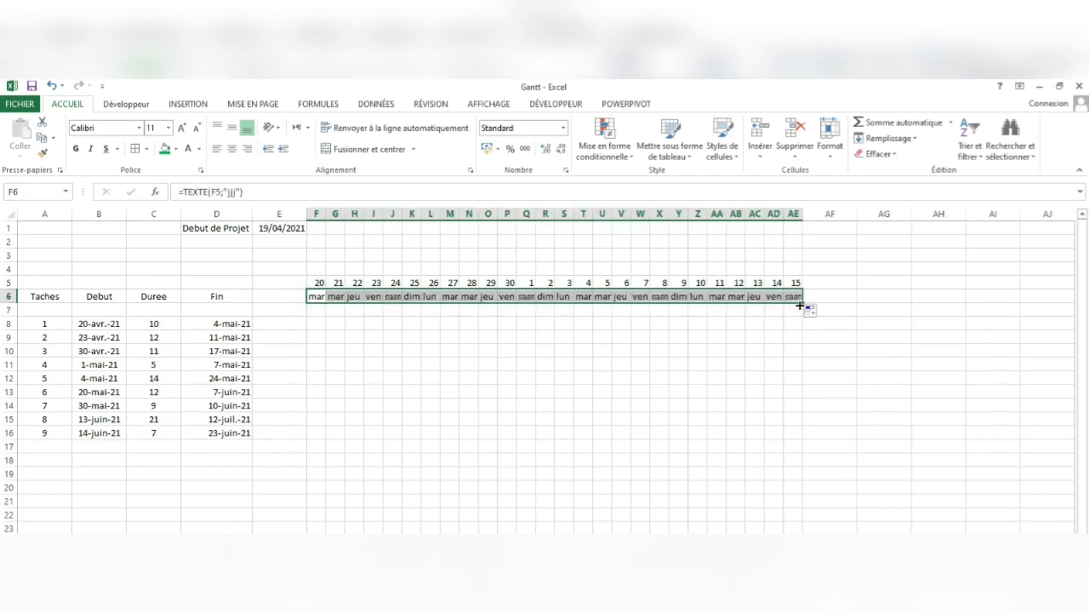
Step: Change the F6 weekday formula to =GAUCHE(TEXTE(F5;"jjj");1) so it returns only the first letter
{"action": "left_click", "coordinate": [317, 296]}
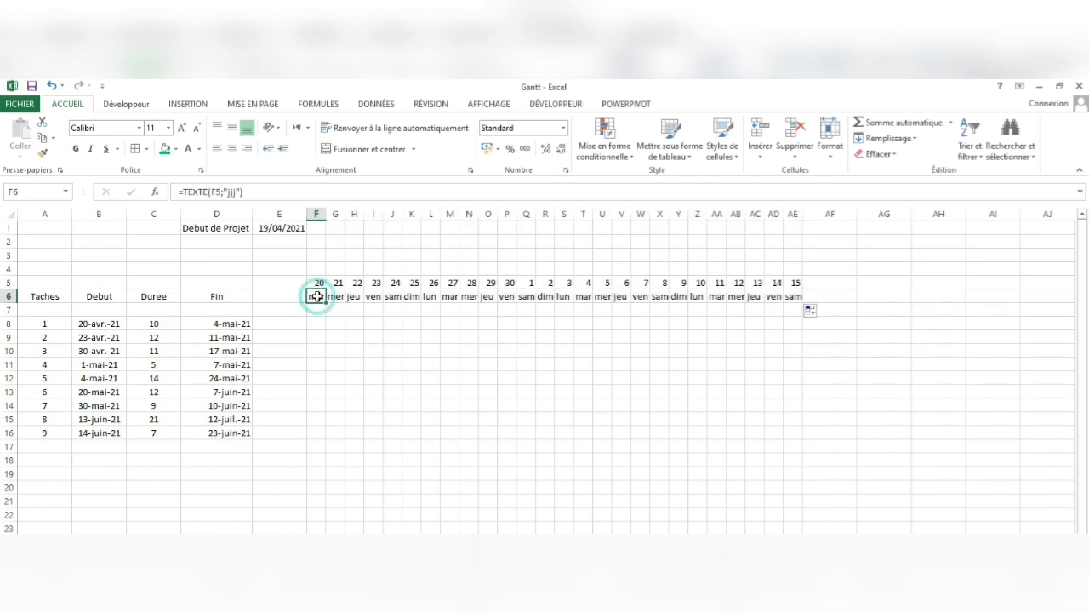
{"action": "left_click", "coordinate": [185, 191]}
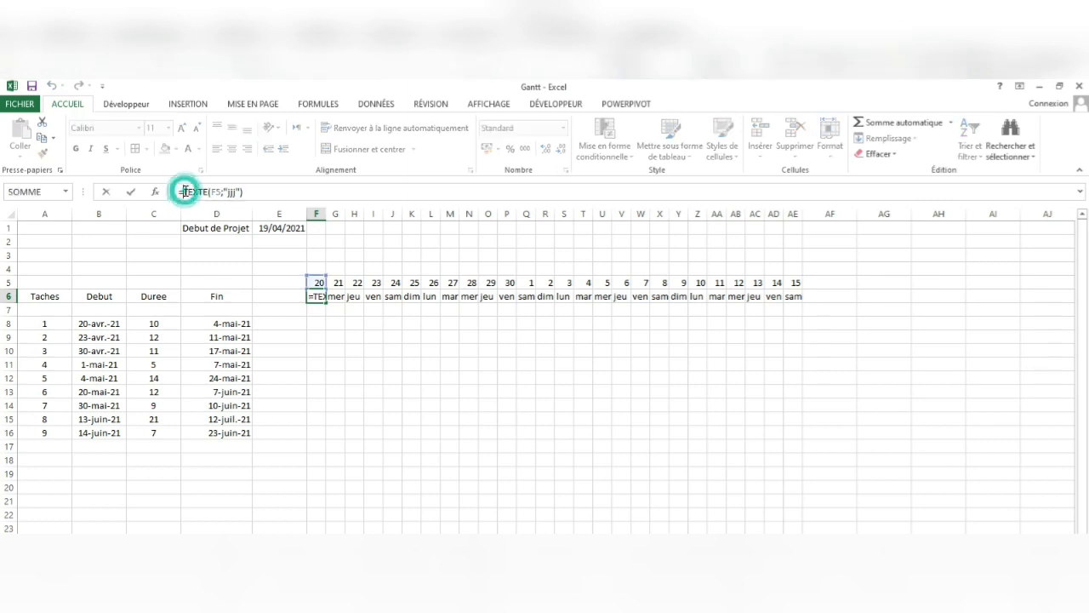
{"action": "type", "text": "gau"}
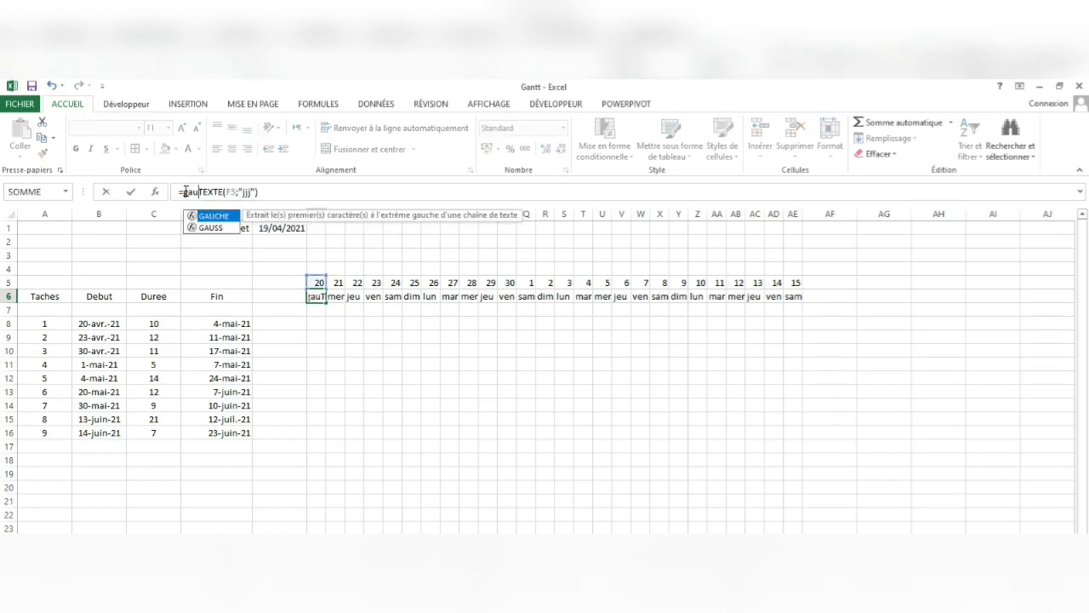
{"action": "double_click", "coordinate": [211, 216]}
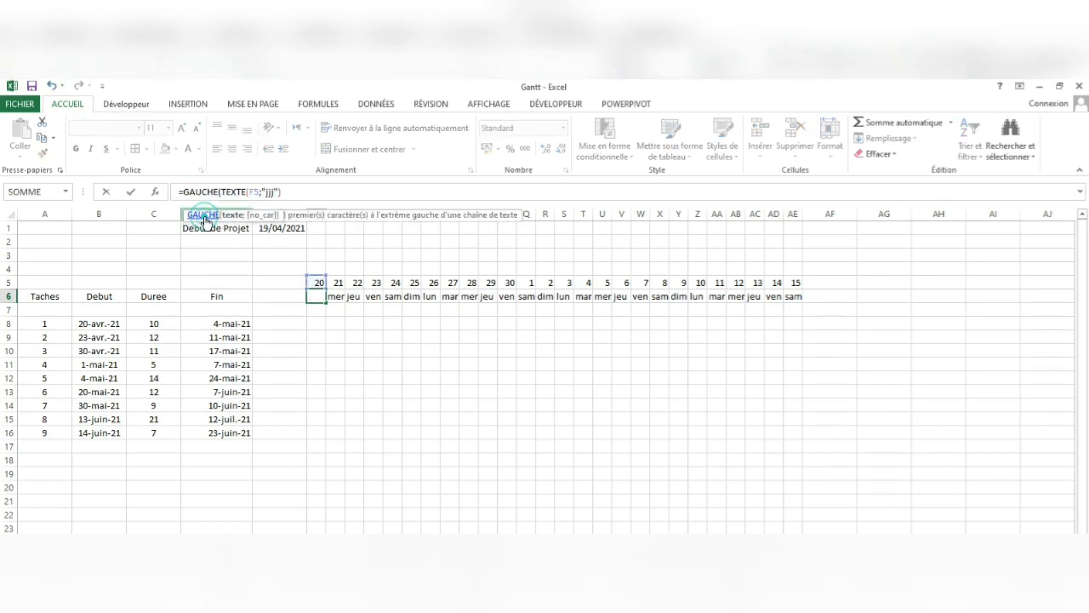
{"action": "left_click", "coordinate": [294, 192]}
{"action": "type", "text": ";1"}
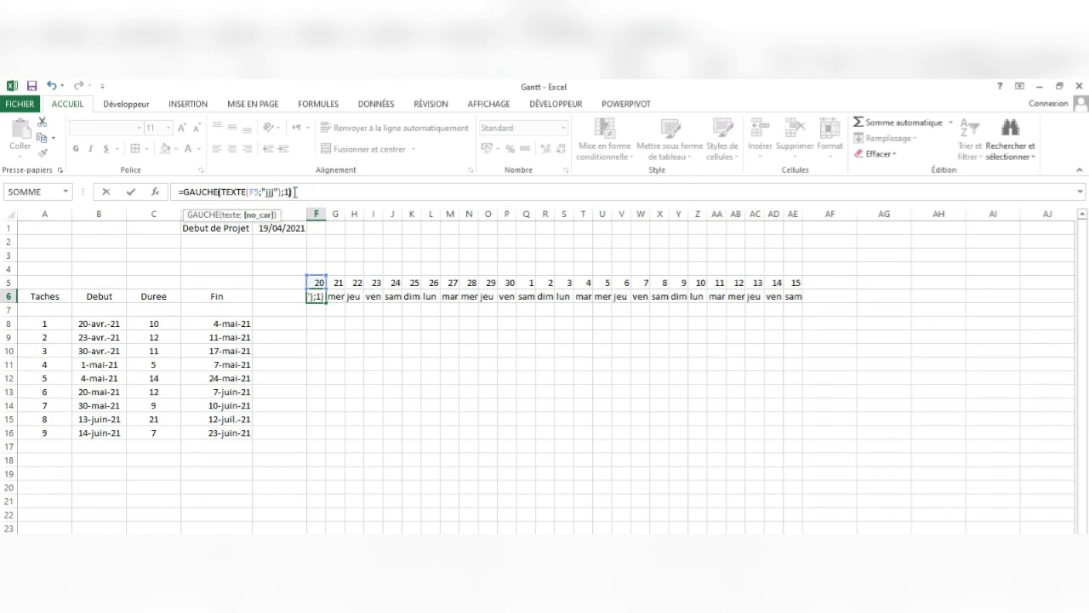
{"action": "type", "text": ")"}
{"action": "key", "text": "Return"}
{"action": "left_click", "coordinate": [318, 297]}
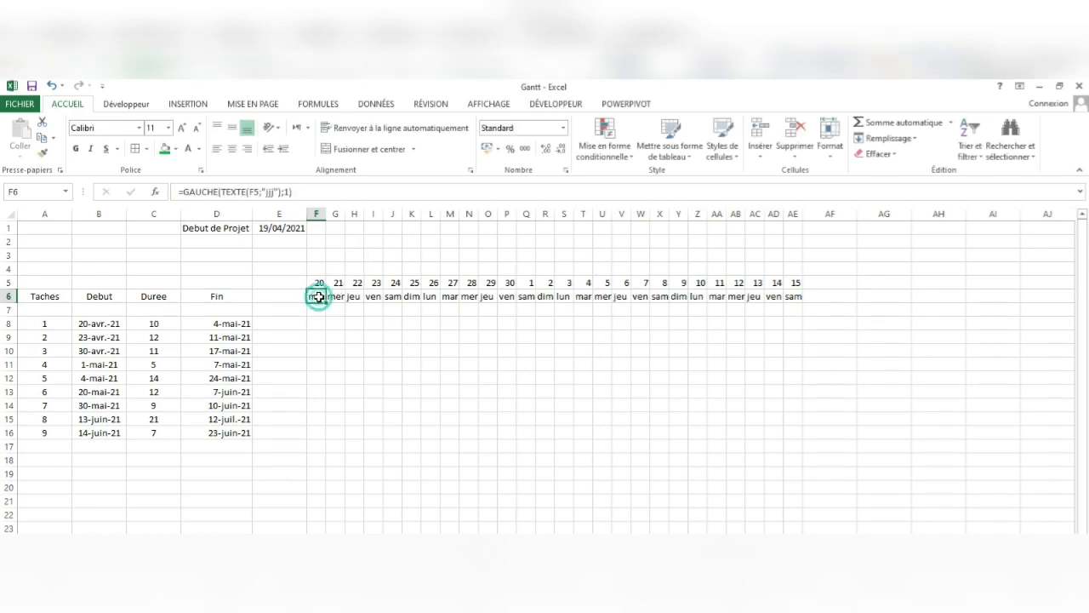
Step: Fill the first-letter weekday formula from F6 across to AE6, and center the timeline cells F5 through AE7
{"action": "left_click_drag", "start_coordinate": [324, 302], "coordinate": [800, 294]}
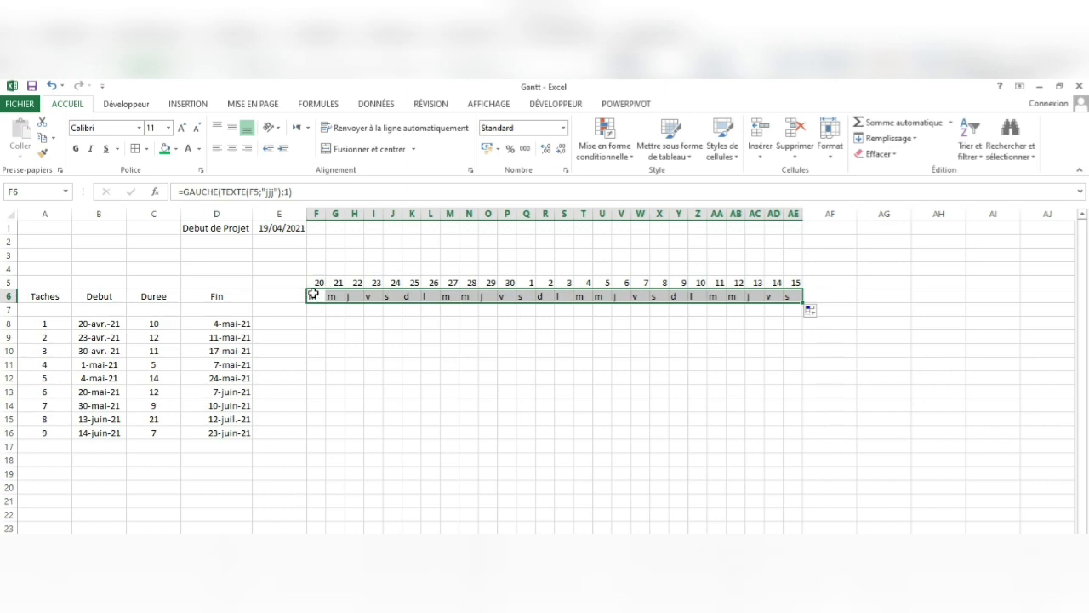
{"action": "left_click_drag", "start_coordinate": [313, 284], "coordinate": [792, 305]}
{"action": "left_click", "coordinate": [235, 150]}
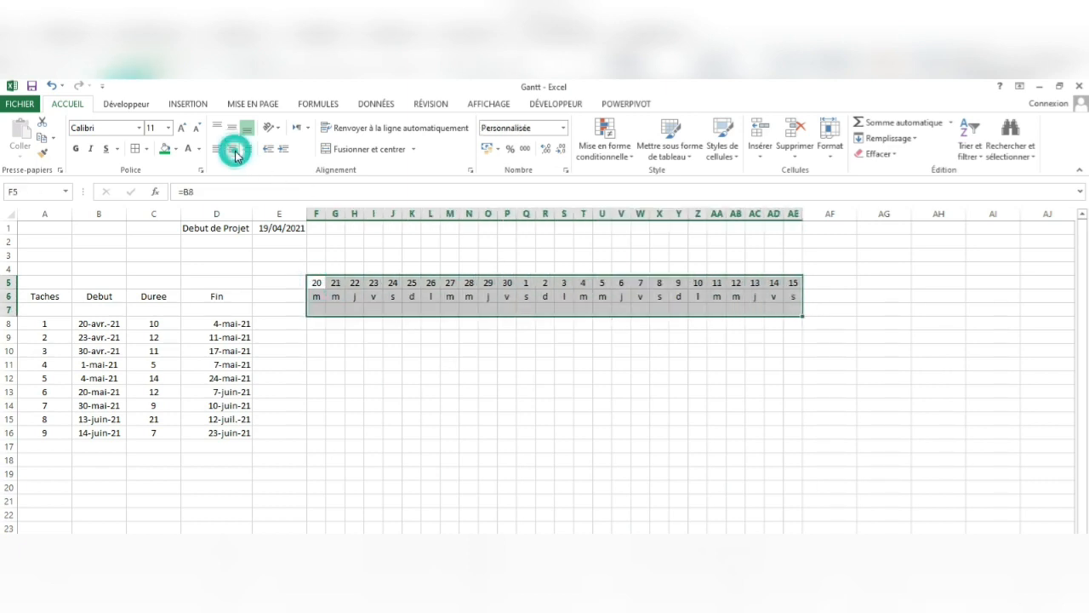
{"action": "left_click", "coordinate": [375, 378]}
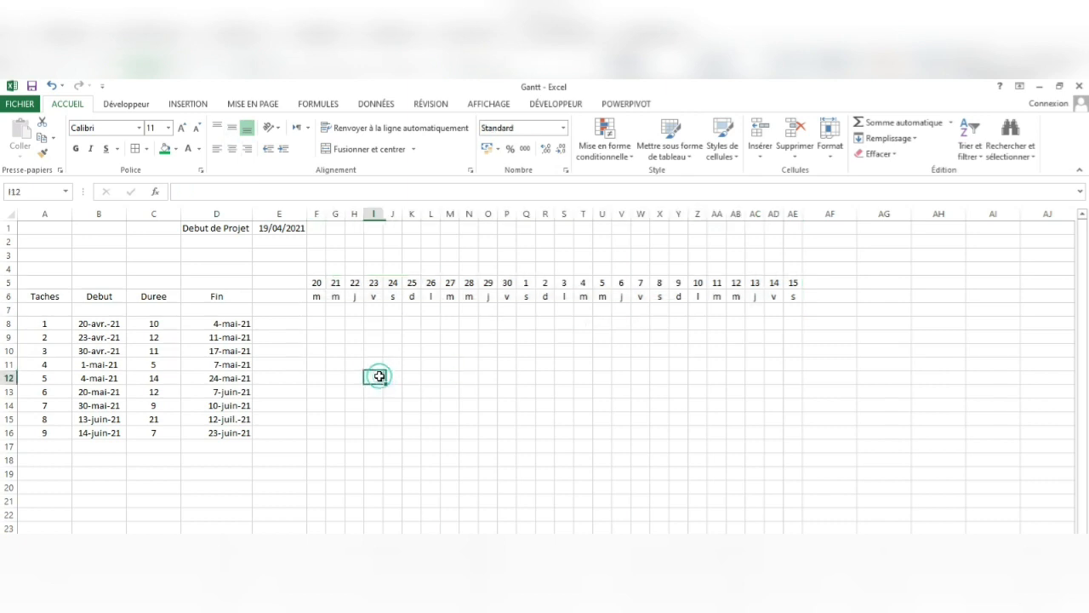
{"action": "left_click", "coordinate": [317, 283]}
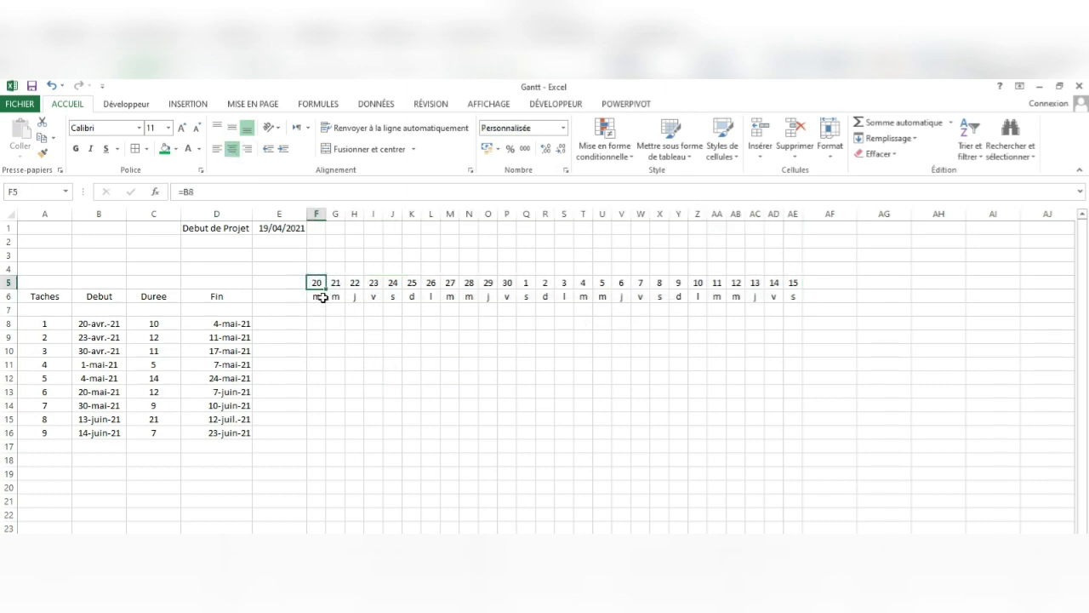
{"action": "left_click", "coordinate": [275, 229]}
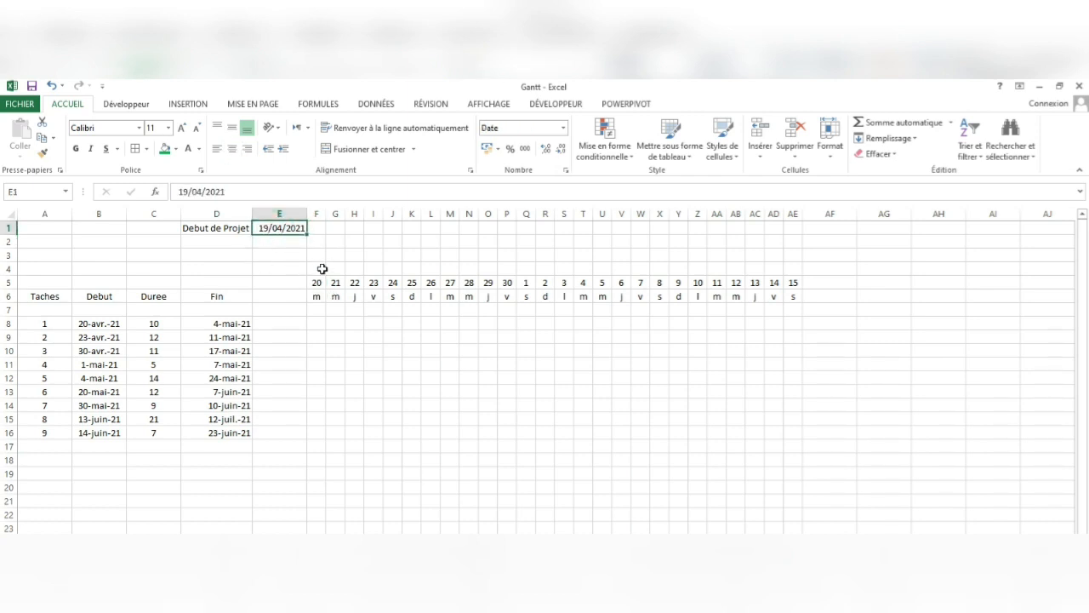
{"action": "key", "text": "Return"}
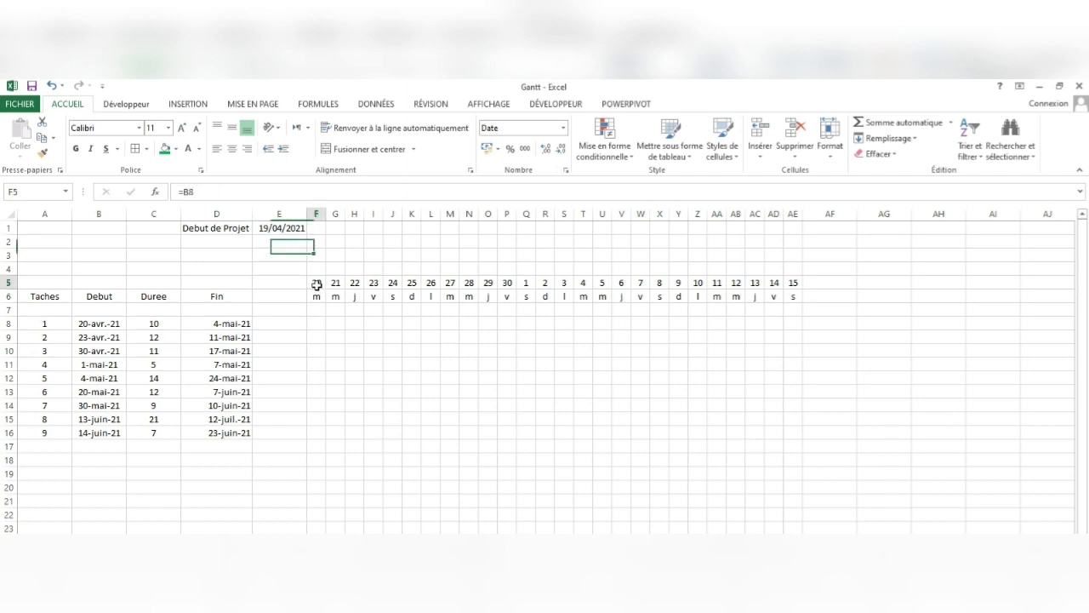
{"action": "left_click", "coordinate": [315, 282]}
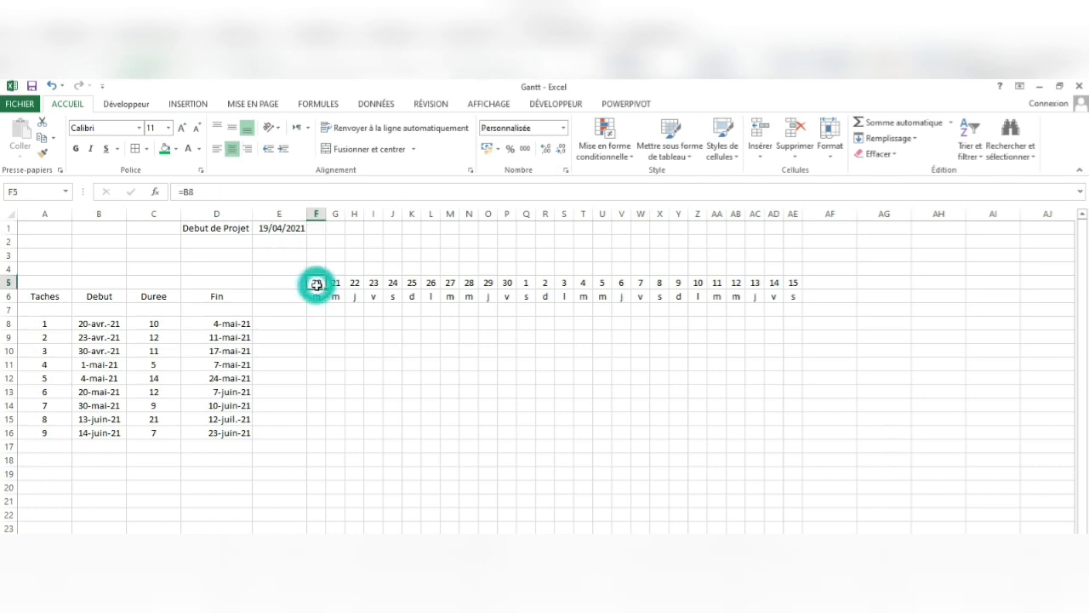
Step: Try to name the project start date cell E1 Debut_Projet
{"action": "left_click", "coordinate": [285, 228]}
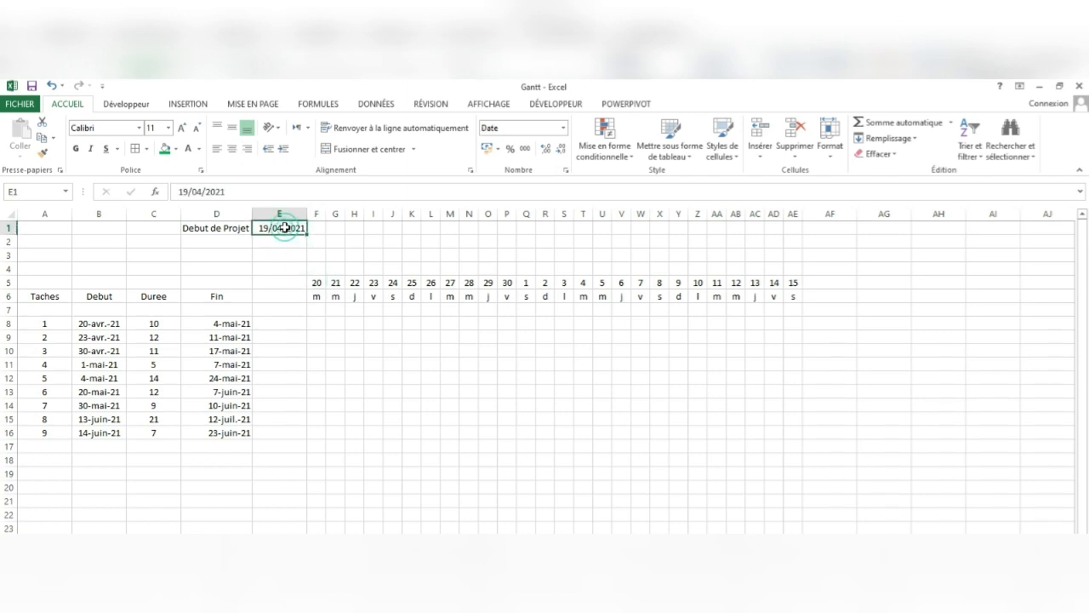
{"action": "left_click", "coordinate": [29, 189]}
{"action": "type", "text": "Debut_Projet"}
{"action": "key", "text": "Return"}
Step: Name the project start date cell E1 Debut_Projet1
{"action": "left_click", "coordinate": [282, 227]}
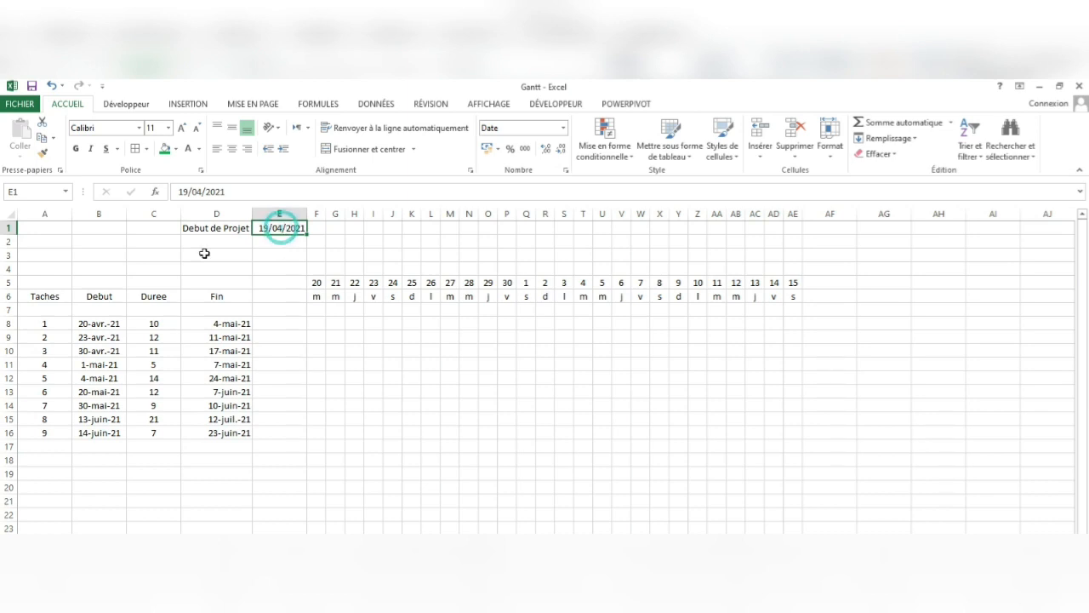
{"action": "left_click", "coordinate": [41, 189]}
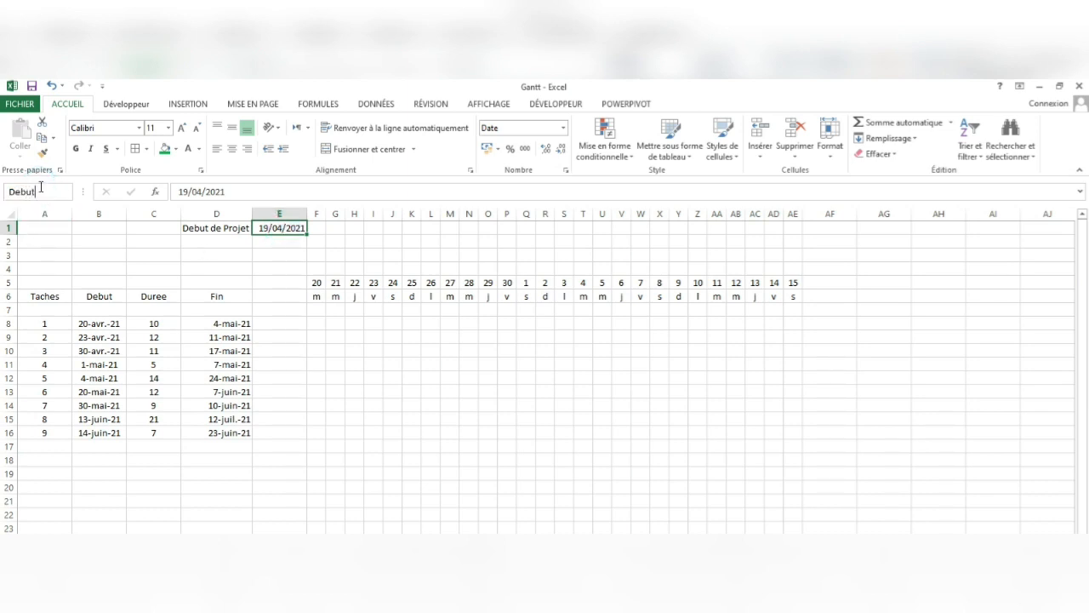
{"action": "type", "text": "Debut_Projet"}
{"action": "type", "text": "1"}
{"action": "key", "text": "Return"}
{"action": "left_click", "coordinate": [349, 362]}
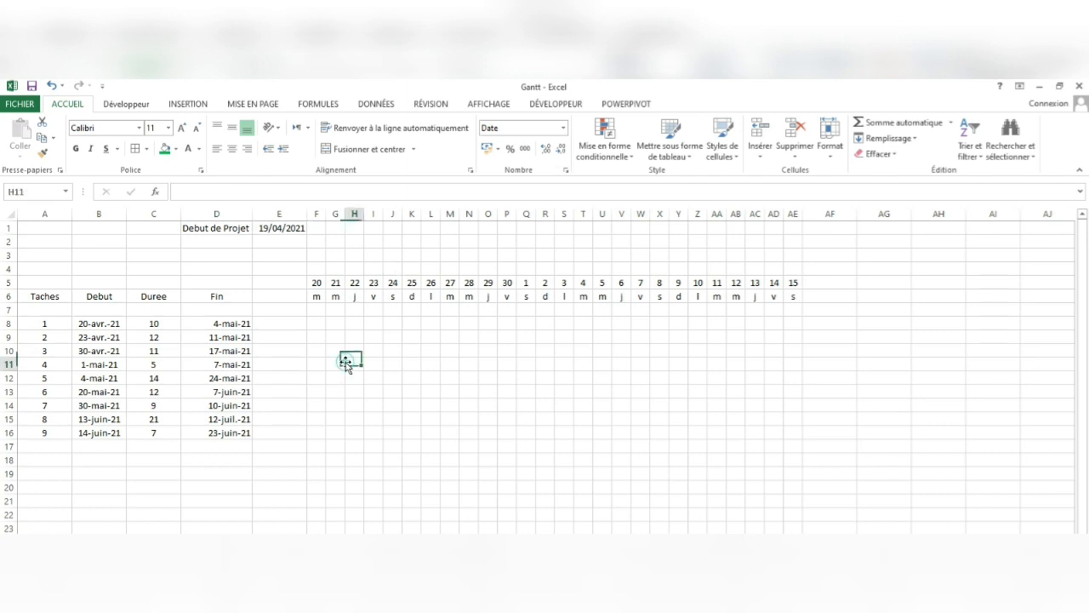
Step: Change the first timeline date in F5 to =E1 so it follows the project start date
{"action": "left_click", "coordinate": [318, 285]}
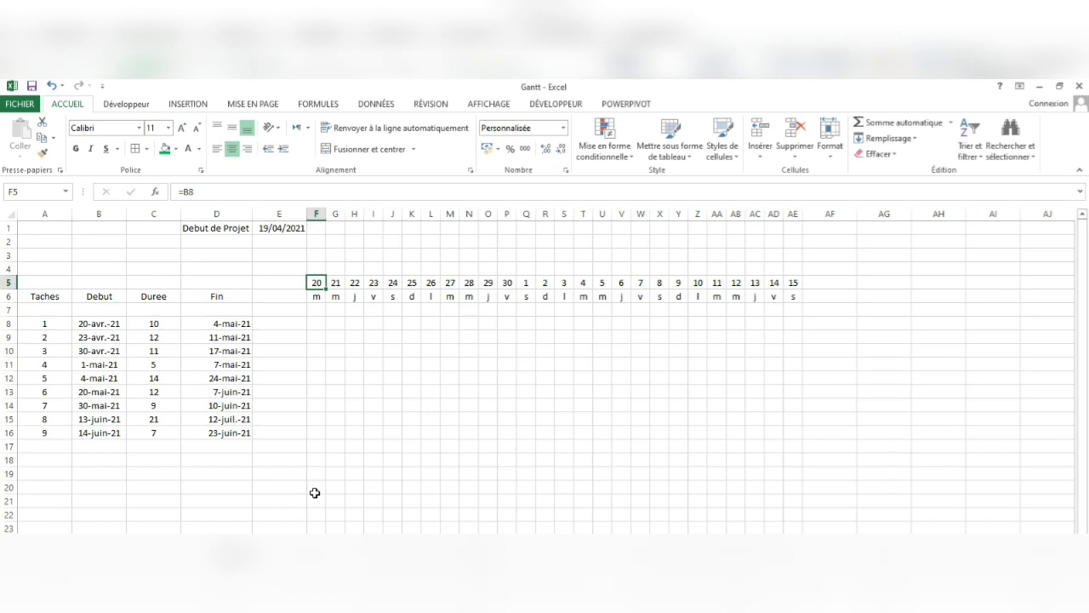
{"action": "type", "text": "="}
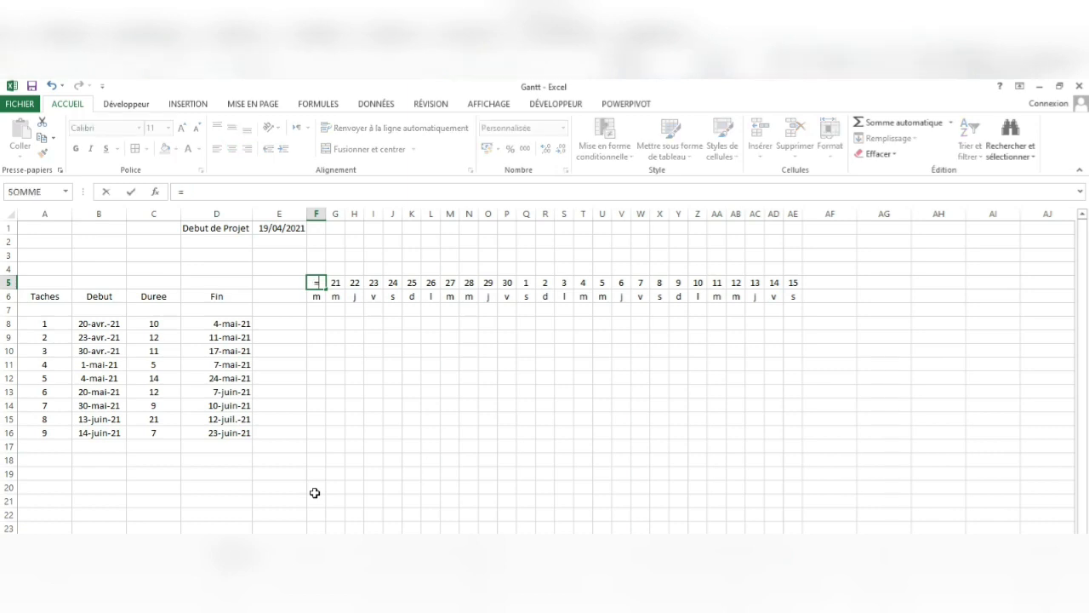
{"action": "type", "text": "E"}
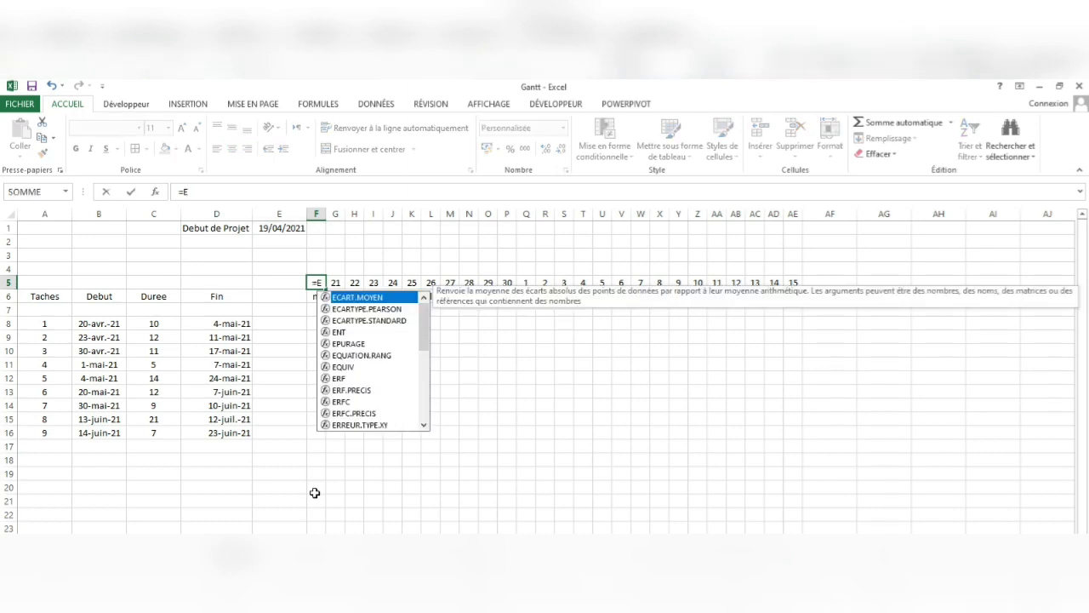
{"action": "type", "text": "!"}
{"action": "key", "text": "BackSpace"}
{"action": "type", "text": "1$"}
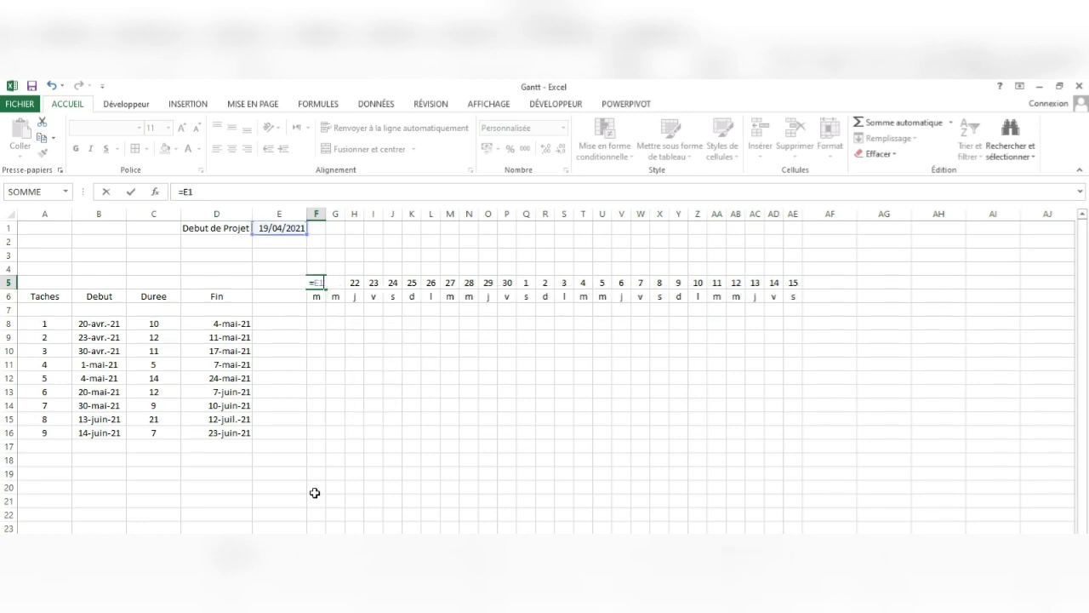
{"action": "key", "text": "Left"}
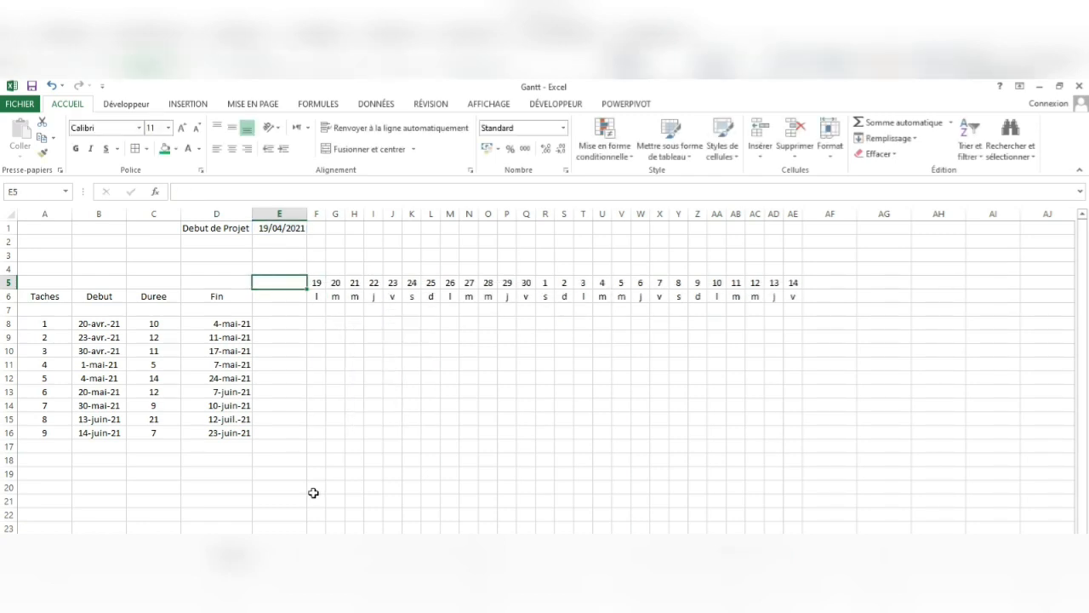
Step: Make the project start reference in the F5 formula absolute, as $E$1
{"action": "left_click", "coordinate": [317, 282]}
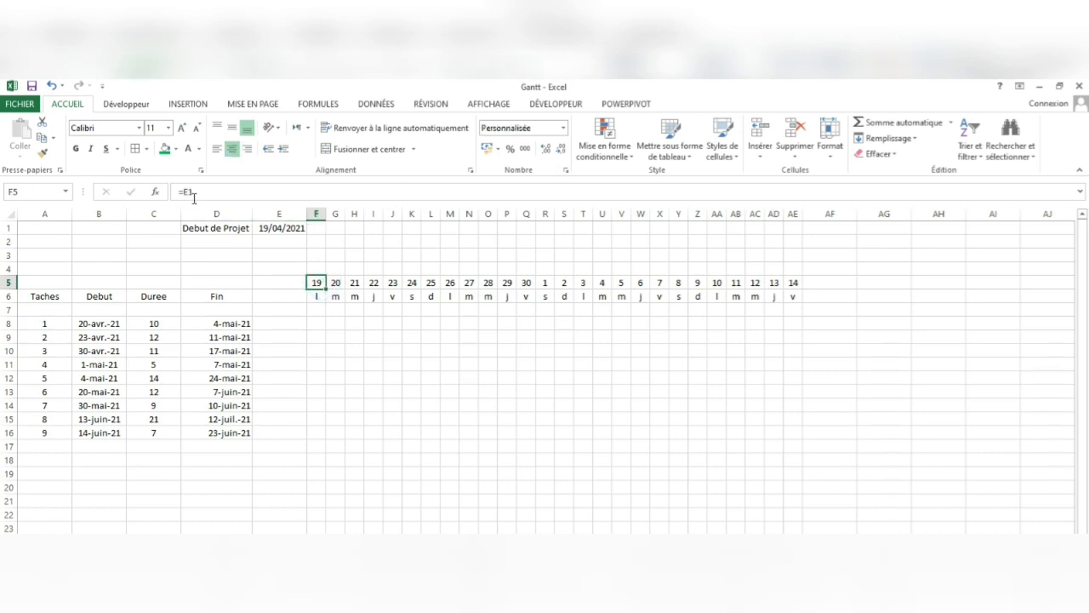
{"action": "left_click", "coordinate": [190, 193]}
{"action": "type", "text": "$"}
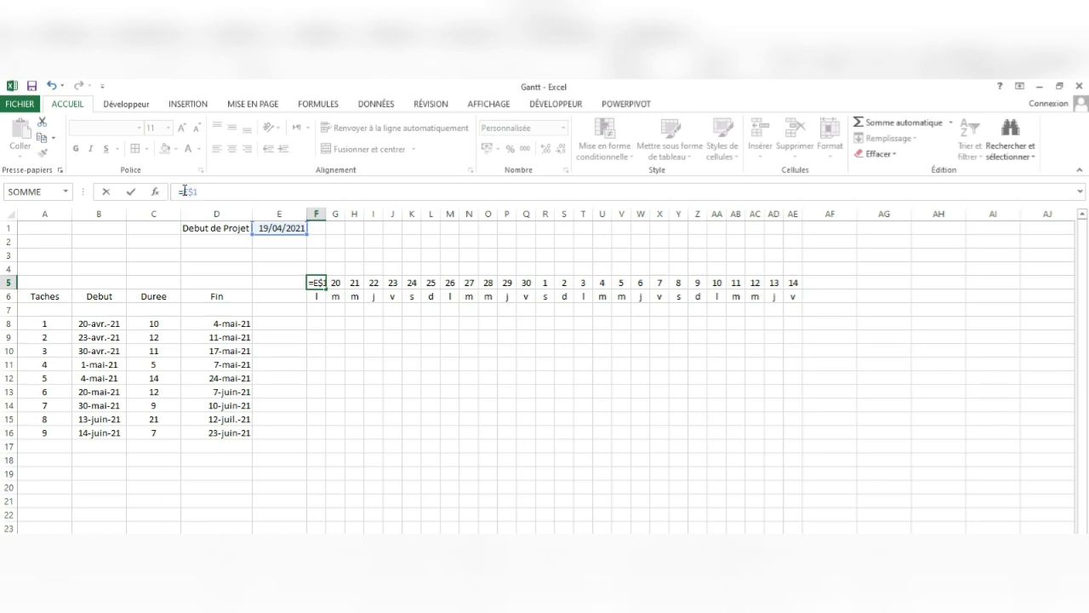
{"action": "left_click", "coordinate": [184, 191]}
{"action": "type", "text": "$"}
Step: Extend the F5 formula to =$E$1-JOURSEM(Debut_Projet1;3) so the timeline starts on the Monday of the project's first week
{"action": "left_click", "coordinate": [234, 195]}
{"action": "type", "text": "-jourse"}
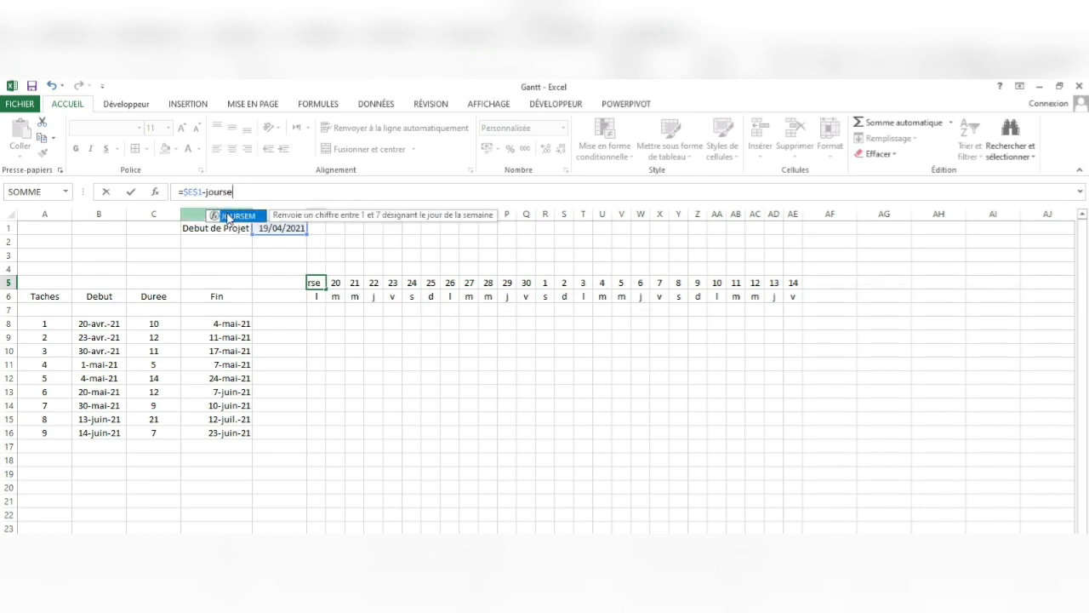
{"action": "double_click", "coordinate": [228, 218]}
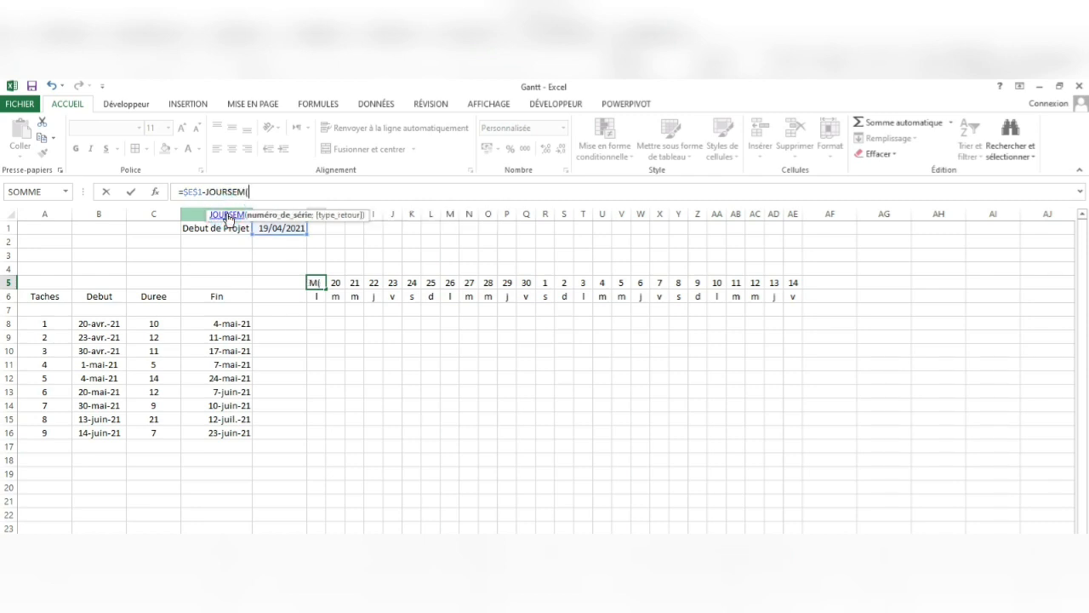
{"action": "type", "text": "deb"}
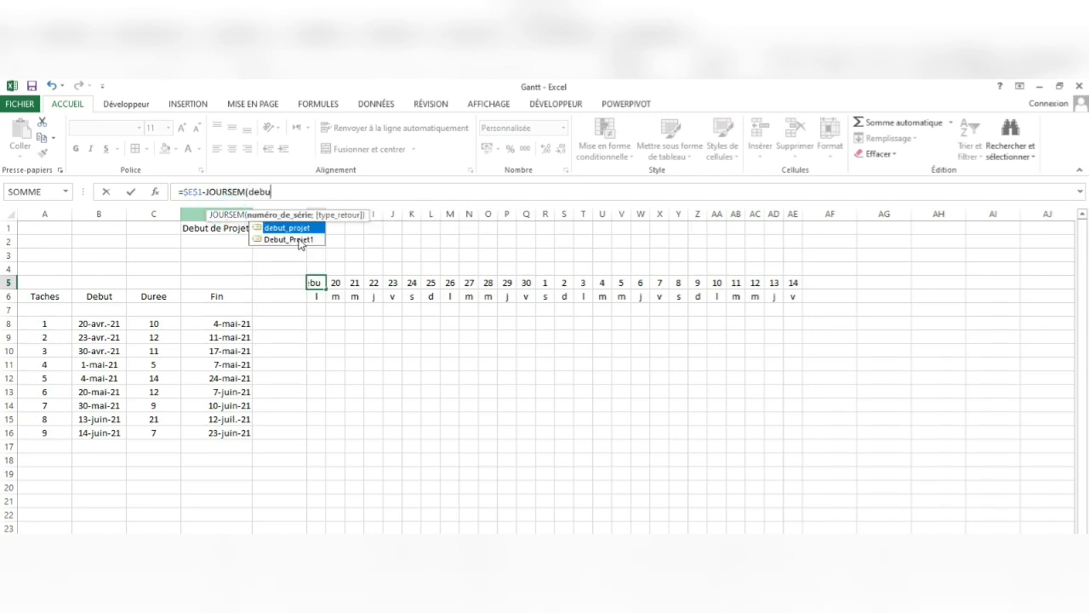
{"action": "type", "text": "u"}
{"action": "double_click", "coordinate": [298, 239]}
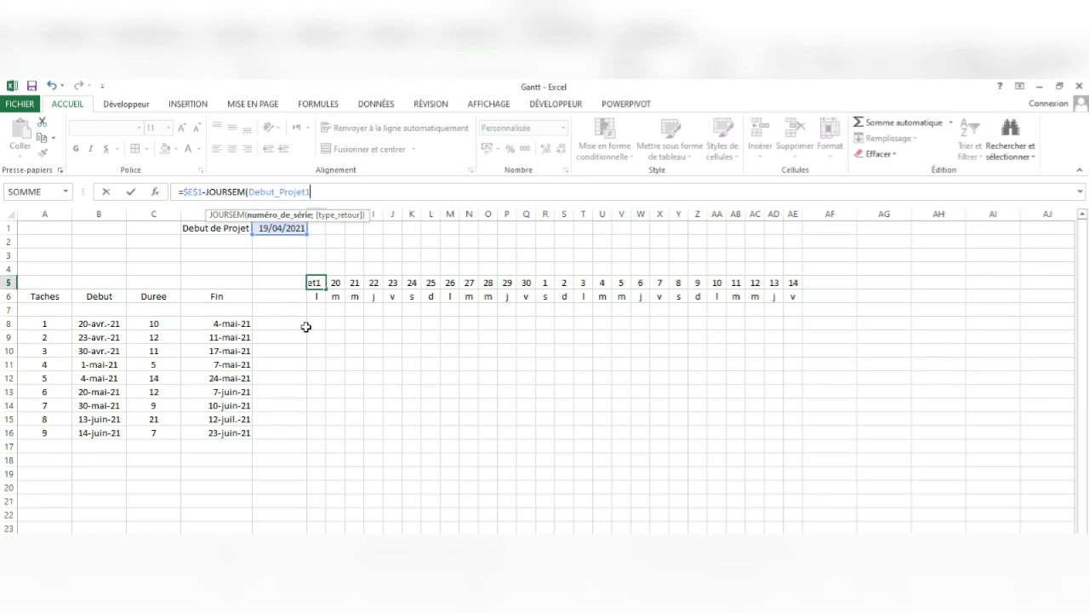
{"action": "type", "text": ";"}
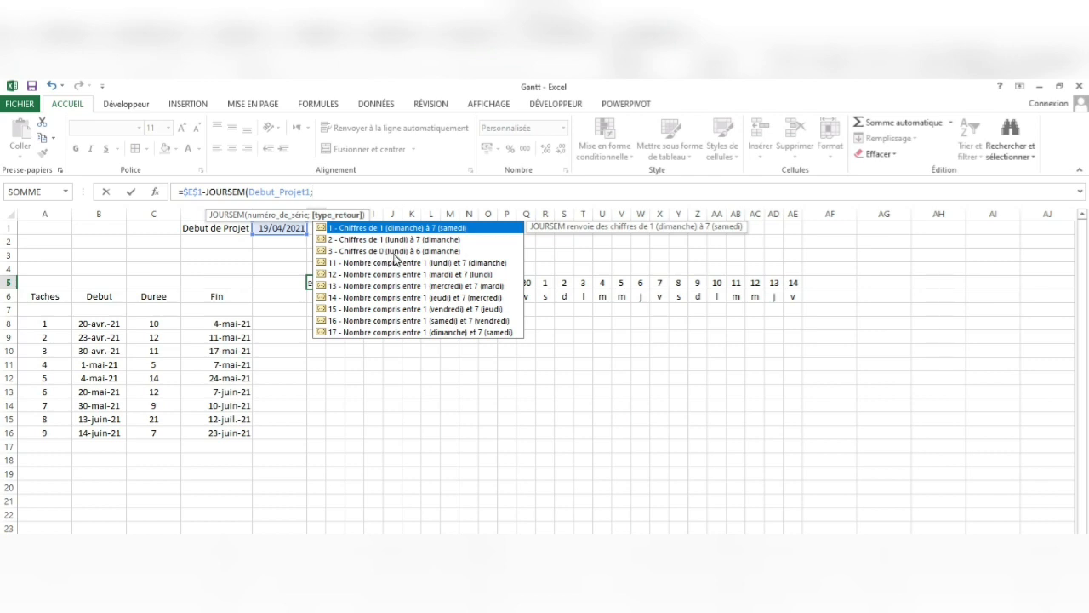
{"action": "type", "text": ")"}
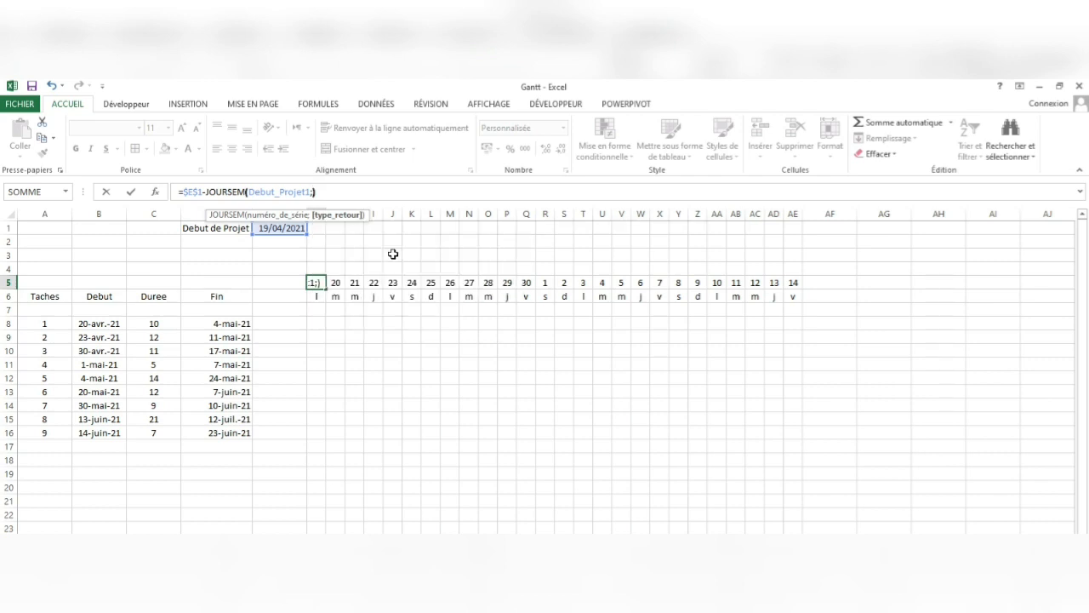
{"action": "key", "text": "BackSpace"}
{"action": "type", "text": "3"}
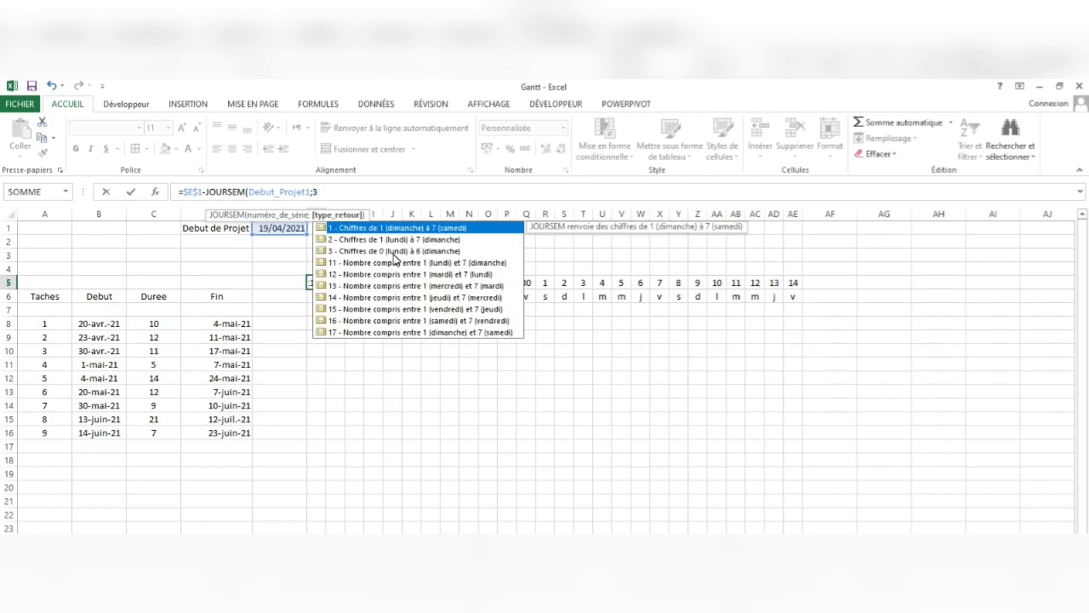
{"action": "type", "text": ")"}
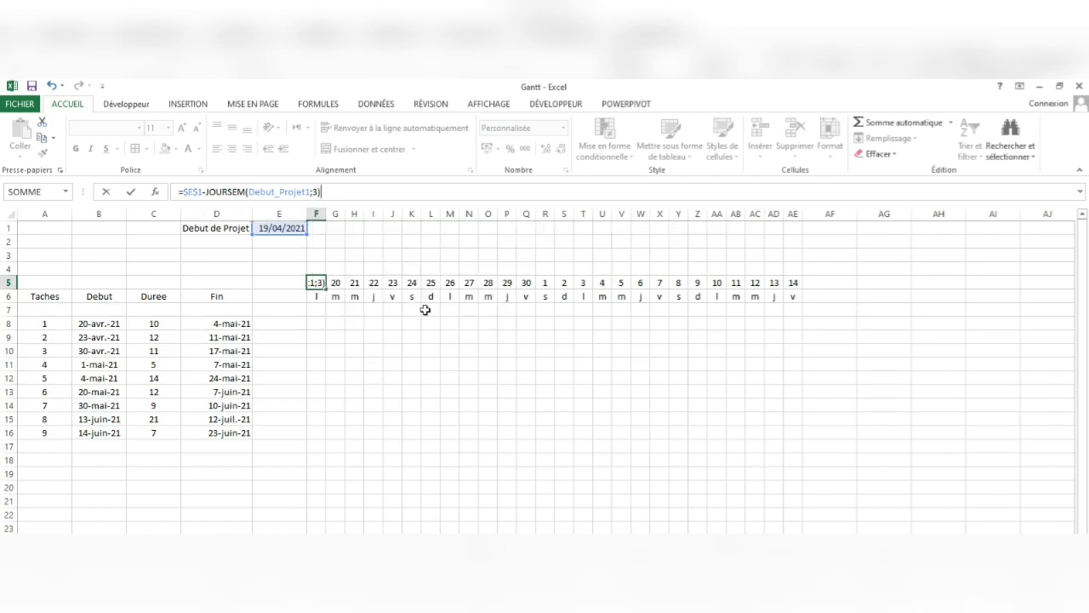
{"action": "key", "text": "Return"}
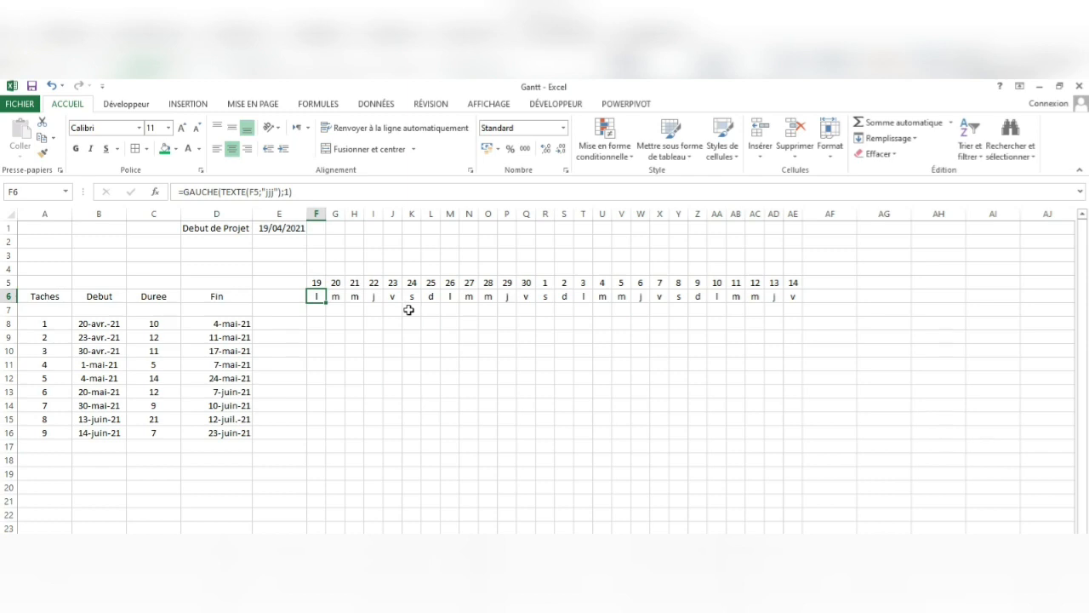
Step: Check the formulas behind the first two timeline dates in F5 and G5
{"action": "left_click", "coordinate": [316, 284]}
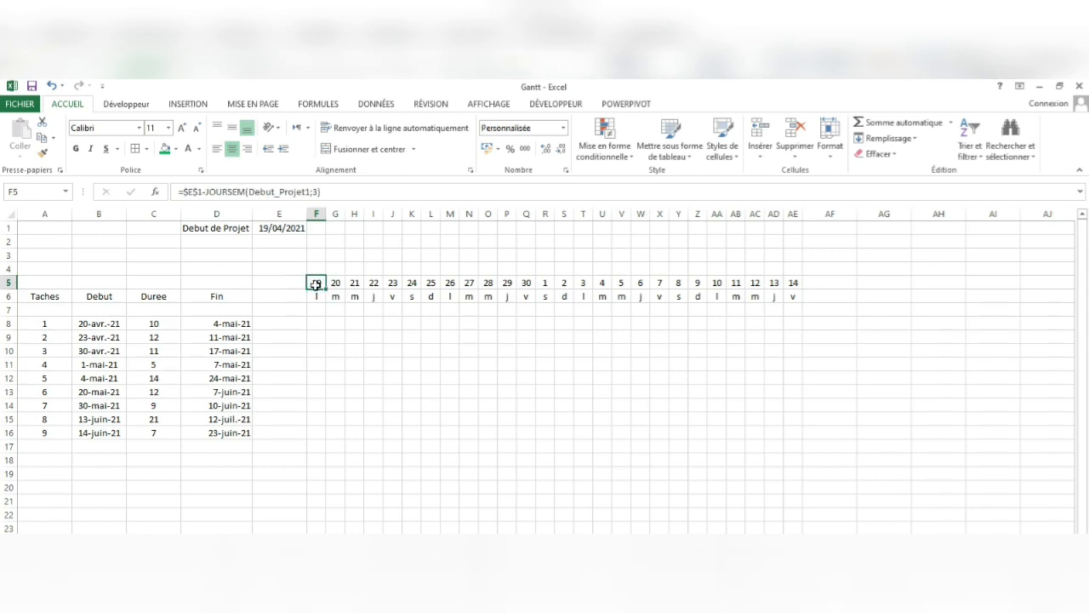
{"action": "left_click", "coordinate": [334, 282]}
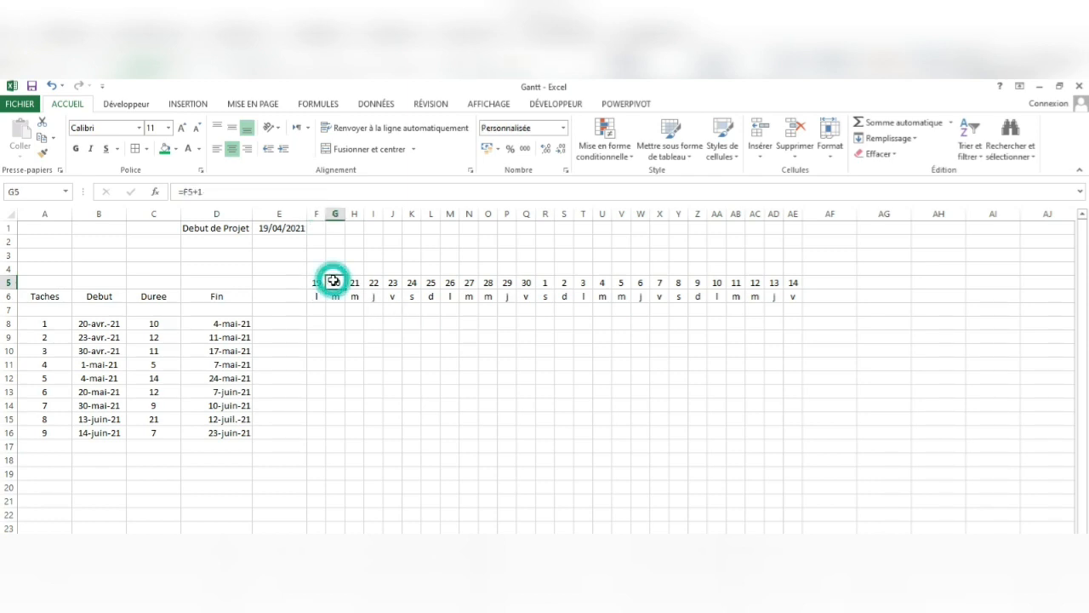
{"action": "left_click", "coordinate": [316, 284]}
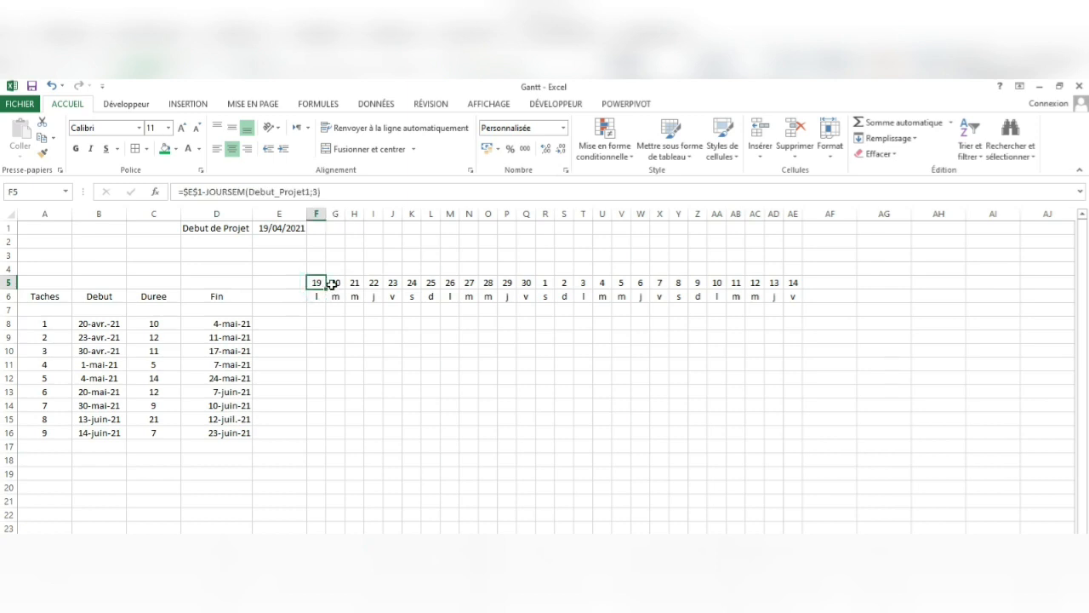
{"action": "double_click", "coordinate": [333, 283]}
{"action": "key", "text": "Escape"}
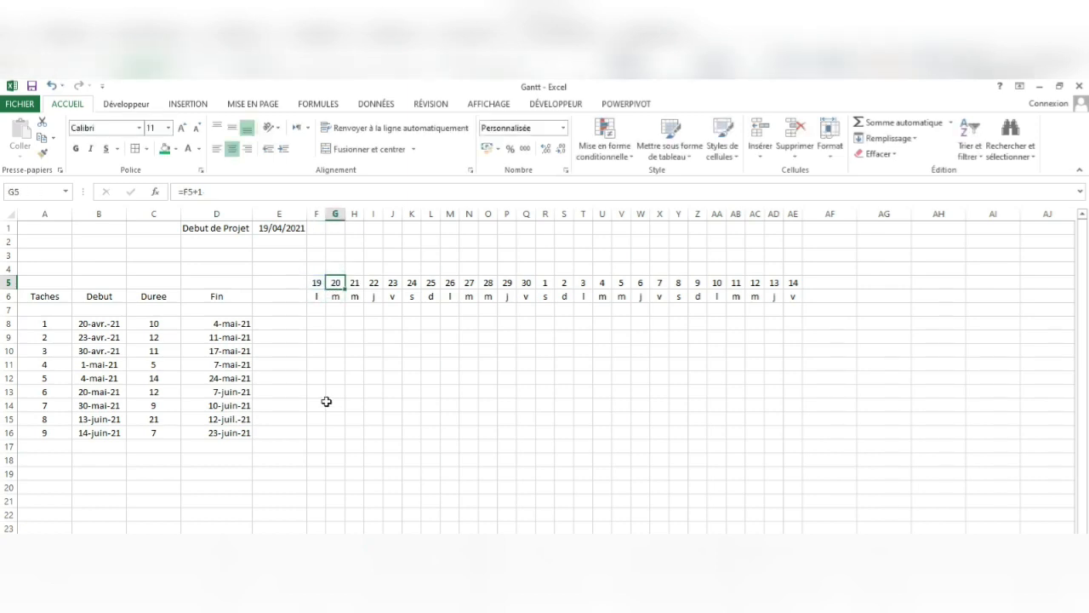
{"action": "left_click", "coordinate": [316, 282]}
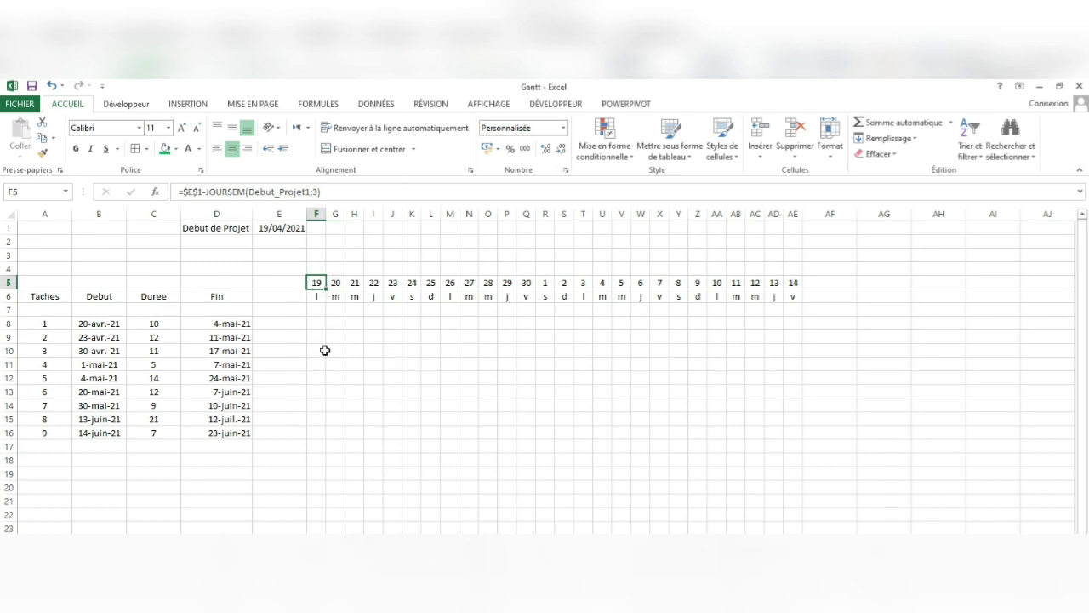
Step: Merge and centre F4:L4 above the first week and enter =TEXTE(F5;"j-mmm-aaaa") as its week header
{"action": "left_click_drag", "start_coordinate": [317, 267], "coordinate": [434, 273]}
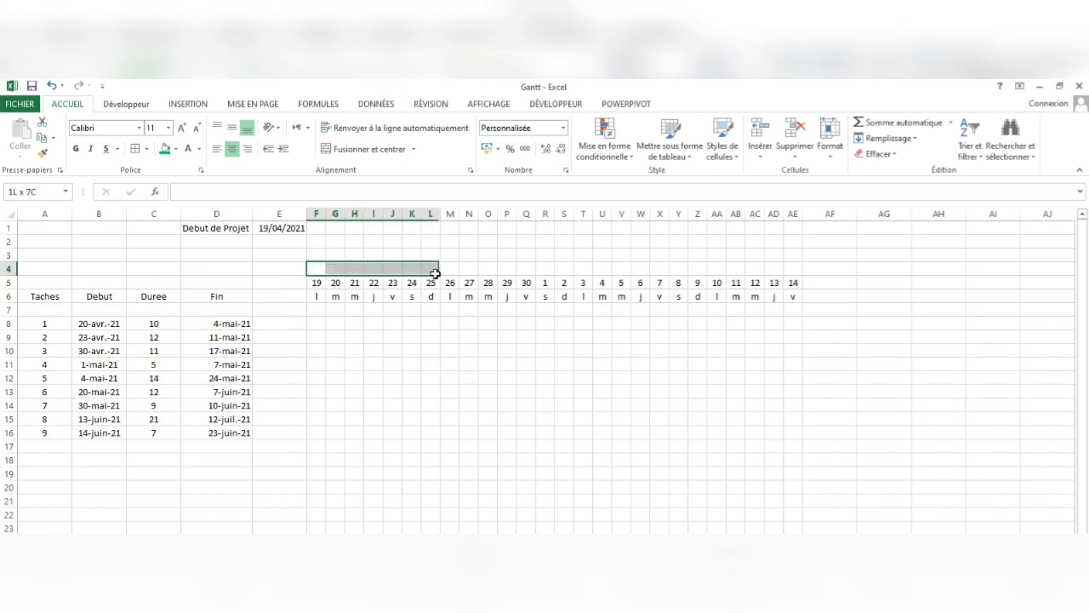
{"action": "left_click", "coordinate": [367, 149]}
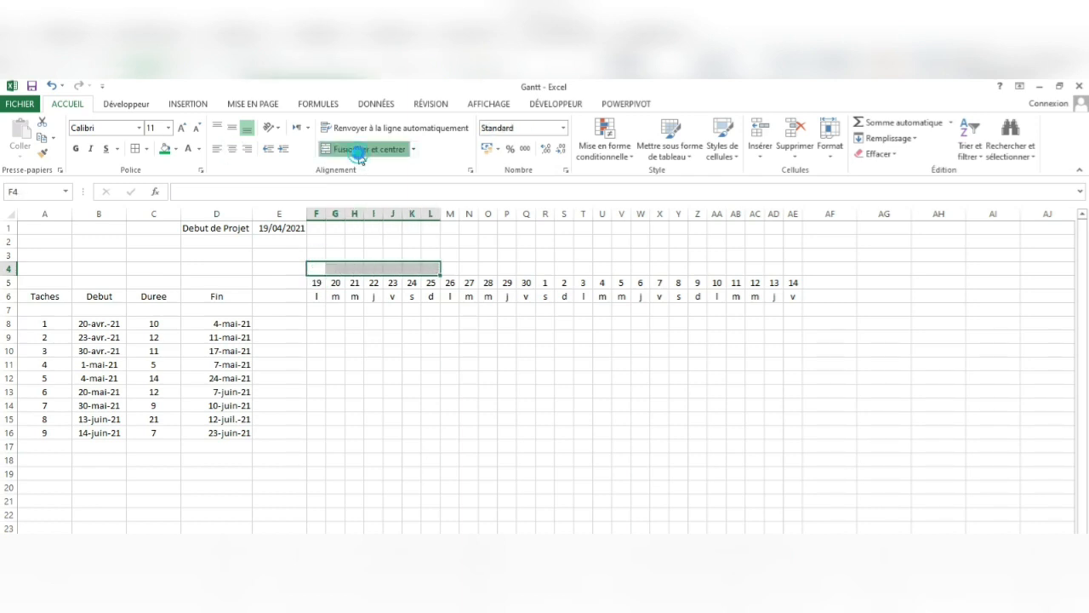
{"action": "type", "text": "="}
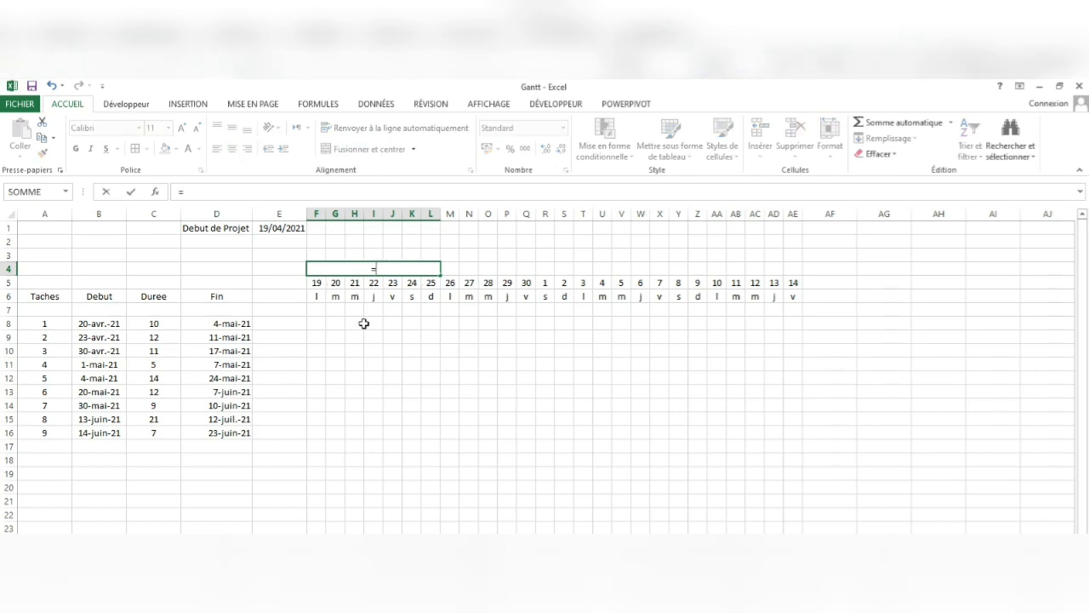
{"action": "type", "text": "text"}
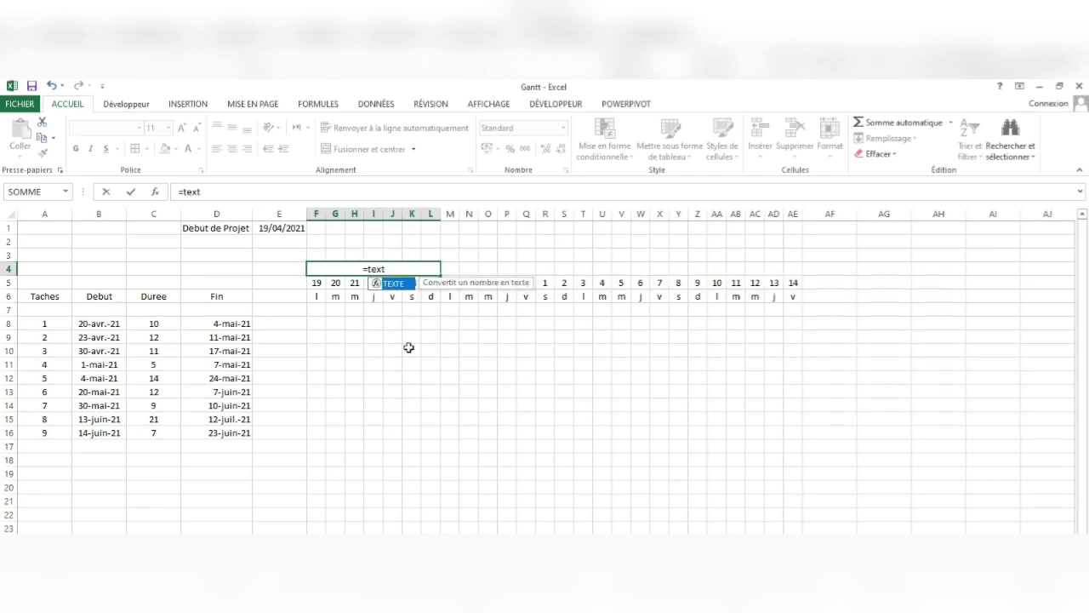
{"action": "double_click", "coordinate": [394, 284]}
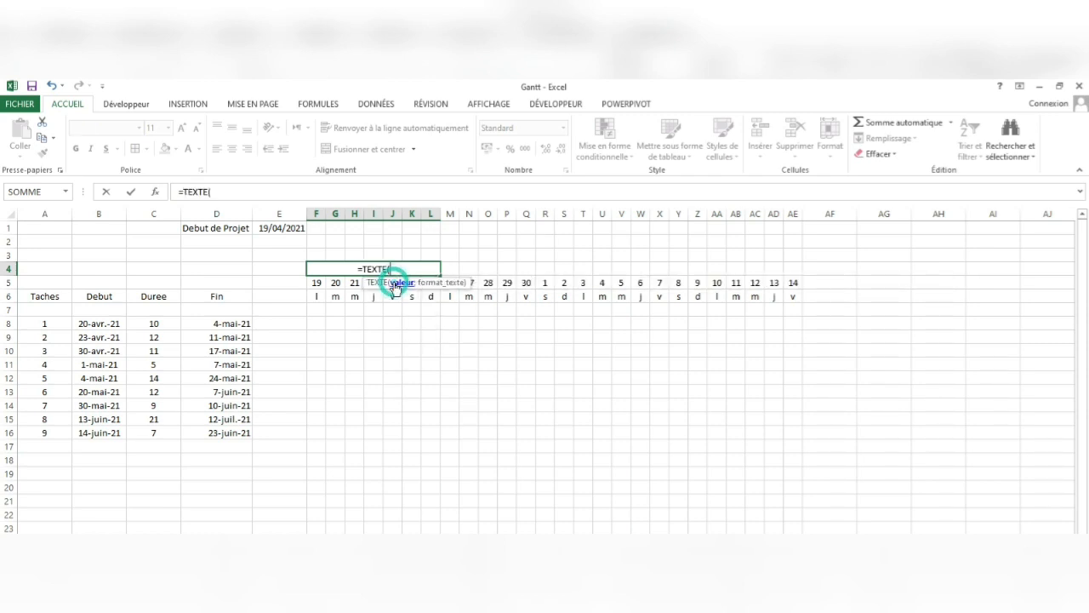
{"action": "left_click", "coordinate": [315, 285]}
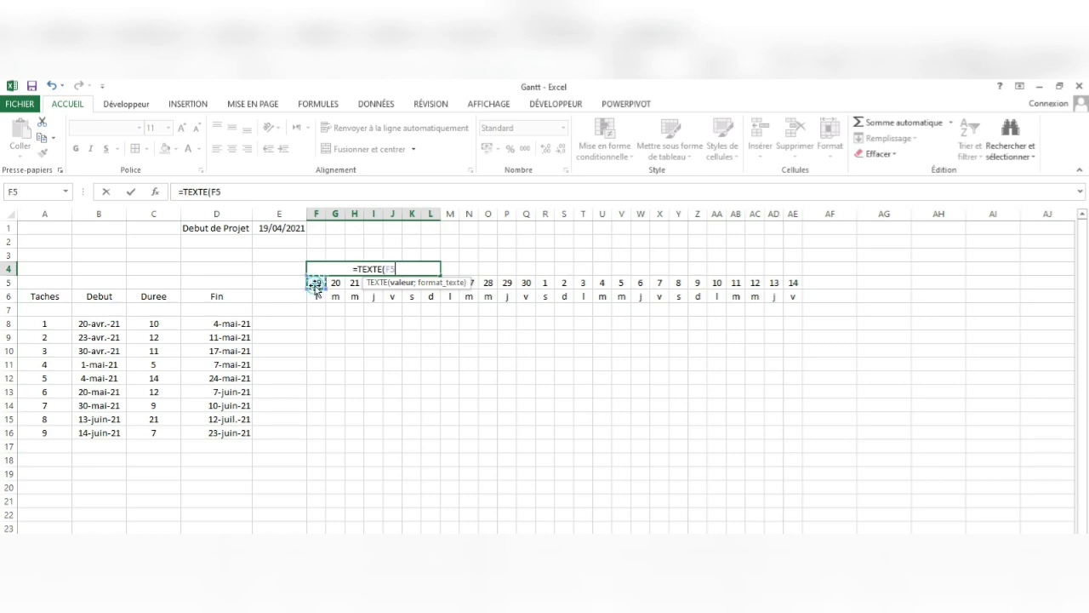
{"action": "type", "text": ";"}
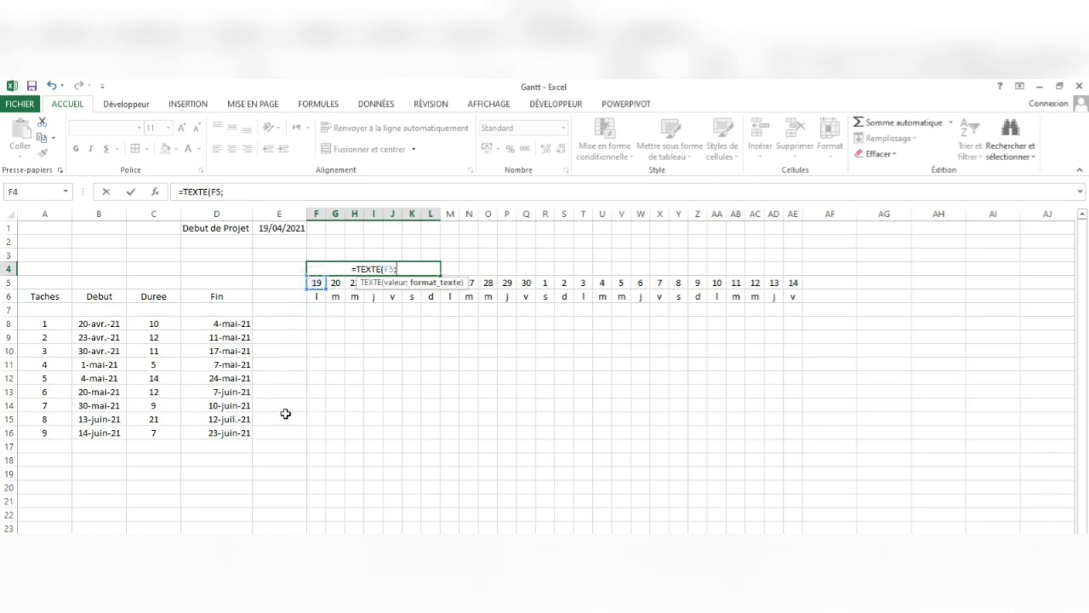
{"action": "type", "text": "\""}
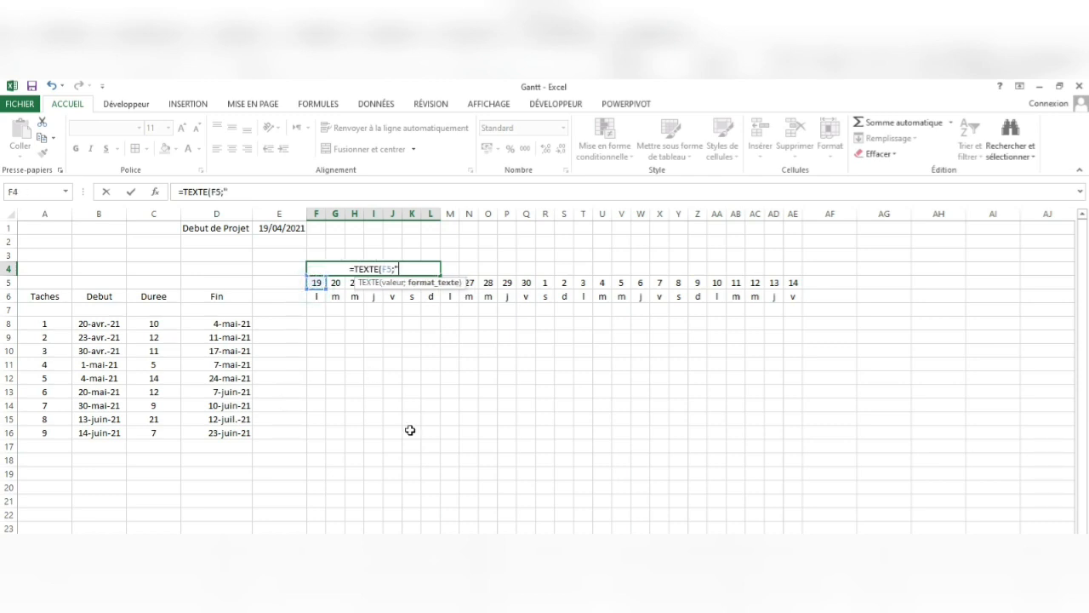
{"action": "type", "text": "j"}
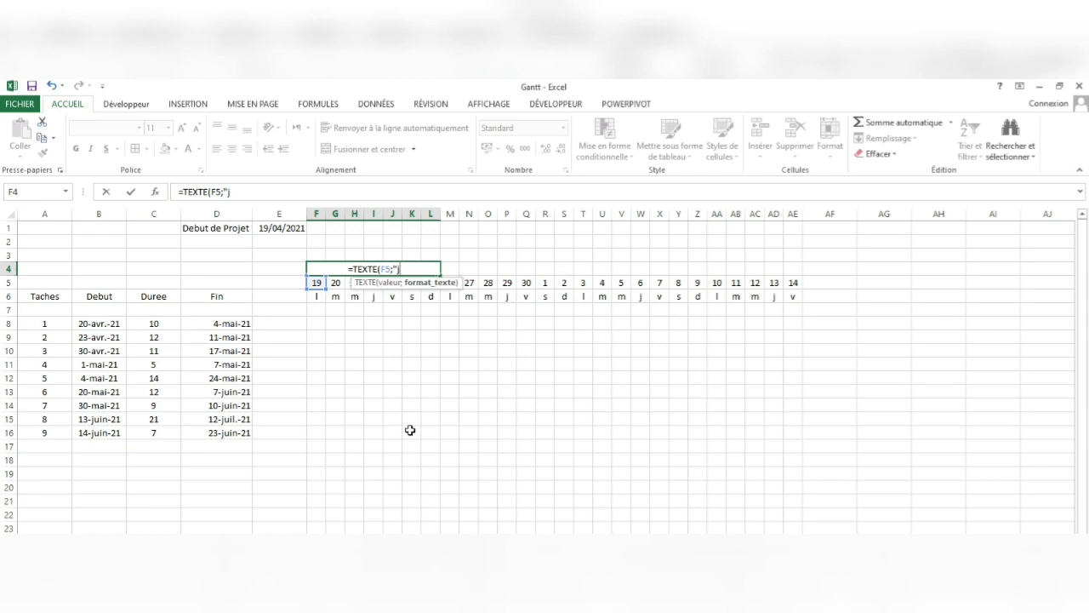
{"action": "type", "text": "-mmm"}
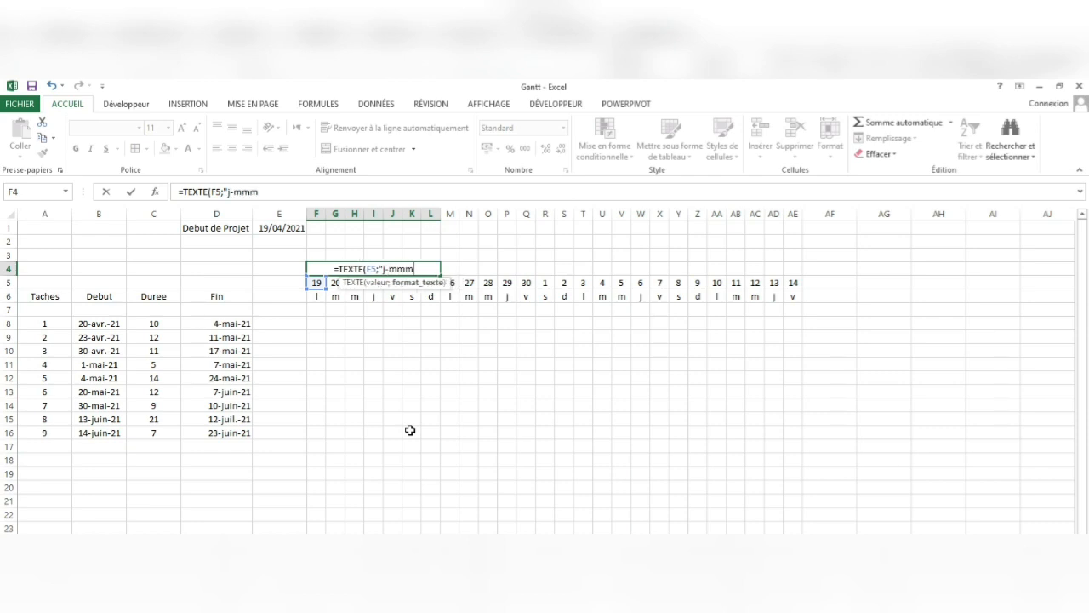
{"action": "type", "text": "-aaaa"}
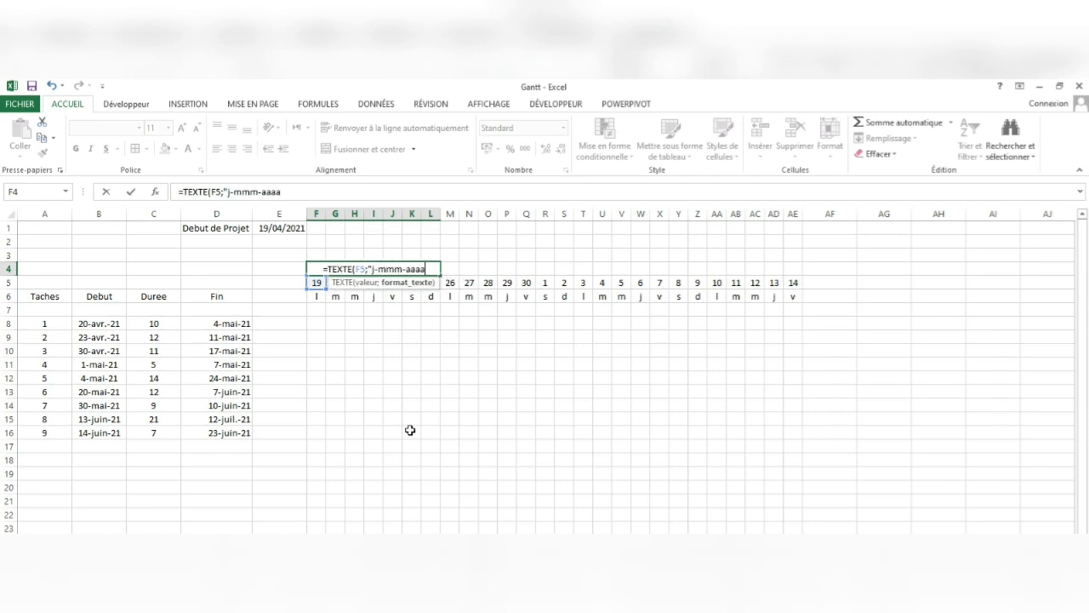
{"action": "type", "text": "\""}
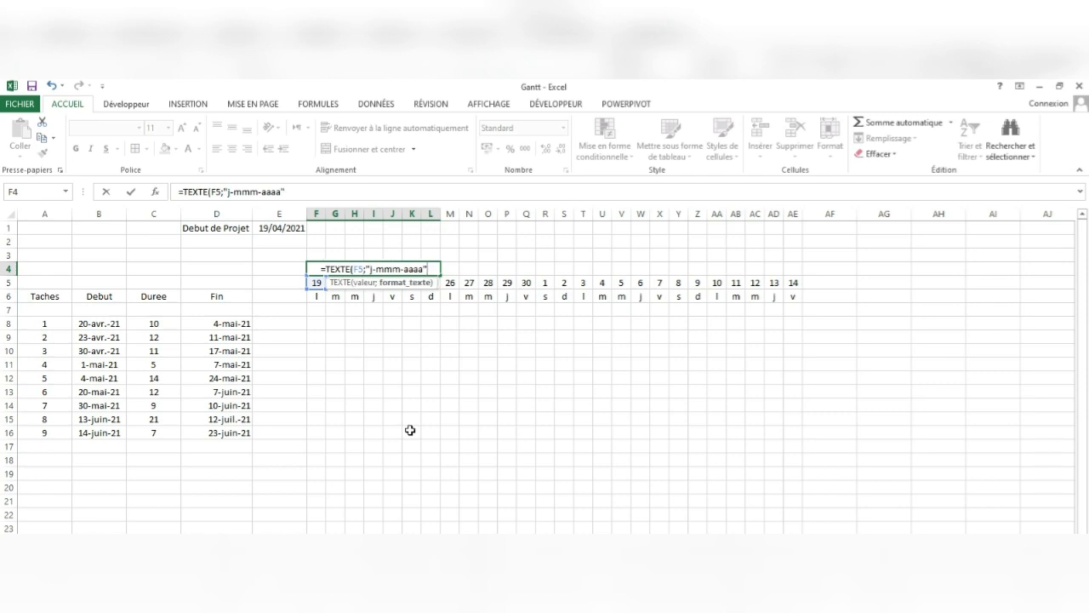
{"action": "type", "text": ")"}
{"action": "key", "text": "Return"}
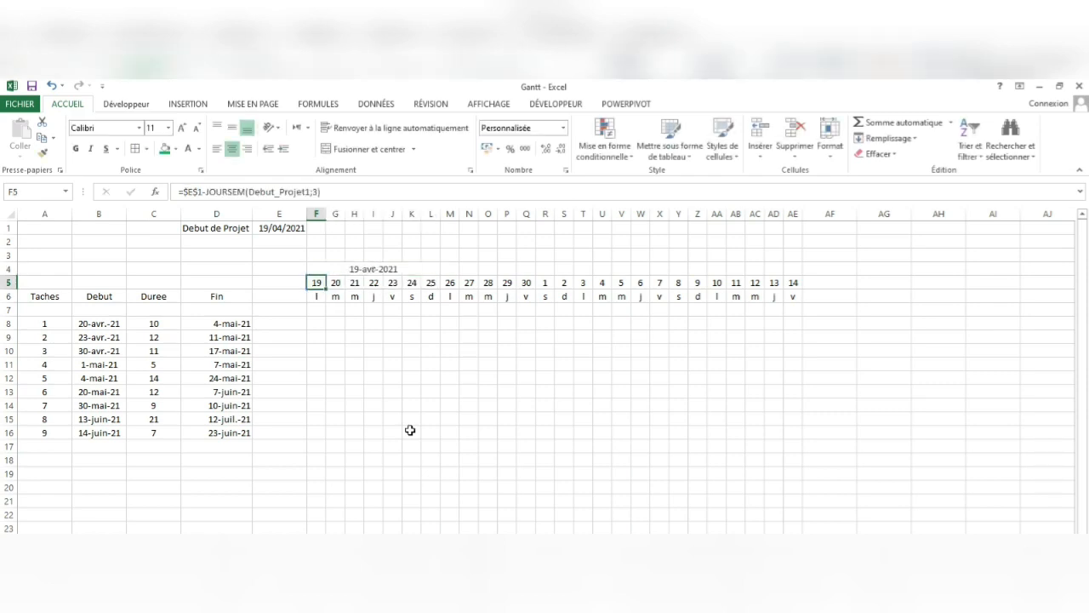
Step: Extend the week headers in row 4 and the daily dates and weekday letters below them through column AN
{"action": "left_click", "coordinate": [409, 269]}
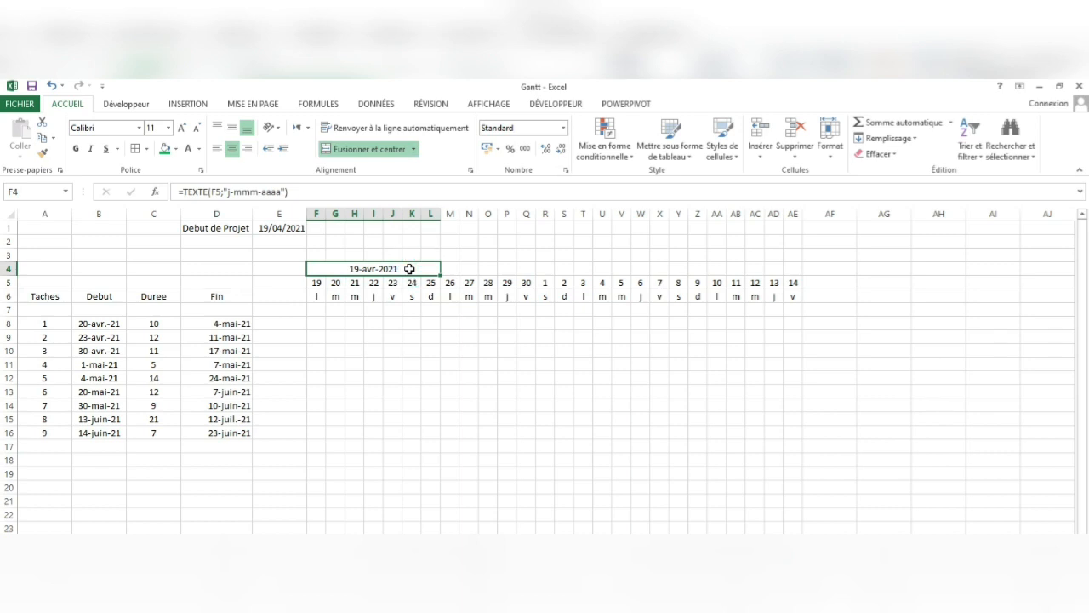
{"action": "left_click_drag", "start_coordinate": [441, 274], "coordinate": [746, 291]}
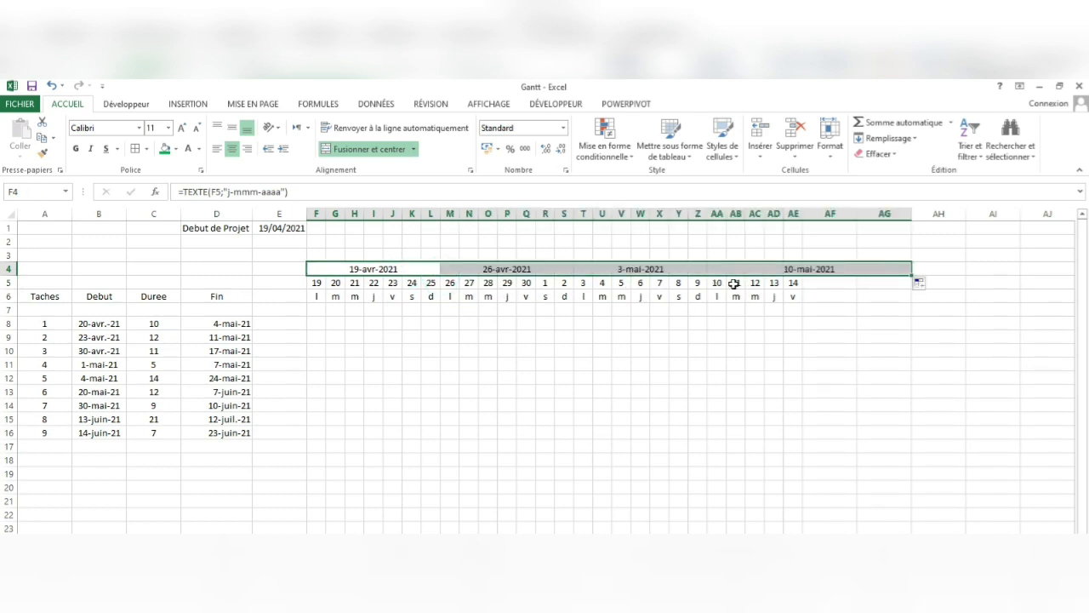
{"action": "left_click", "coordinate": [792, 282]}
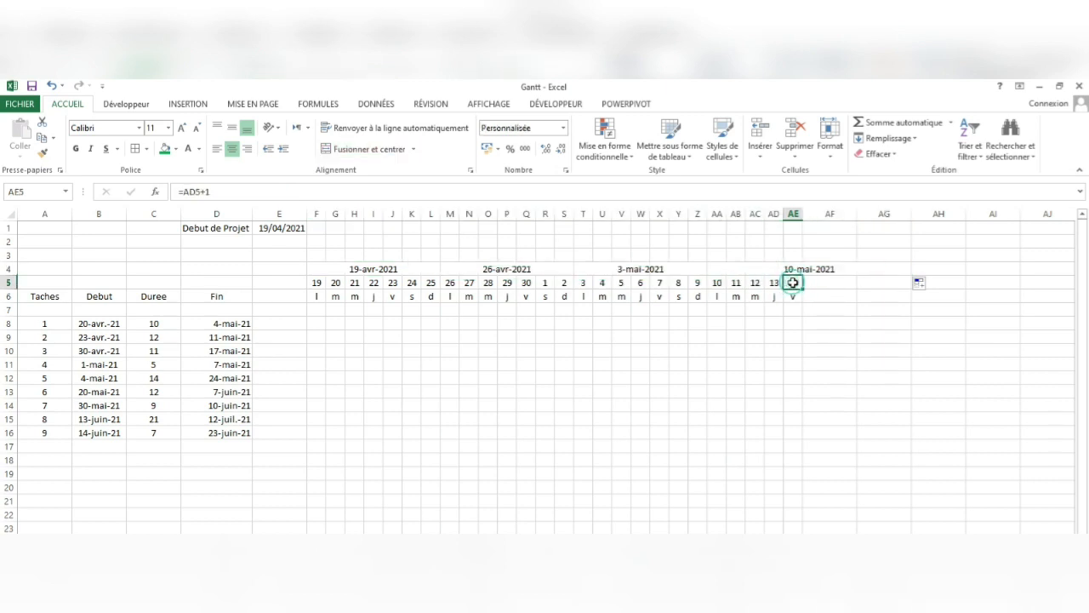
{"action": "left_click_drag", "start_coordinate": [793, 282], "coordinate": [1055, 304]}
{"action": "left_click", "coordinate": [551, 269]}
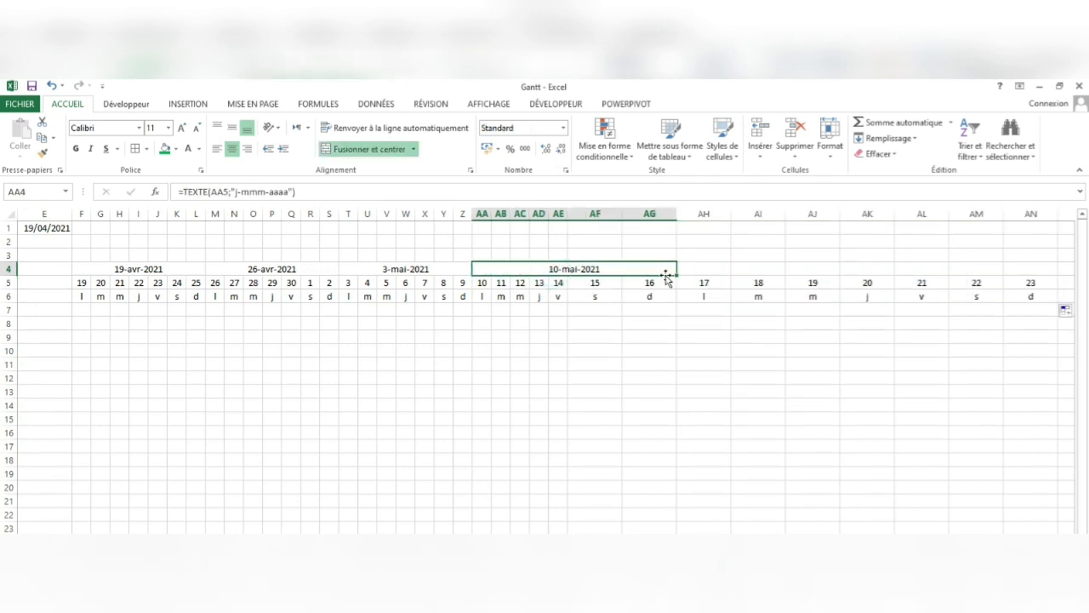
{"action": "left_click_drag", "start_coordinate": [689, 276], "coordinate": [931, 277]}
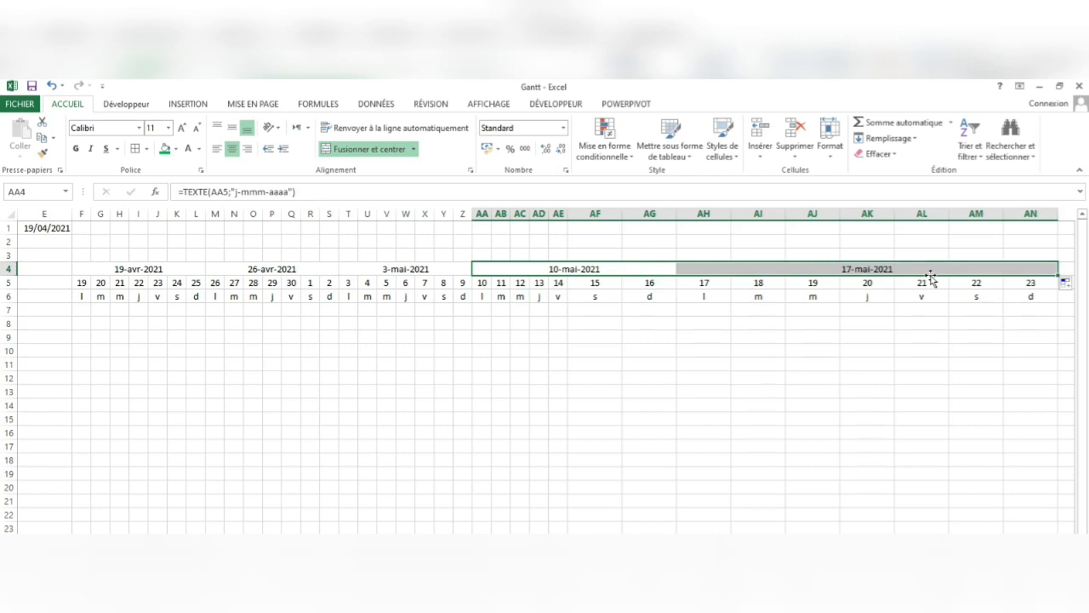
Step: Autofit the width of timeline columns AF to AN to their contents
{"action": "left_click_drag", "start_coordinate": [1030, 213], "coordinate": [608, 215]}
{"action": "double_click", "coordinate": [1058, 214]}
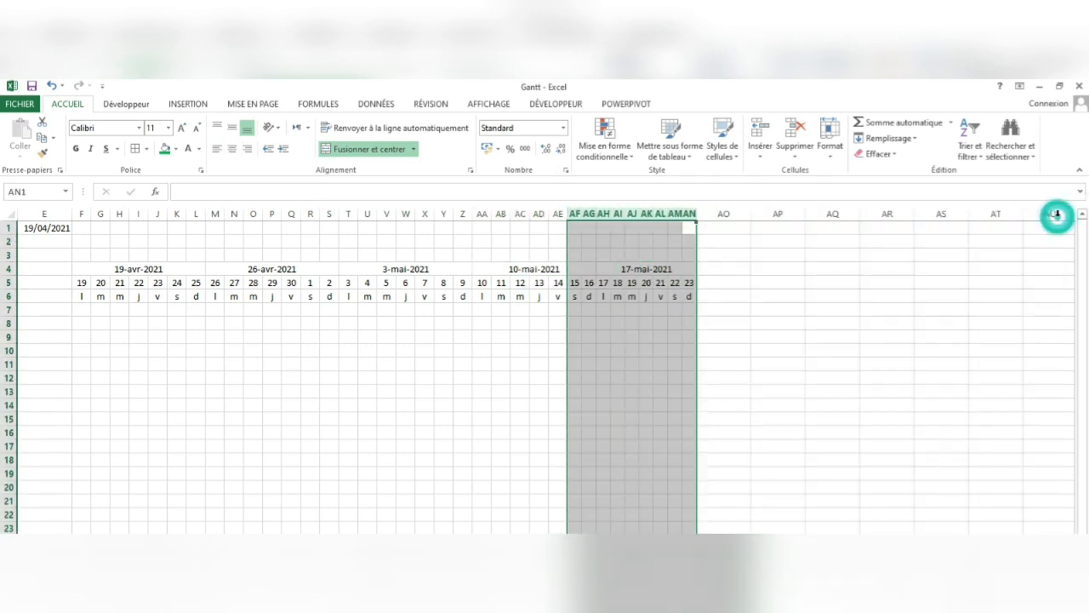
{"action": "left_click", "coordinate": [632, 350]}
{"action": "scroll", "coordinate": [544, 374], "scroll_direction": "left", "scroll_amount": 4}
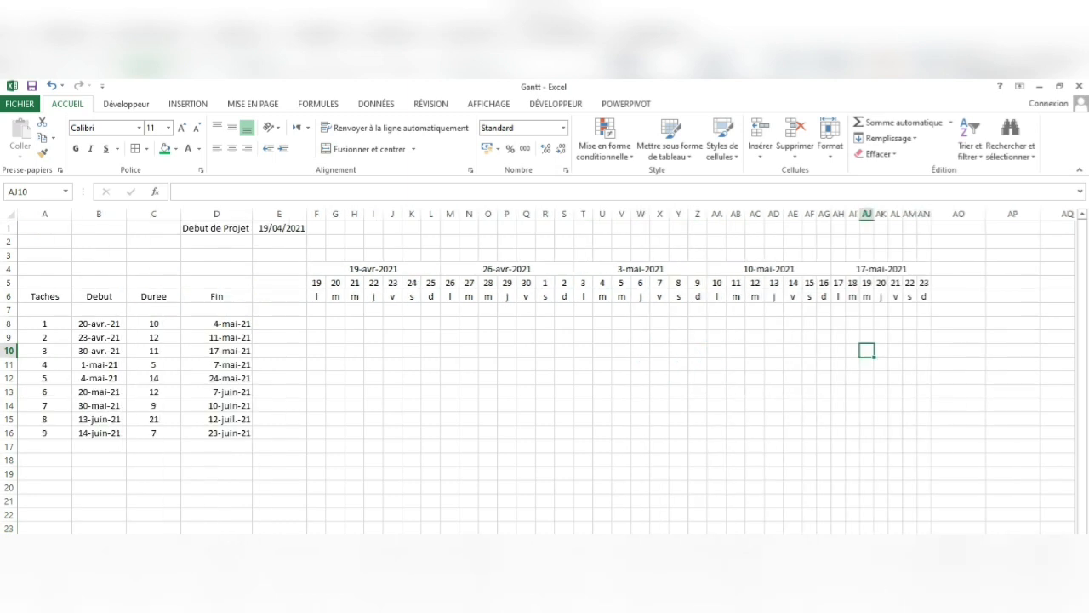
{"action": "left_click", "coordinate": [465, 366]}
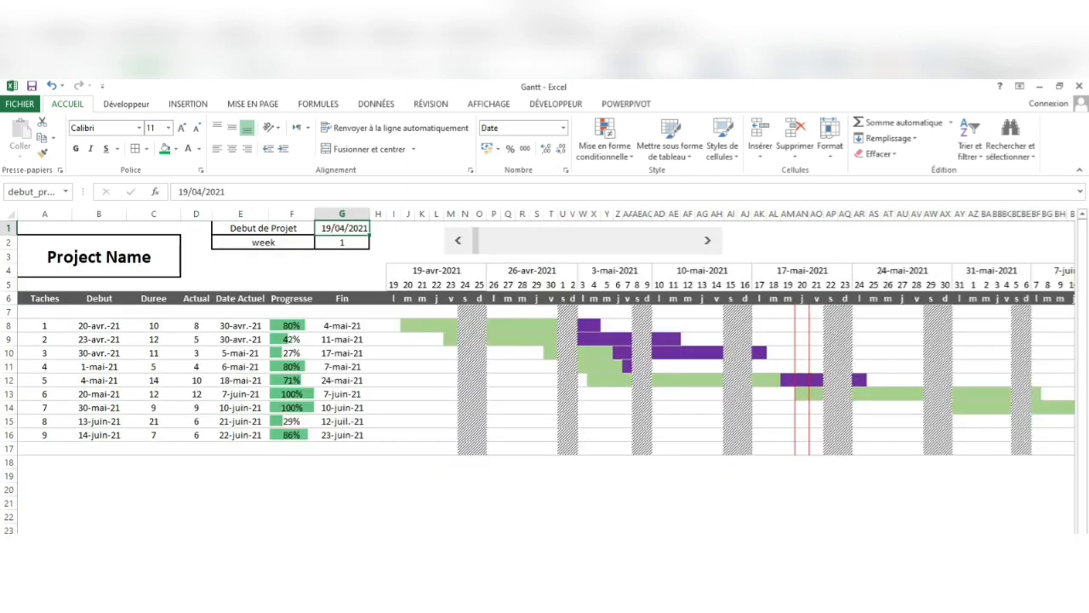
Step: Hide the gridlines on the worksheet being built
{"action": "left_click", "coordinate": [405, 504]}
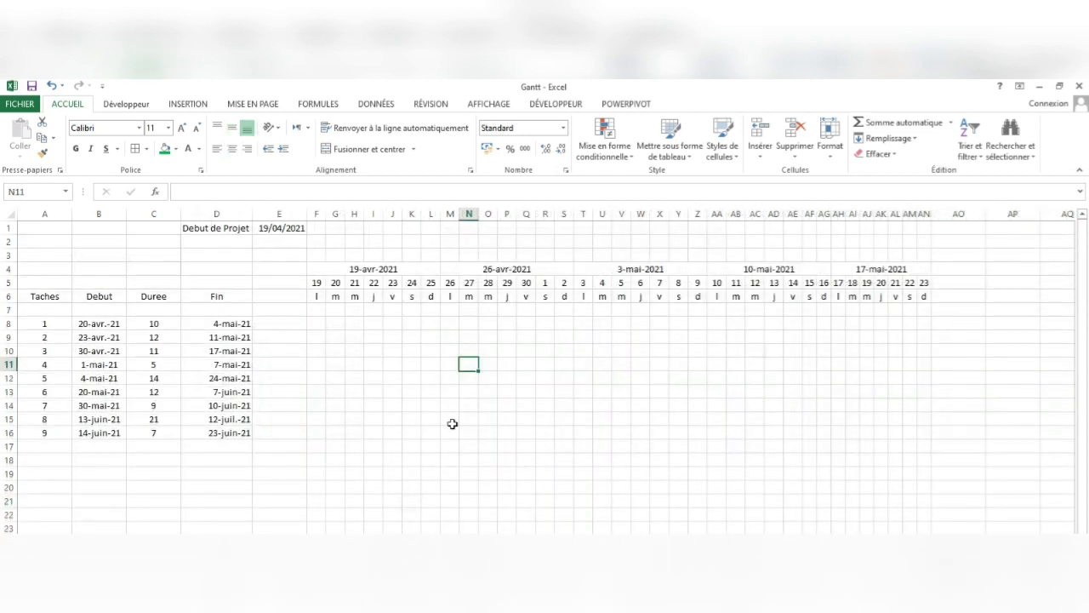
{"action": "left_click", "coordinate": [449, 419]}
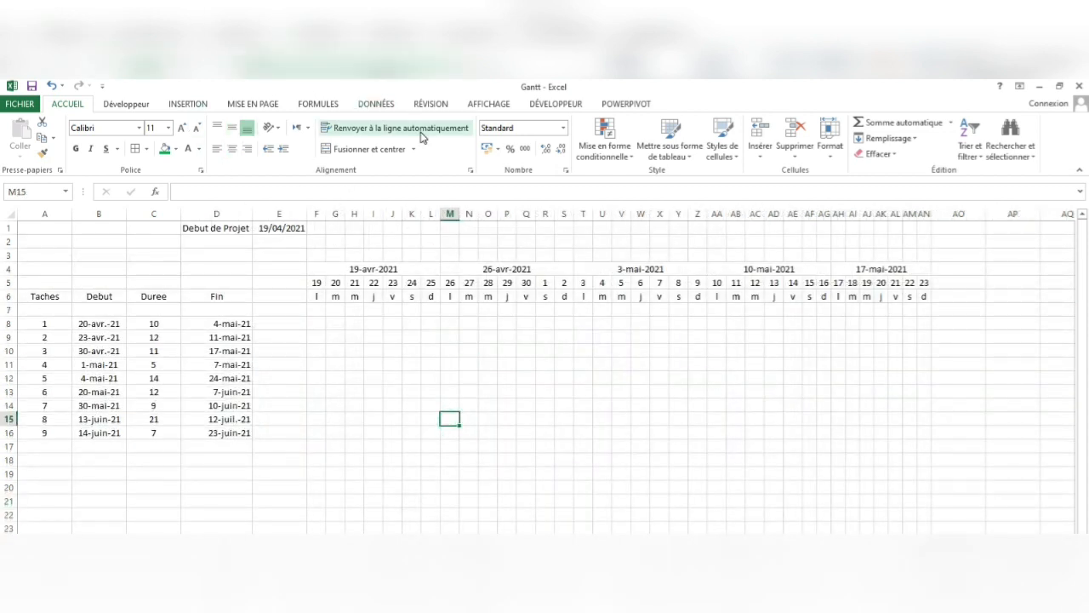
{"action": "left_click", "coordinate": [487, 104]}
{"action": "left_click", "coordinate": [169, 149]}
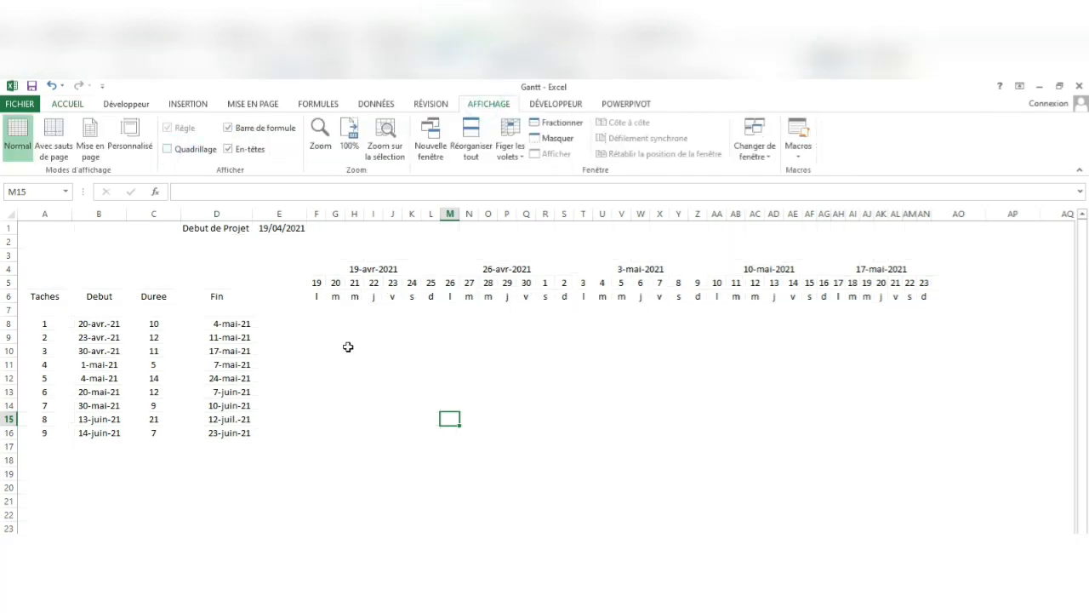
{"action": "left_click", "coordinate": [468, 351]}
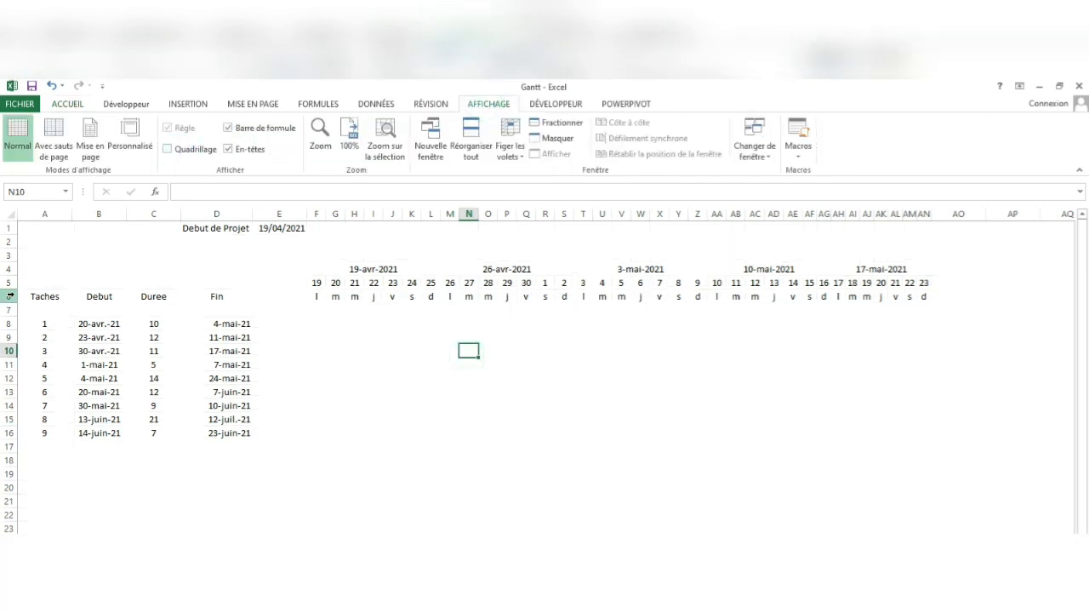
Step: Fill the header row A6:AN6 with a grey theme colour
{"action": "left_click_drag", "start_coordinate": [25, 296], "coordinate": [929, 300]}
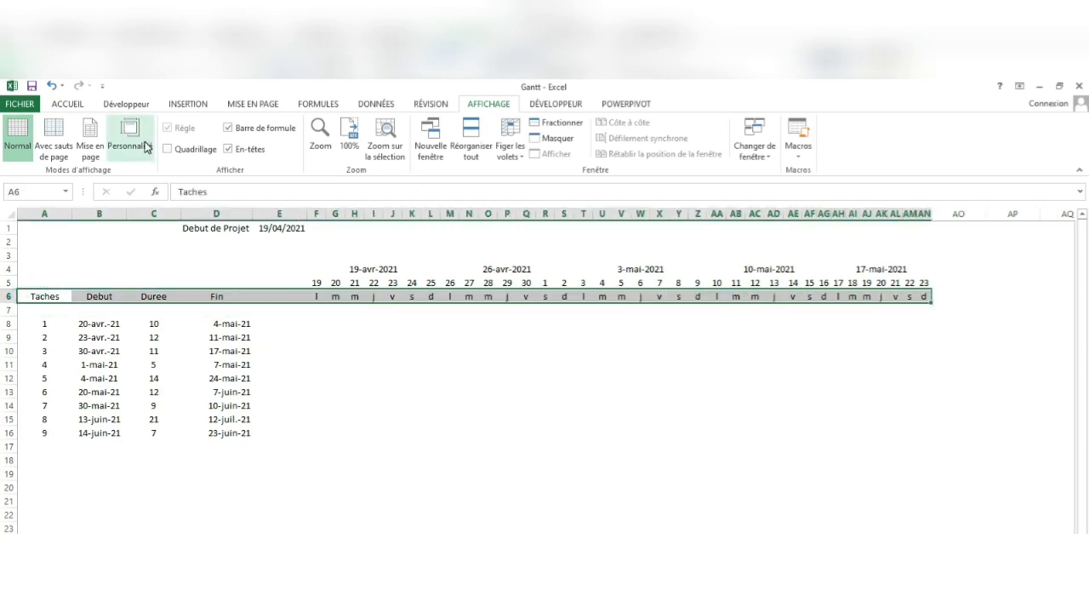
{"action": "left_click", "coordinate": [66, 103]}
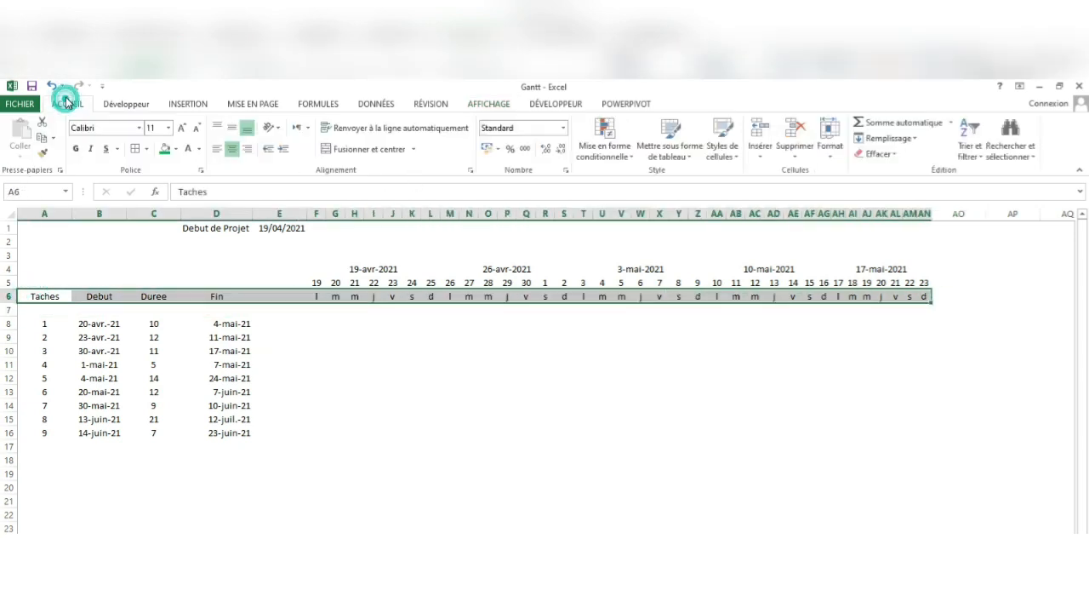
{"action": "left_click", "coordinate": [175, 149]}
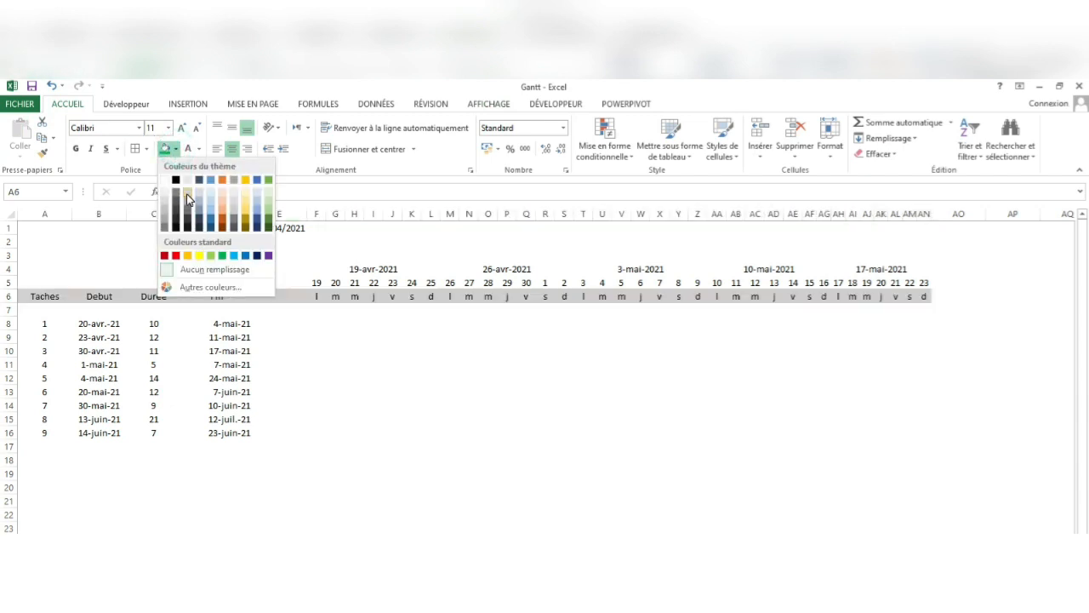
{"action": "left_click", "coordinate": [188, 204]}
{"action": "left_click", "coordinate": [389, 432]}
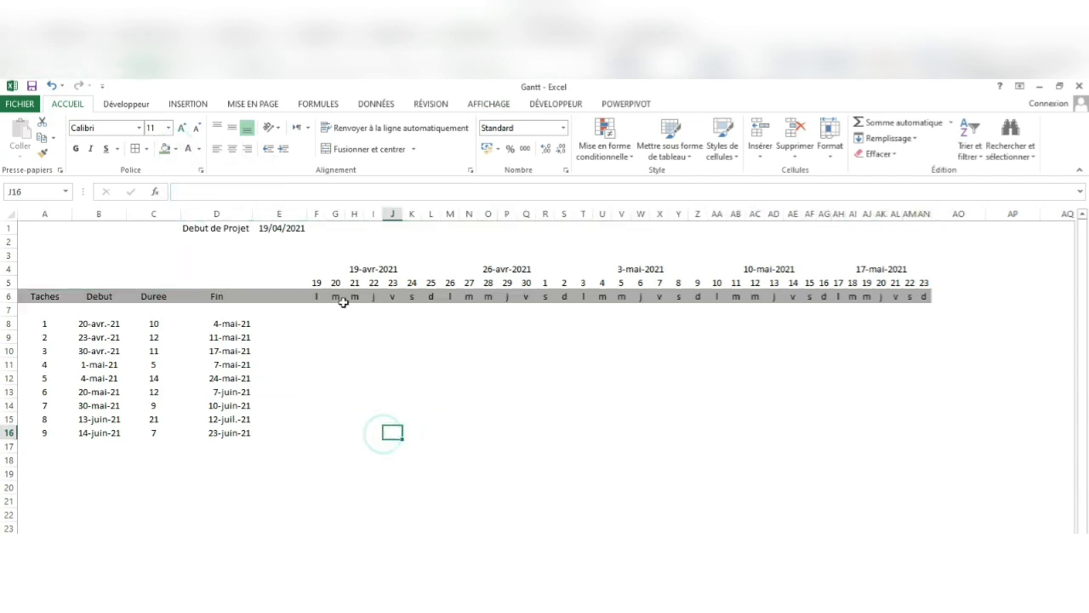
Step: Add top, left and right borders around the first week block F4:L5 of the timeline header
{"action": "left_click", "coordinate": [368, 269]}
{"action": "left_click_drag", "start_coordinate": [368, 269], "coordinate": [365, 282]}
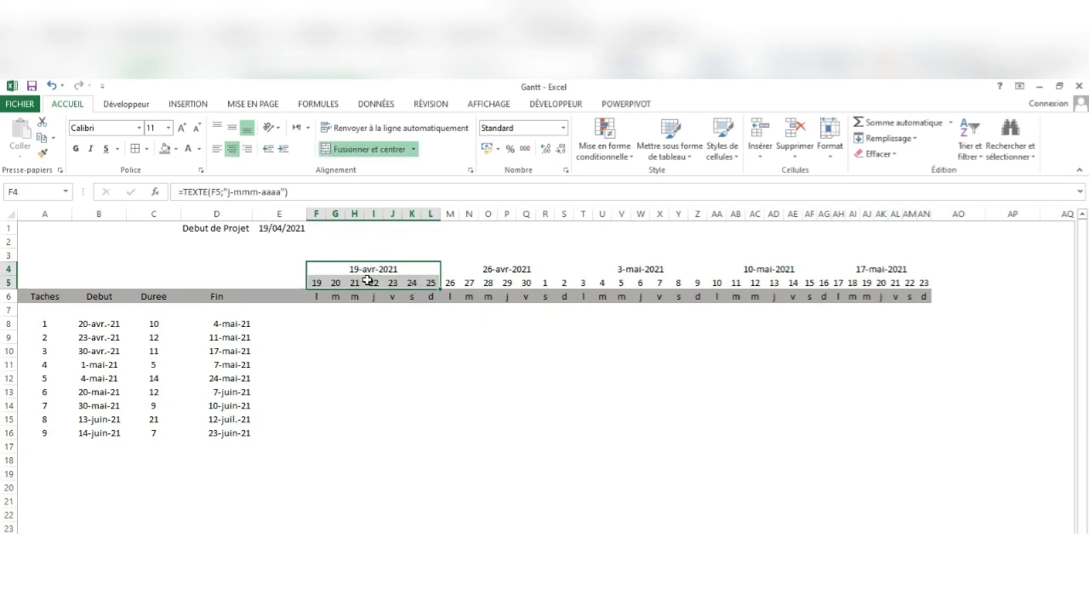
{"action": "right_click", "coordinate": [362, 281]}
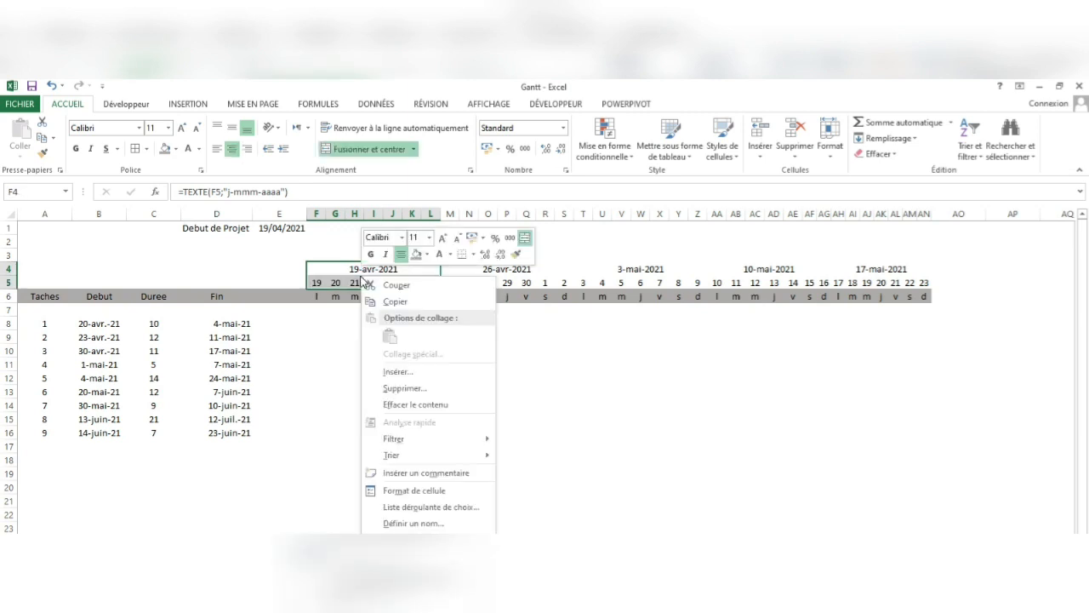
{"action": "left_click", "coordinate": [409, 490]}
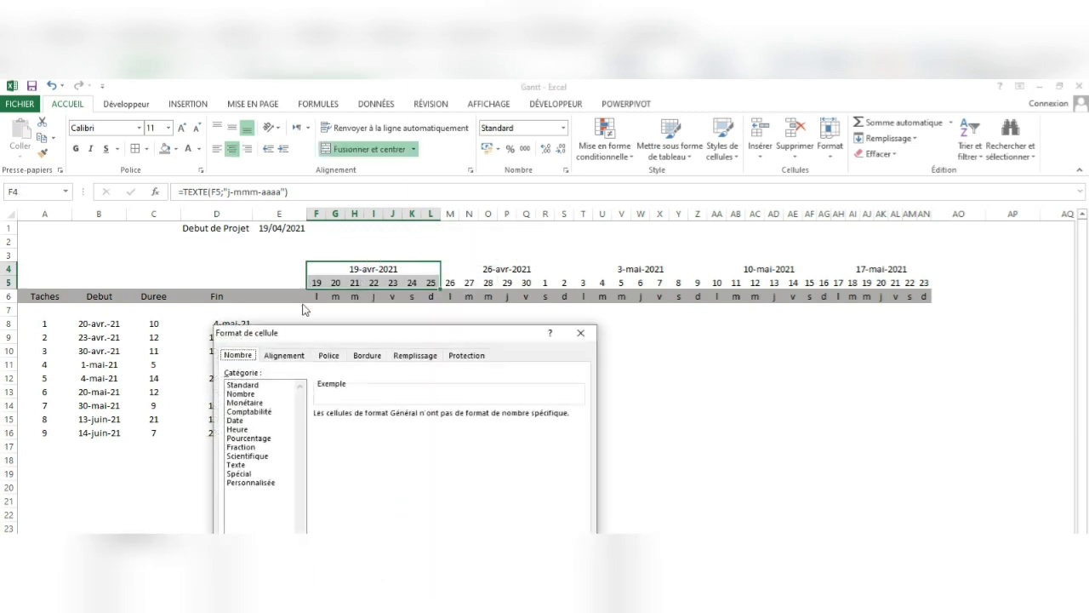
{"action": "left_click", "coordinate": [400, 358]}
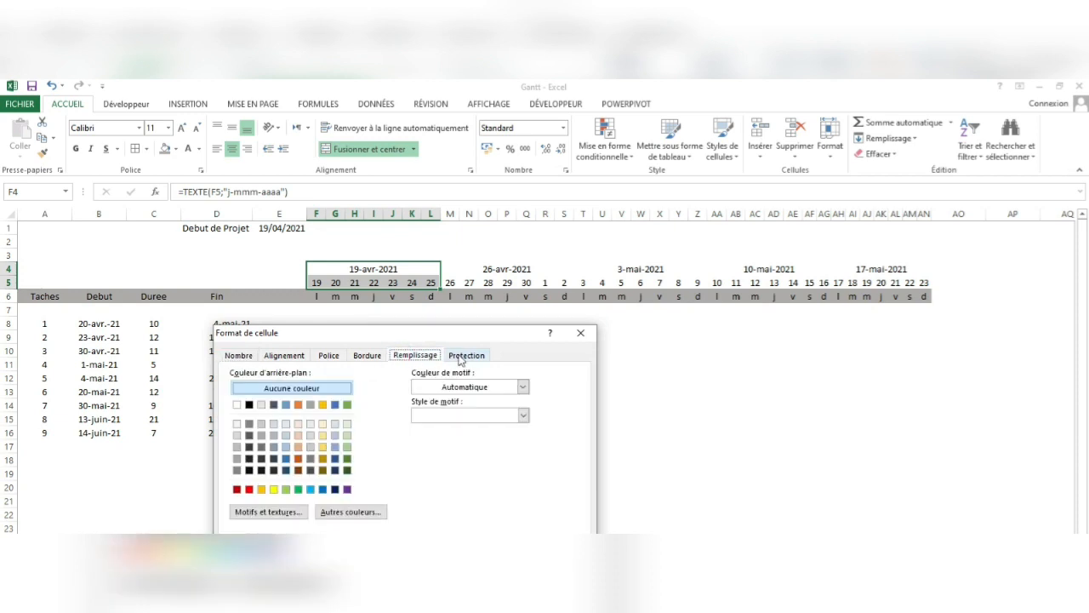
{"action": "left_click", "coordinate": [462, 355]}
{"action": "left_click", "coordinate": [366, 354]}
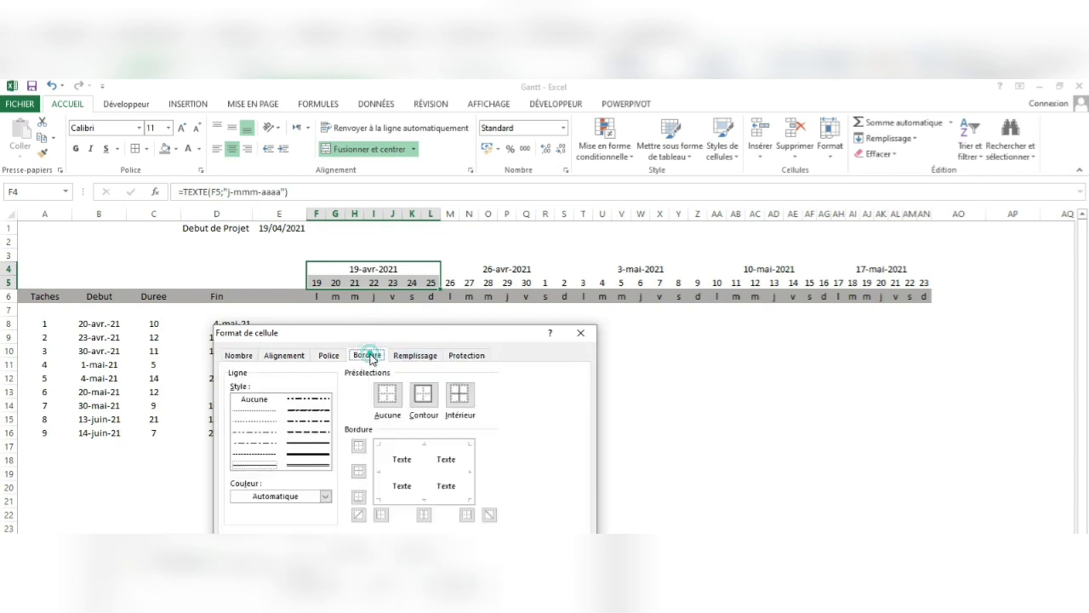
{"action": "left_click", "coordinate": [430, 445]}
{"action": "left_click", "coordinate": [384, 464]}
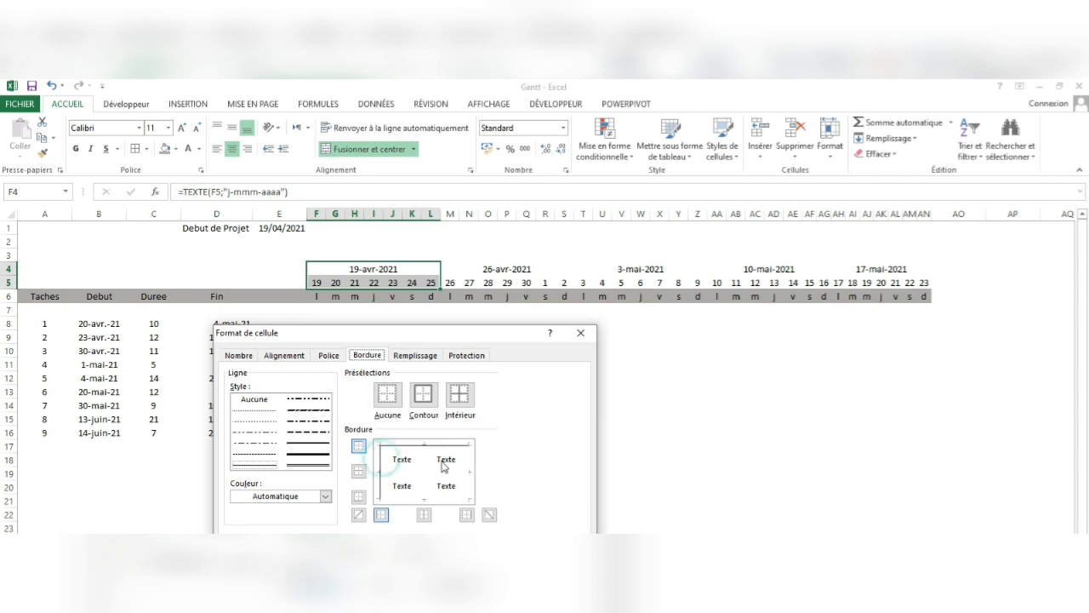
{"action": "left_click", "coordinate": [467, 466]}
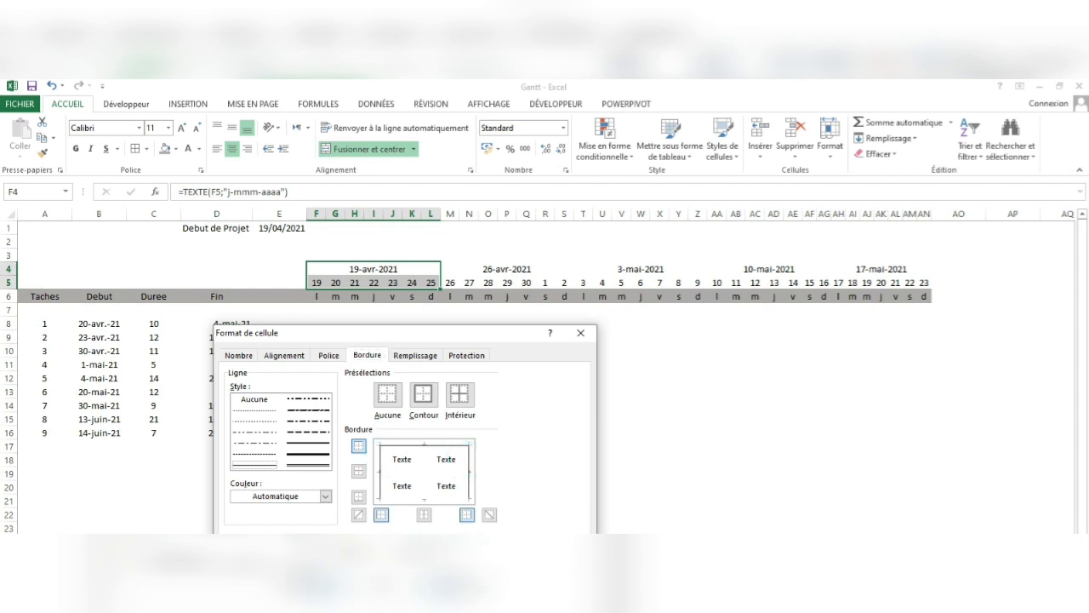
{"action": "key", "text": "Return"}
{"action": "left_click", "coordinate": [487, 351]}
Step: Copy the border formatting of F4:L5 to the remaining week blocks in M4:AN5
{"action": "left_click", "coordinate": [408, 272]}
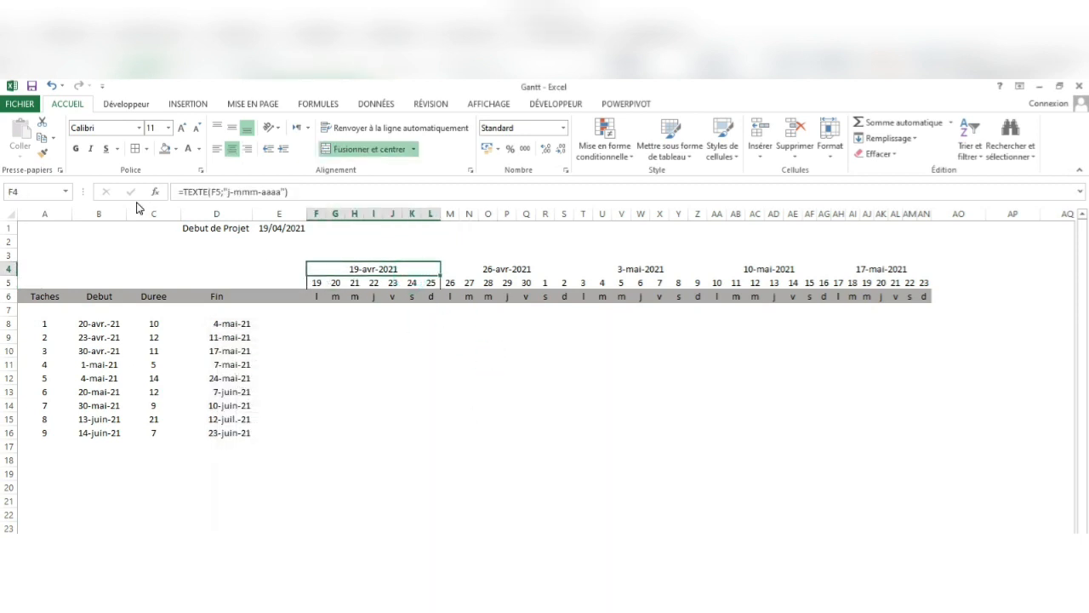
{"action": "left_click_drag", "start_coordinate": [332, 265], "coordinate": [334, 281]}
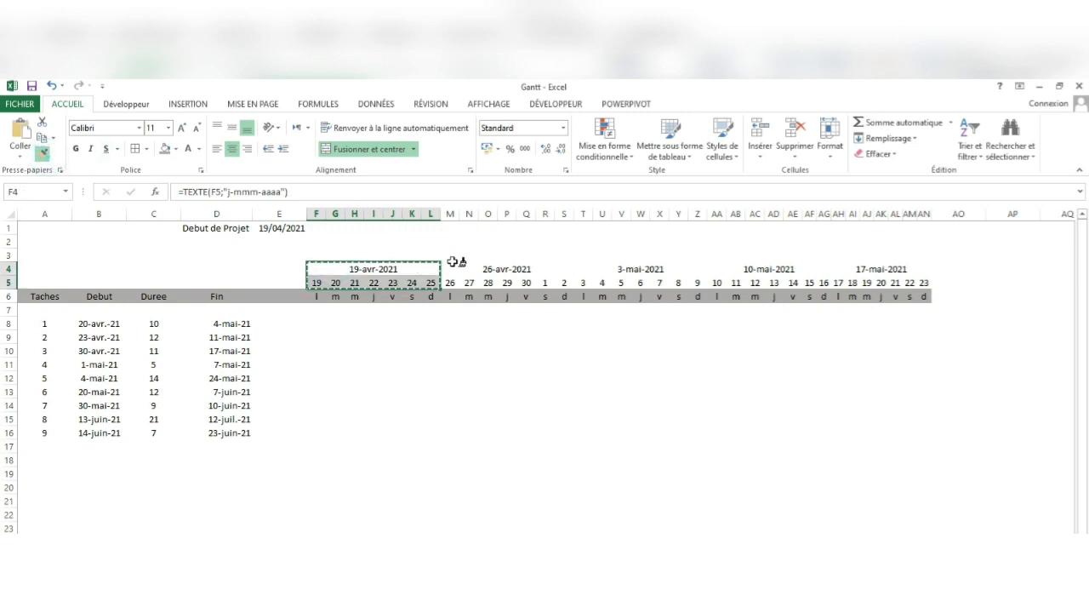
{"action": "left_click_drag", "start_coordinate": [451, 268], "coordinate": [892, 286]}
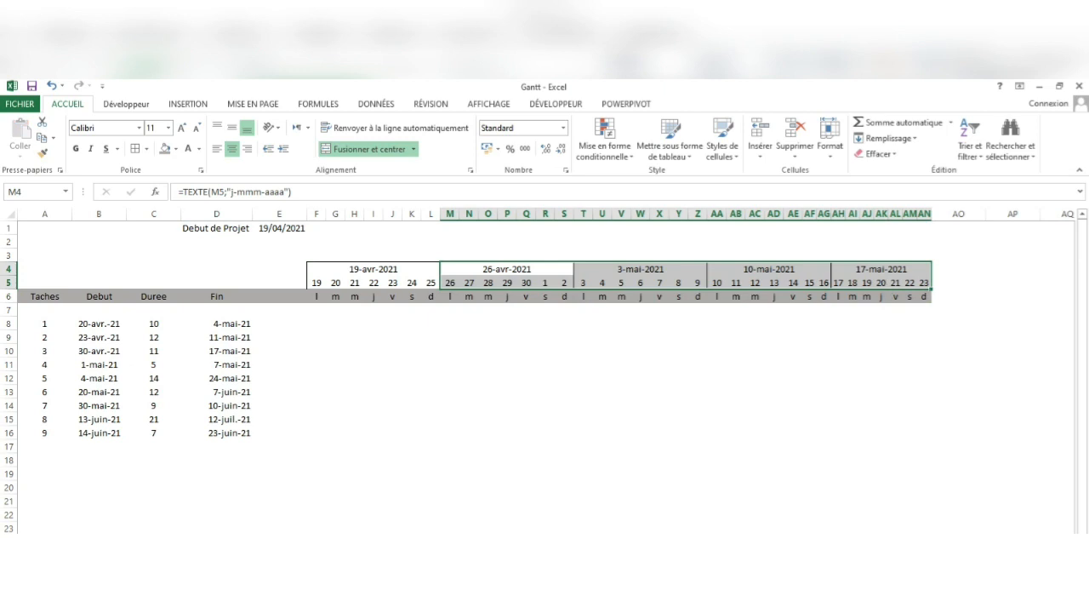
{"action": "left_click", "coordinate": [882, 268]}
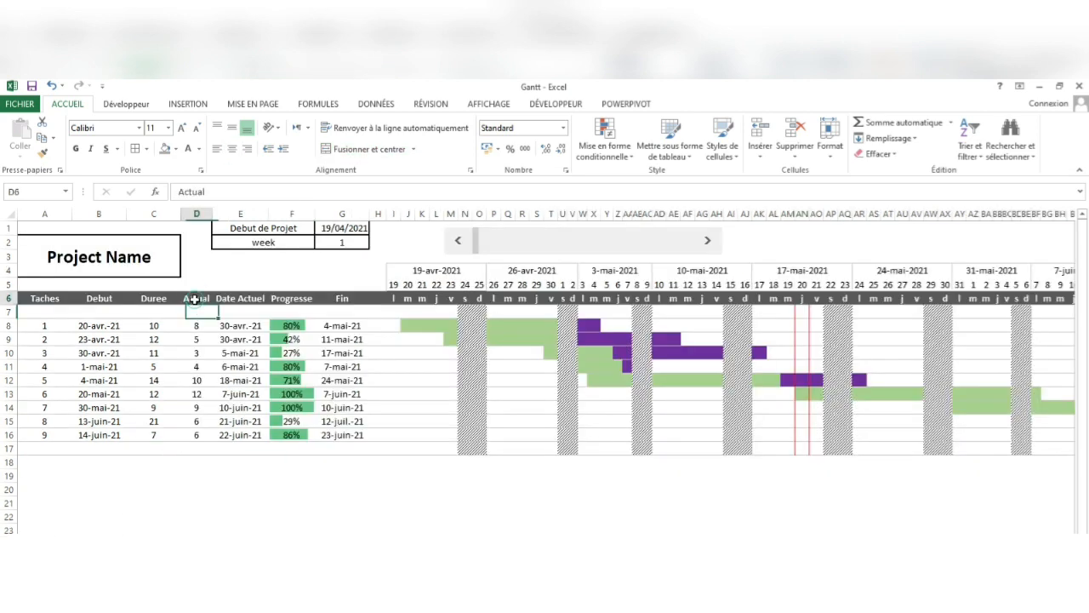
Step: Insert three blank columns between the Duree and Fin columns of the task table
{"action": "left_click_drag", "start_coordinate": [195, 299], "coordinate": [201, 355]}
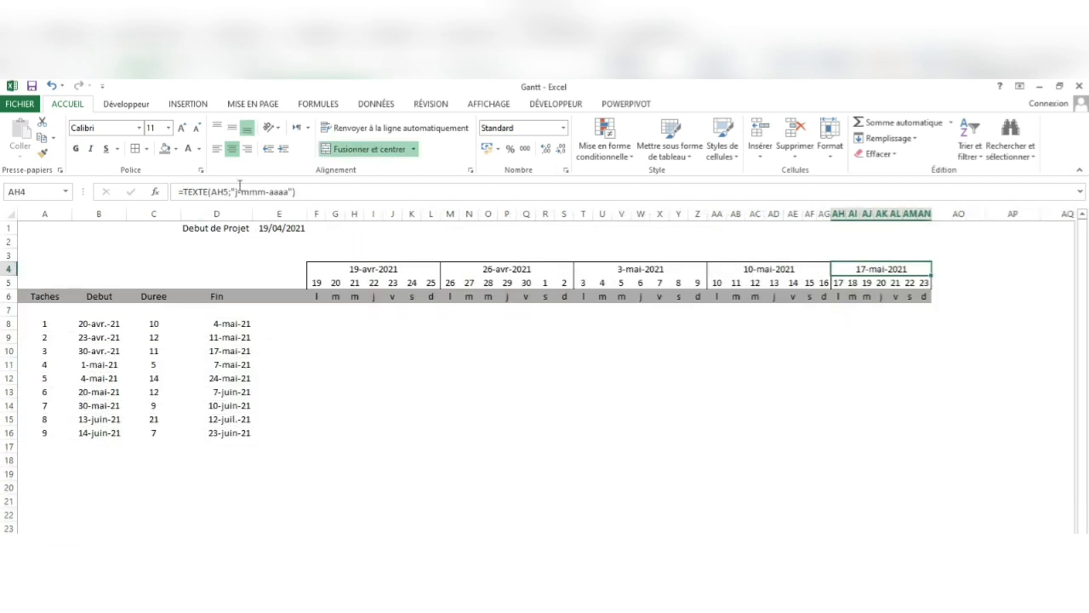
{"action": "left_click", "coordinate": [226, 209]}
{"action": "right_click", "coordinate": [226, 208]}
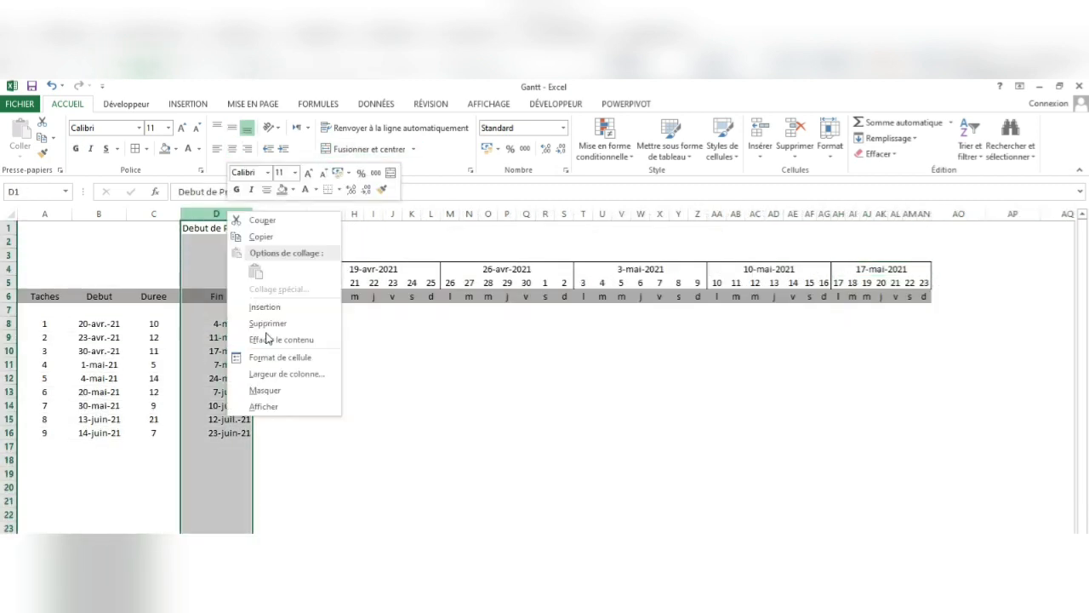
{"action": "left_click", "coordinate": [279, 309]}
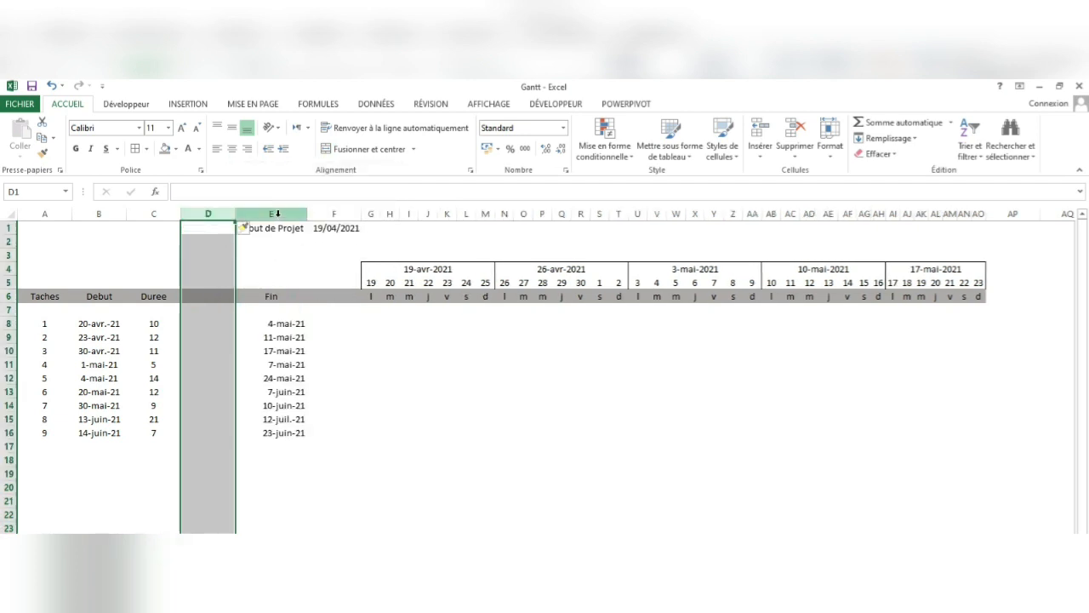
{"action": "left_click", "coordinate": [272, 214]}
{"action": "right_click", "coordinate": [280, 217]}
{"action": "left_click", "coordinate": [308, 314]}
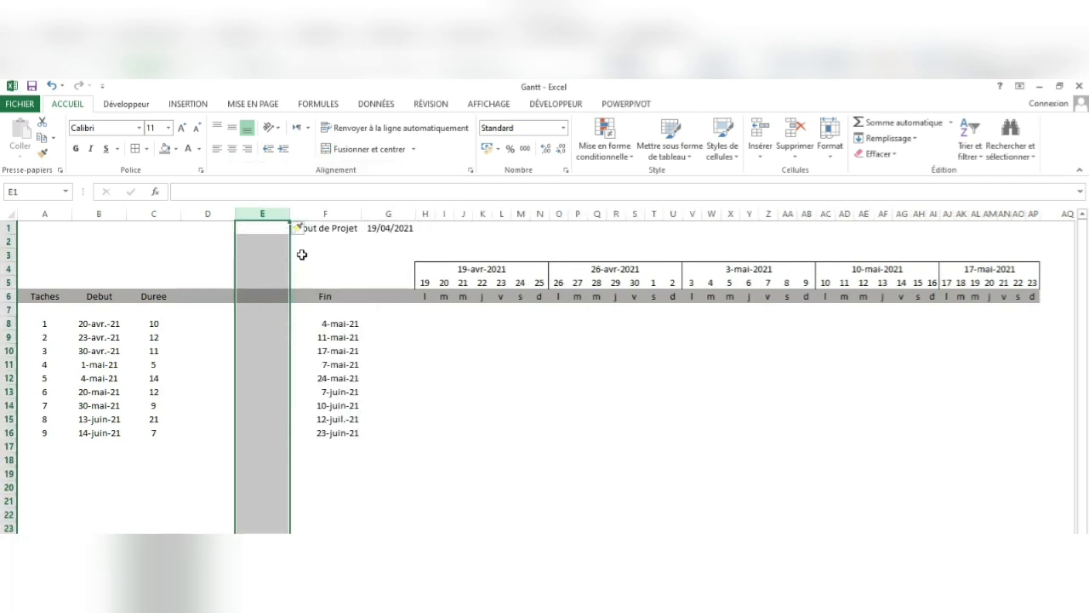
{"action": "left_click", "coordinate": [328, 213]}
{"action": "right_click", "coordinate": [328, 214]}
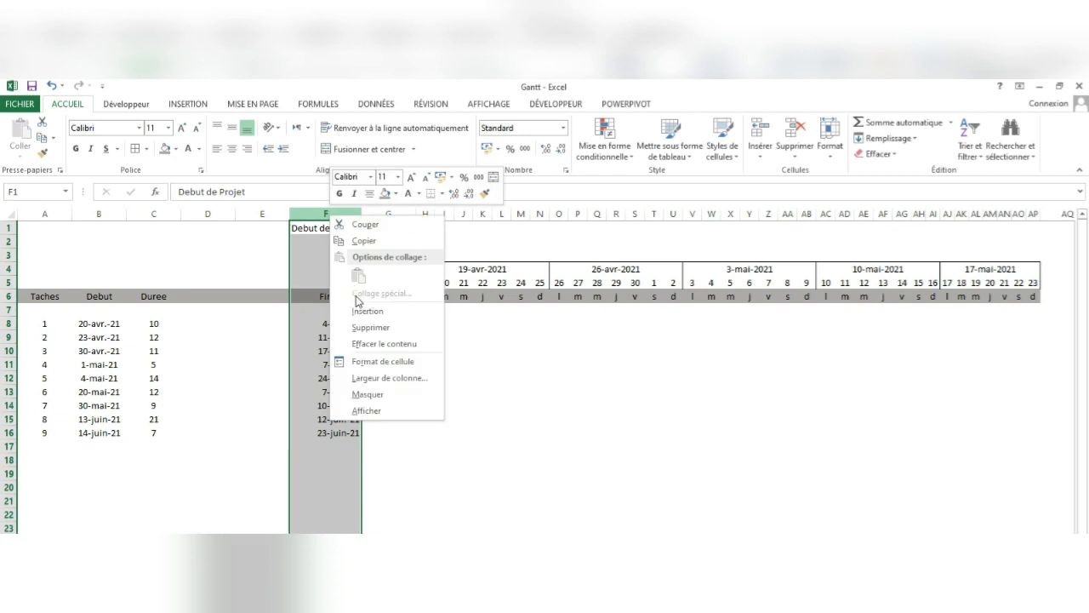
{"action": "left_click", "coordinate": [362, 309]}
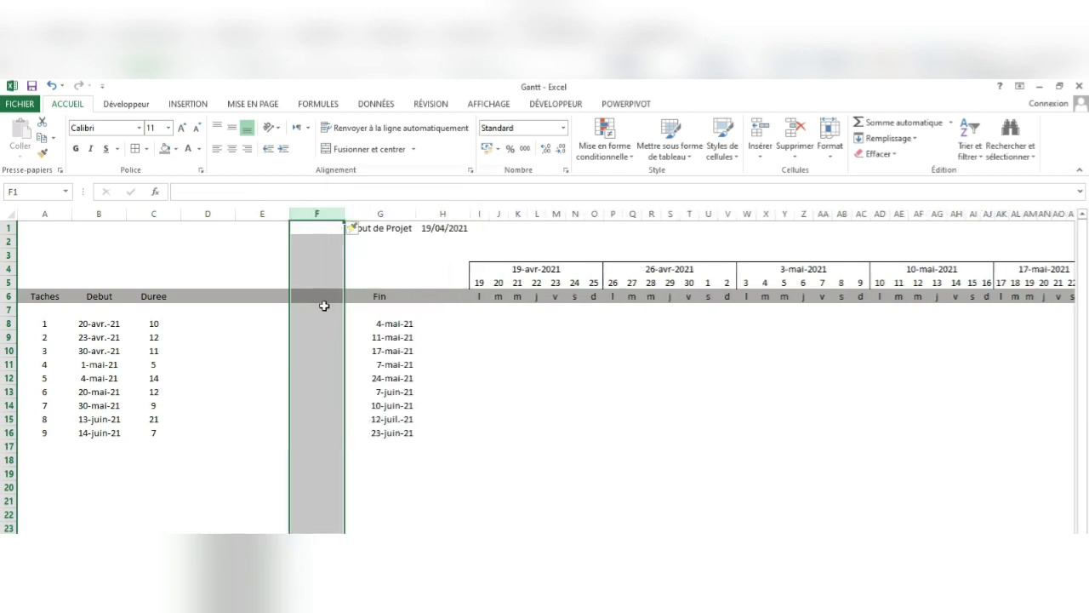
Step: Narrow the Fin column G and the Taches, Debut and Duree columns A to C
{"action": "left_click", "coordinate": [419, 217]}
{"action": "left_click_drag", "start_coordinate": [419, 215], "coordinate": [395, 213]}
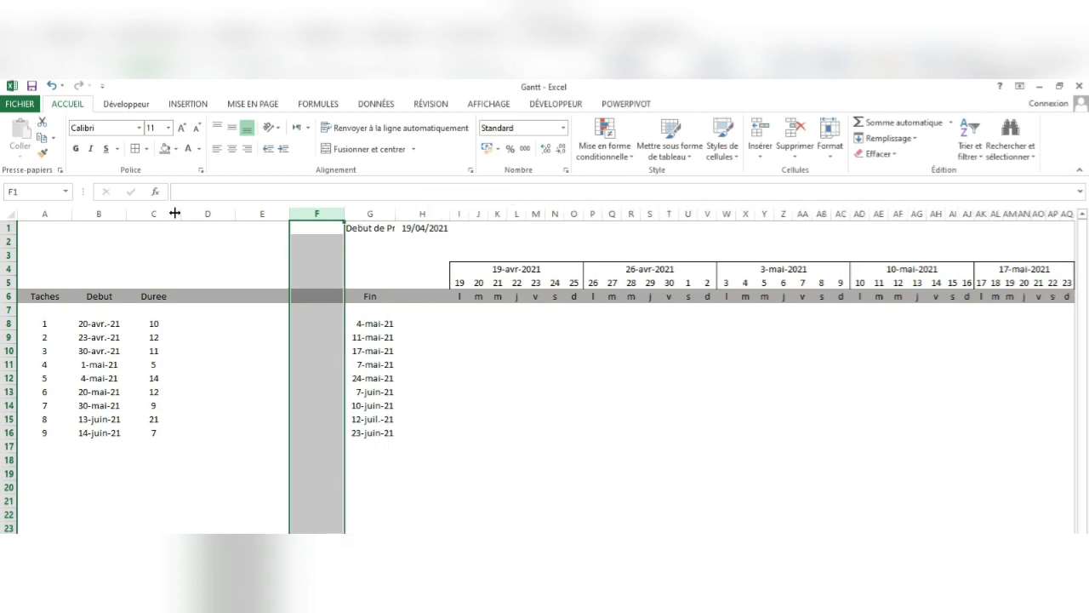
{"action": "left_click_drag", "start_coordinate": [72, 214], "coordinate": [138, 216]}
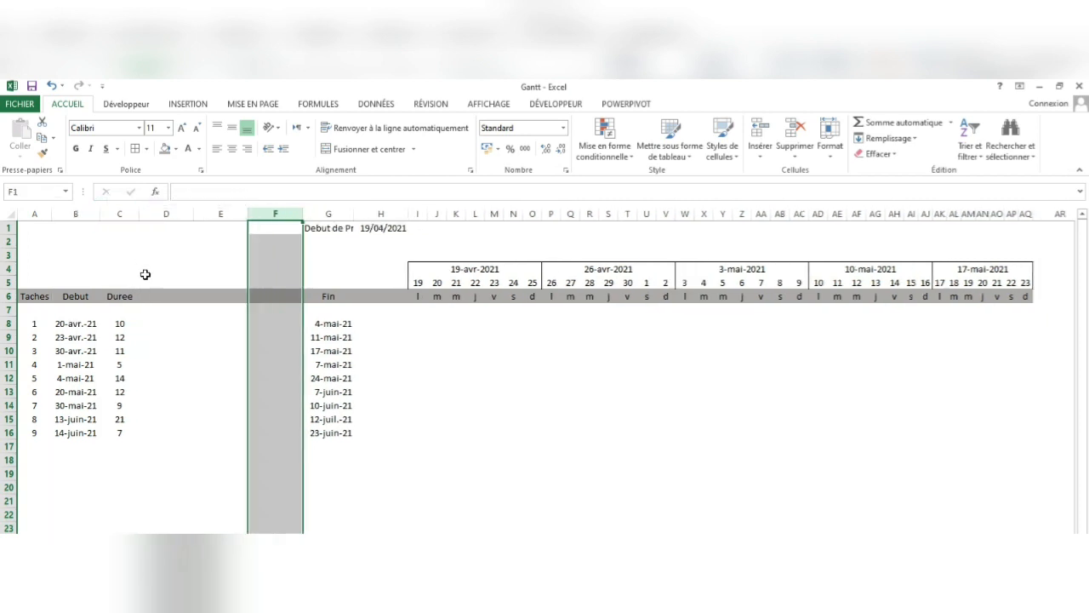
Step: Enter the headers "Actuel", "Date Actuel" and "Progression" in D6, E6 and F6
{"action": "left_click", "coordinate": [158, 296]}
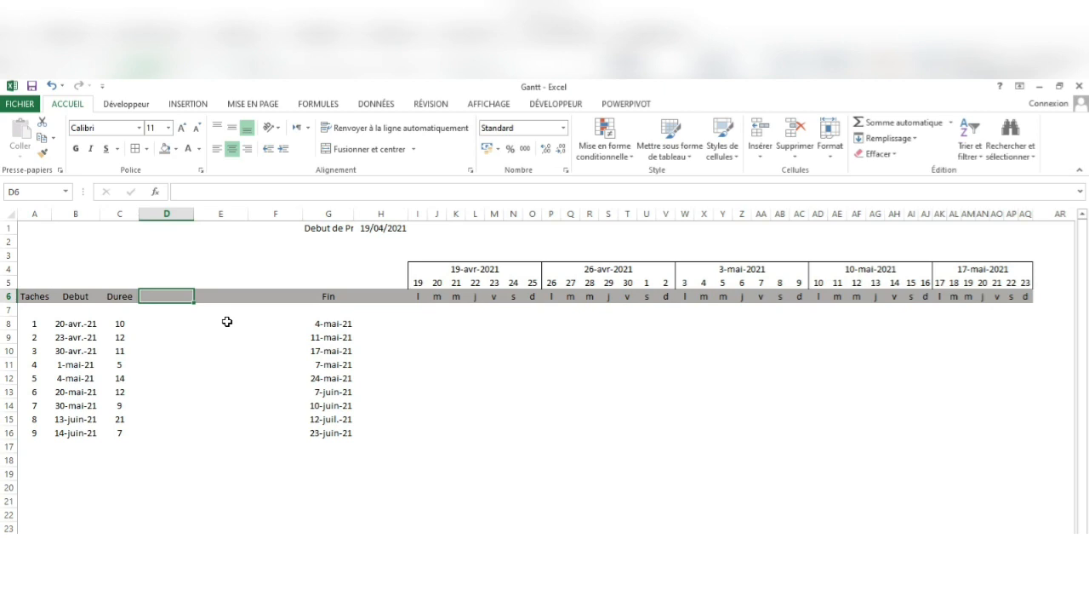
{"action": "type", "text": "Actuel"}
{"action": "key", "text": "Tab"}
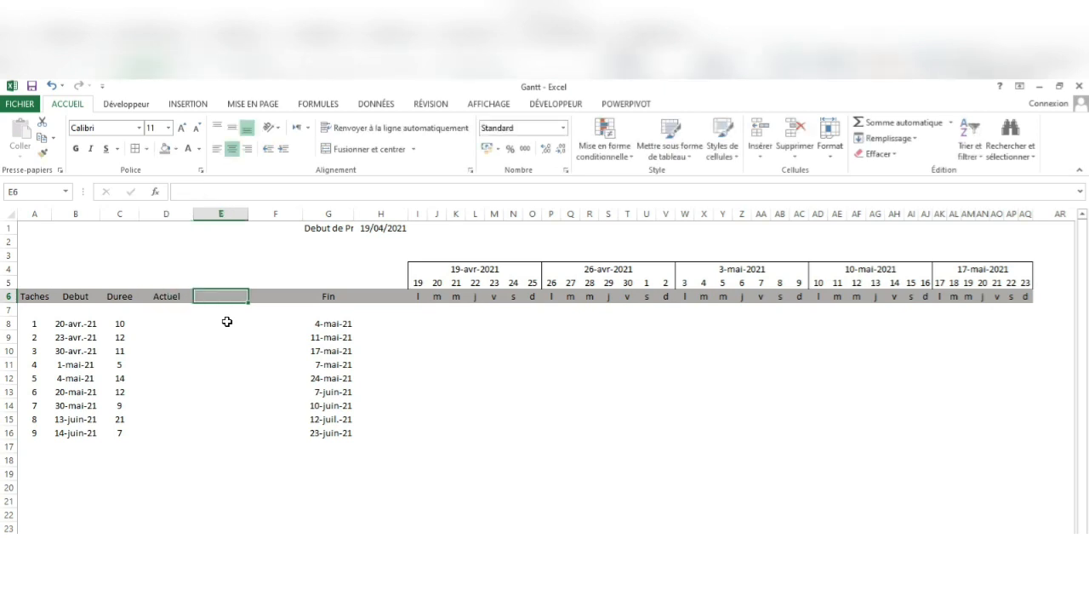
{"action": "type", "text": "Date Actuel"}
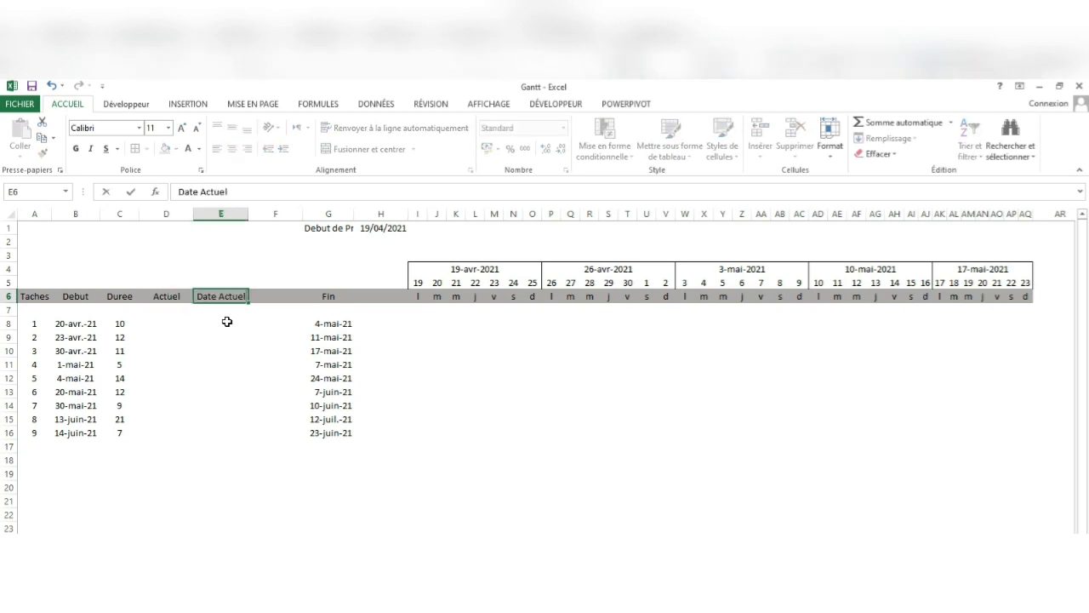
{"action": "key", "text": "Tab"}
{"action": "type", "text": "P"}
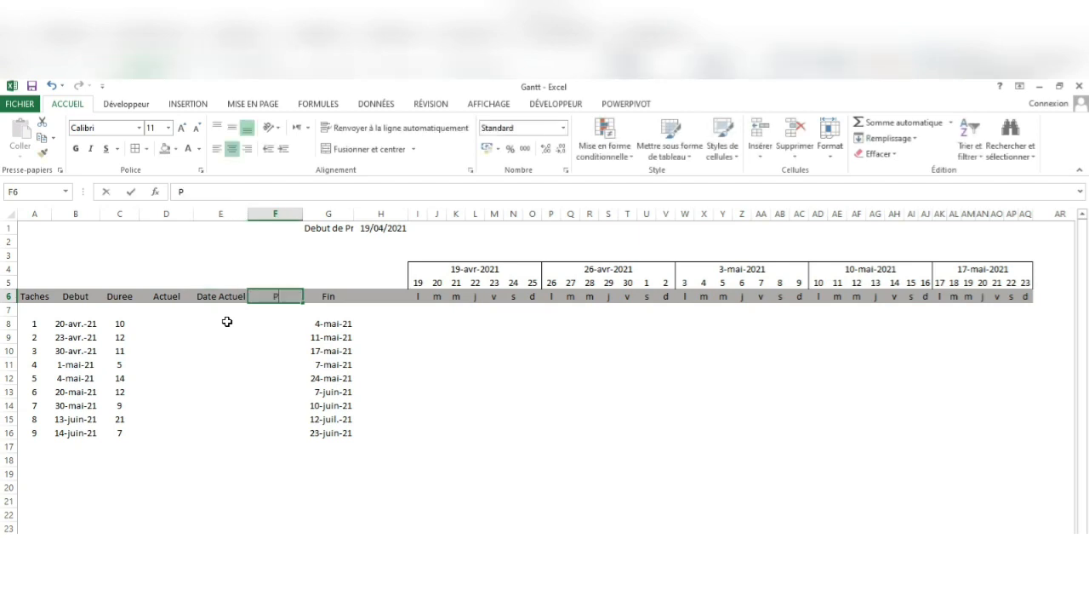
{"action": "type", "text": "rogress"}
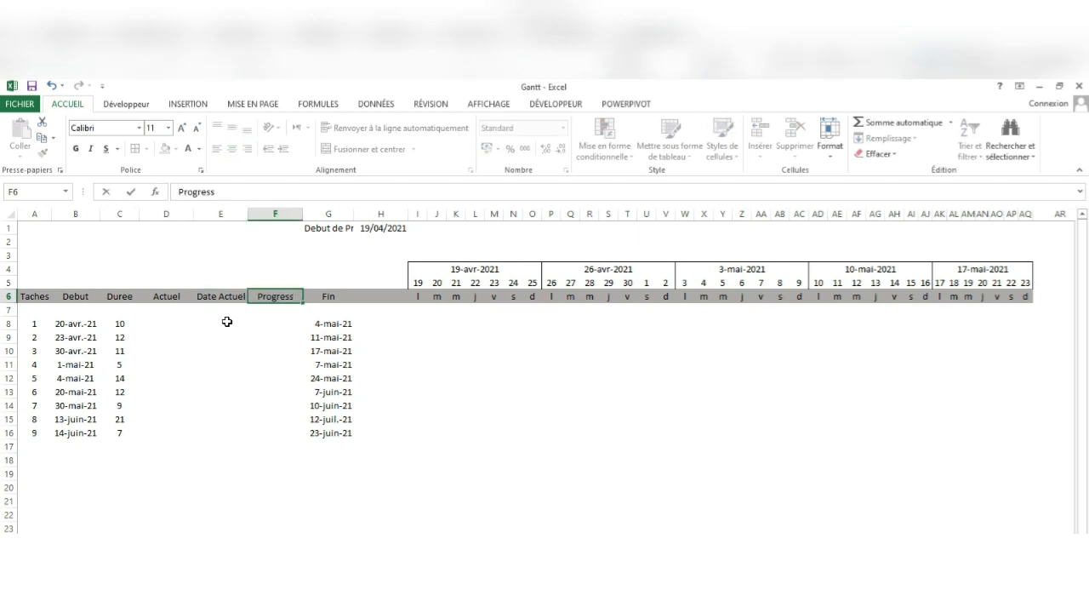
{"action": "type", "text": "ion"}
{"action": "key", "text": "Return"}
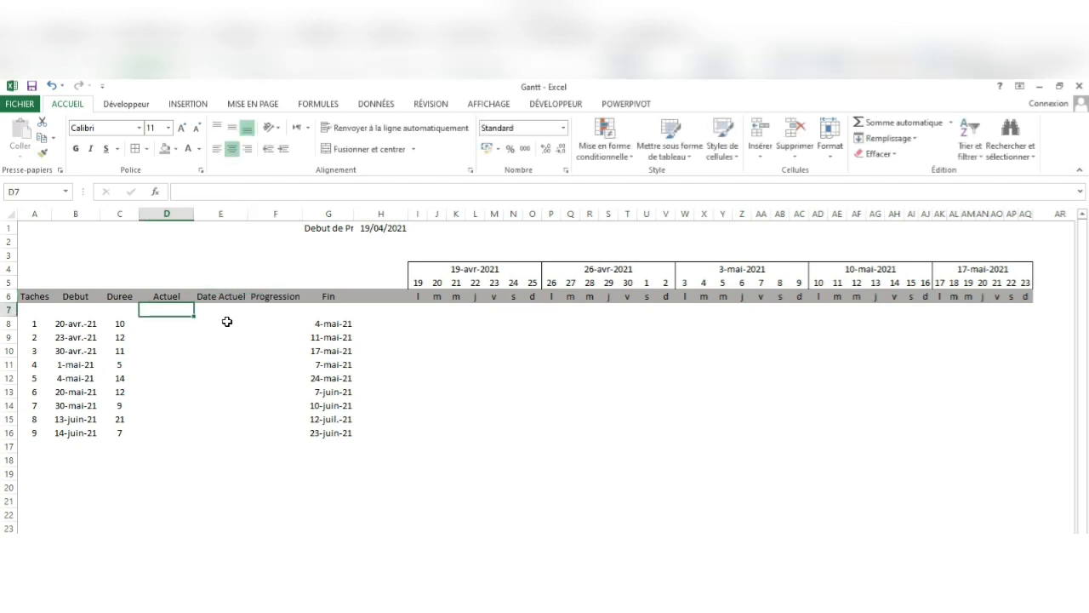
Step: Rename the column header in D6 as "Avancement"
{"action": "left_click", "coordinate": [167, 328]}
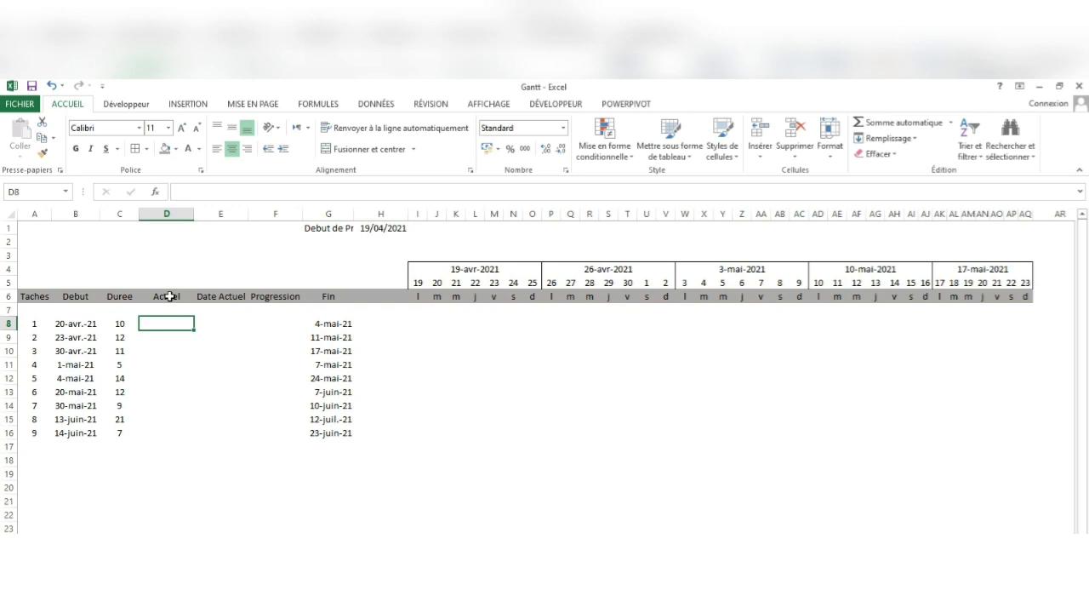
{"action": "left_click", "coordinate": [170, 296]}
{"action": "type", "text": "Avan"}
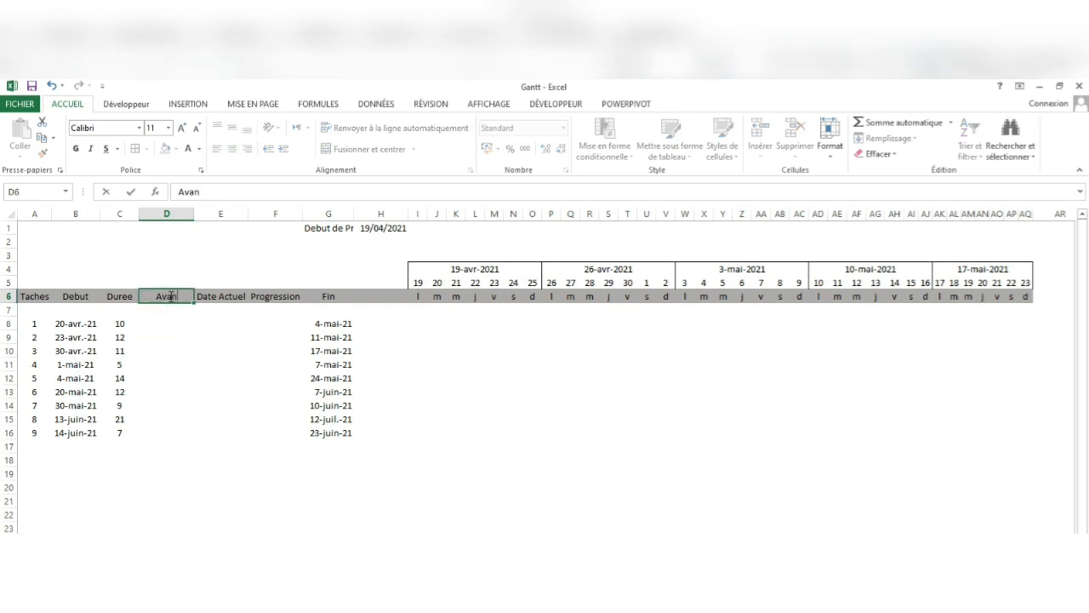
{"action": "type", "text": "cement"}
{"action": "key", "text": "Return"}
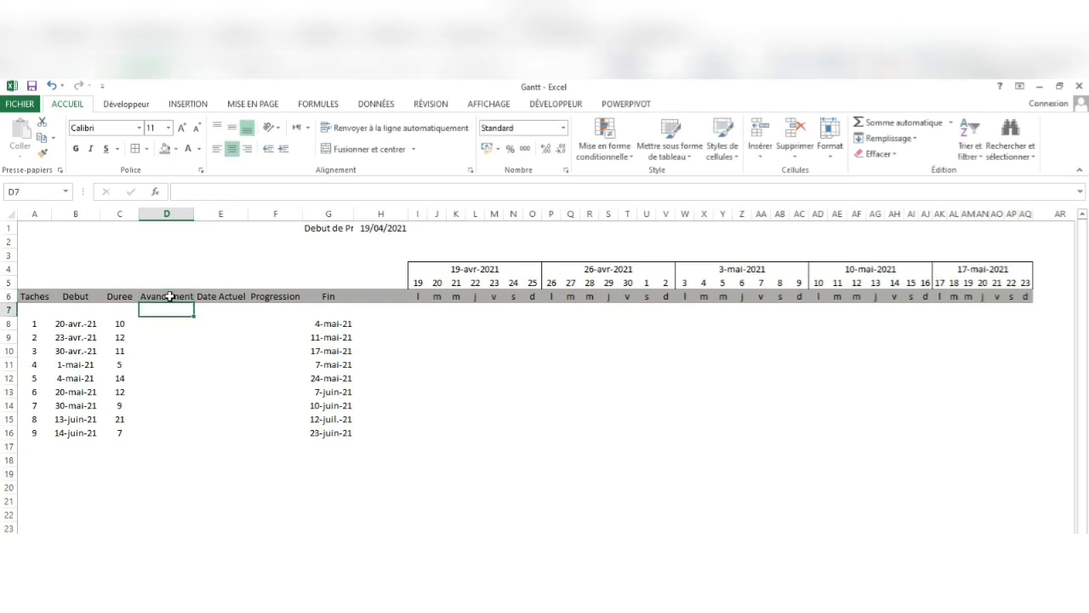
Step: Enter the Avancement values 6, 3, 4, 2, 8, 12, 5, 12 and 6 for tasks 1 to 9 in D8:D16
{"action": "key", "text": "Down"}
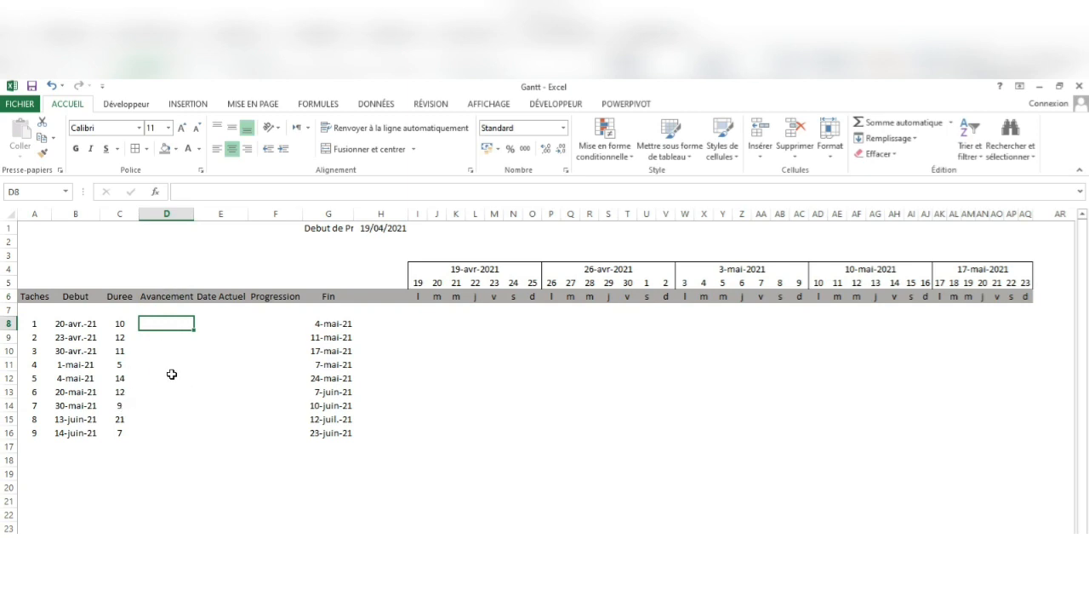
{"action": "type", "text": "6"}
{"action": "key", "text": "Return"}
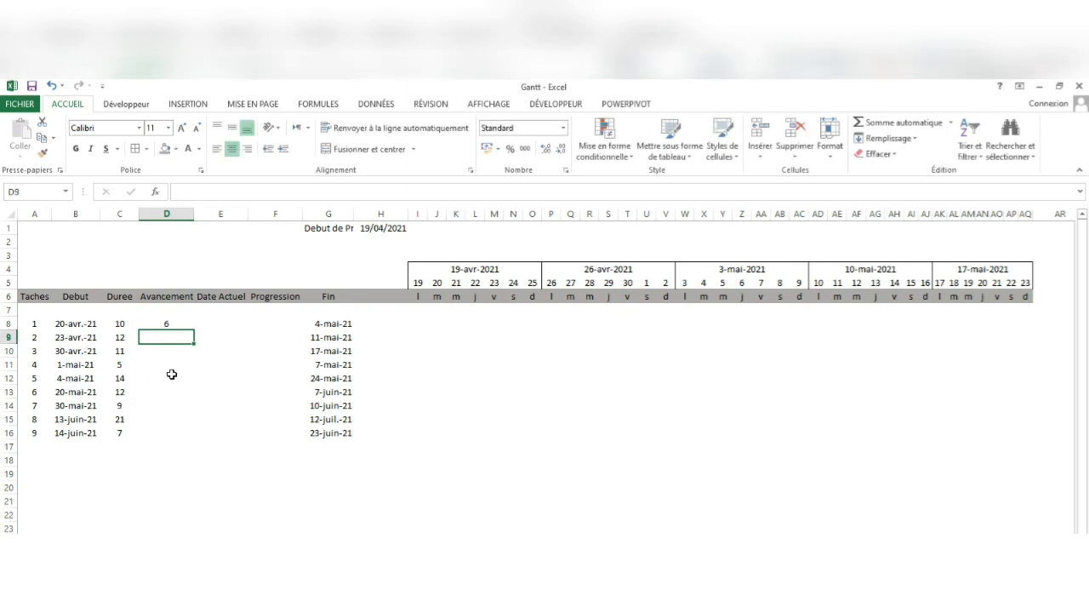
{"action": "type", "text": "3"}
{"action": "key", "text": "Return"}
{"action": "type", "text": "4"}
{"action": "key", "text": "Return"}
{"action": "type", "text": "7"}
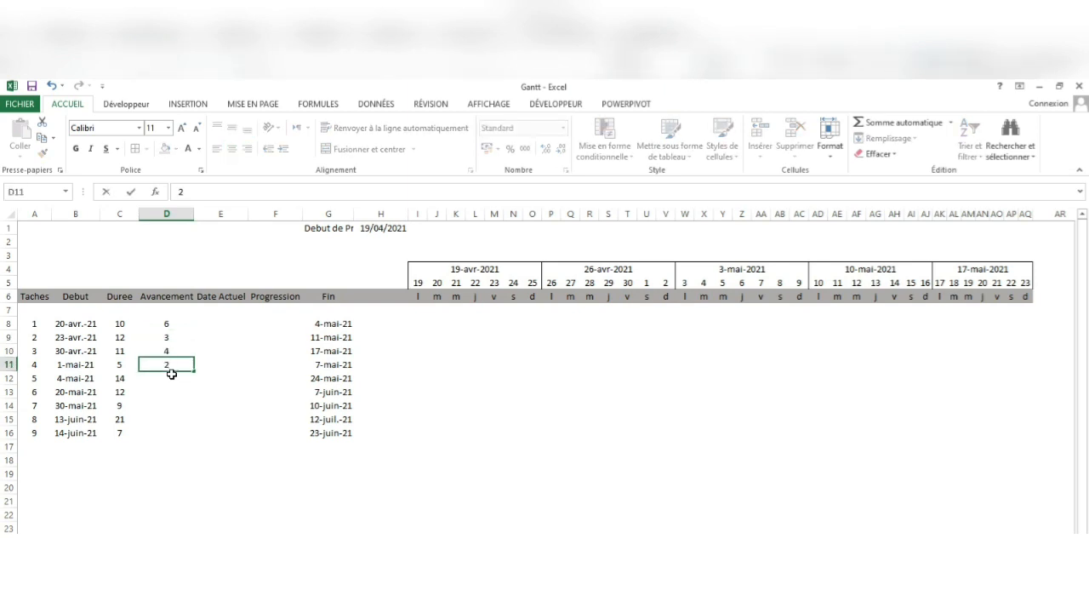
{"action": "key", "text": "Return"}
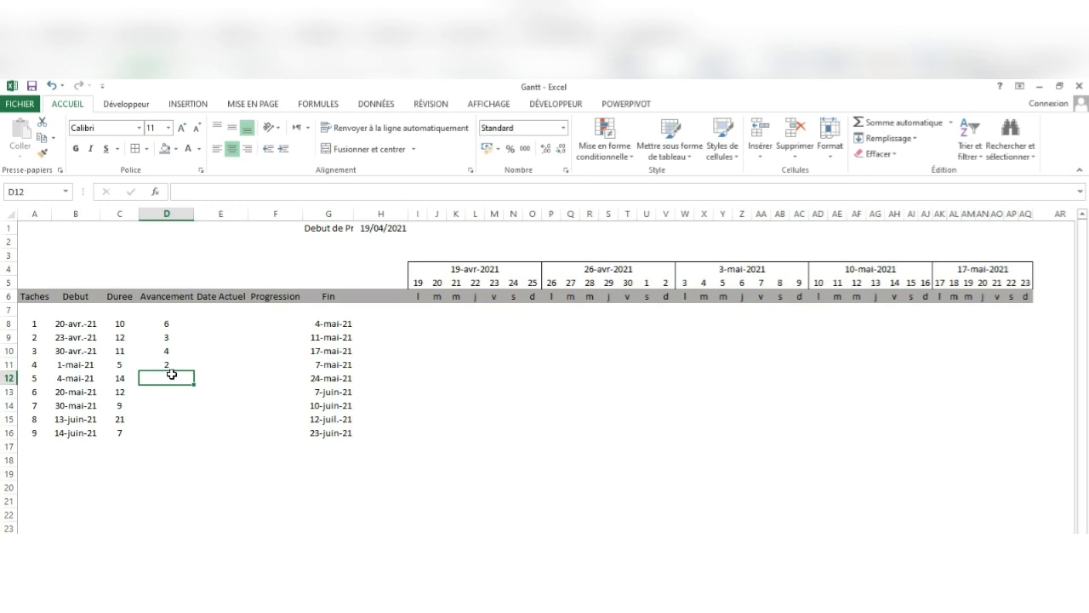
{"action": "type", "text": "8"}
{"action": "key", "text": "Return"}
{"action": "type", "text": "12"}
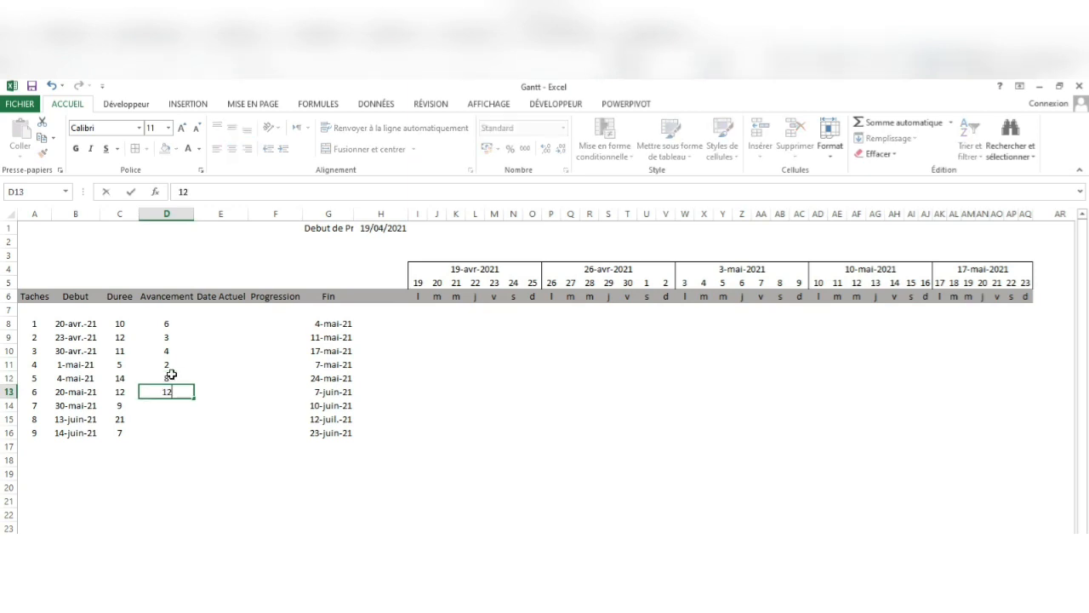
{"action": "key", "text": "Return"}
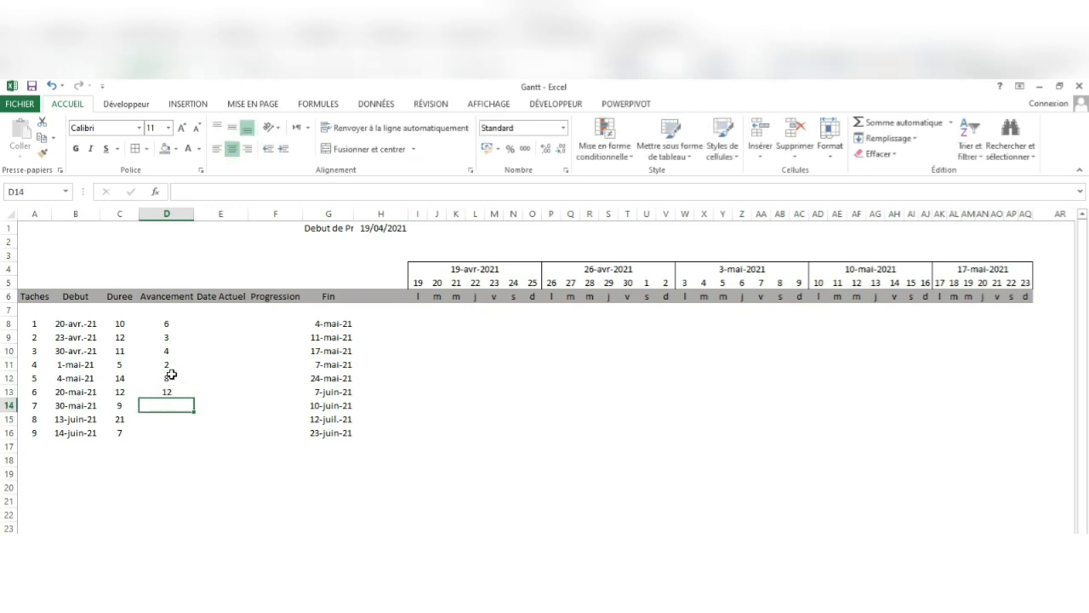
{"action": "type", "text": "5"}
{"action": "key", "text": "Return"}
{"action": "type", "text": "2"}
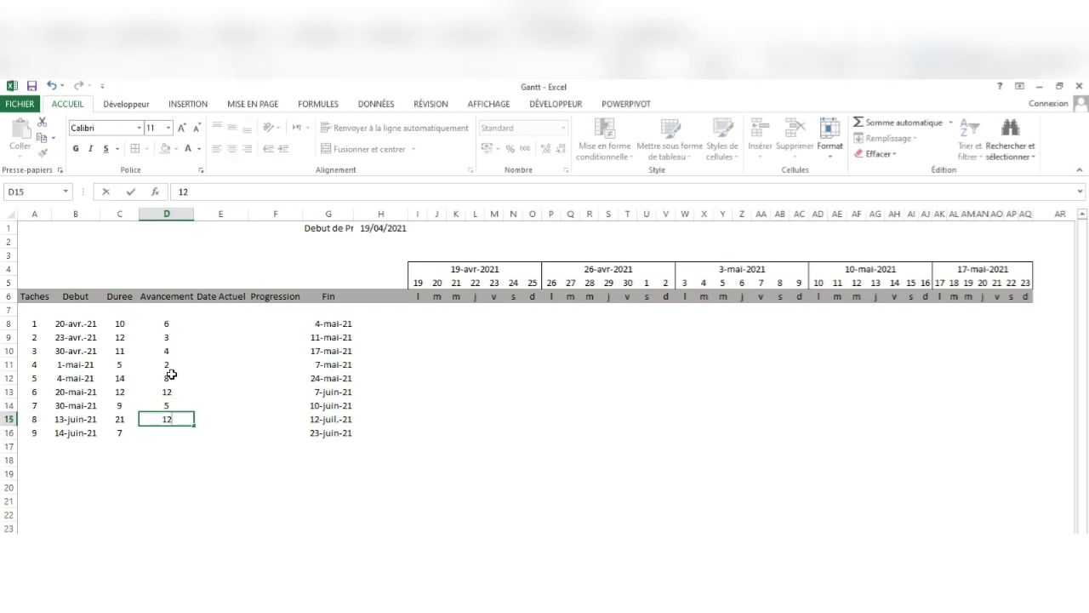
{"action": "key", "text": "Return"}
{"action": "type", "text": "6"}
{"action": "key", "text": "Return"}
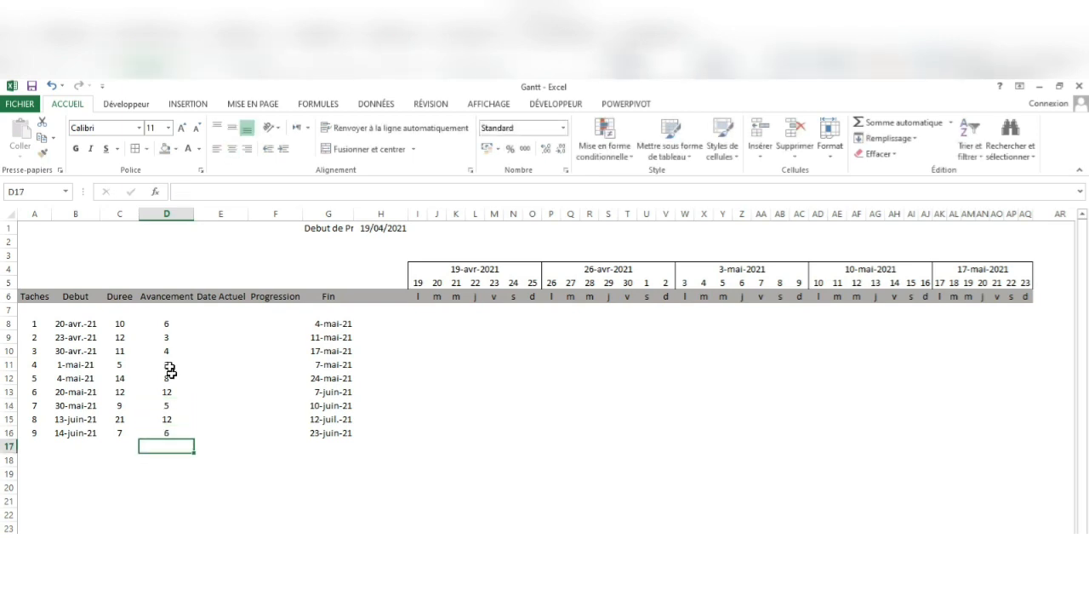
{"action": "left_click_drag", "start_coordinate": [166, 325], "coordinate": [164, 433]}
Step: Enter the formula =SERIE.JOUR.OUVRE.INTL(B8;D8;1) in E8 to calculate the first task's Date Actuel
{"action": "left_click", "coordinate": [221, 324]}
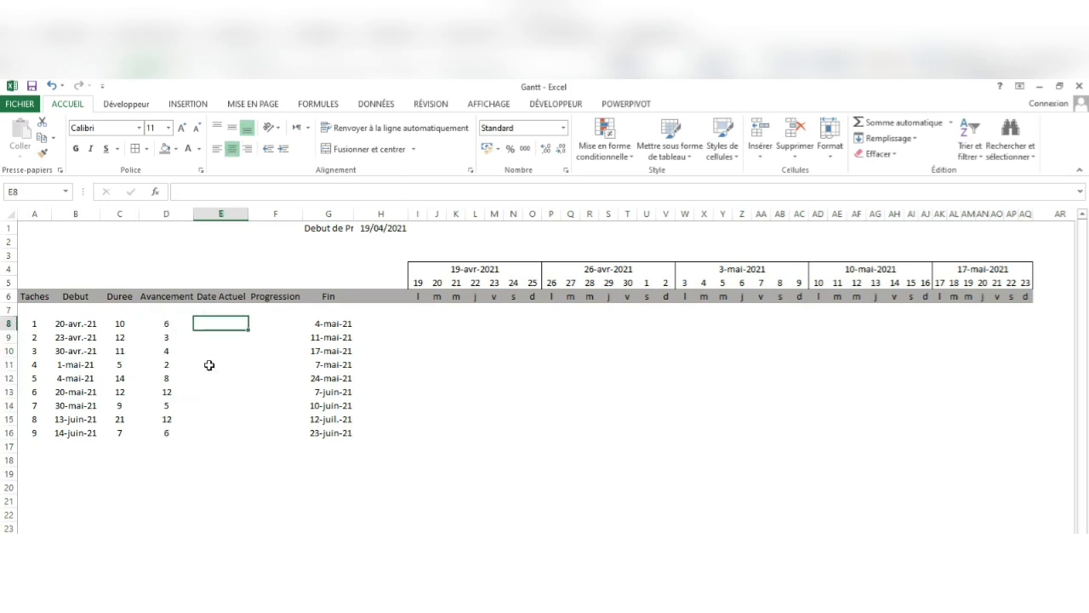
{"action": "type", "text": "="}
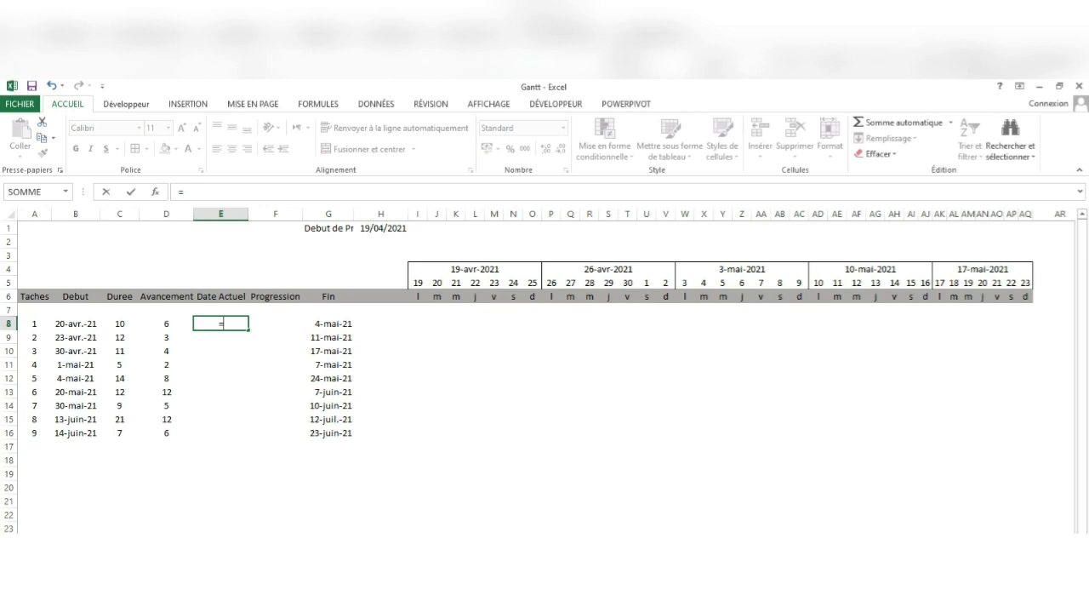
{"action": "type", "text": "seri"}
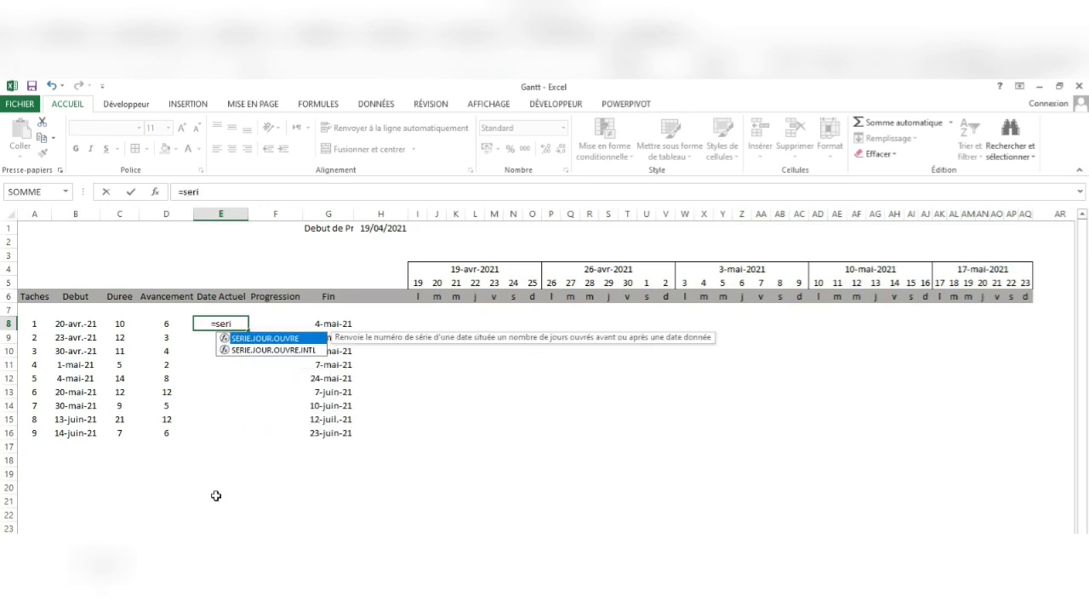
{"action": "double_click", "coordinate": [291, 350]}
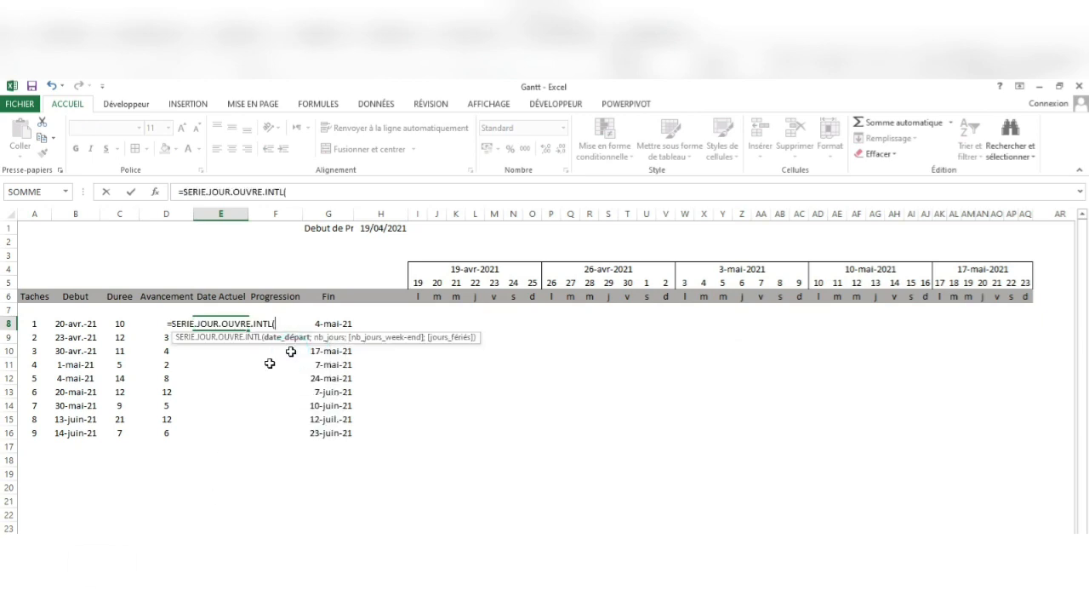
{"action": "left_click", "coordinate": [83, 326]}
{"action": "type", "text": ";"}
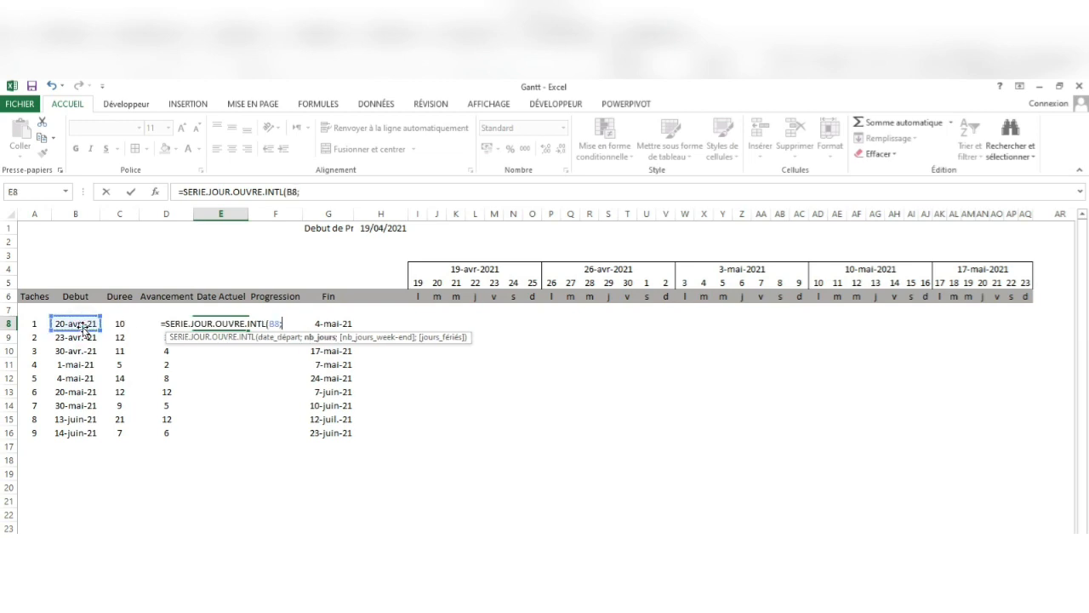
{"action": "left_click", "coordinate": [158, 329]}
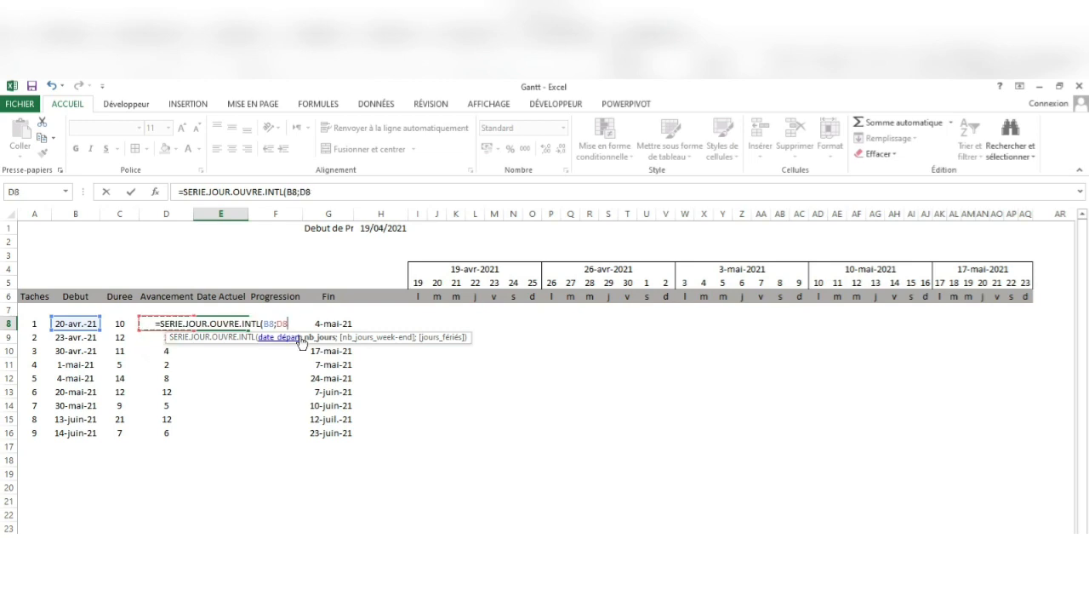
{"action": "type", "text": ";"}
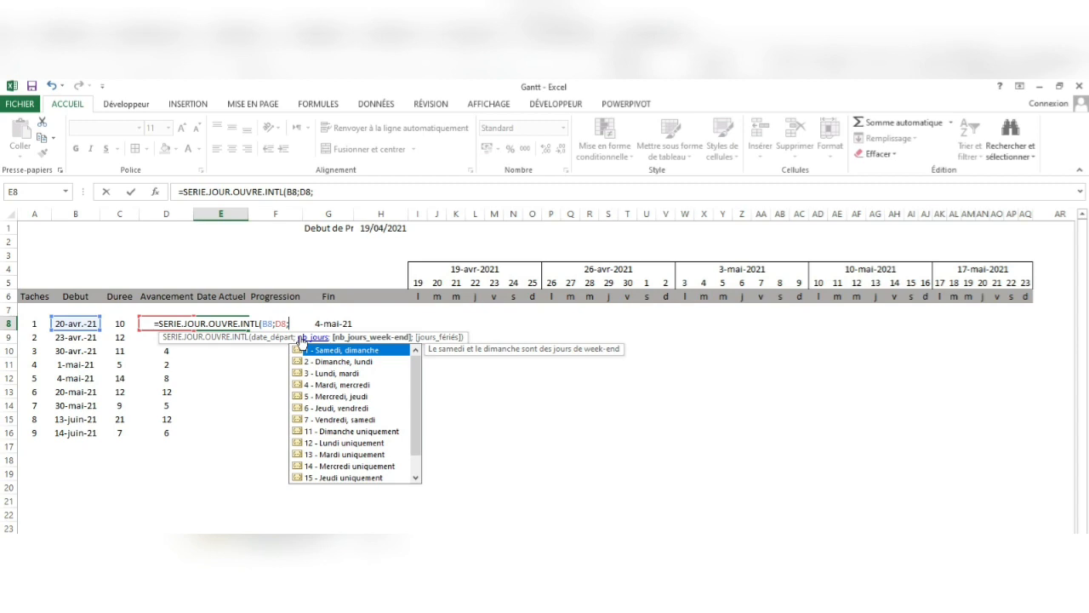
{"action": "type", "text": "1)"}
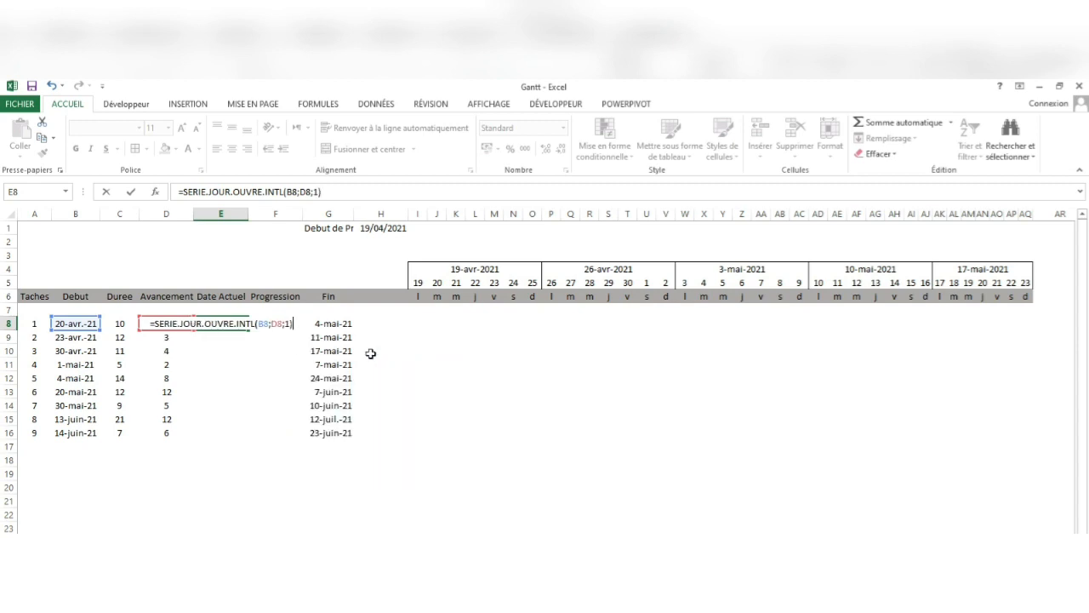
{"action": "key", "text": "Return"}
Step: Format E8 as a date of type 14-mars-12 and fill its formula down to E16
{"action": "left_click", "coordinate": [230, 323]}
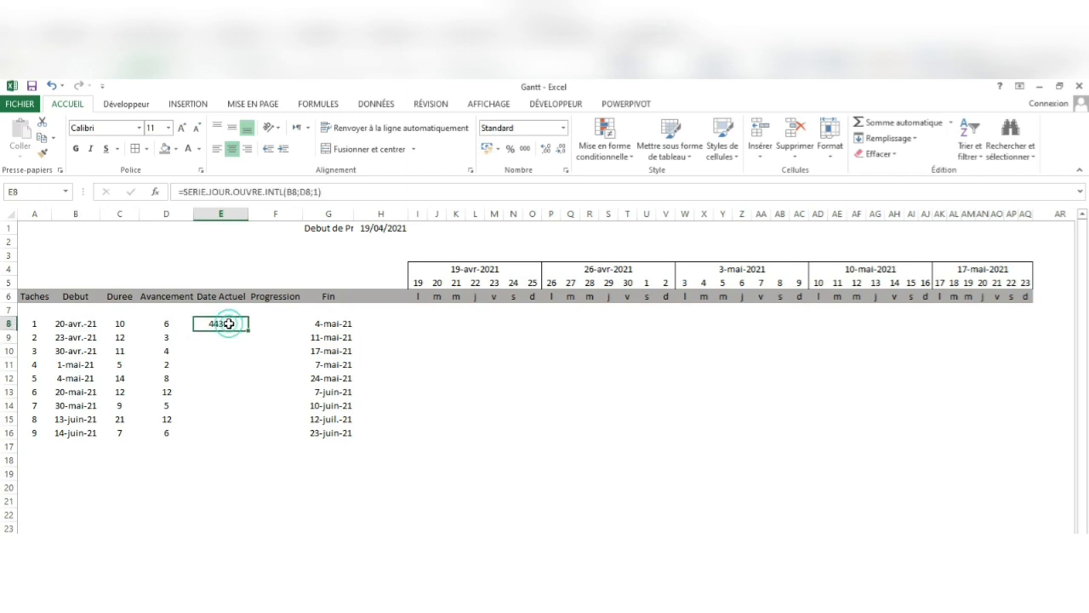
{"action": "right_click", "coordinate": [217, 324]}
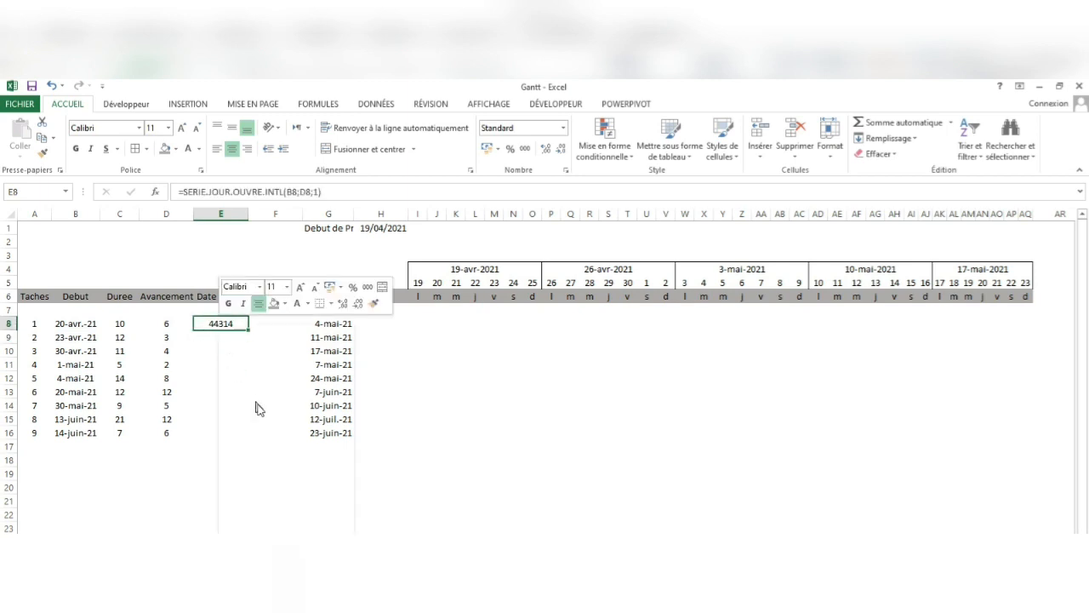
{"action": "left_click", "coordinate": [274, 539]}
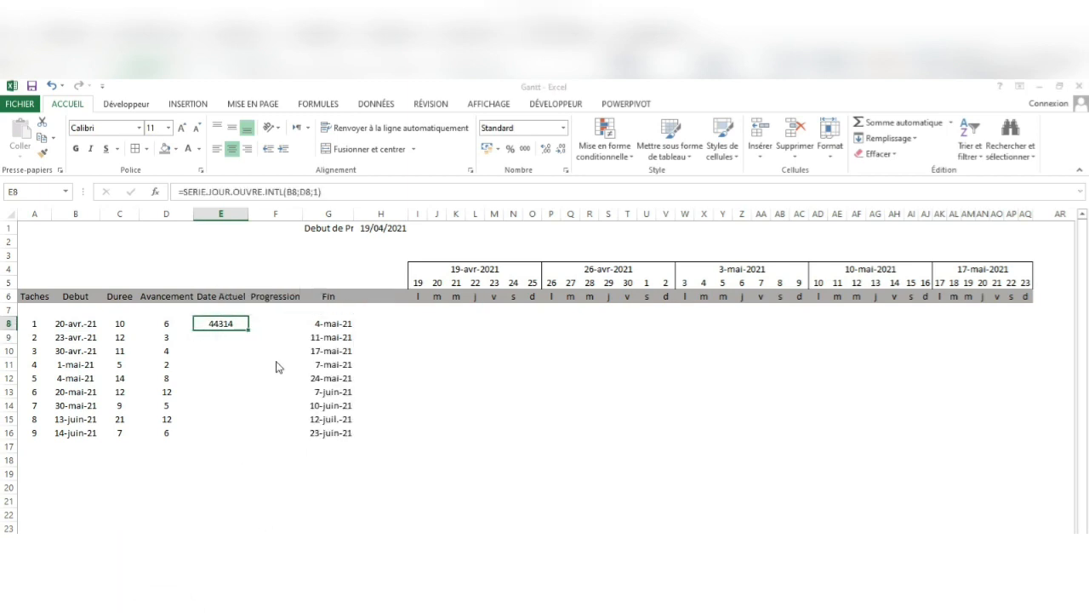
{"action": "left_click", "coordinate": [101, 382]}
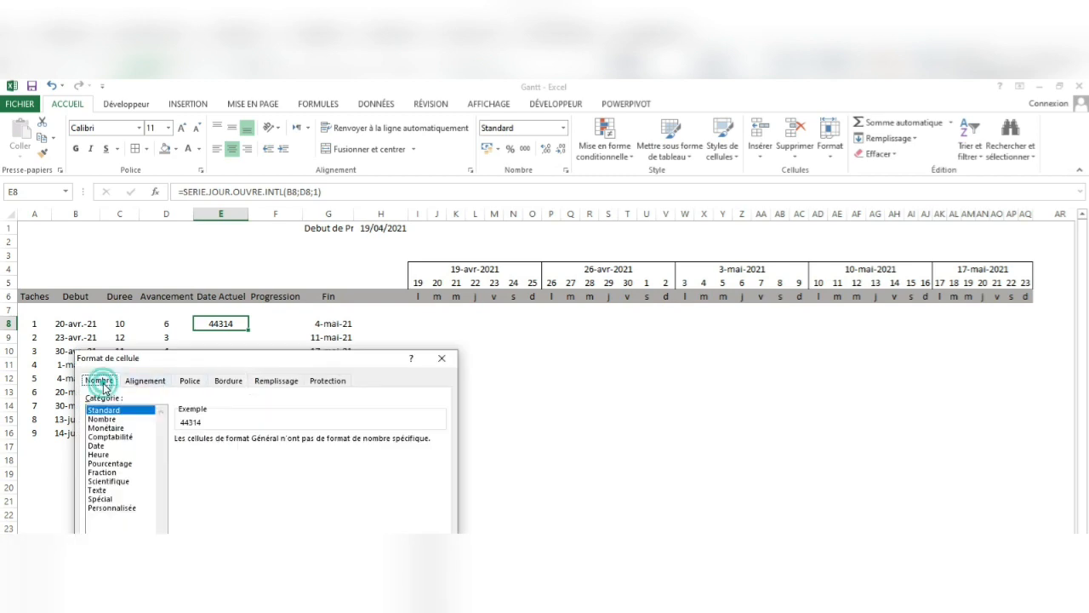
{"action": "left_click", "coordinate": [114, 445]}
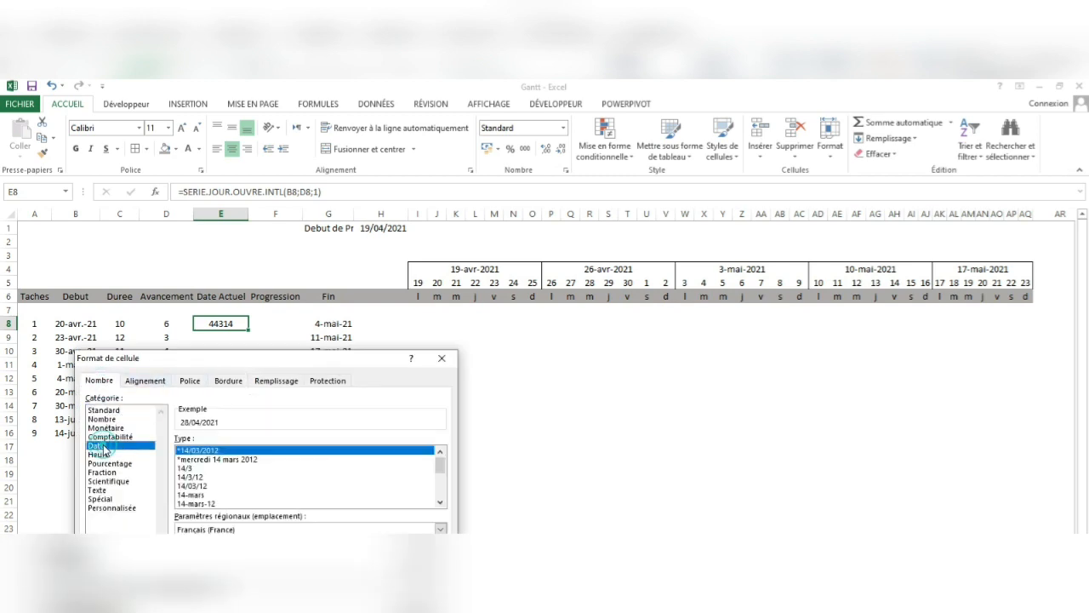
{"action": "left_click", "coordinate": [204, 503]}
{"action": "key", "text": "Return"}
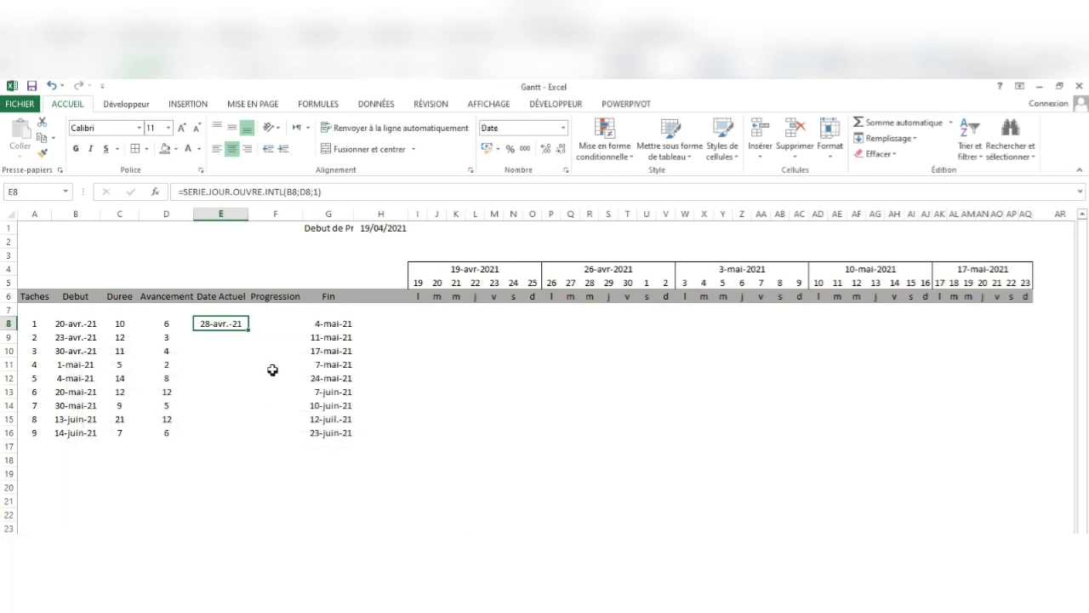
{"action": "left_click_drag", "start_coordinate": [249, 331], "coordinate": [237, 435]}
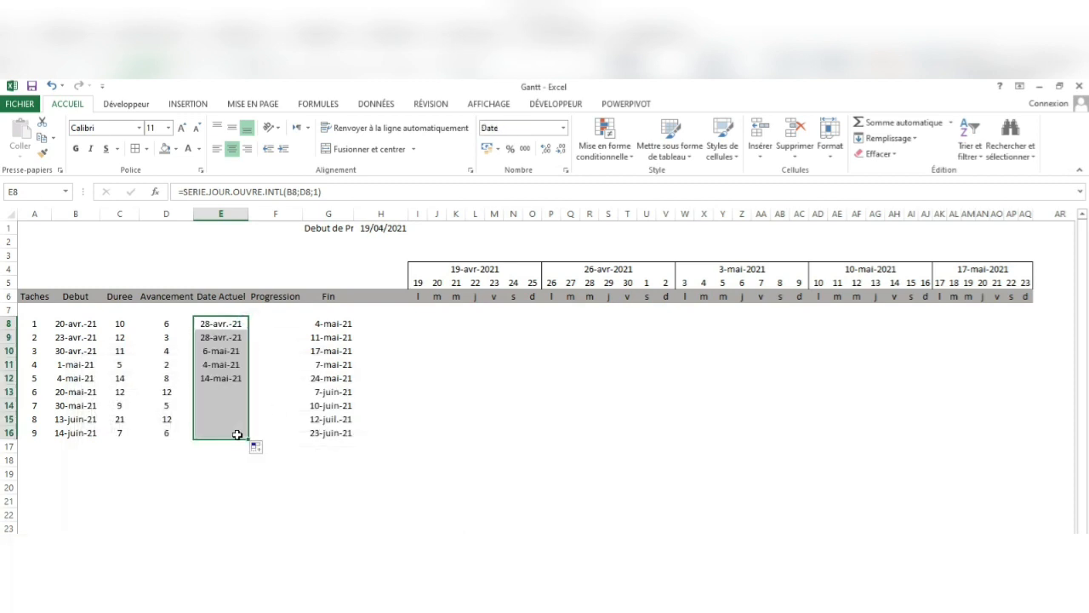
Step: Start a formula in F8 for the first task's Progression
{"action": "left_click", "coordinate": [280, 323]}
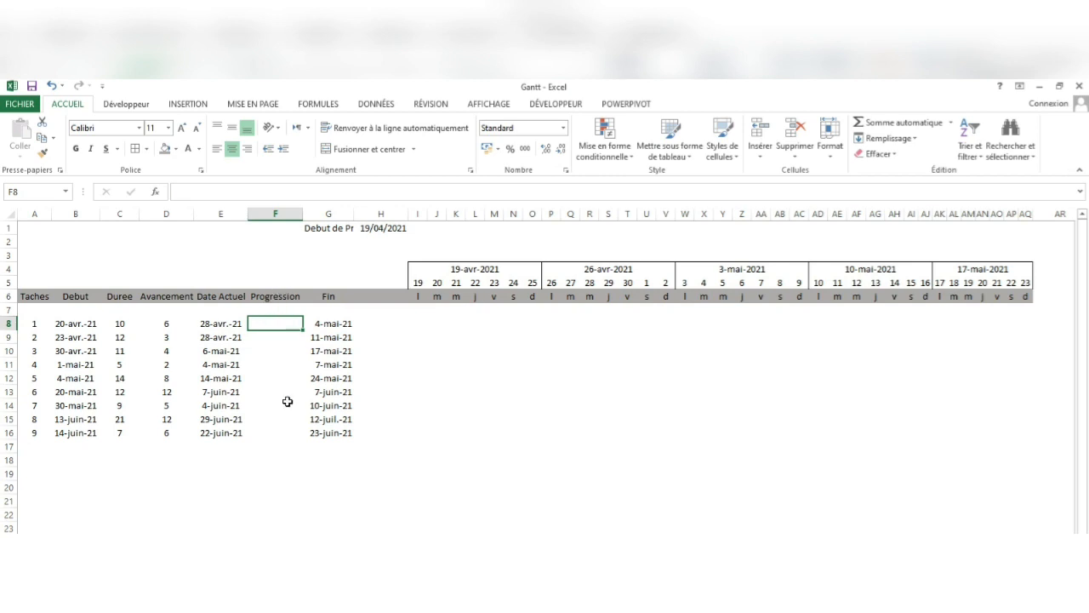
{"action": "type", "text": "="}
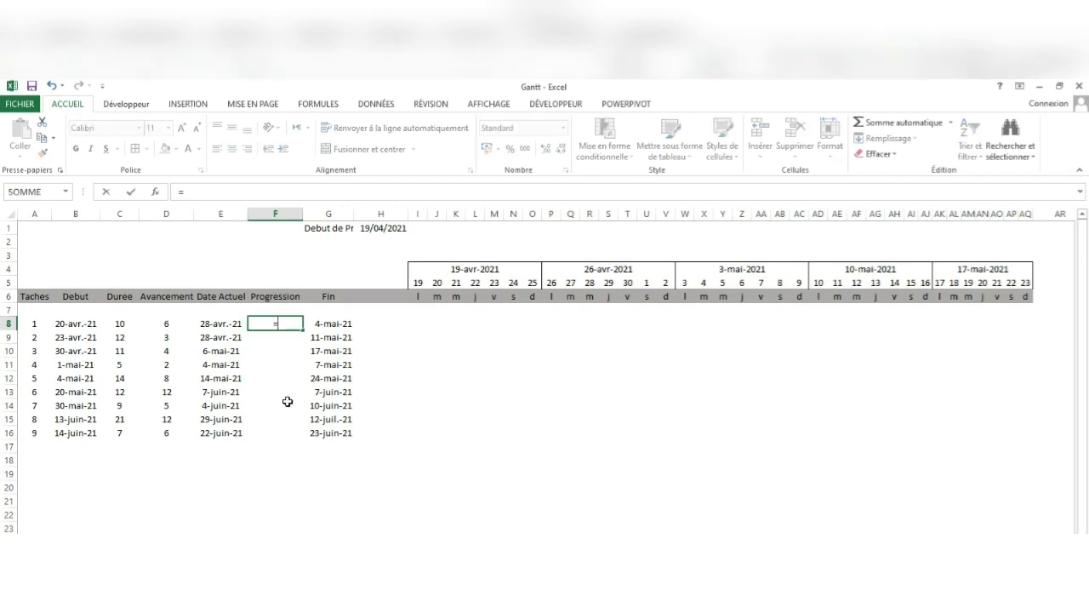
Step: Enter the formula =D8/C8 in the first task's Progression cell, F8
{"action": "left_click", "coordinate": [168, 325]}
{"action": "type", "text": "/"}
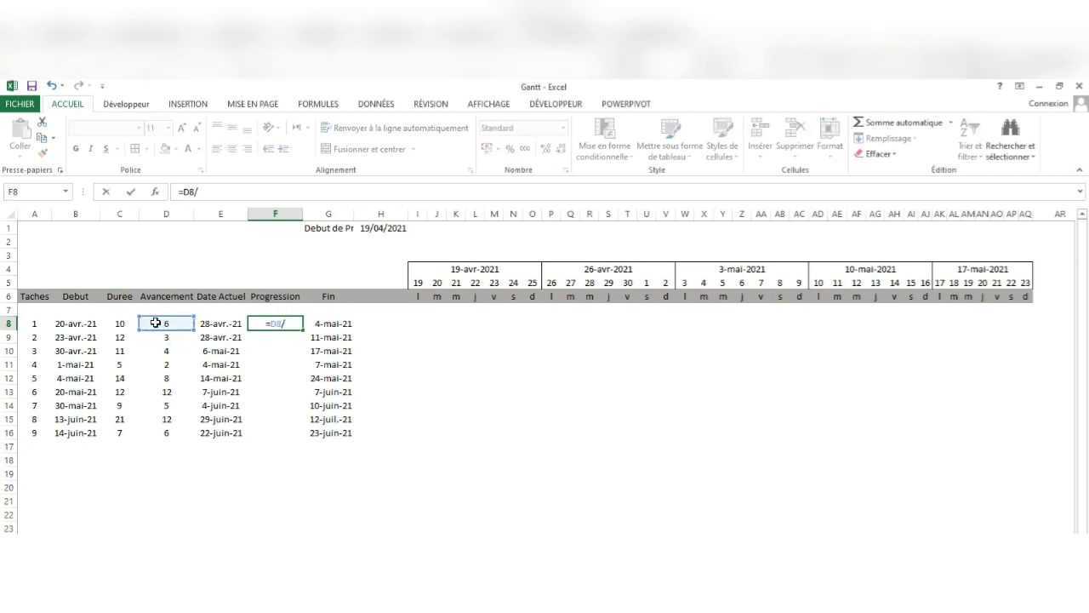
{"action": "left_click", "coordinate": [121, 322]}
{"action": "key", "text": "Return"}
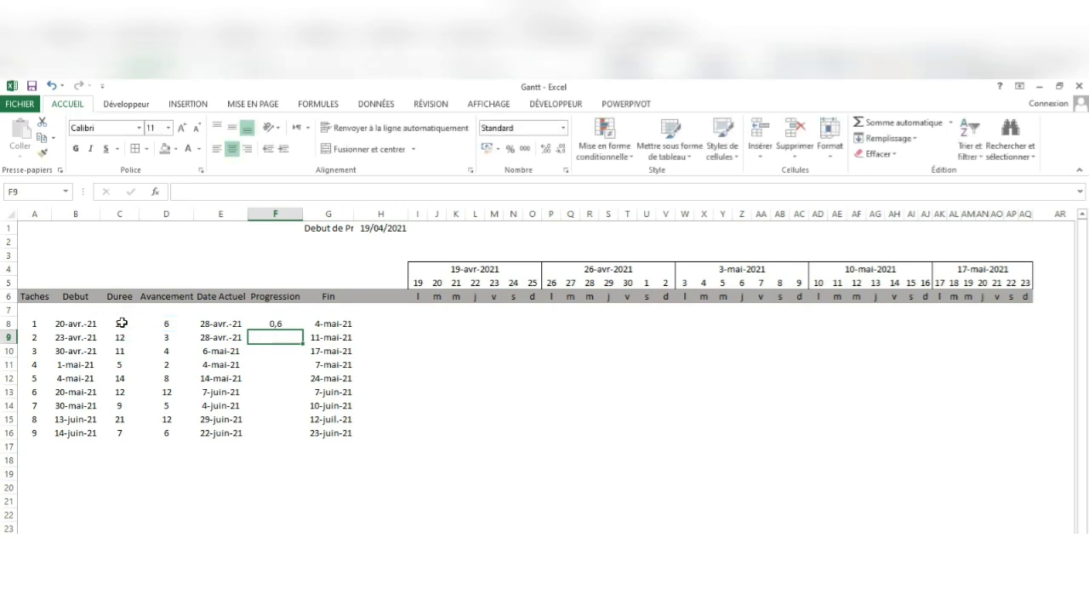
Step: Format F8 as a percentage and fill its formula down the Progression column to F16
{"action": "left_click", "coordinate": [263, 322]}
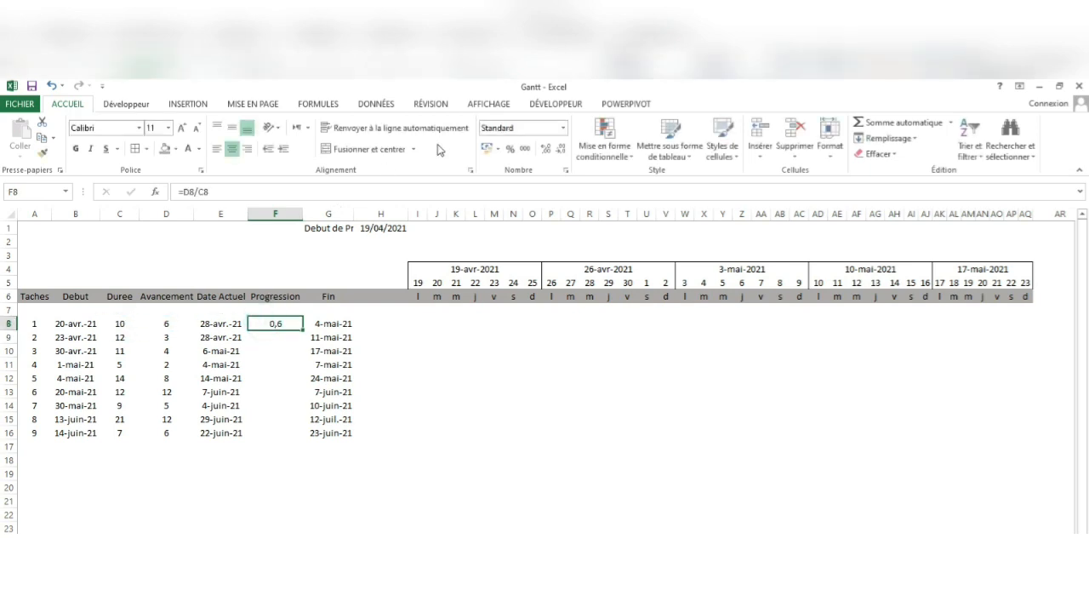
{"action": "left_click", "coordinate": [510, 148]}
{"action": "left_click_drag", "start_coordinate": [303, 330], "coordinate": [296, 437]}
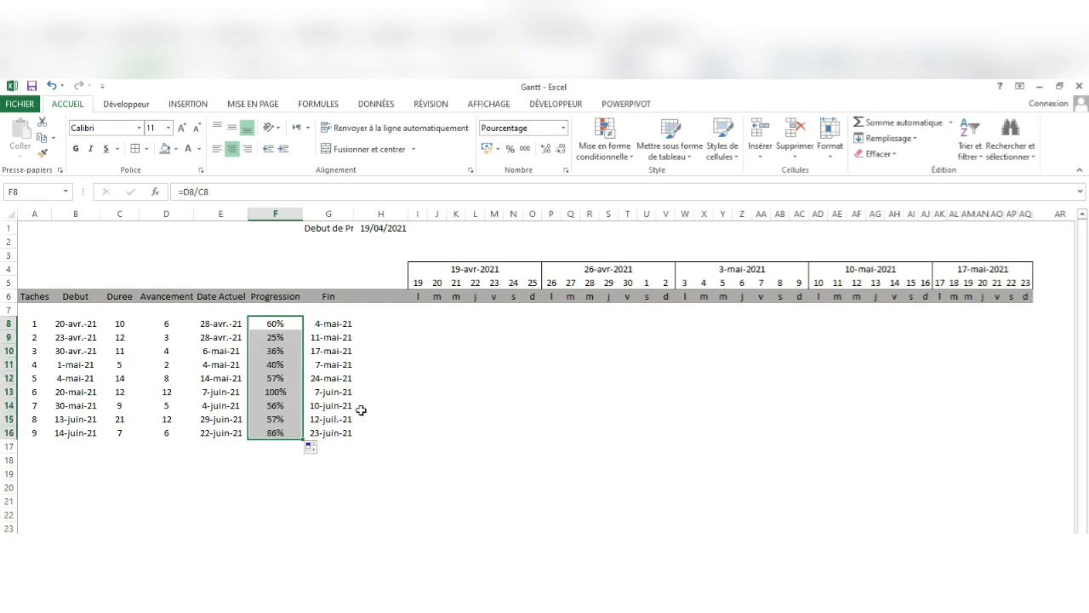
{"action": "left_click", "coordinate": [476, 459]}
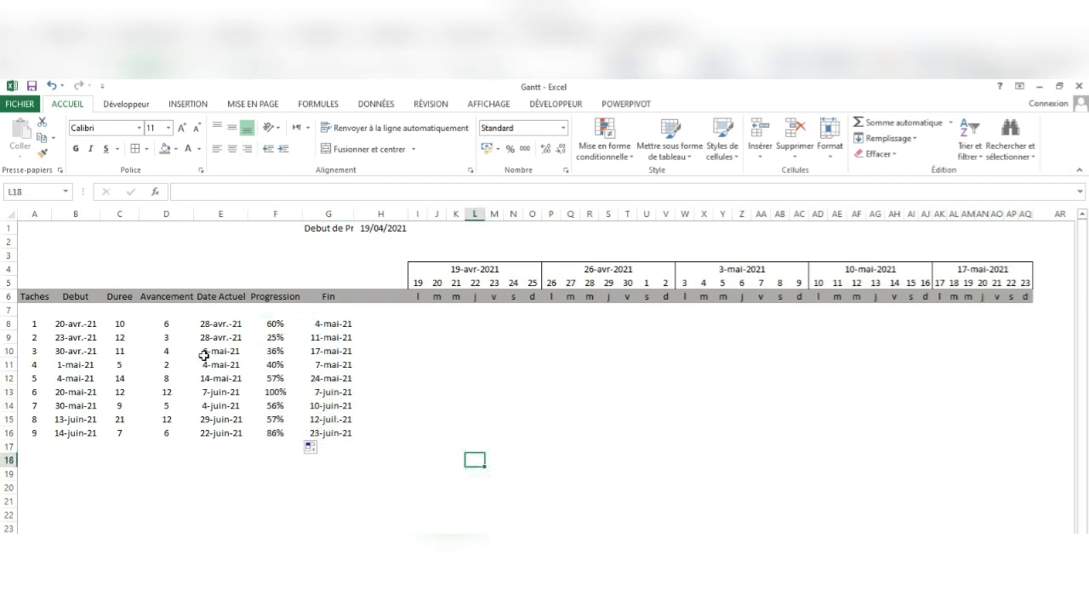
Step: Apply green solid-fill data bars to the whole Progression column F with conditional formatting
{"action": "left_click", "coordinate": [275, 214]}
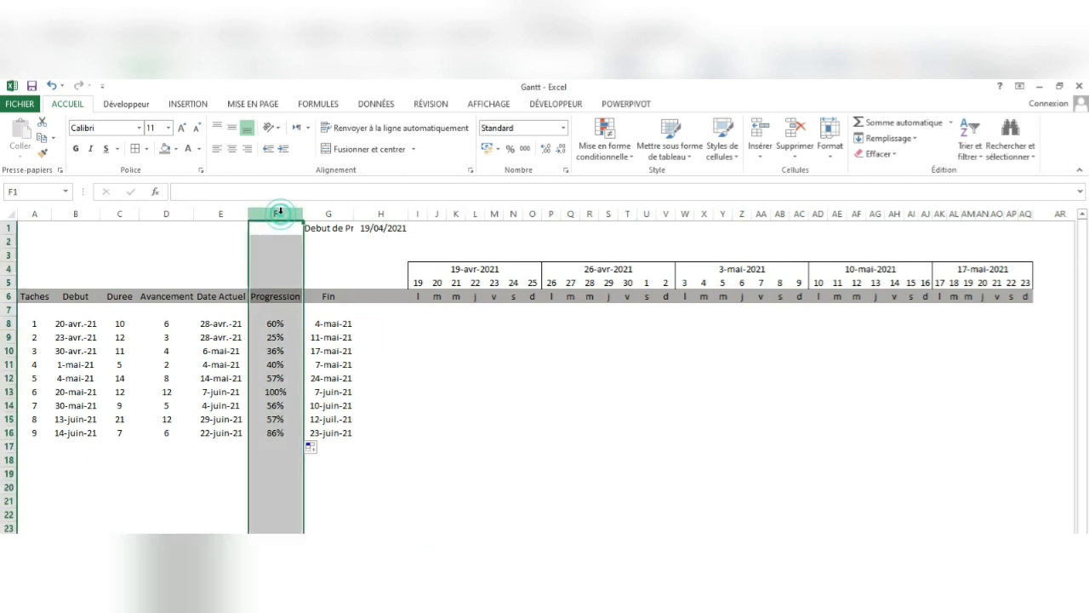
{"action": "left_click", "coordinate": [614, 149]}
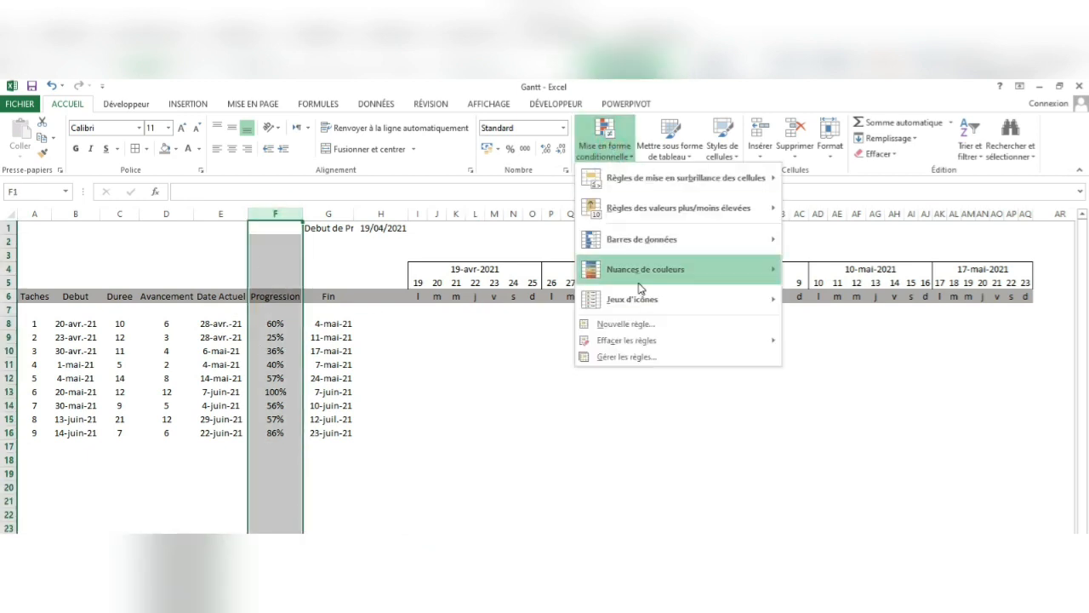
{"action": "mouse_move", "coordinate": [700, 258]}
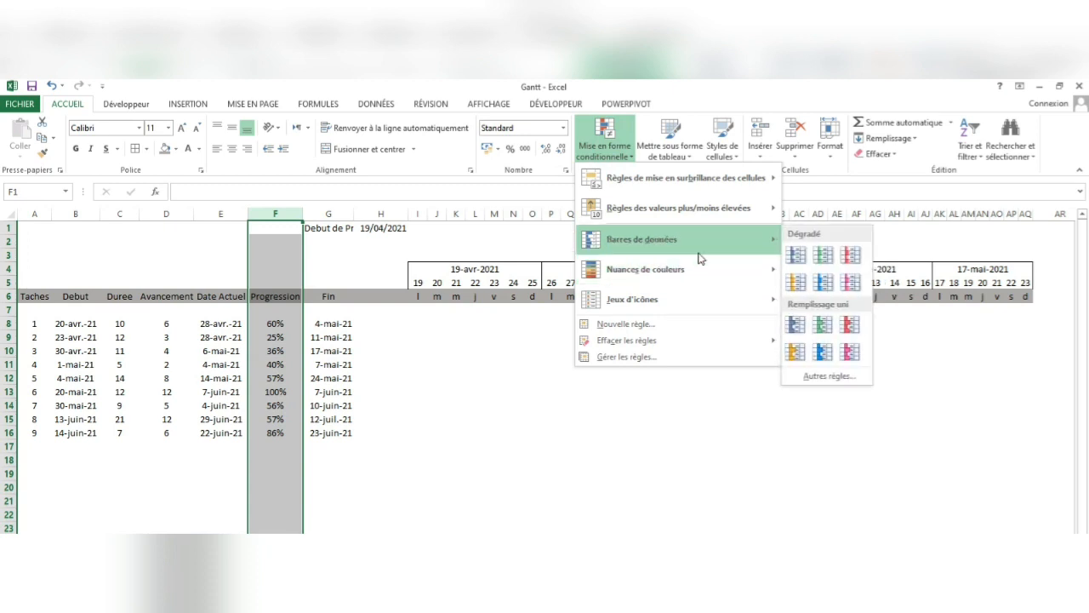
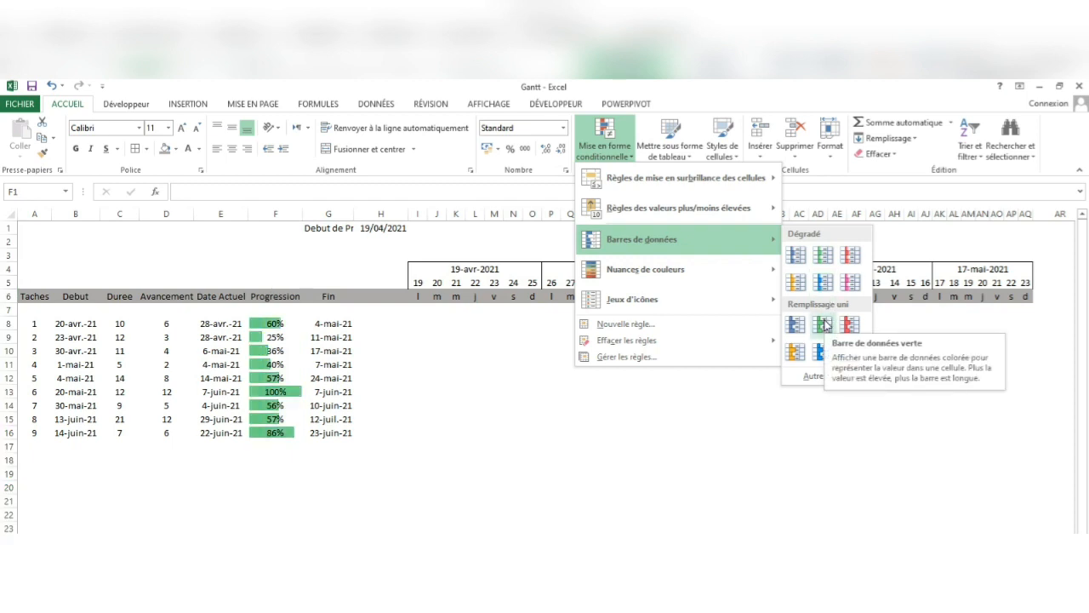
{"action": "left_click", "coordinate": [823, 324]}
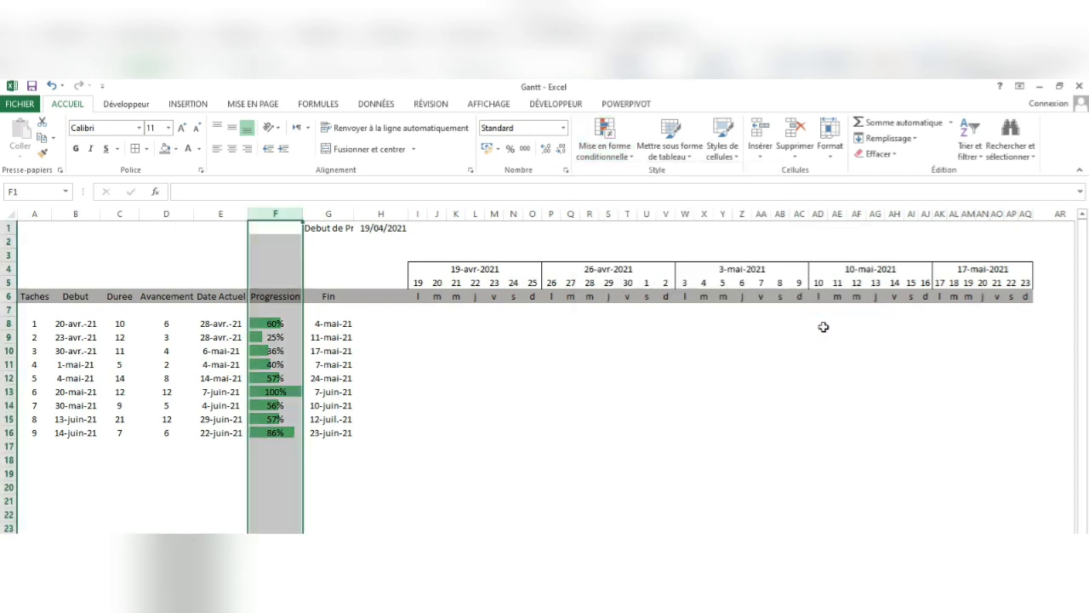
{"action": "left_click", "coordinate": [481, 366]}
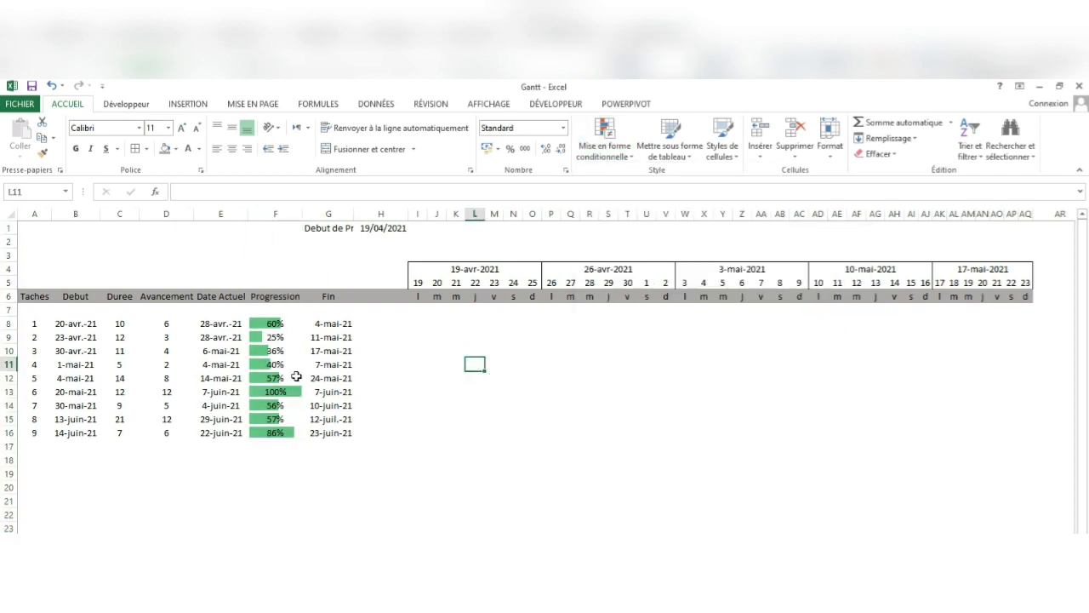
Step: Add the label Week in G2 with the value 1 in H2, and centre that value
{"action": "left_click", "coordinate": [329, 241]}
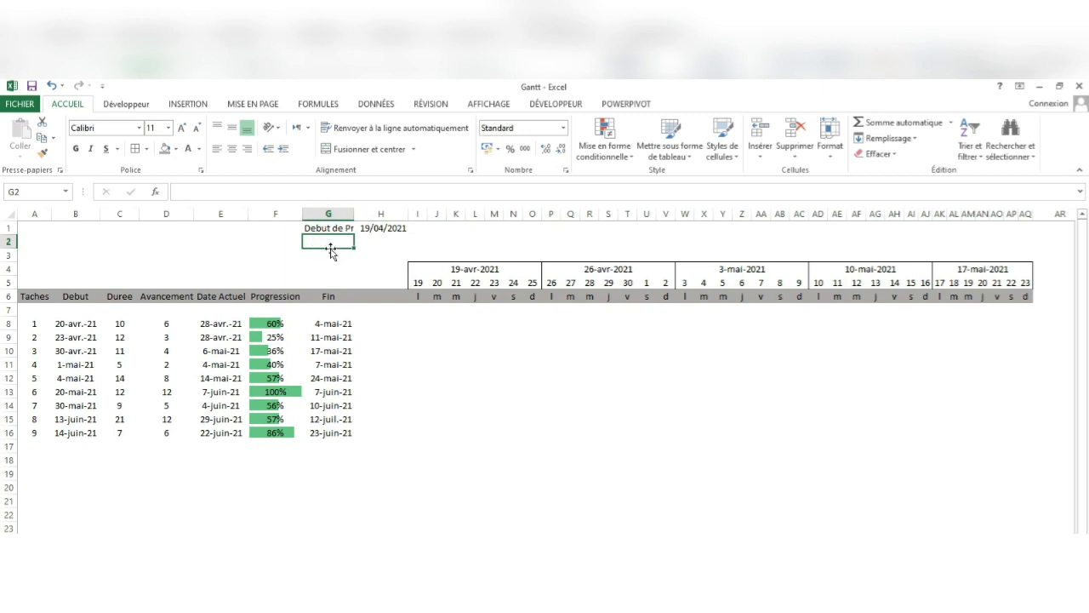
{"action": "type", "text": "Wee"}
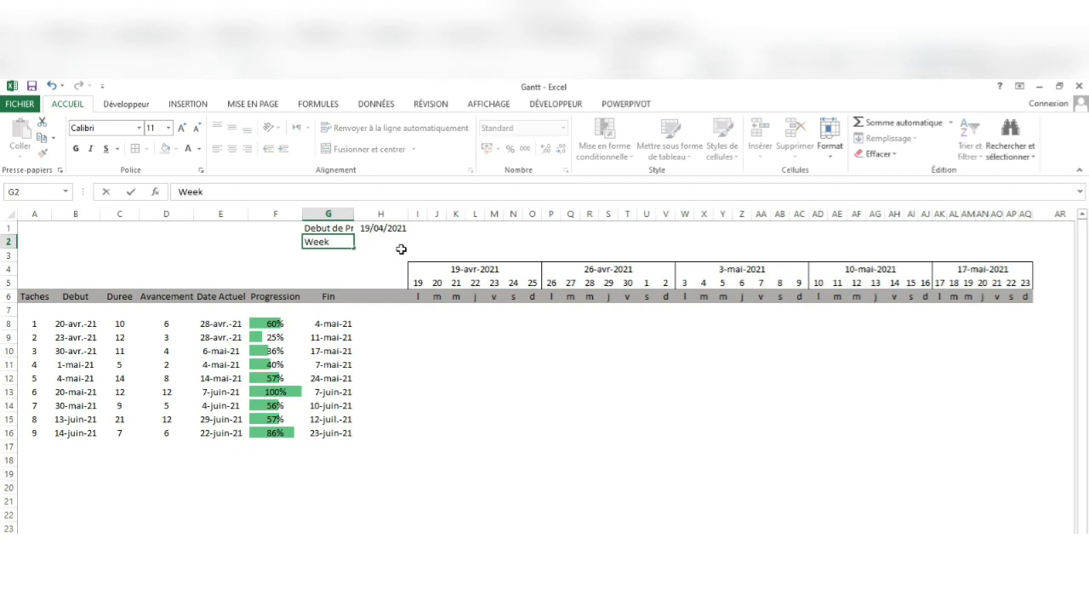
{"action": "type", "text": "k"}
{"action": "left_click", "coordinate": [393, 245]}
{"action": "type", "text": "1"}
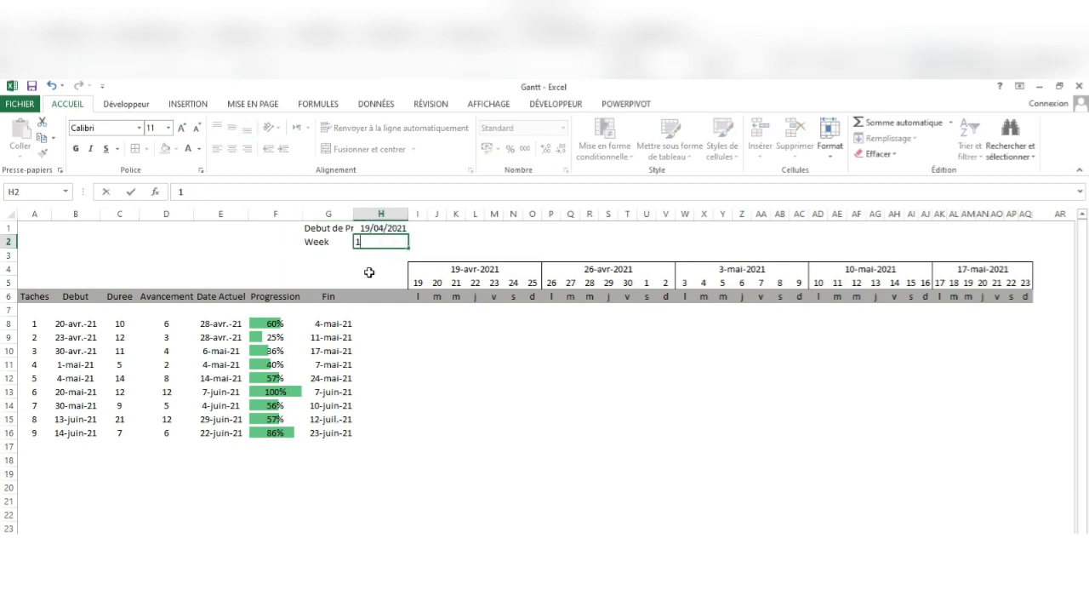
{"action": "key", "text": "Return"}
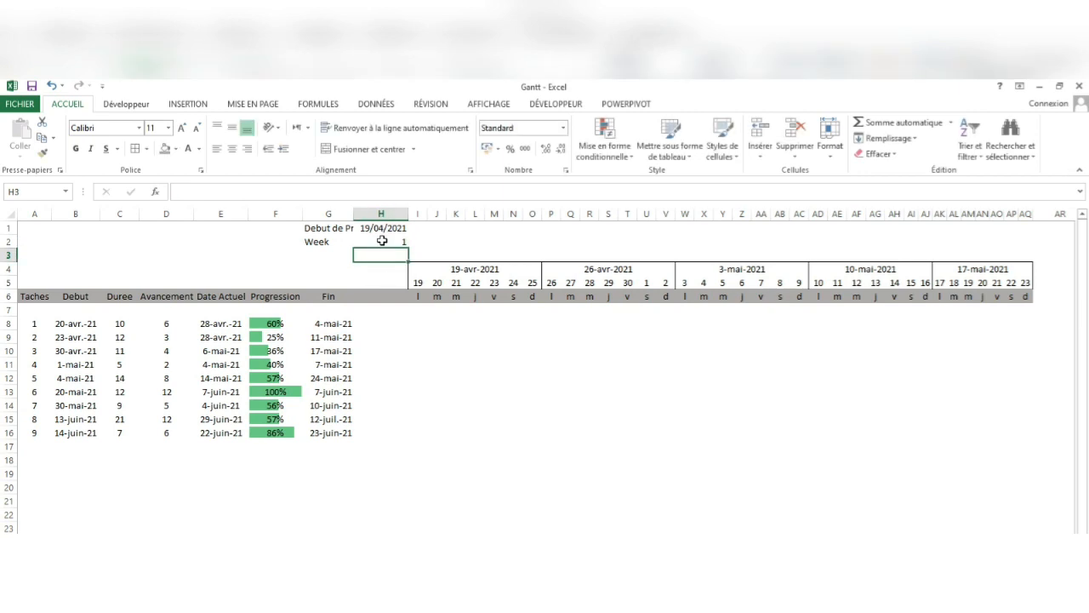
{"action": "left_click", "coordinate": [382, 241]}
{"action": "left_click", "coordinate": [232, 148]}
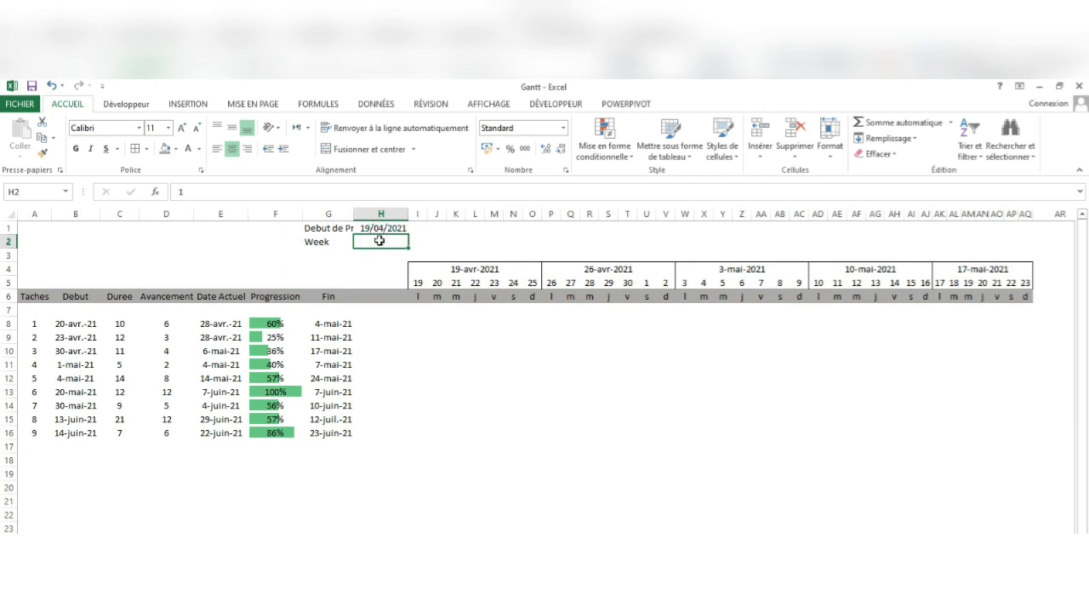
{"action": "left_click", "coordinate": [418, 282]}
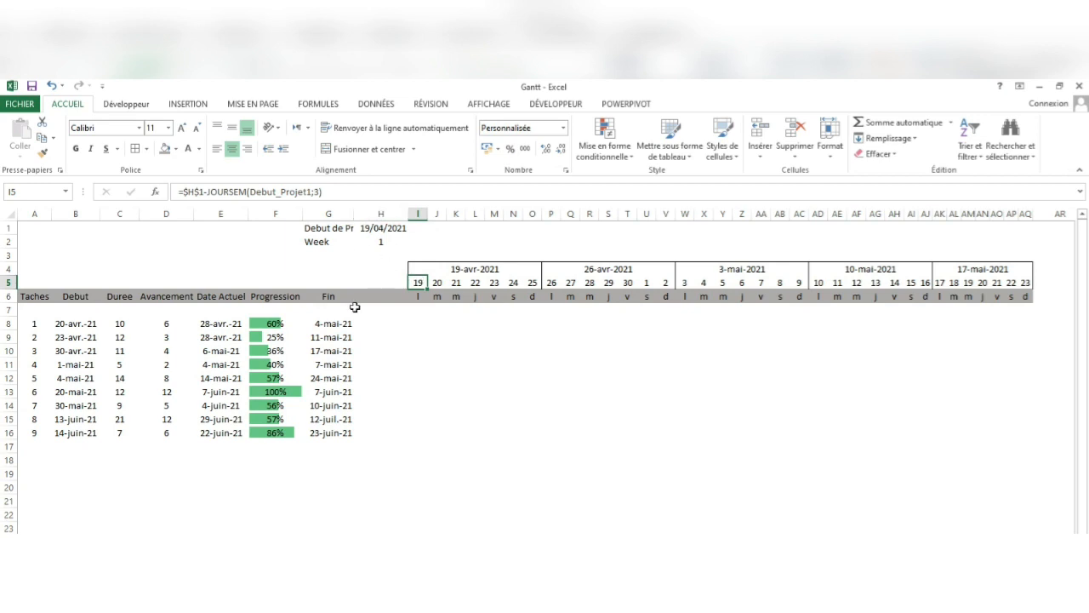
{"action": "left_click", "coordinate": [341, 194]}
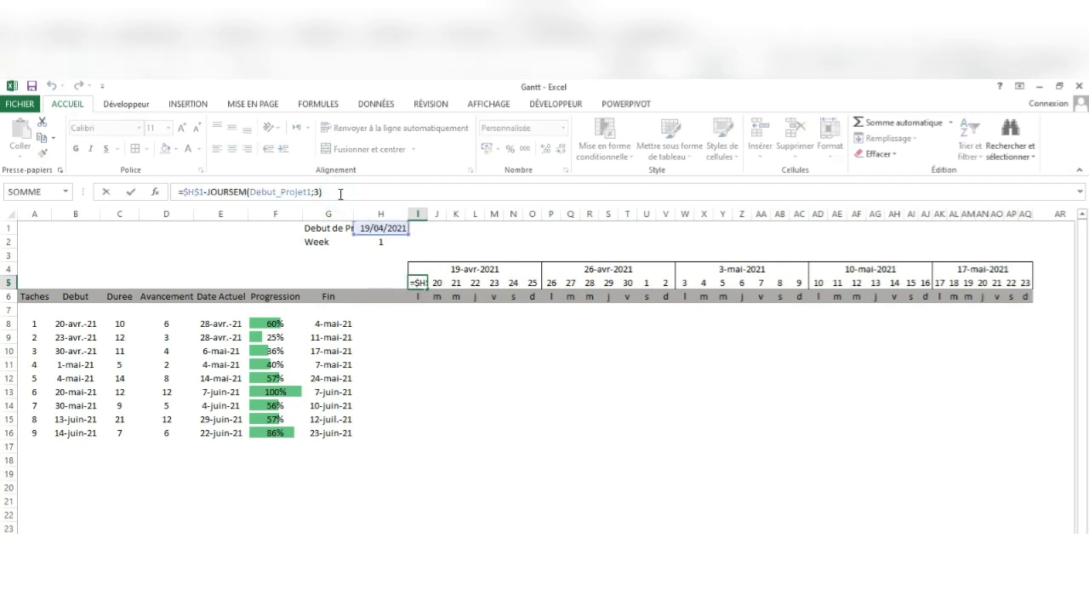
{"action": "type", "text": "+"}
{"action": "key", "text": "Escape"}
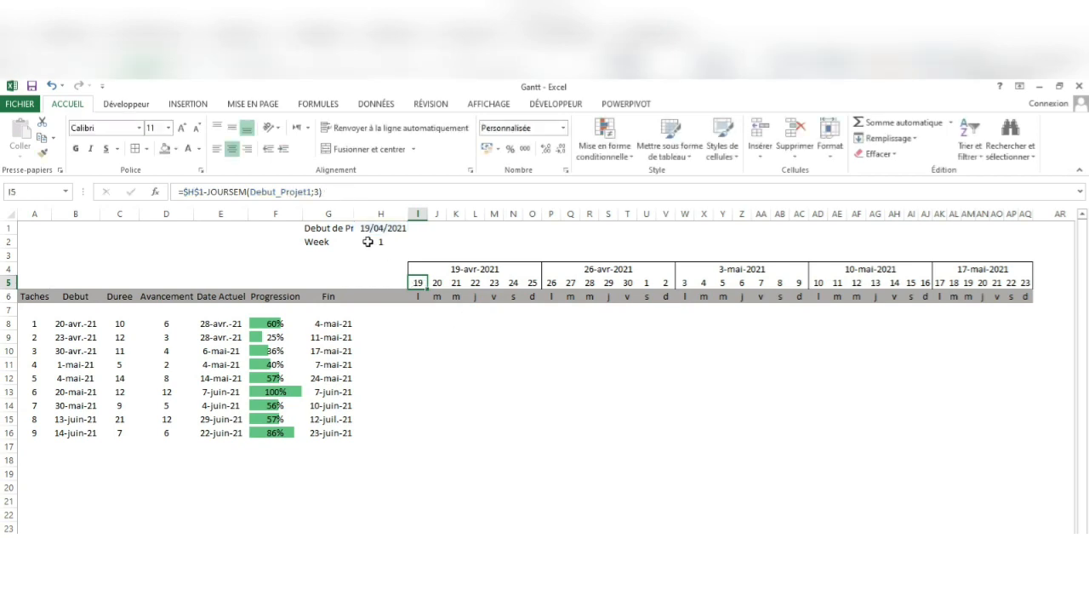
Step: Name cell H2 week1 and extend the first timeline date's formula in I5 with a week offset based on +(week1-1)*
{"action": "left_click", "coordinate": [368, 244]}
{"action": "left_click", "coordinate": [34, 192]}
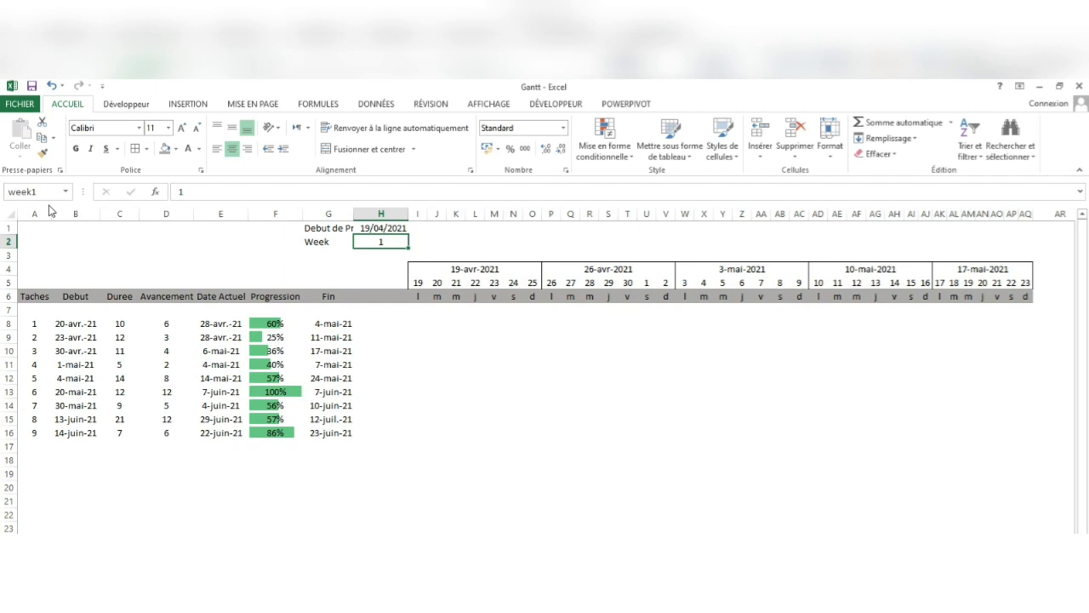
{"action": "left_click", "coordinate": [418, 284]}
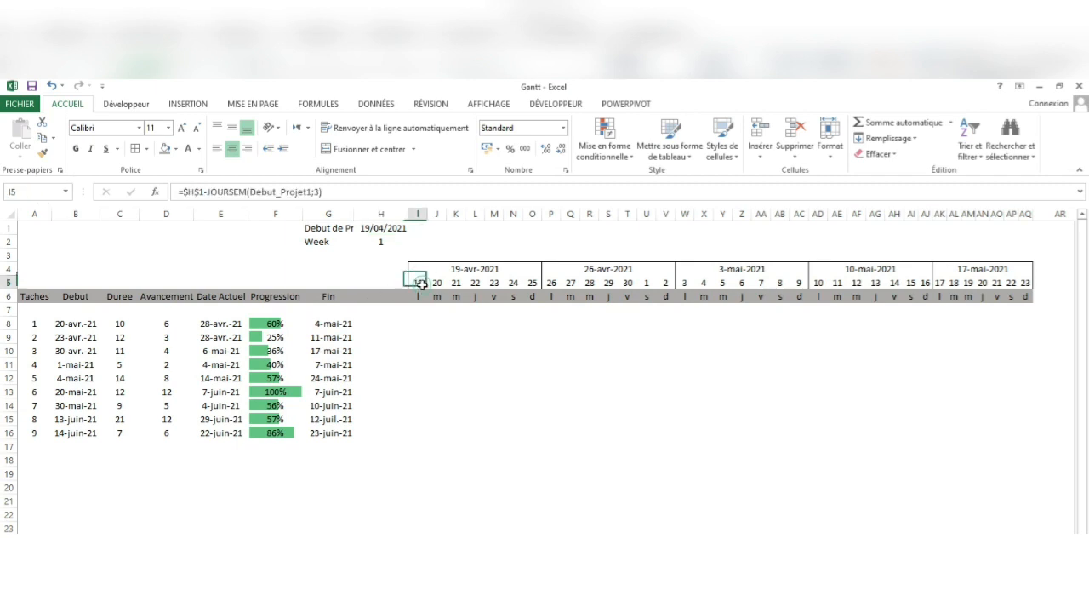
{"action": "left_click", "coordinate": [345, 190]}
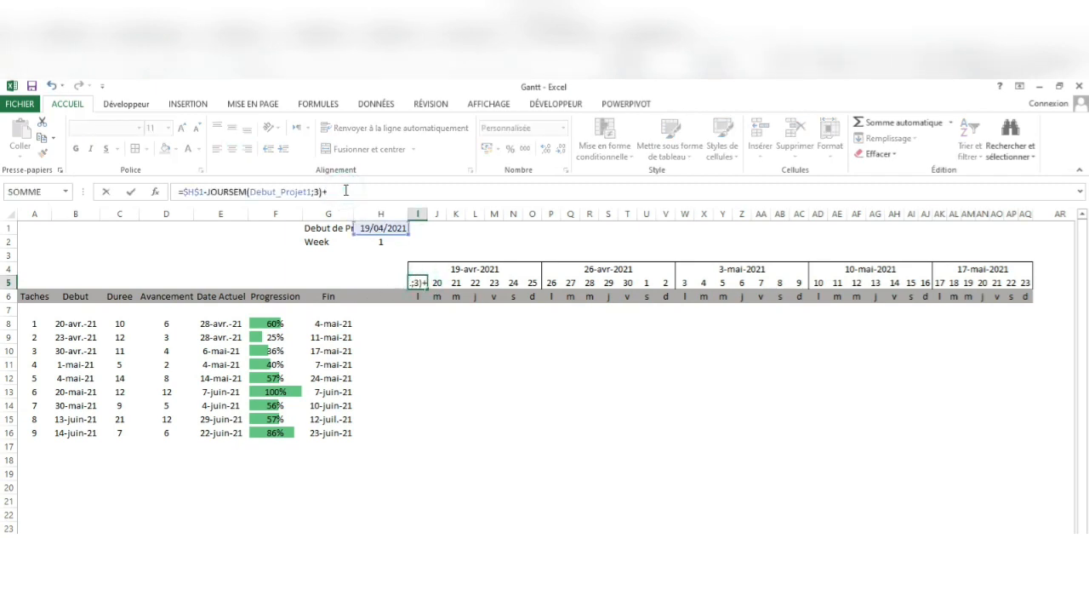
{"action": "type", "text": "+(week"}
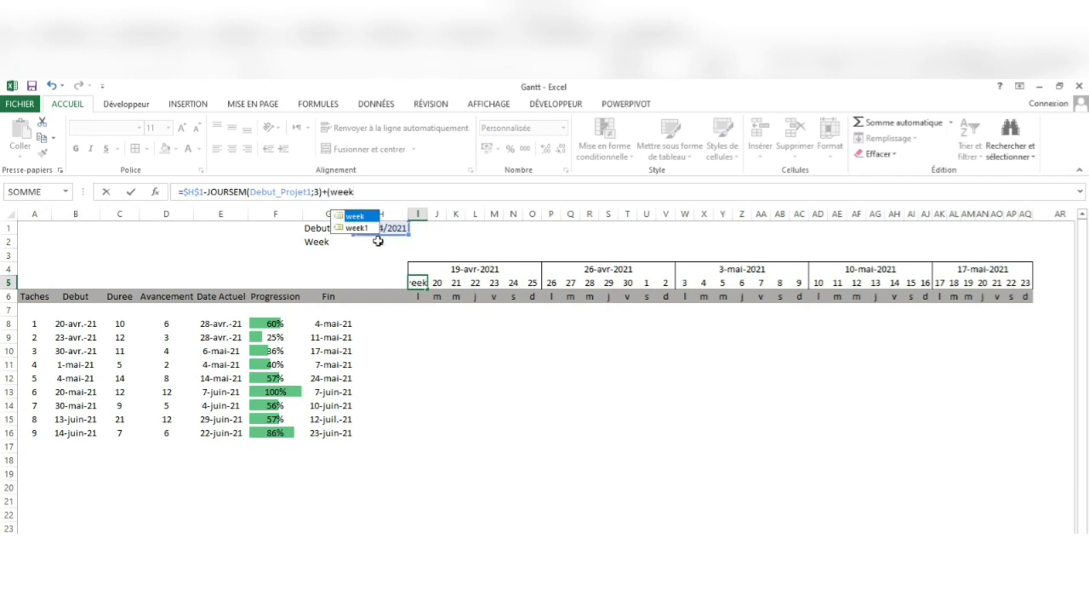
{"action": "double_click", "coordinate": [361, 229]}
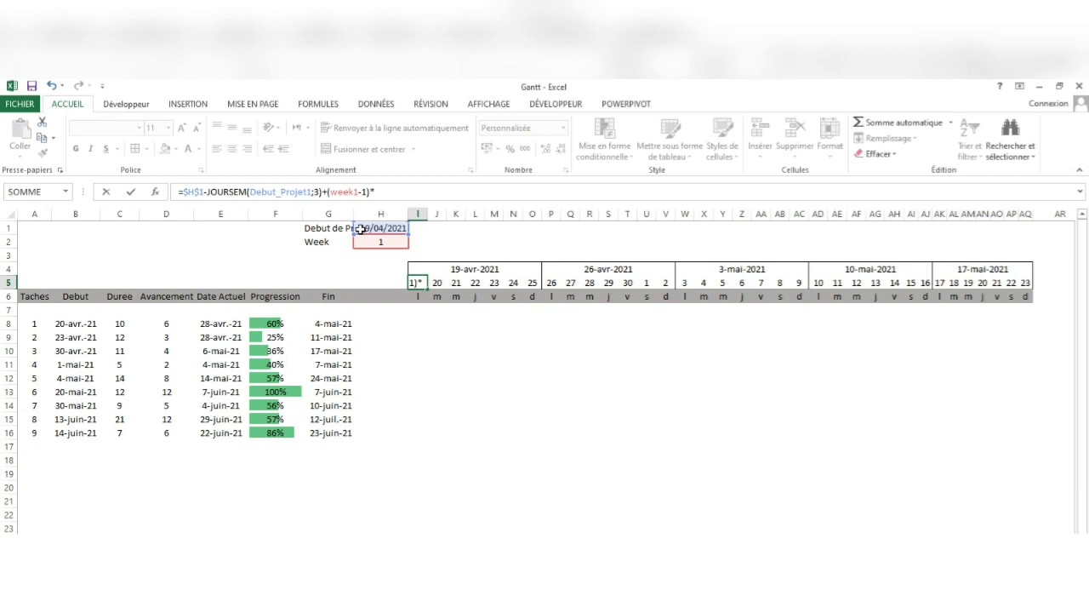
{"action": "key", "text": "Return"}
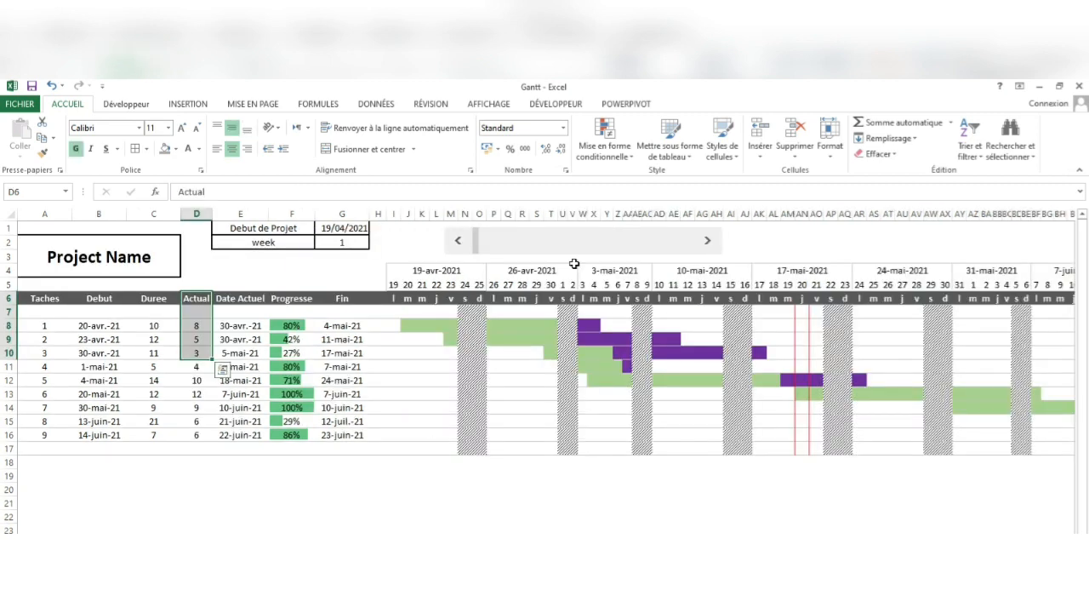
Step: Examine how the scroll bar on the finished Gantt sheet shifts the timeline forward and back to week 1, and return to the working sheet
{"action": "left_click", "coordinate": [707, 241]}
{"action": "left_click", "coordinate": [707, 241]}
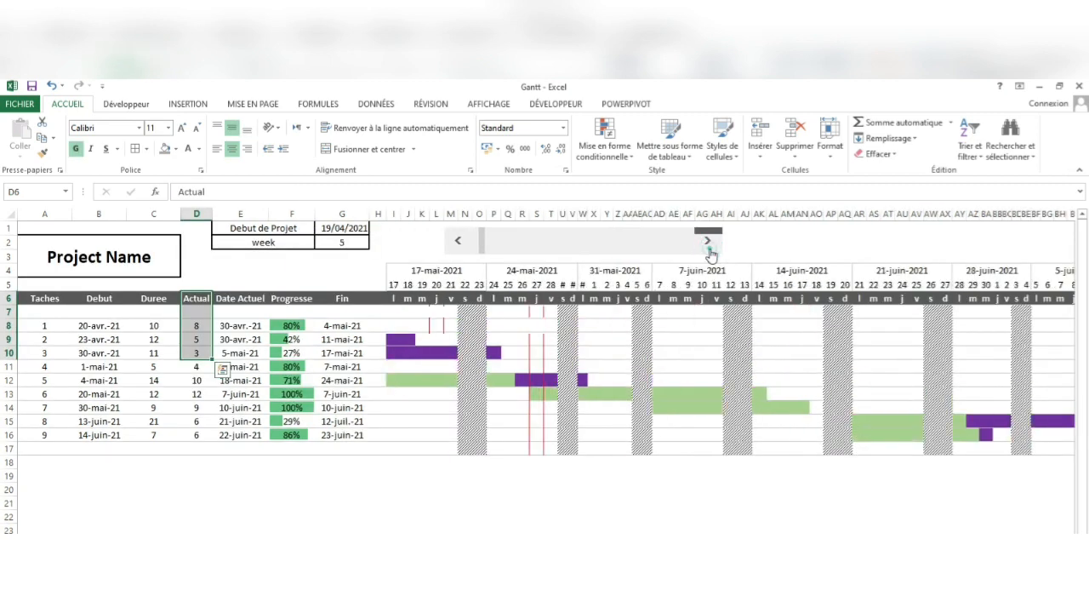
{"action": "left_click", "coordinate": [707, 241]}
{"action": "left_click", "coordinate": [457, 245]}
{"action": "left_click", "coordinate": [457, 245]}
{"action": "left_click", "coordinate": [457, 245]}
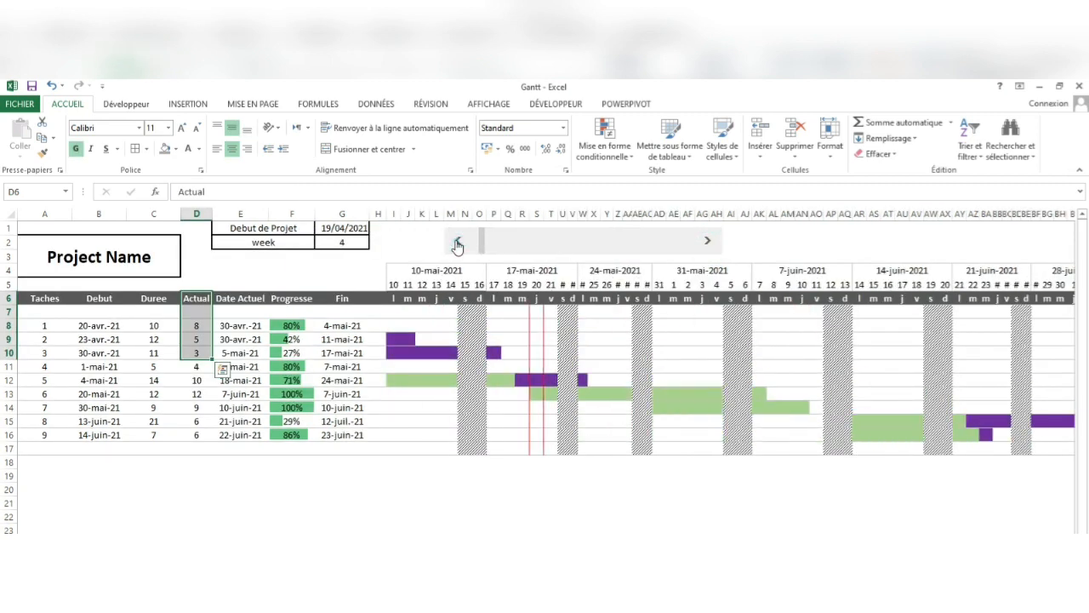
{"action": "left_click", "coordinate": [456, 245]}
{"action": "left_click", "coordinate": [457, 245]}
{"action": "left_click", "coordinate": [457, 245]}
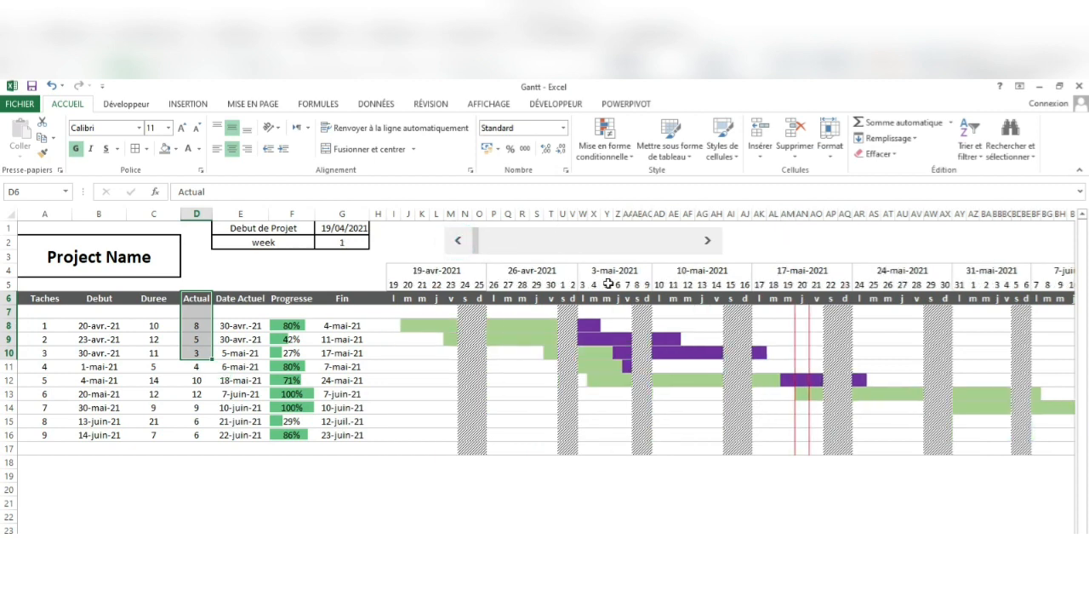
{"action": "left_click", "coordinate": [239, 543]}
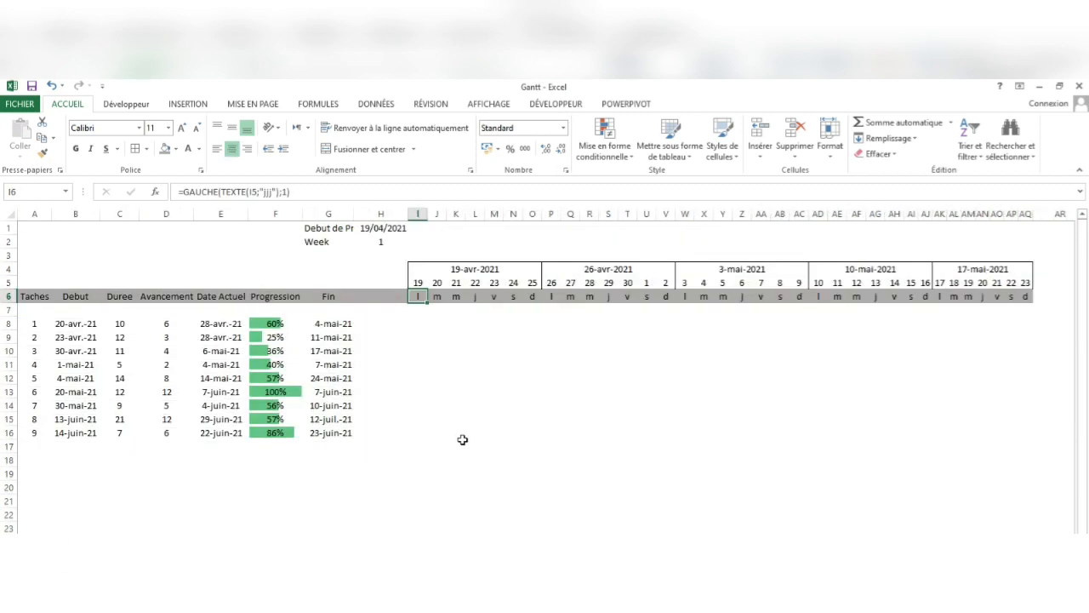
Step: Insert a blank row above row 4, which holds the timeline's week dates
{"action": "left_click", "coordinate": [9, 269]}
{"action": "right_click", "coordinate": [9, 269]}
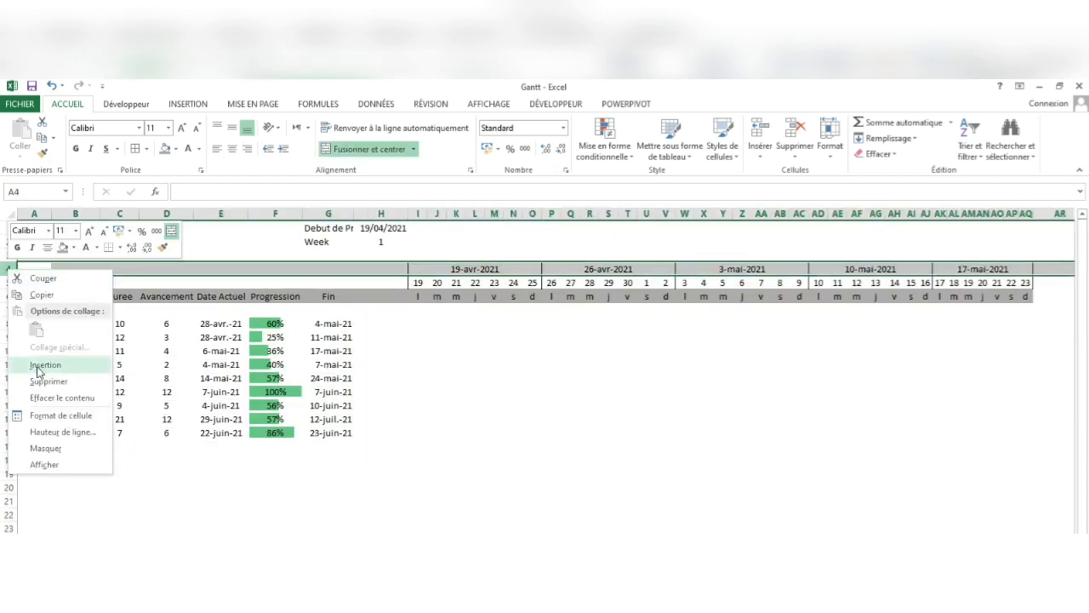
{"action": "left_click", "coordinate": [38, 368]}
{"action": "left_click", "coordinate": [10, 284]}
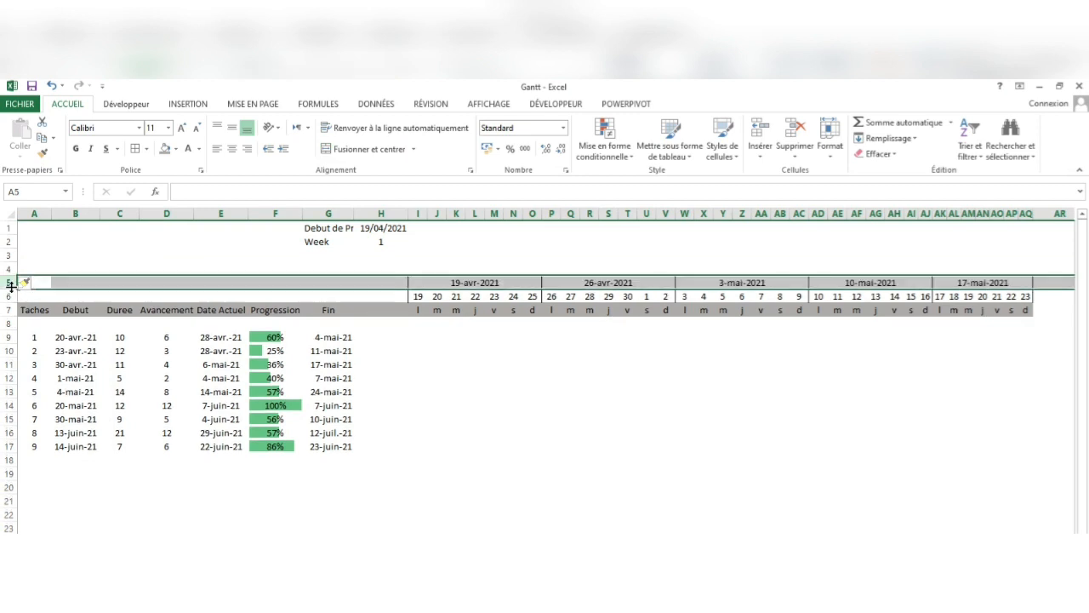
{"action": "right_click", "coordinate": [11, 284]}
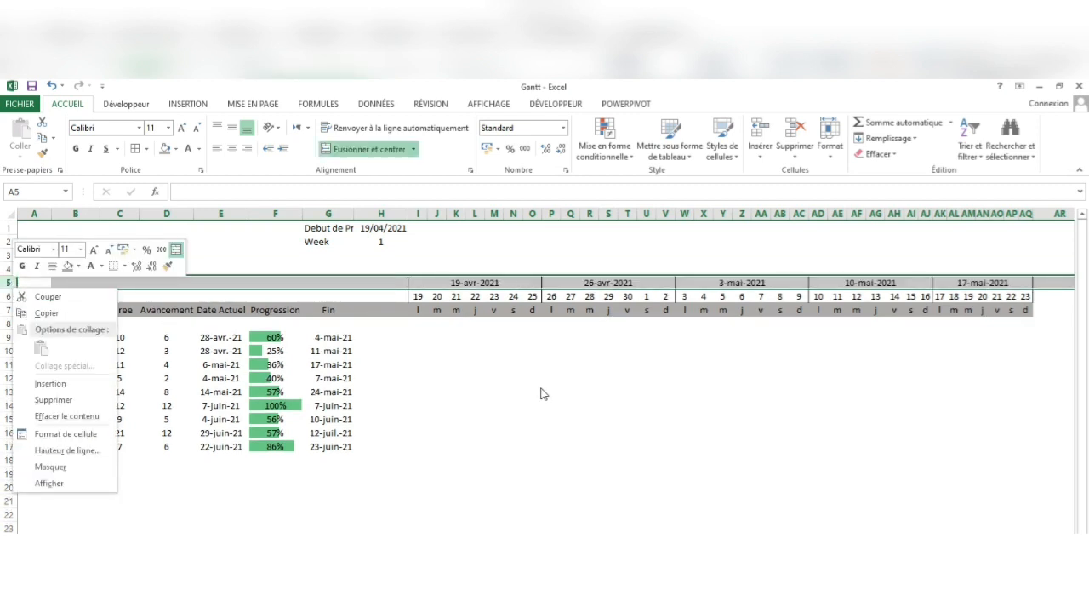
{"action": "left_click", "coordinate": [510, 349]}
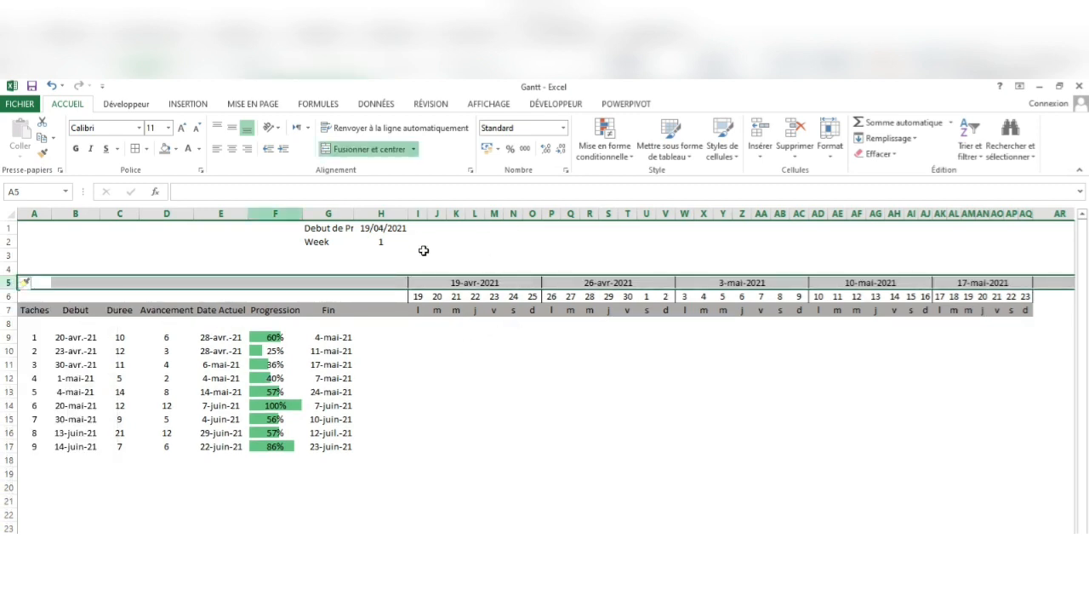
Step: Look through the form and ActiveX controls available for insertion on the sheet
{"action": "left_click", "coordinate": [474, 253]}
{"action": "left_click", "coordinate": [394, 149]}
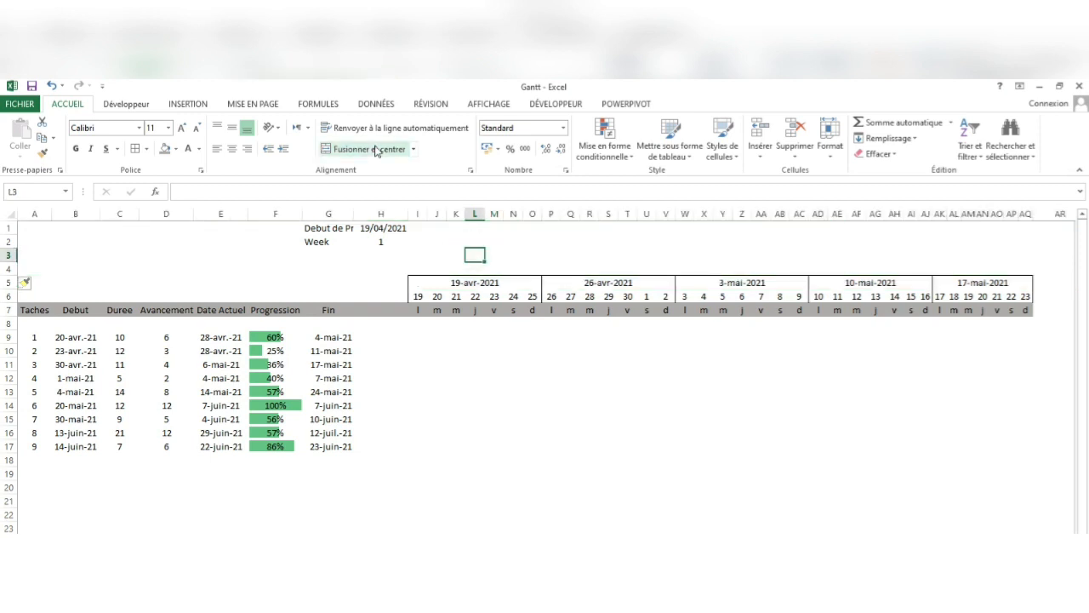
{"action": "left_click", "coordinate": [548, 104]}
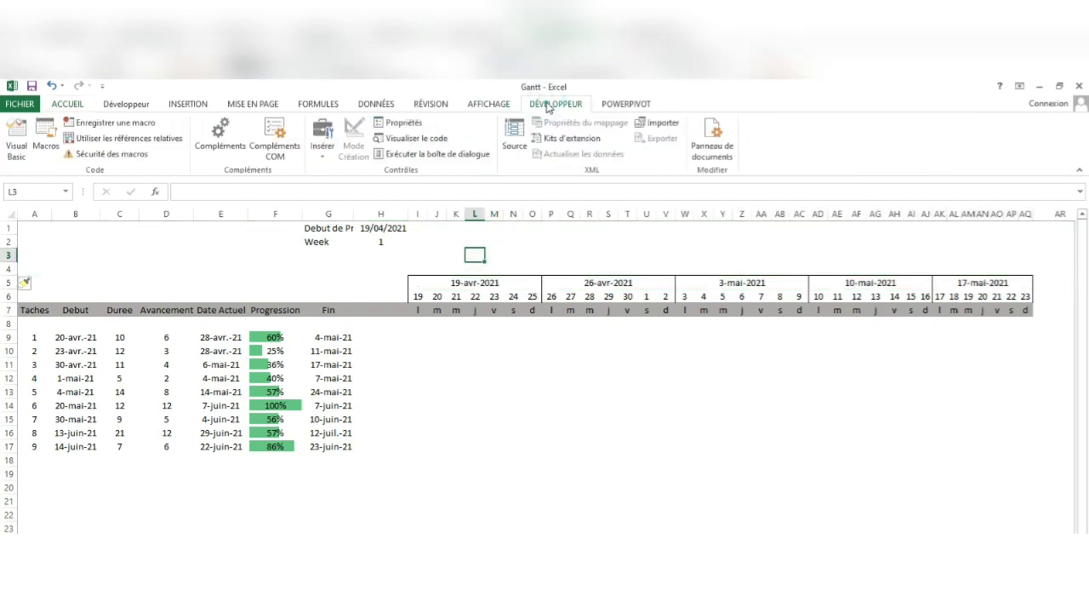
{"action": "left_click", "coordinate": [322, 147]}
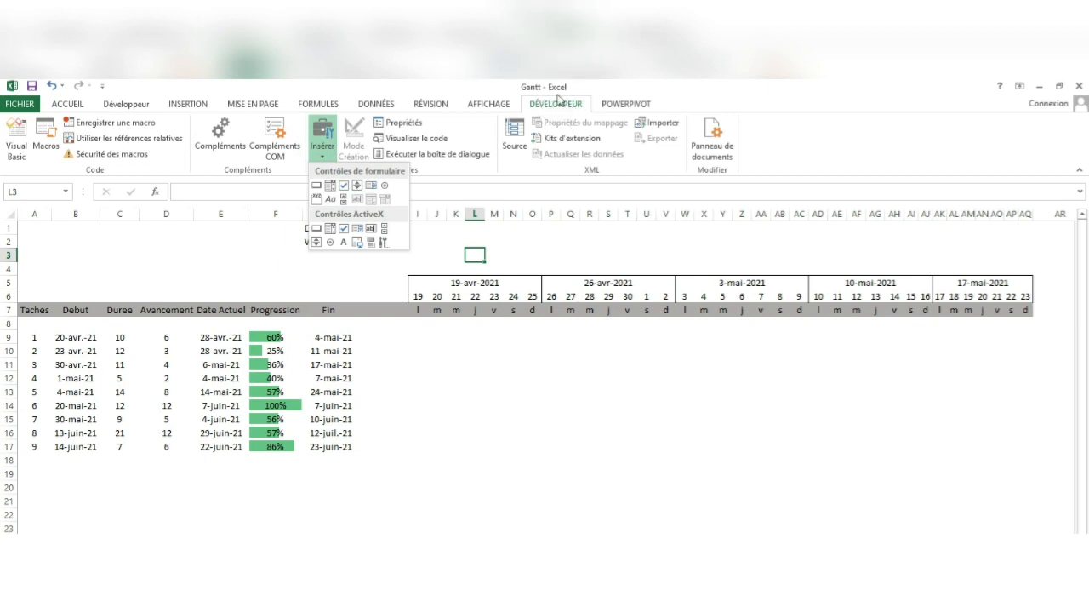
{"action": "left_click", "coordinate": [520, 257]}
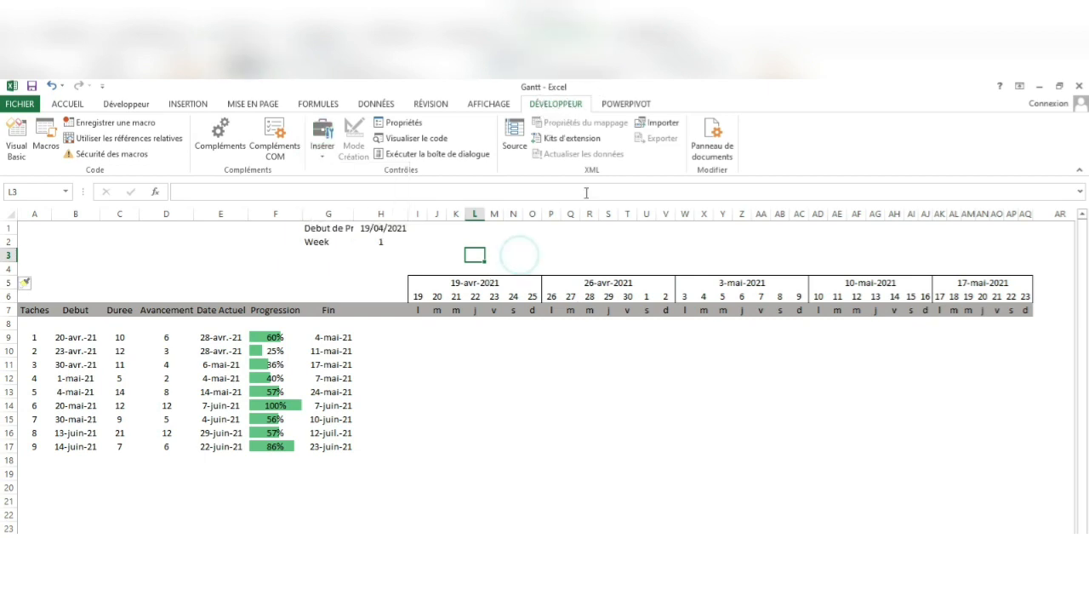
Step: Check in the Excel options' ribbon customization that the main Développeur commands are enabled, and close the options
{"action": "left_click", "coordinate": [18, 105]}
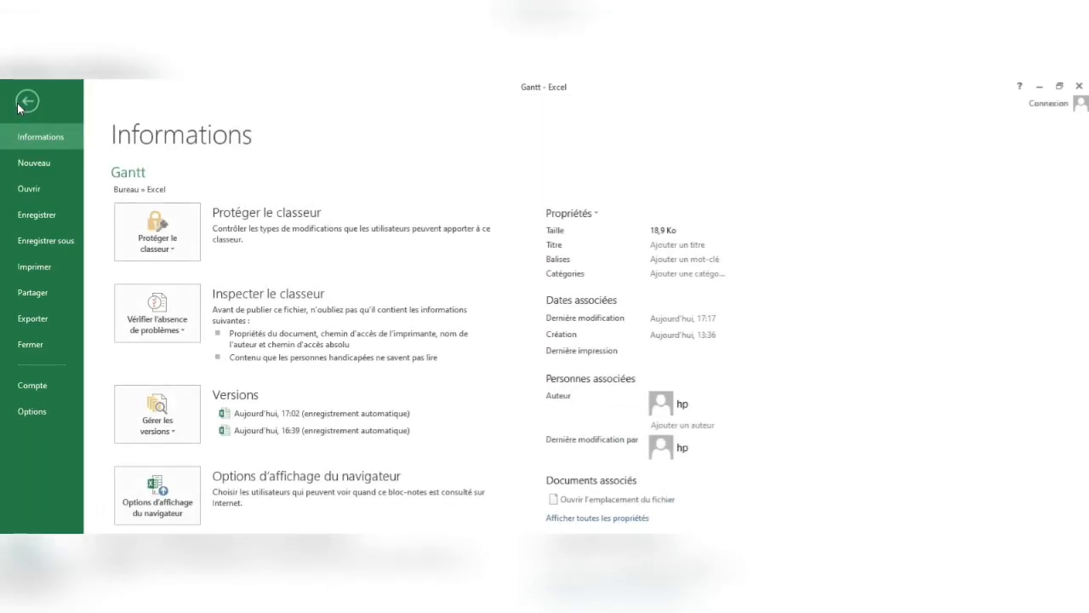
{"action": "left_click", "coordinate": [27, 103]}
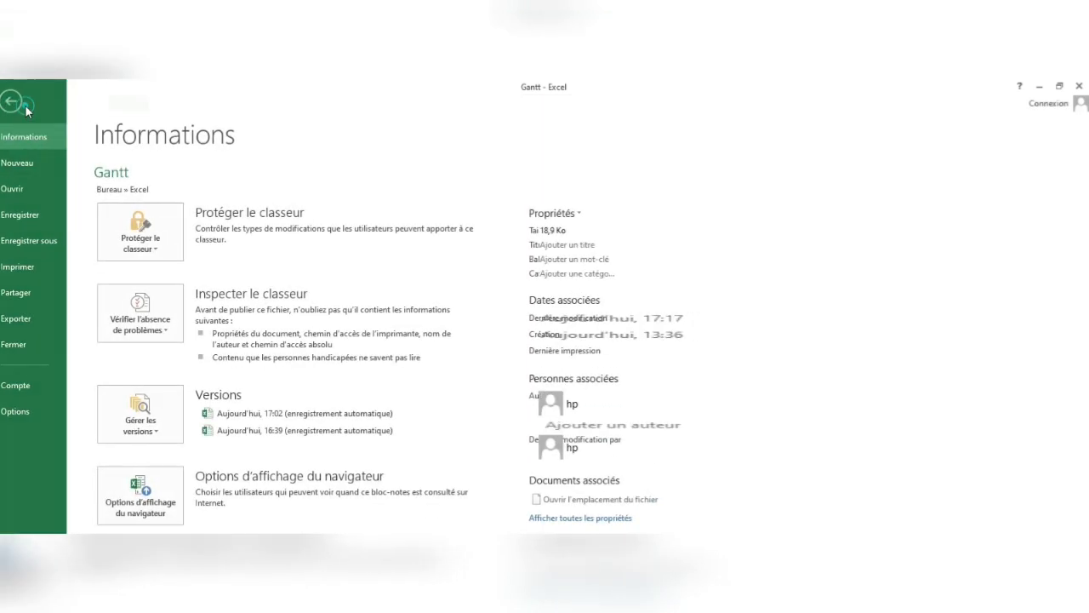
{"action": "left_click", "coordinate": [19, 105]}
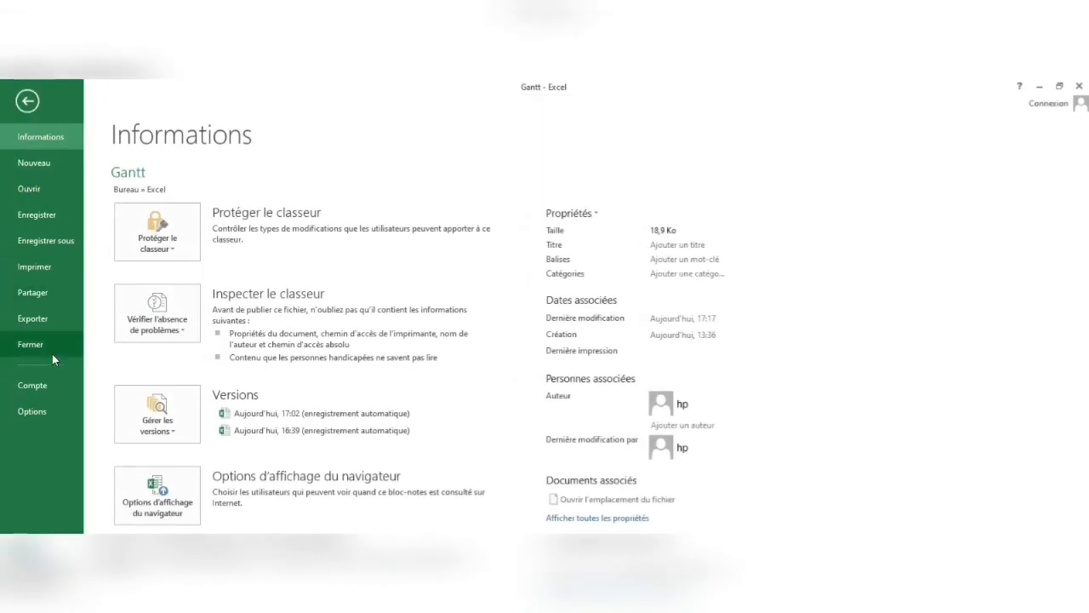
{"action": "left_click", "coordinate": [37, 414]}
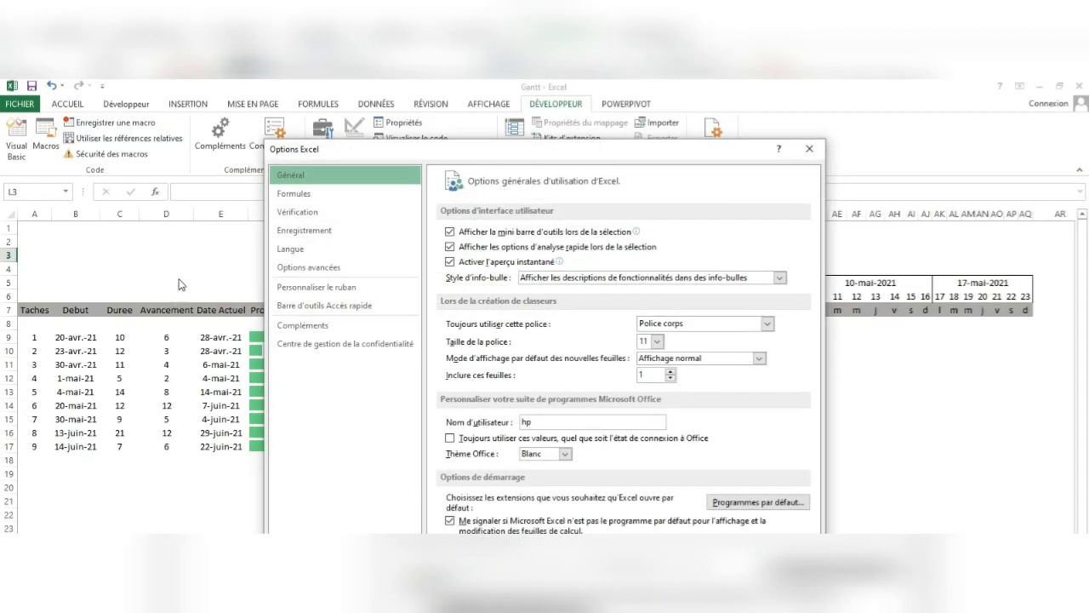
{"action": "left_click", "coordinate": [335, 269]}
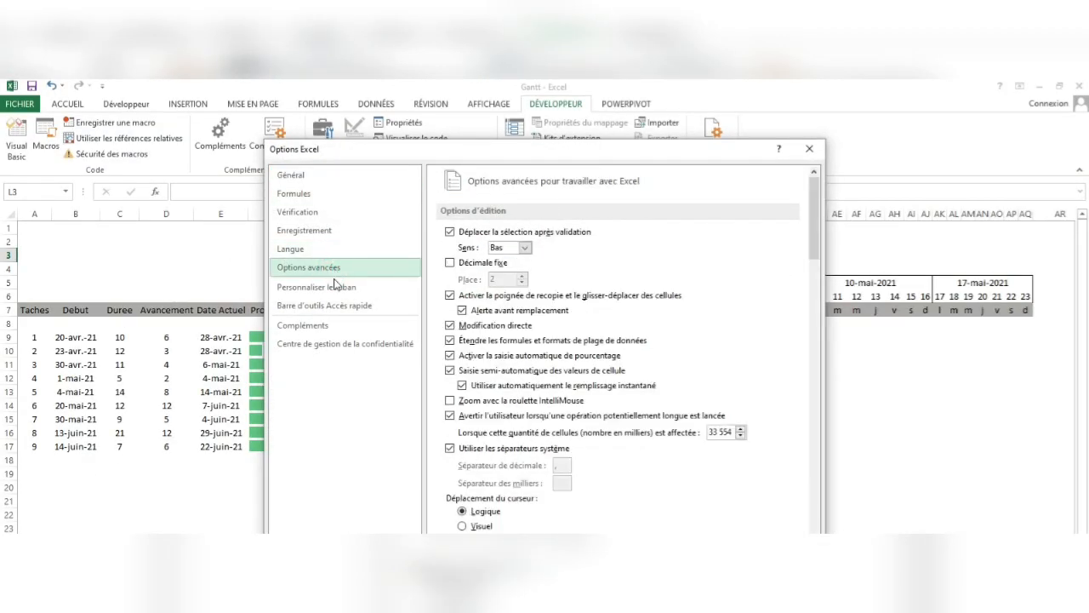
{"action": "scroll", "coordinate": [502, 428], "scroll_direction": "down", "scroll_amount": 10}
{"action": "scroll", "coordinate": [502, 428], "scroll_direction": "down", "scroll_amount": 5}
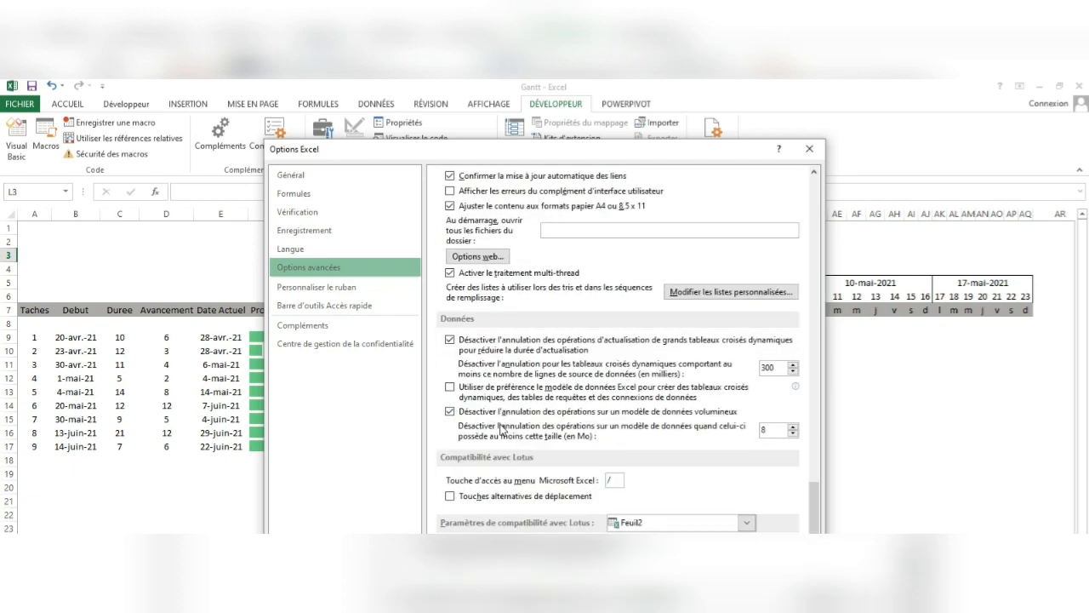
{"action": "left_click", "coordinate": [338, 290]}
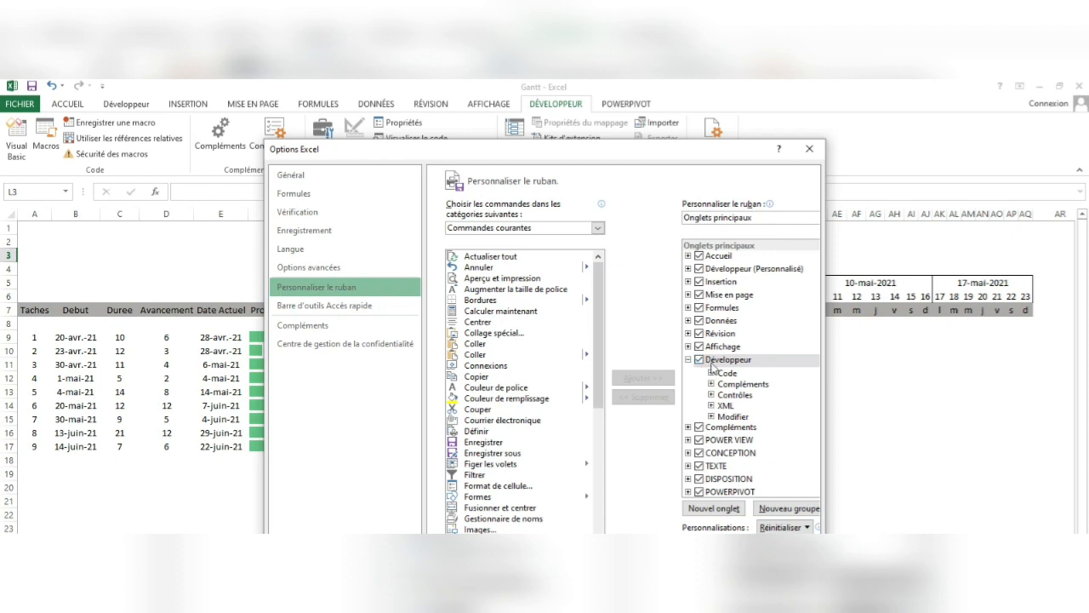
{"action": "left_click", "coordinate": [728, 581]}
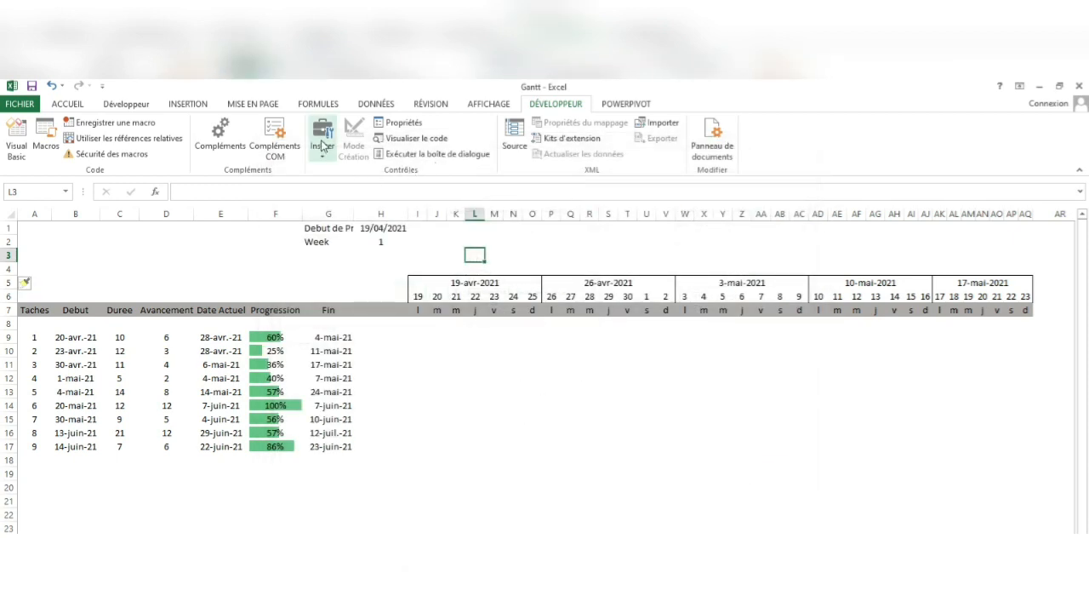
Step: Insert a horizontal scroll bar form control above the timeline, spanning about columns I to X over rows 2 and 3
{"action": "left_click", "coordinate": [323, 152]}
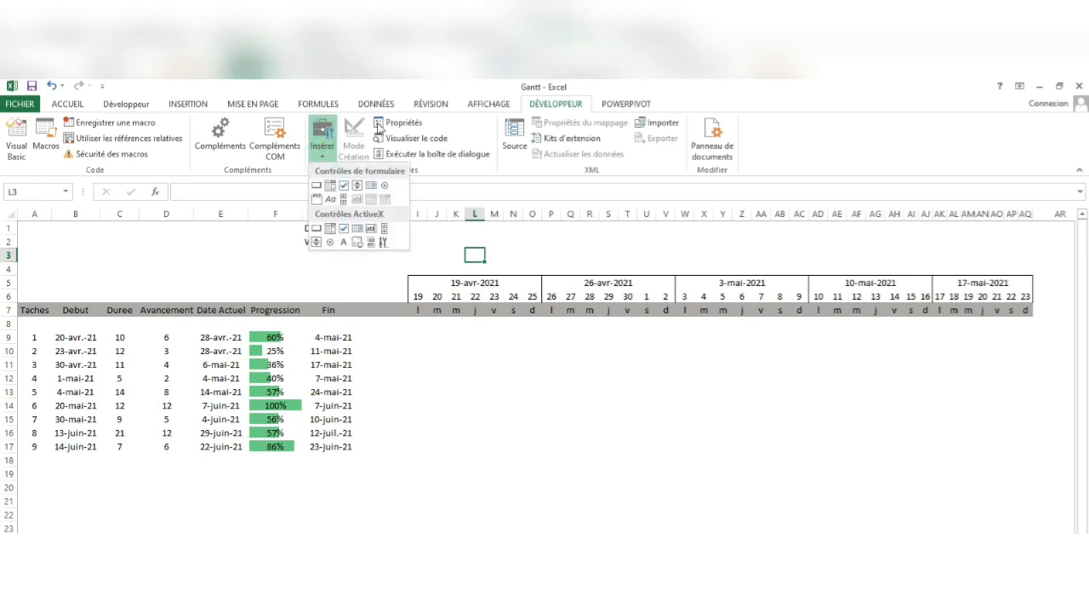
{"action": "left_click", "coordinate": [344, 202]}
{"action": "mouse_move", "coordinate": [440, 238]}
{"action": "left_mouse_down"}
{"action": "mouse_move", "coordinate": [519, 257]}
{"action": "mouse_move", "coordinate": [721, 269]}
{"action": "left_mouse_up"}
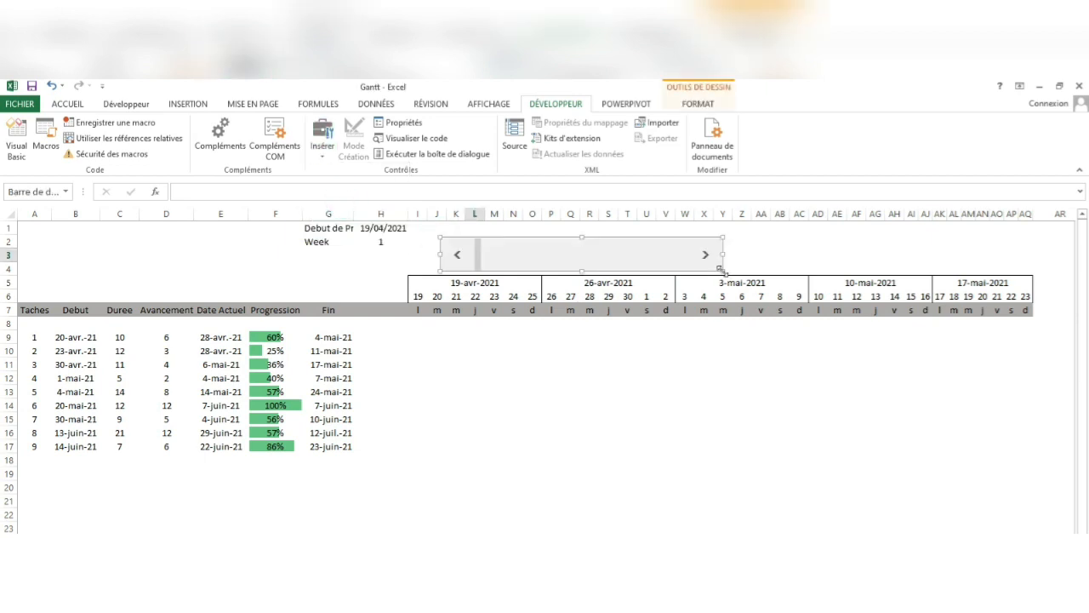
{"action": "left_click_drag", "start_coordinate": [583, 271], "coordinate": [556, 251]}
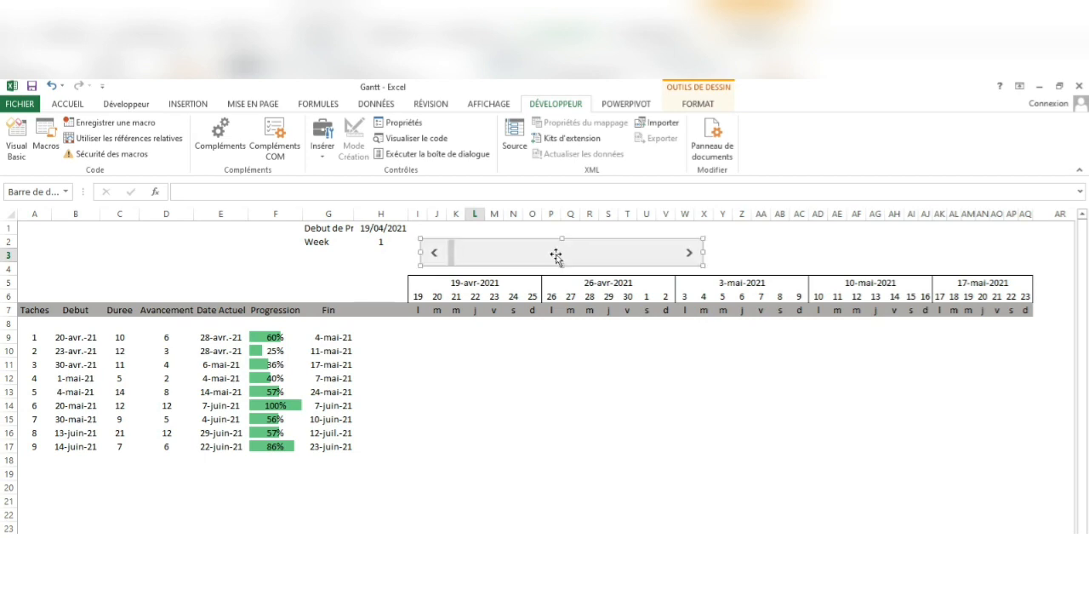
Step: Link the scroll bar to cell $H$2 and adjust its page change value in the control settings
{"action": "right_click", "coordinate": [490, 253]}
{"action": "left_click", "coordinate": [526, 361]}
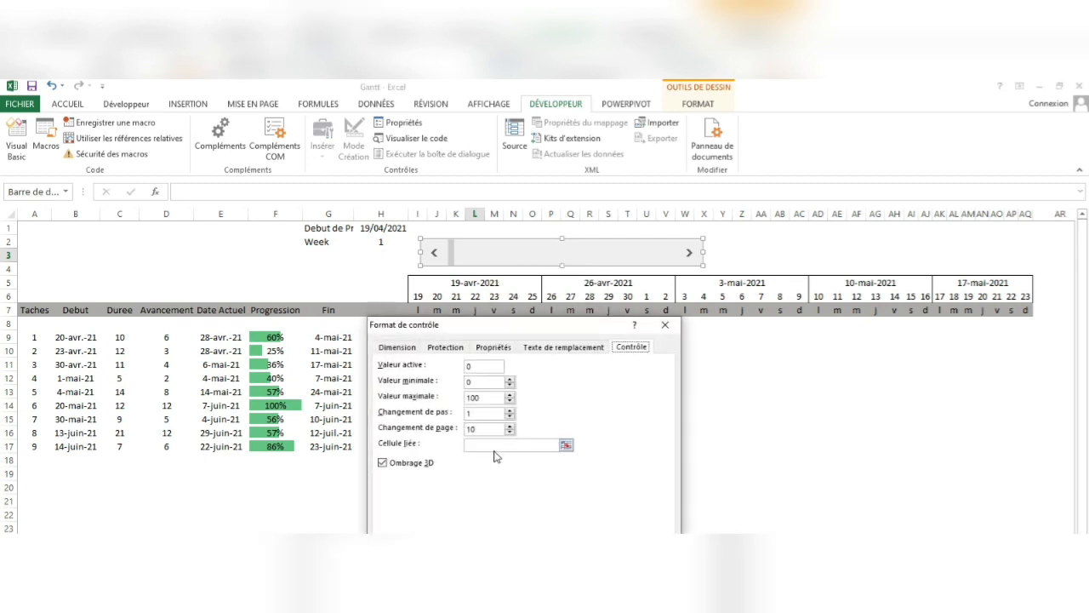
{"action": "left_click", "coordinate": [566, 446]}
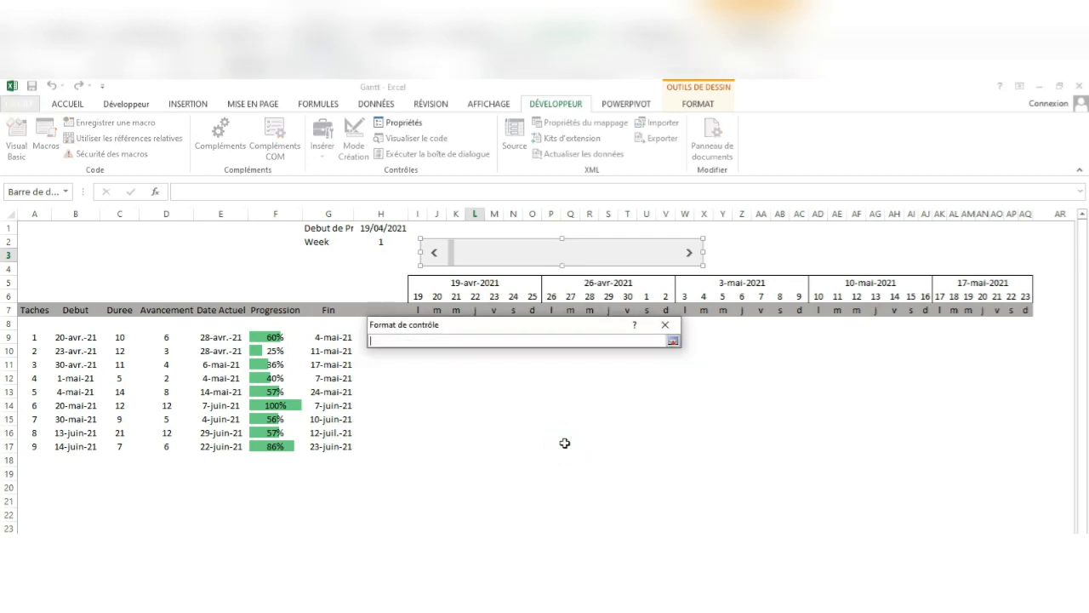
{"action": "left_click", "coordinate": [381, 244]}
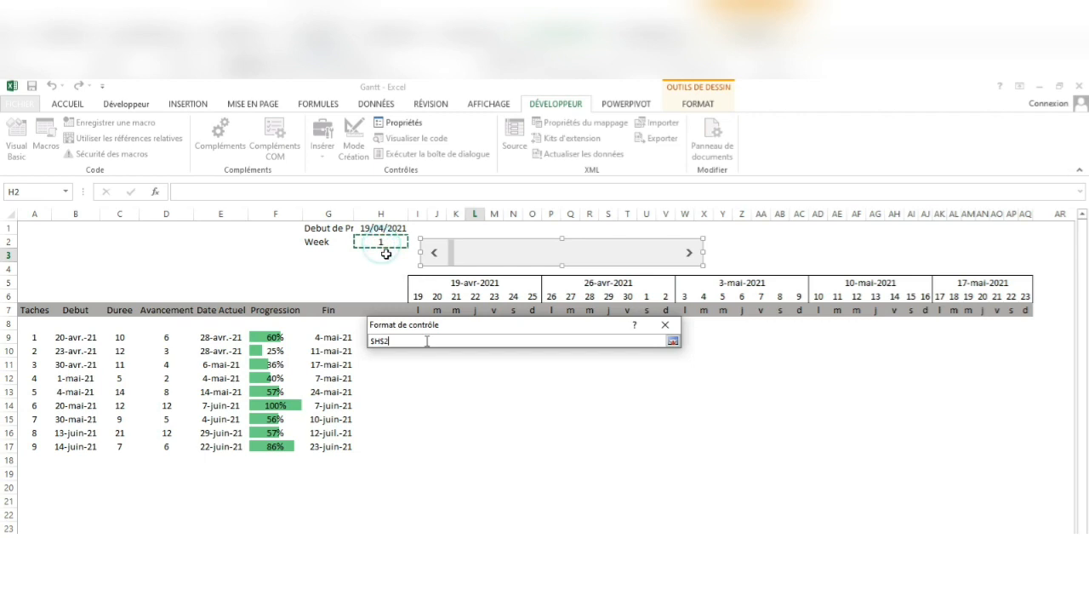
{"action": "left_click", "coordinate": [674, 340]}
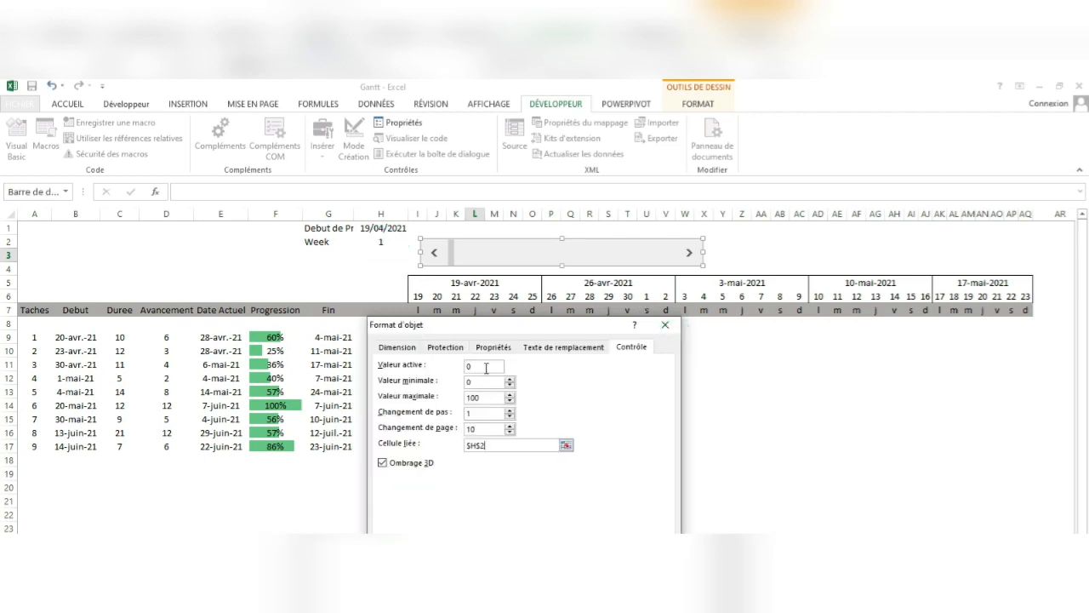
{"action": "left_click", "coordinate": [486, 367]}
{"action": "left_click", "coordinate": [481, 381]}
{"action": "left_click", "coordinate": [479, 428]}
{"action": "key", "text": "BackSpace"}
{"action": "key", "text": "Return"}
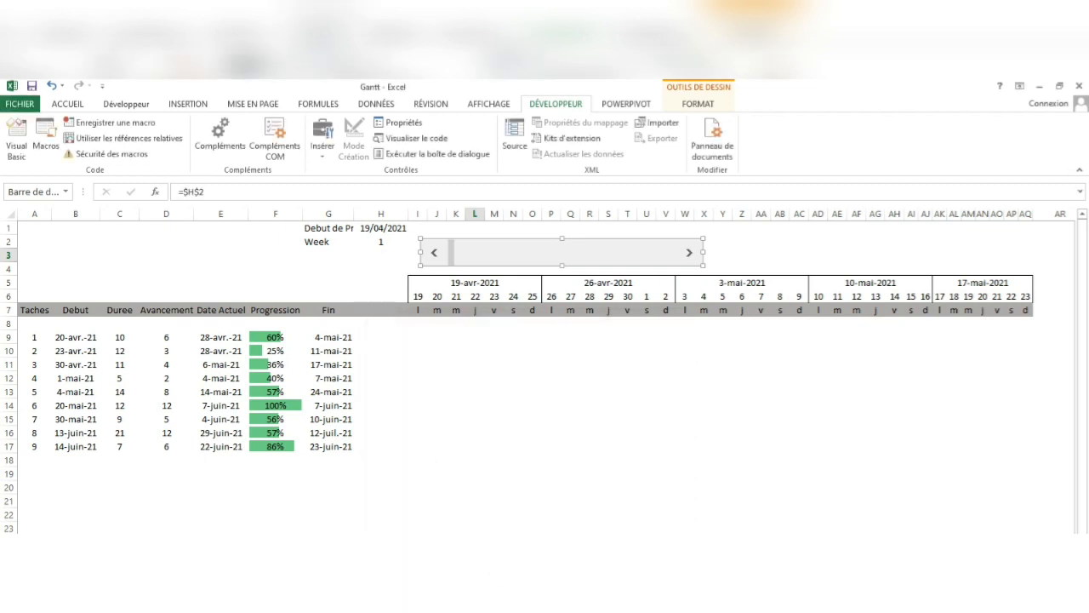
Step: Test the scroll bar by stepping the timeline forward to week 5 and back to week 1
{"action": "left_click", "coordinate": [692, 261]}
{"action": "left_click", "coordinate": [613, 393]}
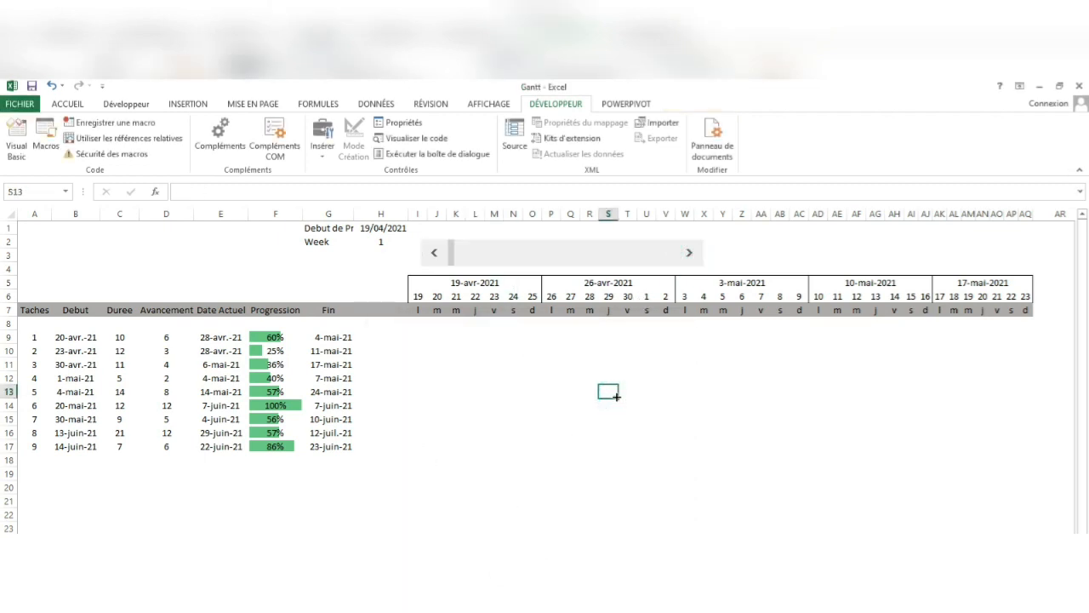
{"action": "left_click", "coordinate": [691, 250]}
{"action": "left_click", "coordinate": [691, 250]}
{"action": "left_click", "coordinate": [690, 250]}
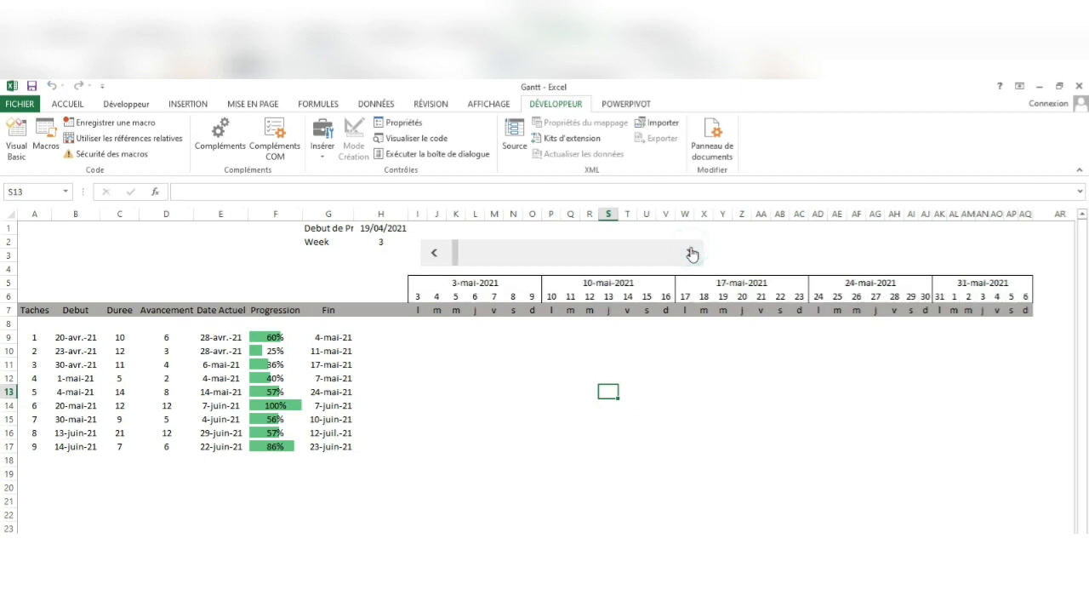
{"action": "left_click", "coordinate": [691, 251]}
{"action": "left_click", "coordinate": [691, 250]}
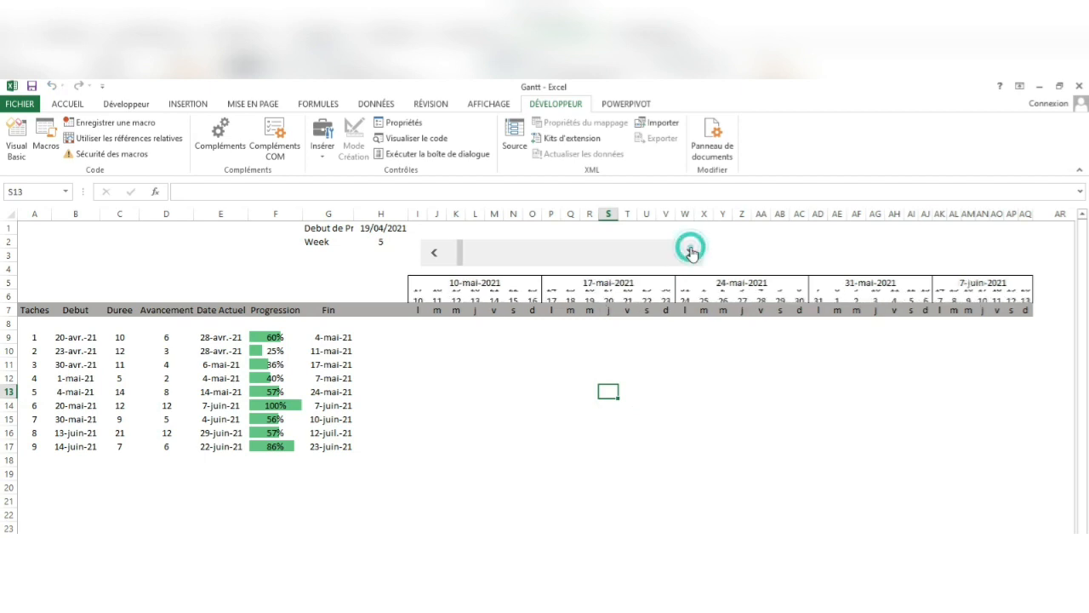
{"action": "left_click", "coordinate": [434, 253]}
{"action": "left_click", "coordinate": [434, 253]}
{"action": "left_click", "coordinate": [434, 252]}
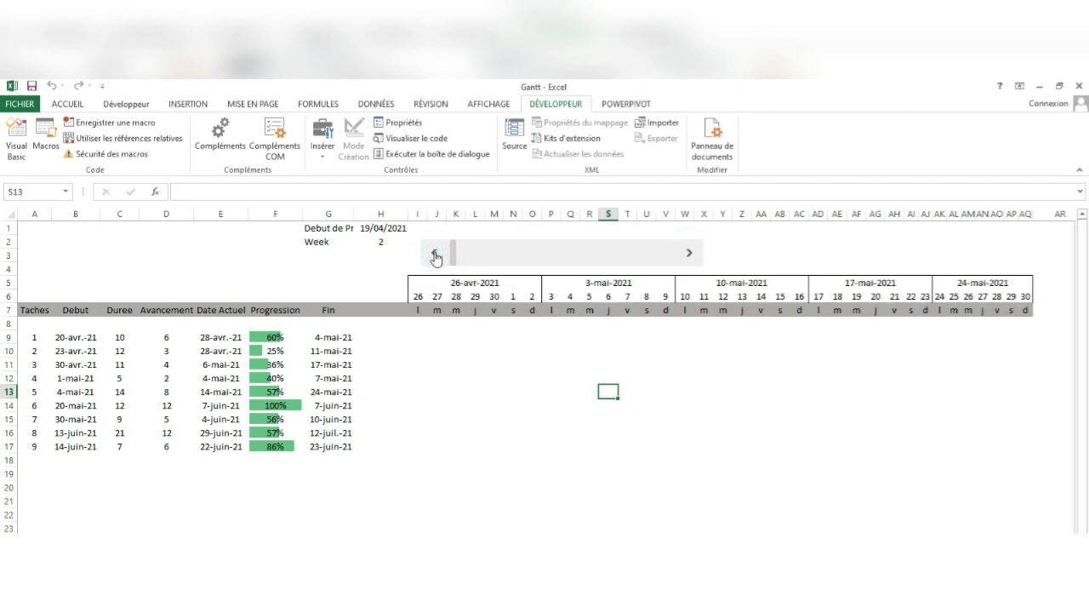
{"action": "left_click", "coordinate": [435, 254]}
{"action": "left_click", "coordinate": [430, 390]}
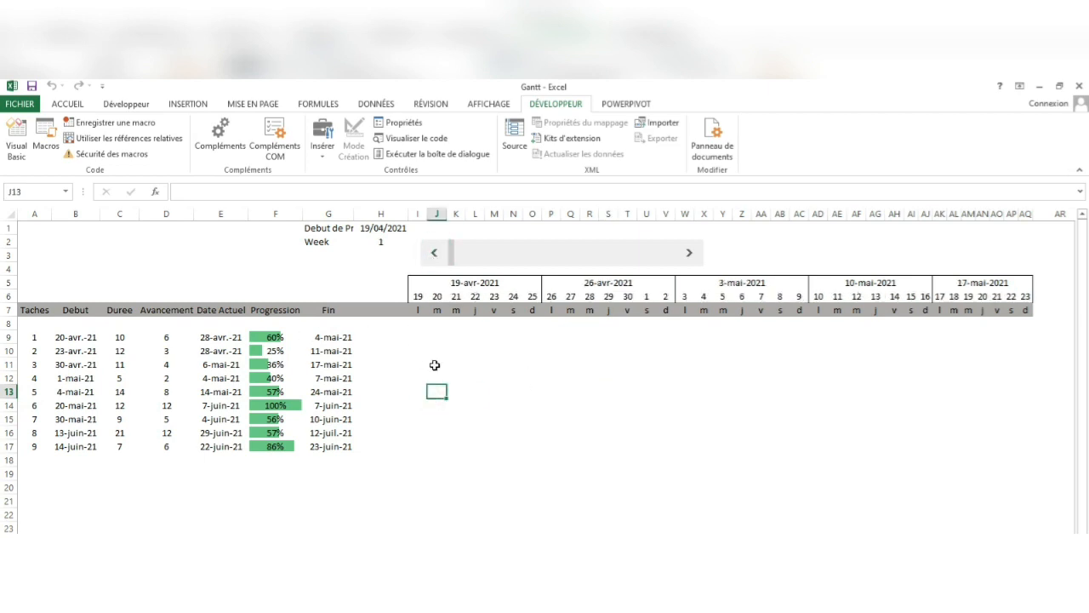
Step: Add horizontal borders above, between and below the rows of range A8:AQ17
{"action": "left_click", "coordinate": [384, 351]}
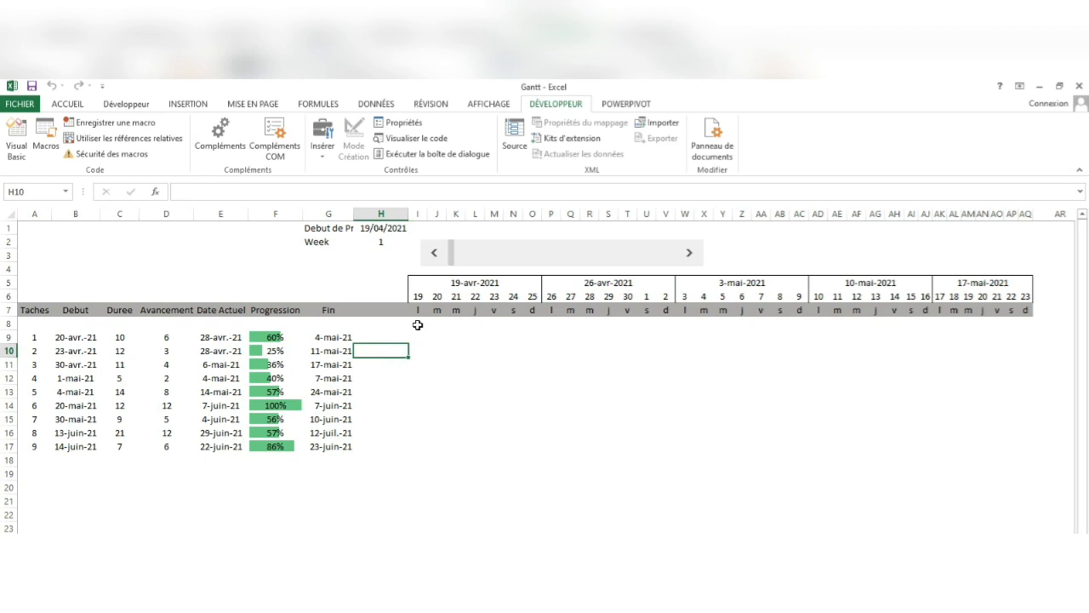
{"action": "left_click_drag", "start_coordinate": [34, 324], "coordinate": [1028, 450]}
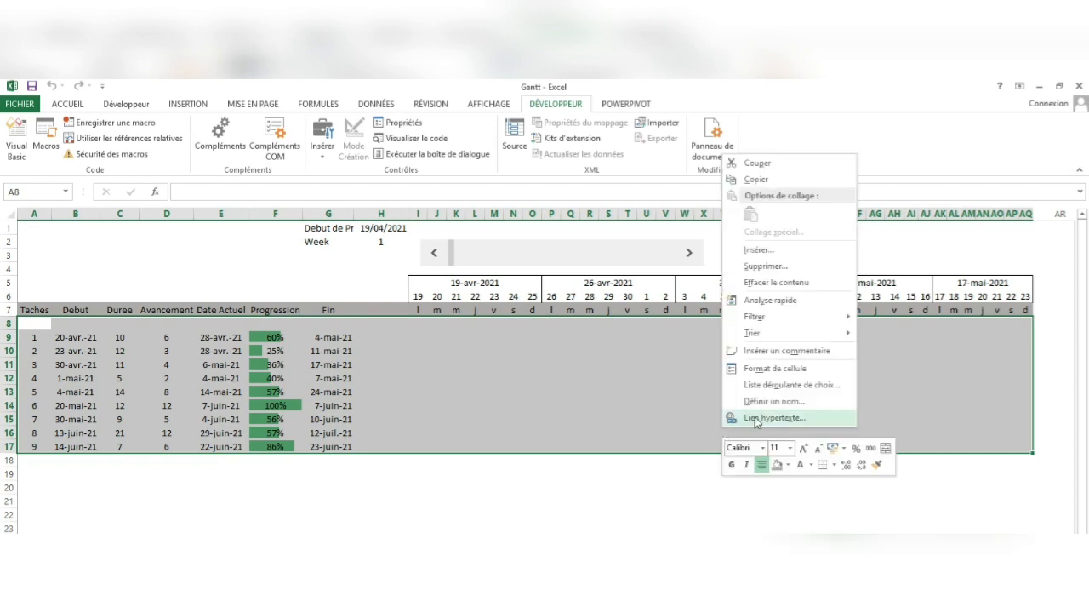
{"action": "left_click", "coordinate": [773, 370]}
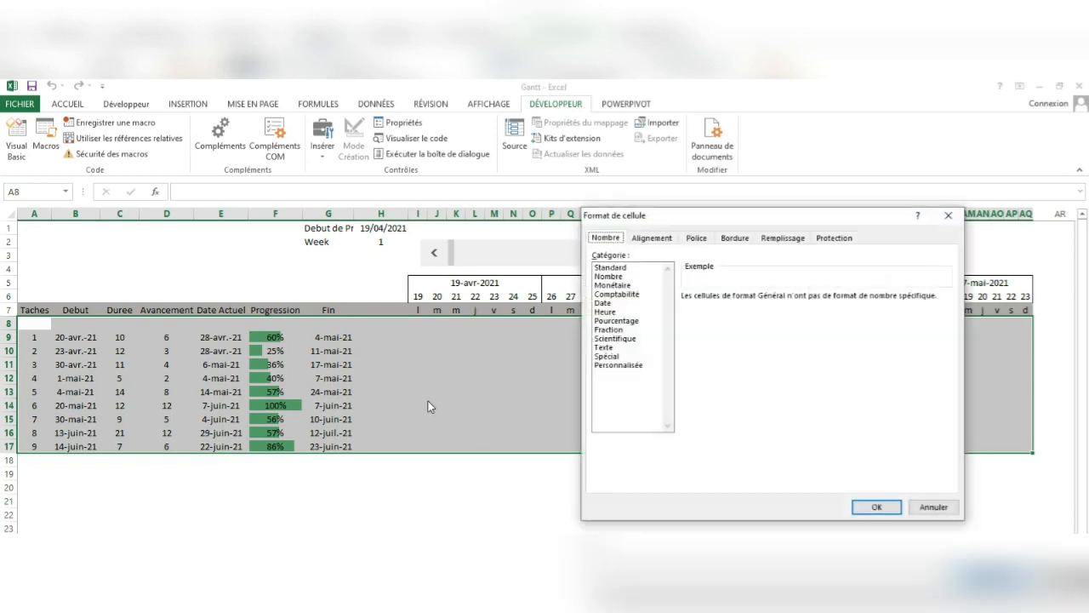
{"action": "left_click", "coordinate": [737, 238]}
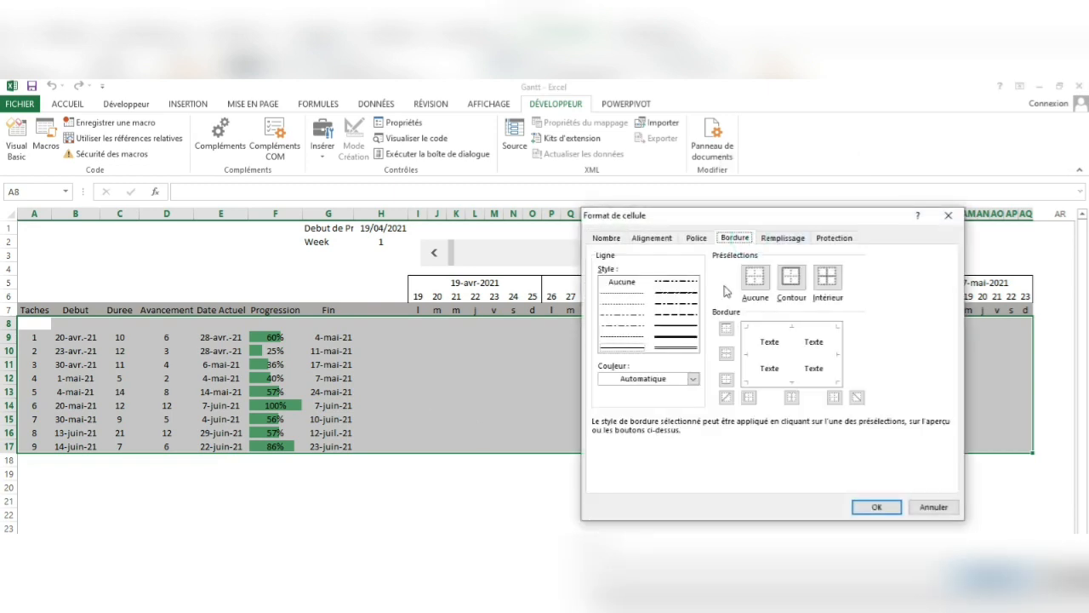
{"action": "left_click", "coordinate": [760, 325]}
{"action": "left_click", "coordinate": [763, 354]}
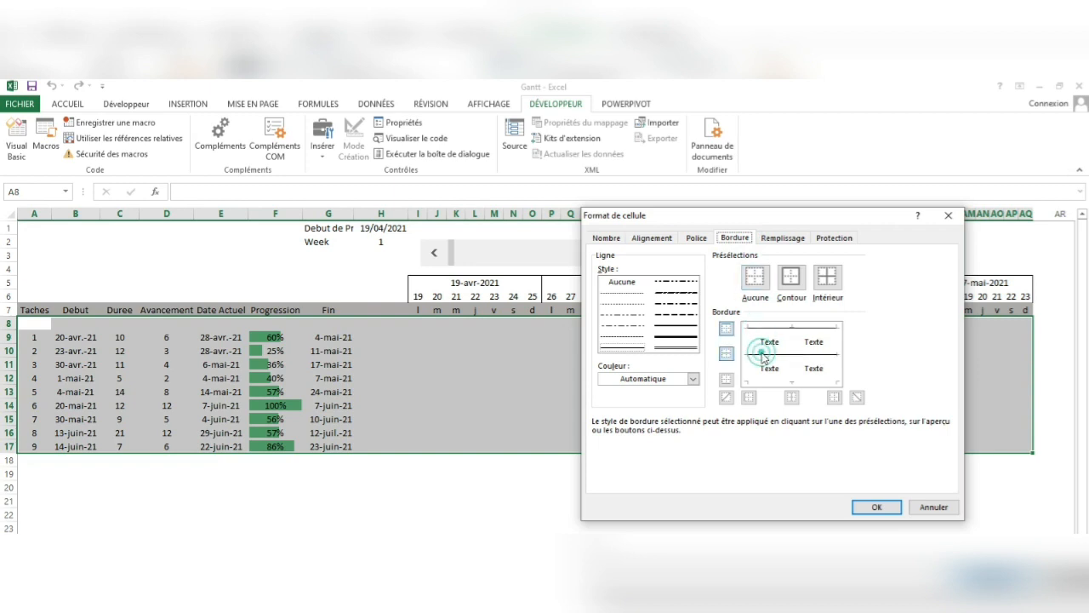
{"action": "left_click", "coordinate": [762, 381]}
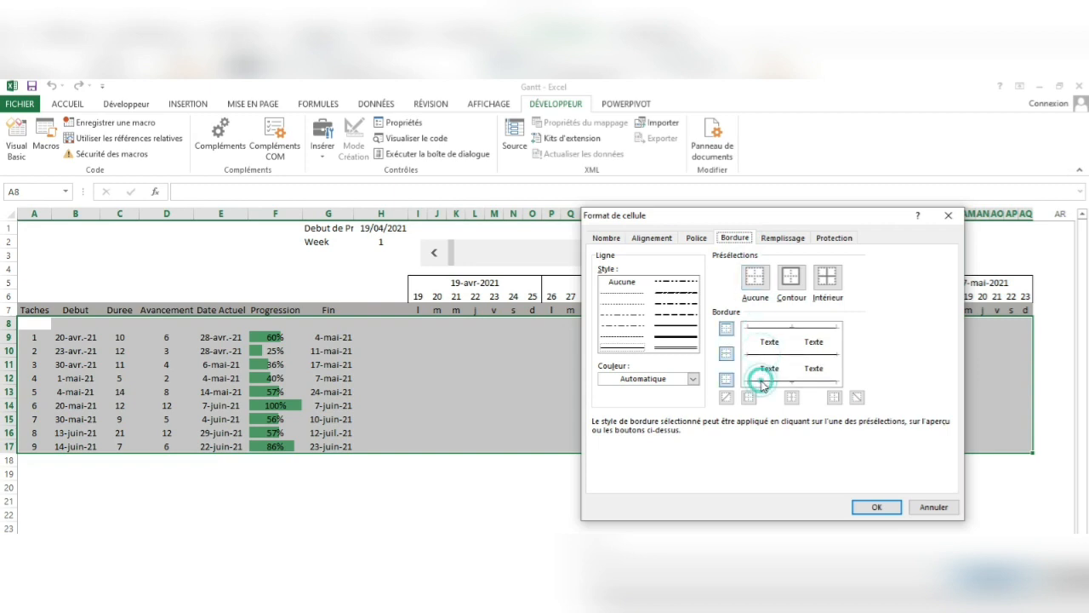
{"action": "left_click", "coordinate": [863, 511]}
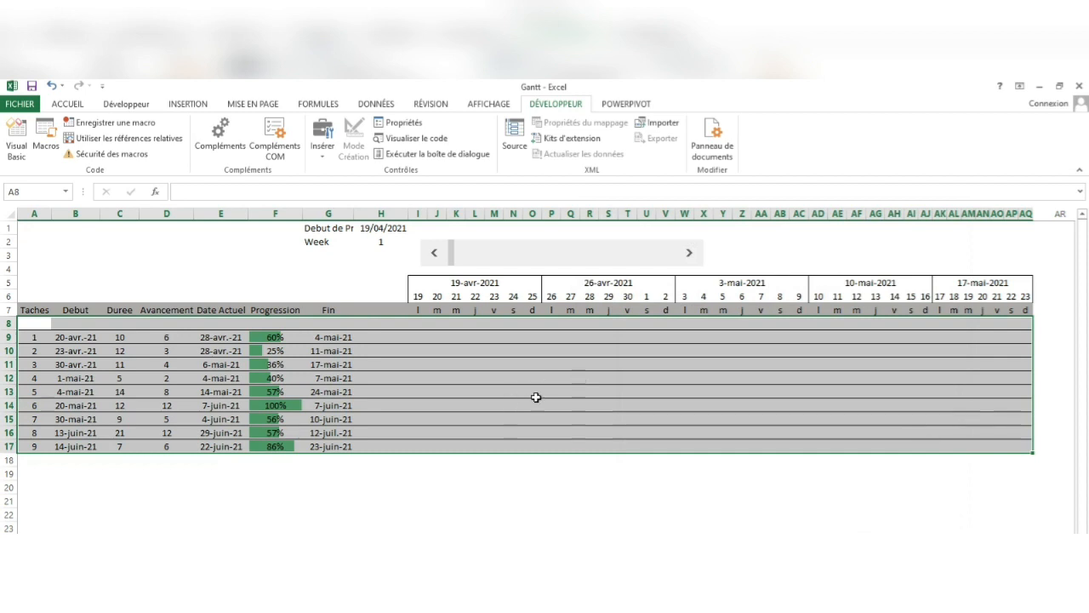
{"action": "left_click", "coordinate": [606, 500]}
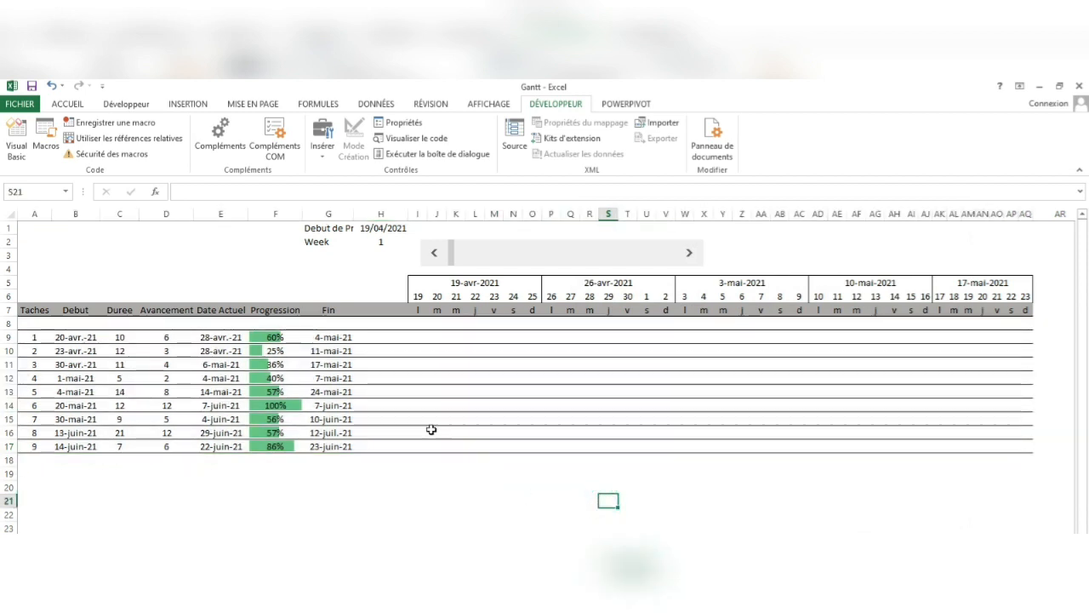
Step: Change the top, inner and bottom horizontal borders of range A8:AQ17 to the fine dotted line style
{"action": "left_click", "coordinate": [26, 324]}
{"action": "left_click_drag", "start_coordinate": [369, 445], "coordinate": [1026, 451]}
{"action": "right_click", "coordinate": [817, 379]}
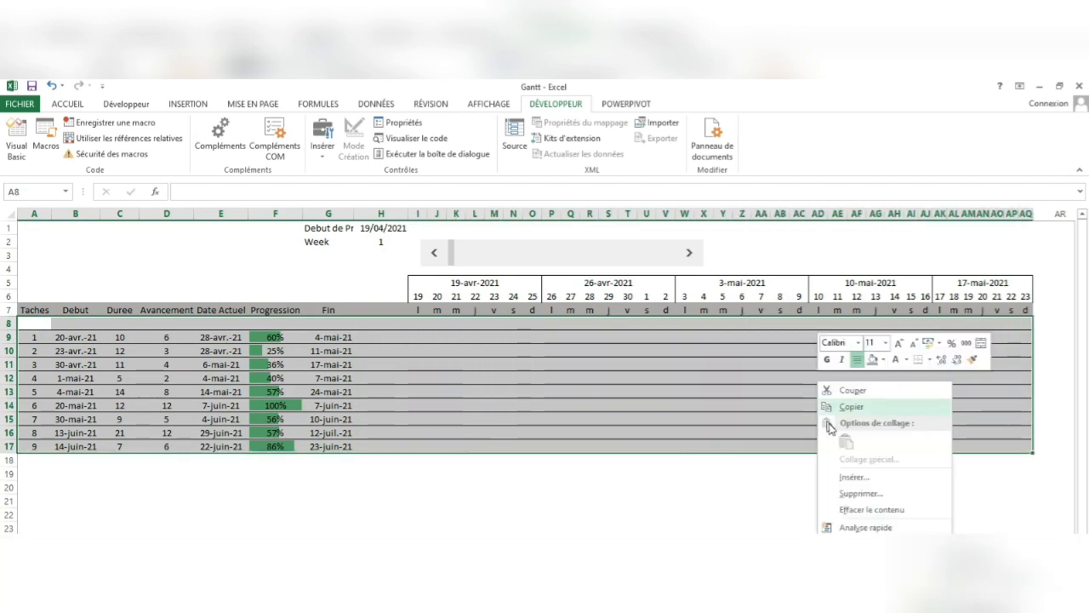
{"action": "left_click", "coordinate": [869, 595]}
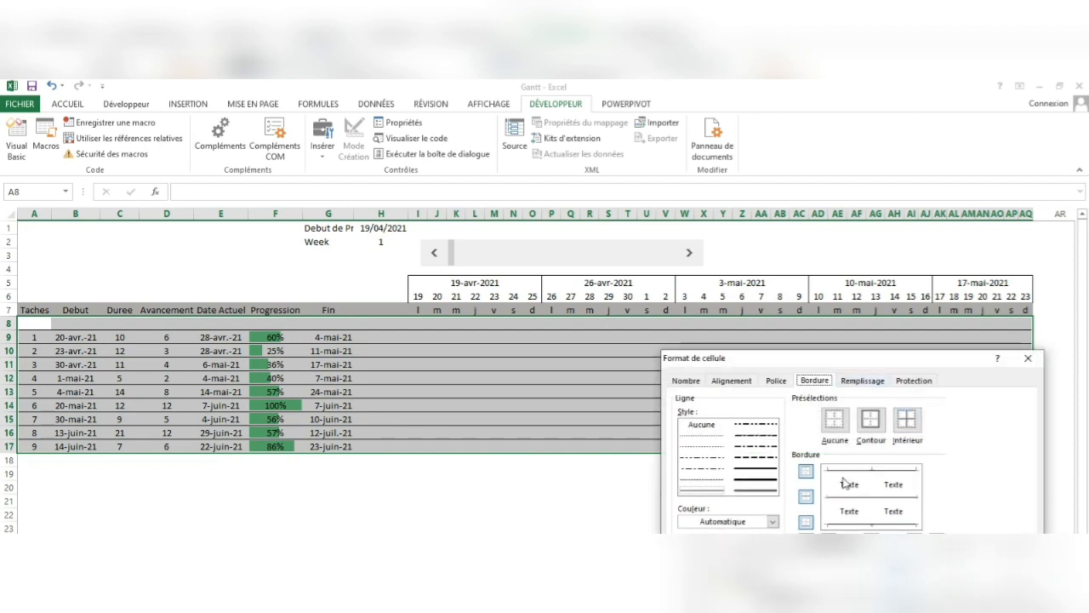
{"action": "left_click", "coordinate": [846, 477]}
{"action": "left_click", "coordinate": [849, 471]}
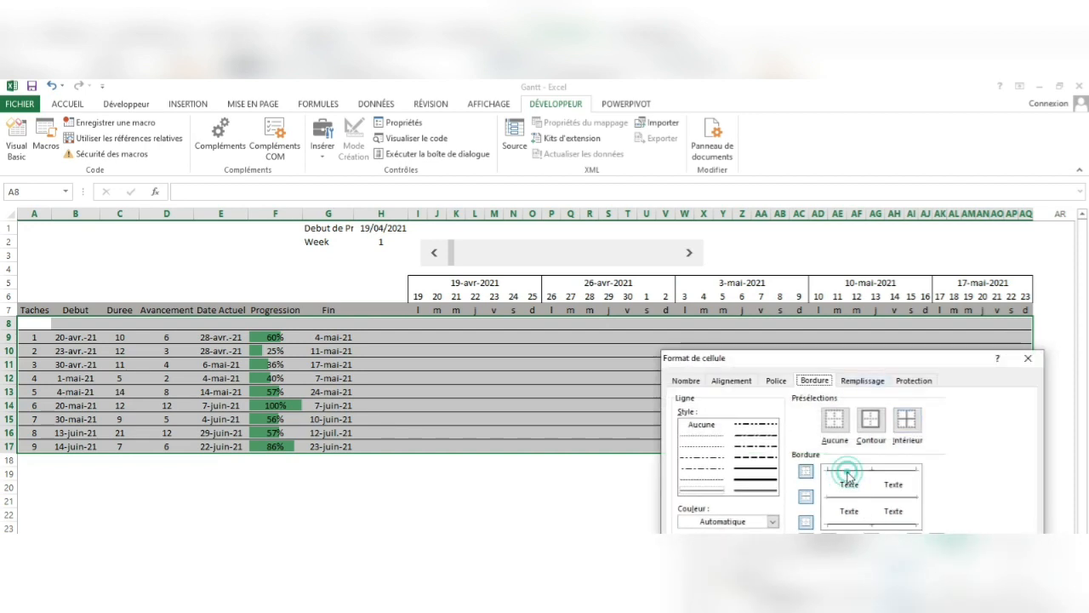
{"action": "left_click", "coordinate": [699, 437]}
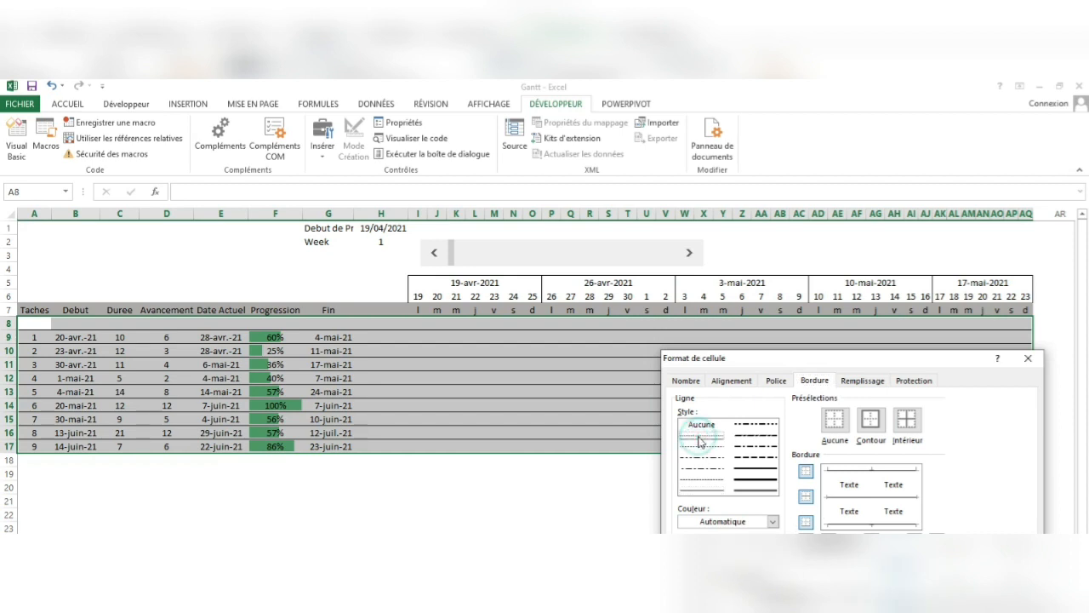
{"action": "left_click", "coordinate": [850, 472]}
{"action": "left_click", "coordinate": [849, 497]}
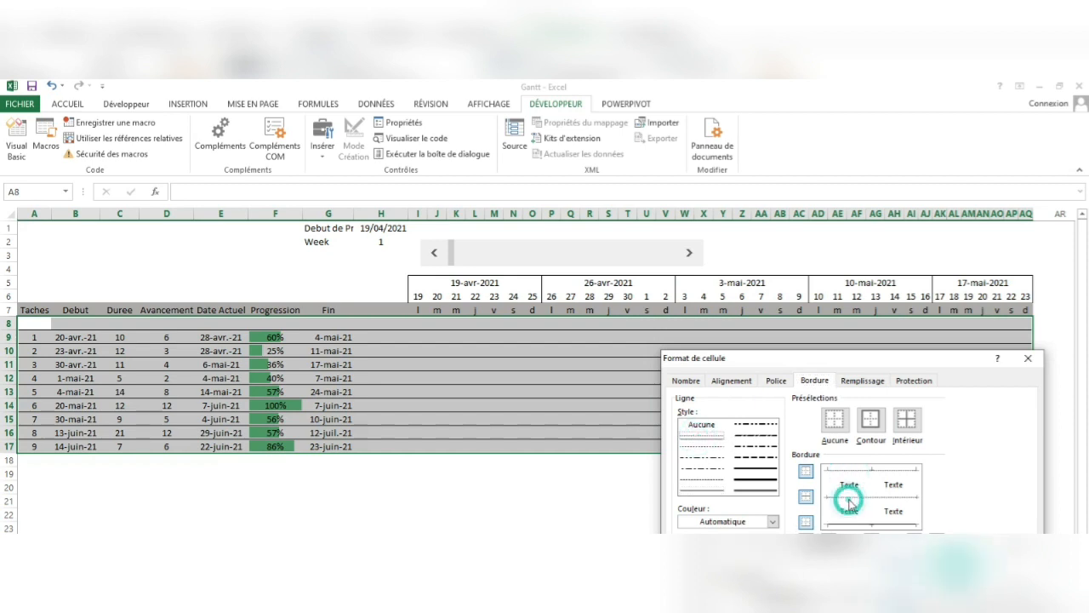
{"action": "left_click", "coordinate": [848, 522]}
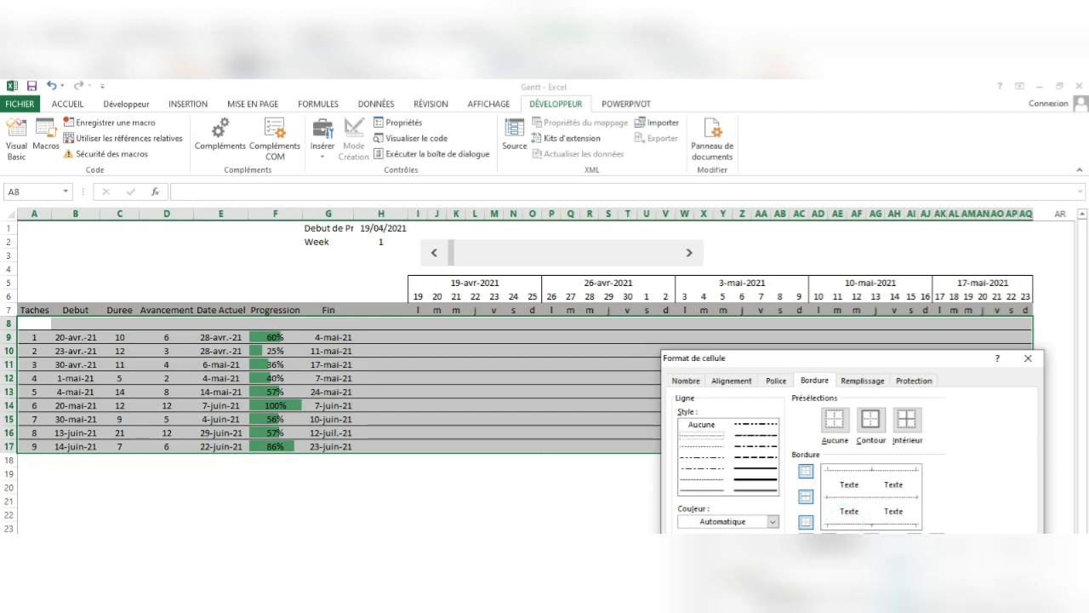
{"action": "key", "text": "Return"}
{"action": "left_click", "coordinate": [779, 473]}
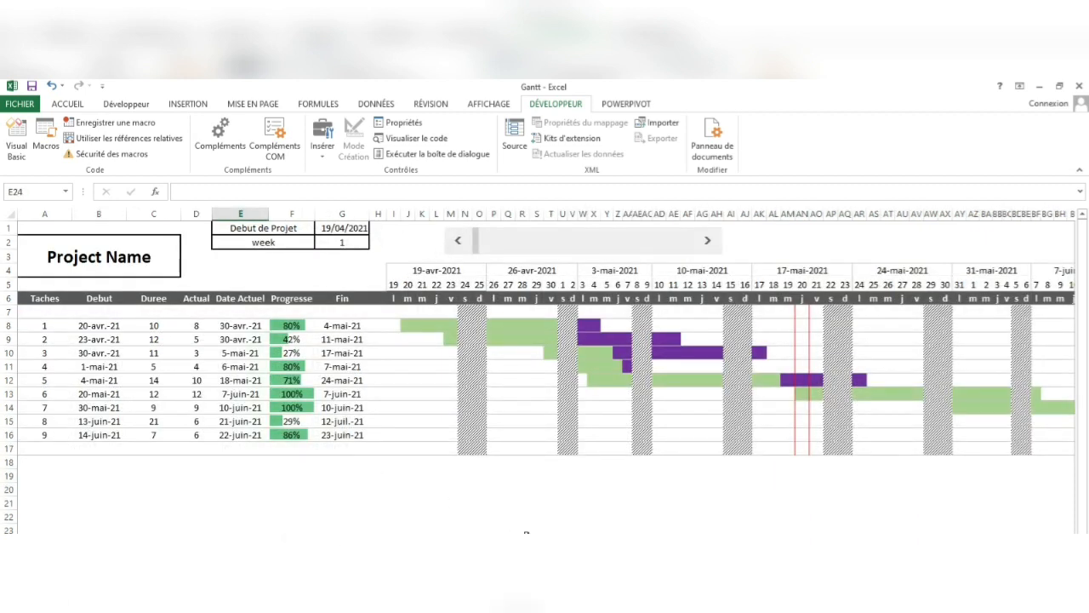
Step: Examine the green and purple timeline bars of tasks 1 to 3 in the finished Gantt chart
{"action": "left_click", "coordinate": [492, 502]}
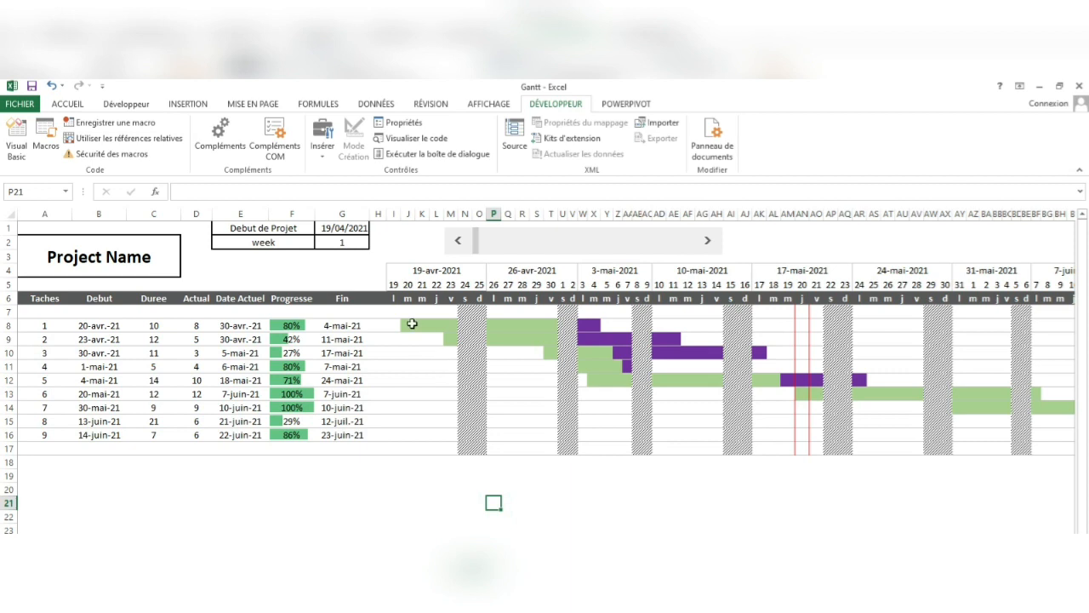
{"action": "left_click_drag", "start_coordinate": [411, 323], "coordinate": [606, 328]}
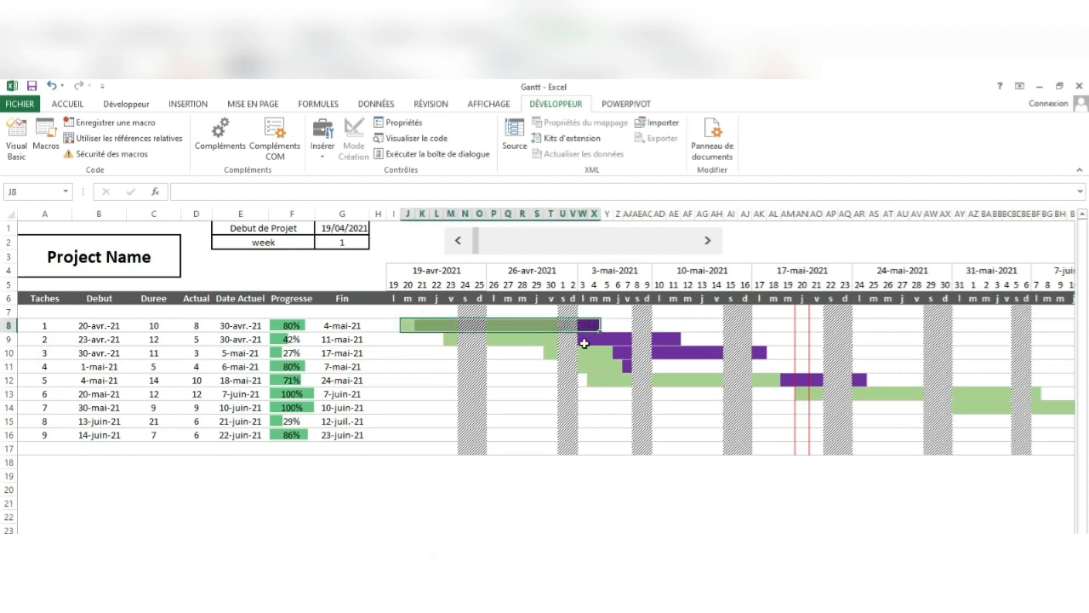
{"action": "left_click", "coordinate": [584, 341]}
{"action": "left_click_drag", "start_coordinate": [672, 337], "coordinate": [456, 341]}
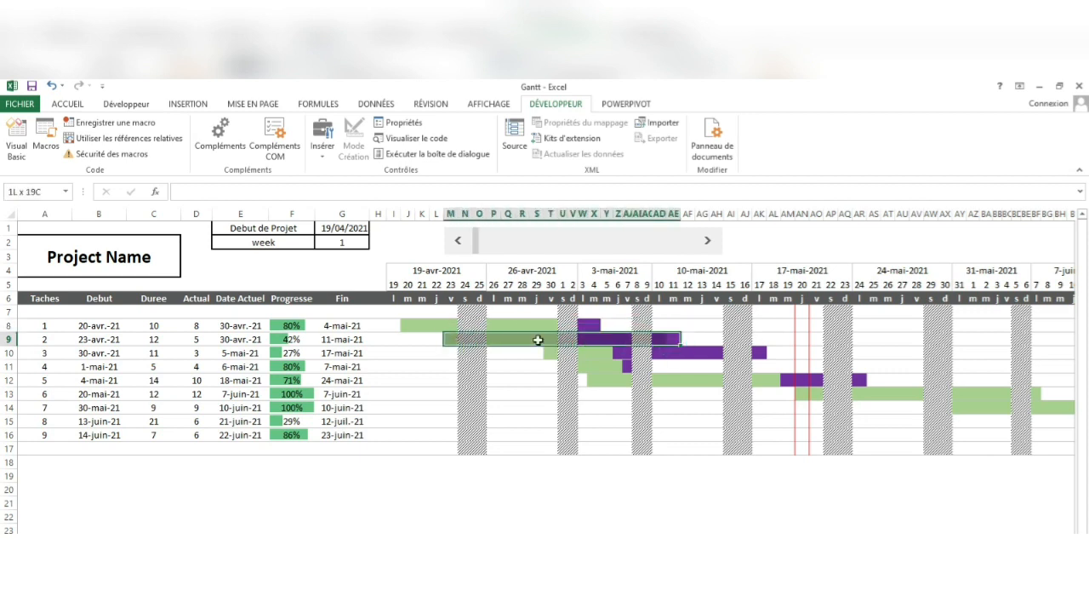
{"action": "left_click_drag", "start_coordinate": [538, 340], "coordinate": [455, 337]}
{"action": "left_click", "coordinate": [715, 489]}
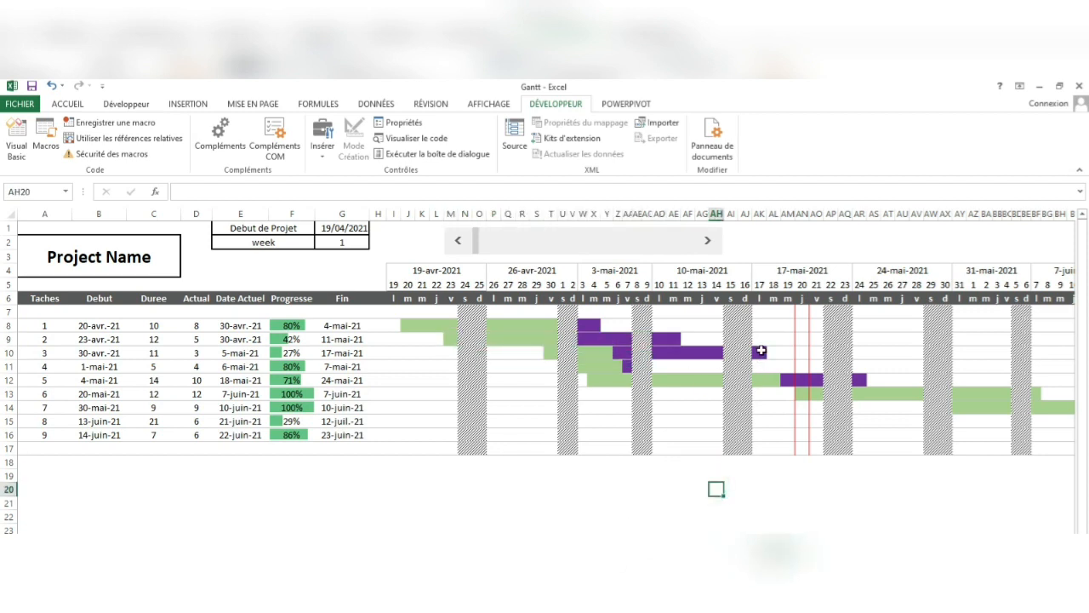
{"action": "left_click_drag", "start_coordinate": [761, 350], "coordinate": [548, 349]}
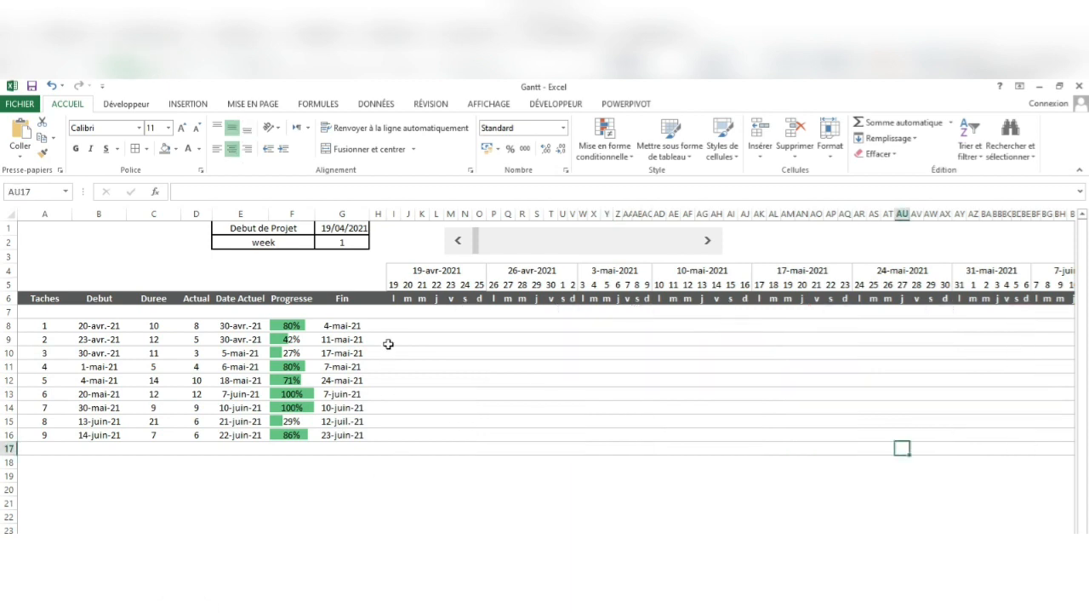
Step: Start a new formula-based conditional formatting rule for the timeline range I8:BS16
{"action": "left_click_drag", "start_coordinate": [391, 324], "coordinate": [965, 439]}
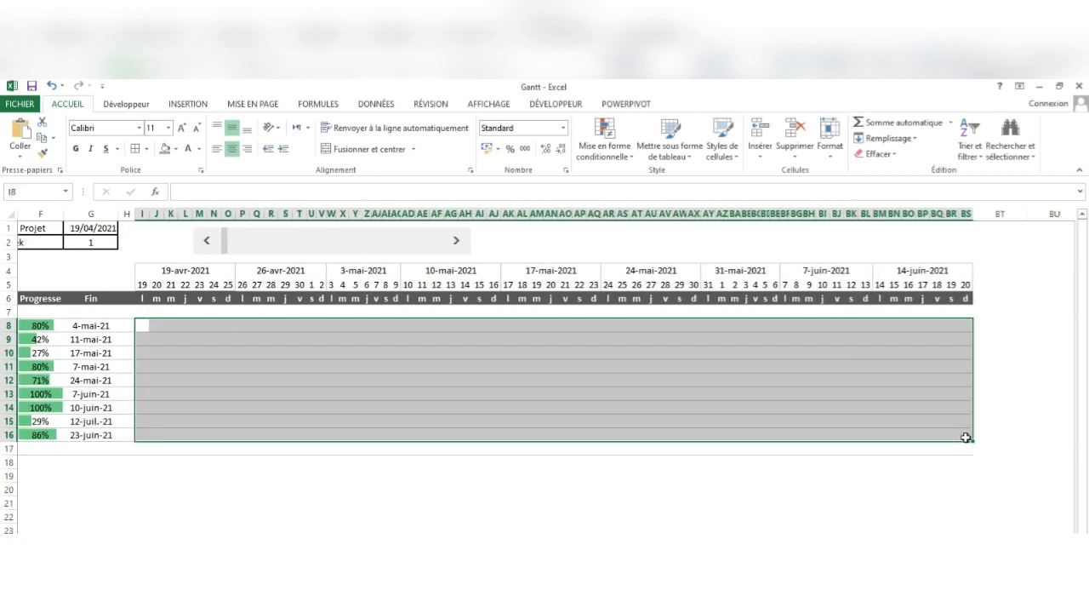
{"action": "scroll", "coordinate": [635, 386], "scroll_direction": "left", "scroll_amount": 3}
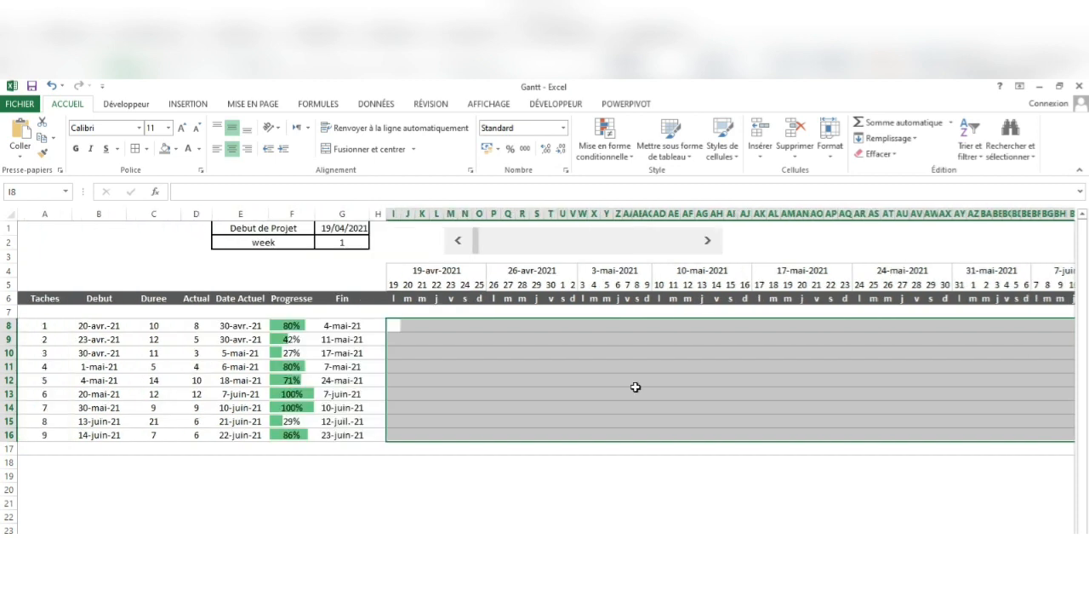
{"action": "left_click", "coordinate": [607, 148]}
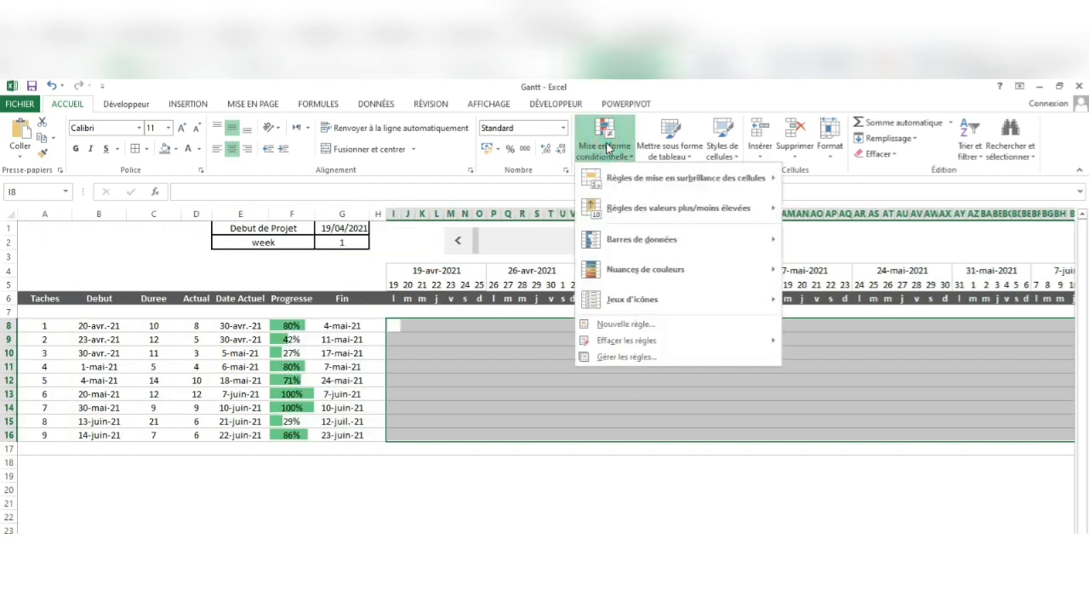
{"action": "left_click", "coordinate": [618, 326]}
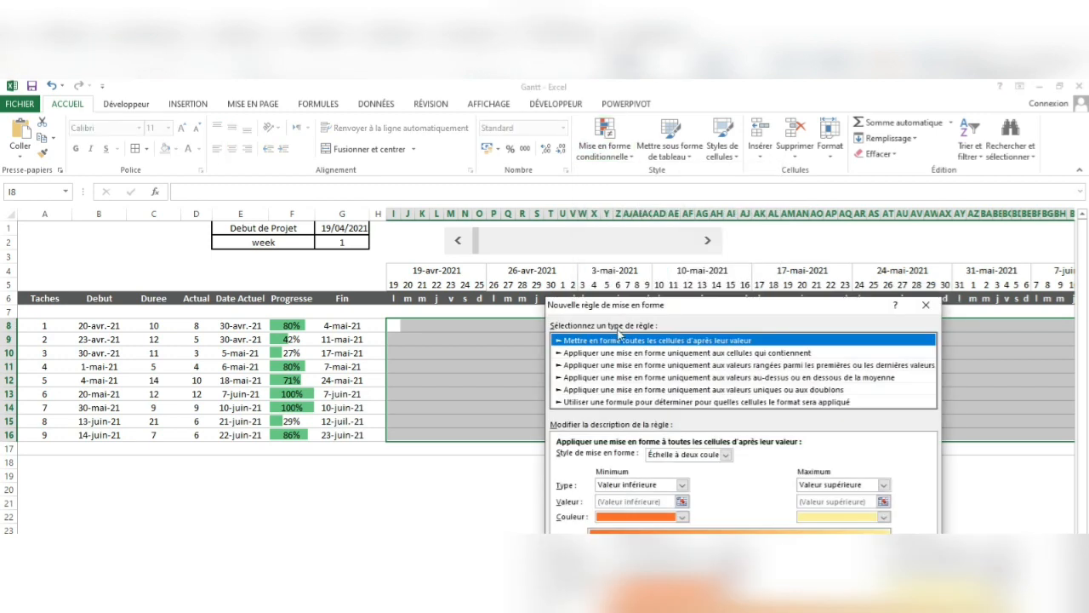
{"action": "left_click", "coordinate": [596, 402]}
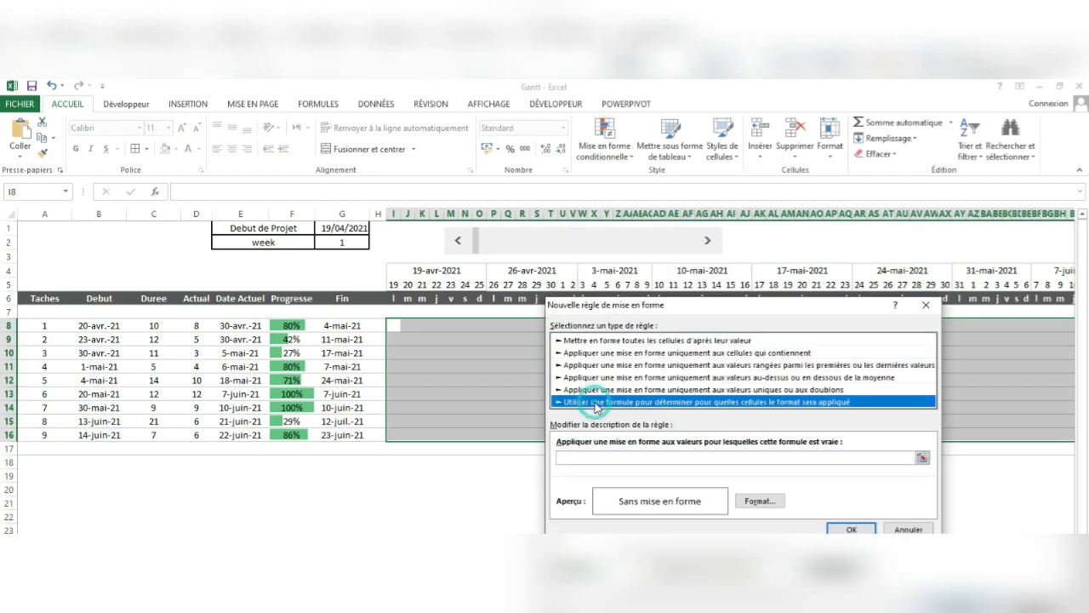
Step: Begin the rule formula with =ET( and the start-date condition I$5>=$B8
{"action": "left_click", "coordinate": [618, 458]}
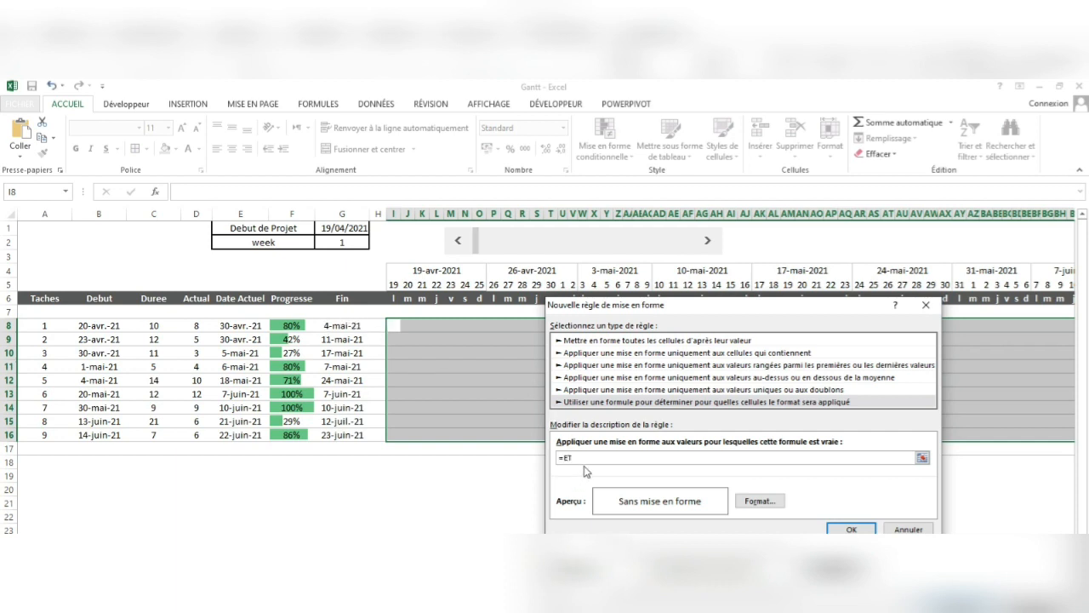
{"action": "left_click", "coordinate": [394, 285]}
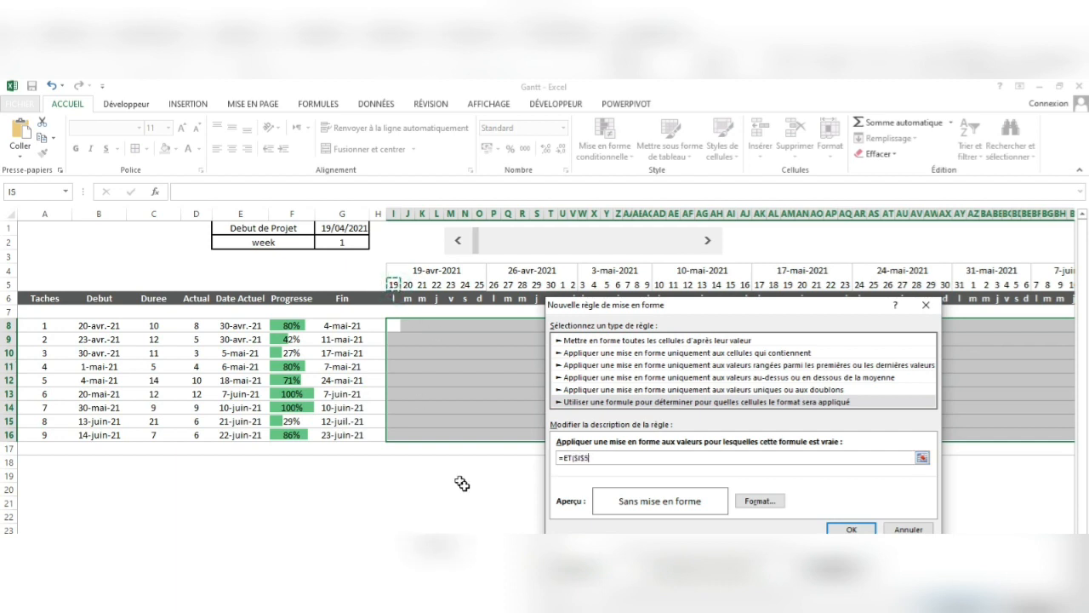
{"action": "left_click", "coordinate": [577, 459]}
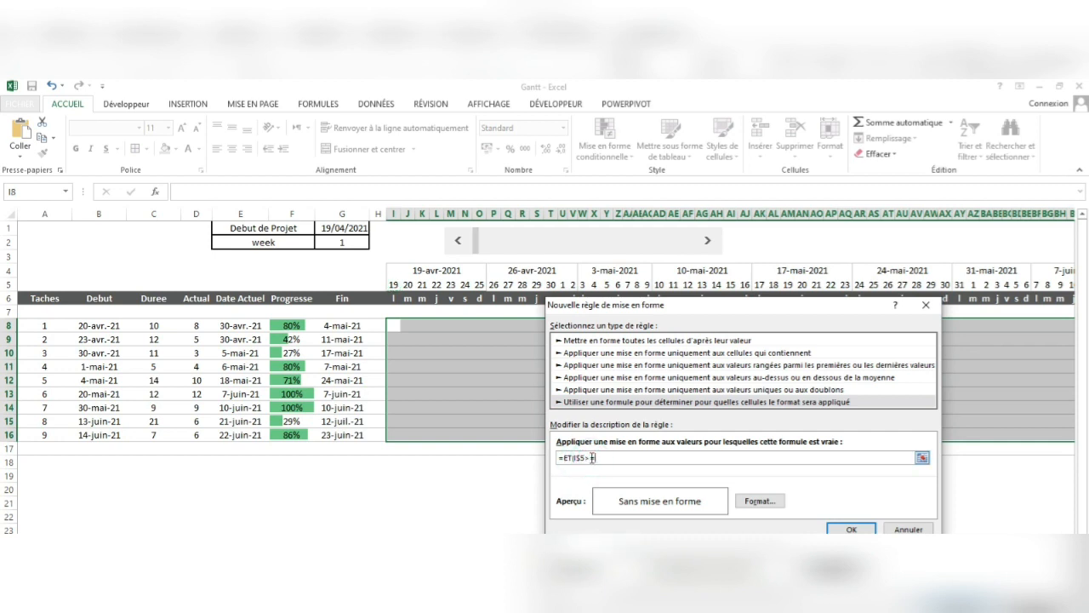
{"action": "type", "text": ">="}
{"action": "left_click", "coordinate": [111, 329]}
{"action": "left_click", "coordinate": [607, 458]}
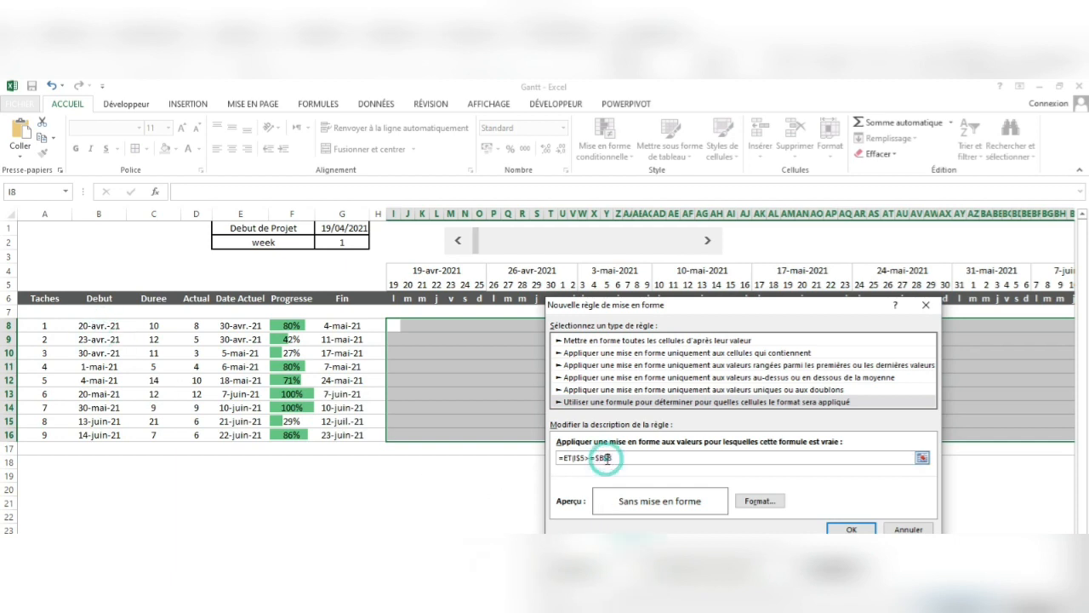
{"action": "key", "text": "BackSpace"}
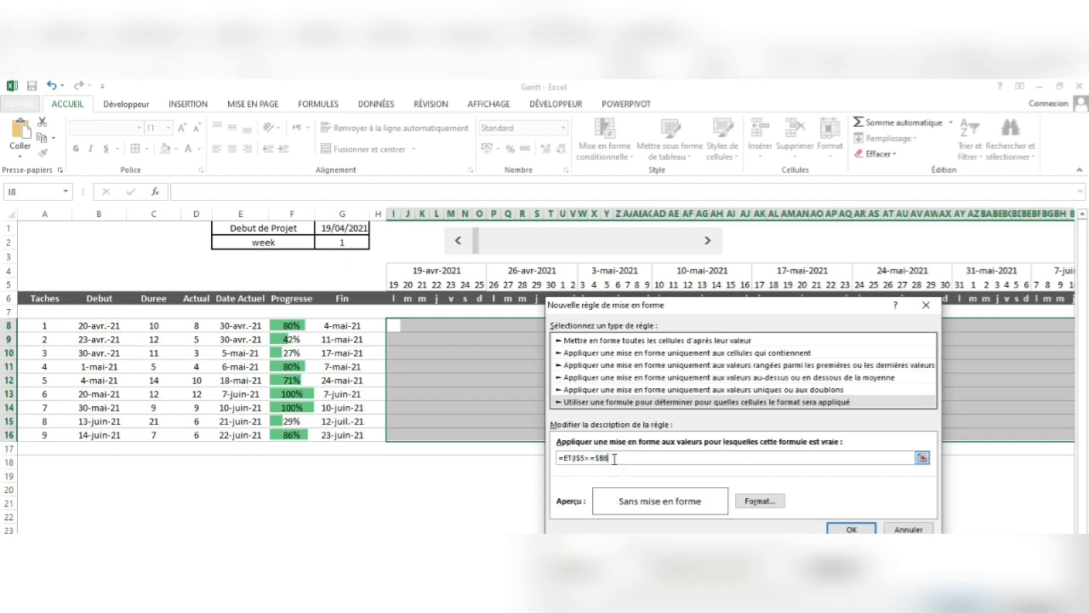
Step: Add the end-date condition I$5<=$G$8 as the second argument of the rule formula
{"action": "type", "text": ";"}
{"action": "left_click", "coordinate": [394, 284]}
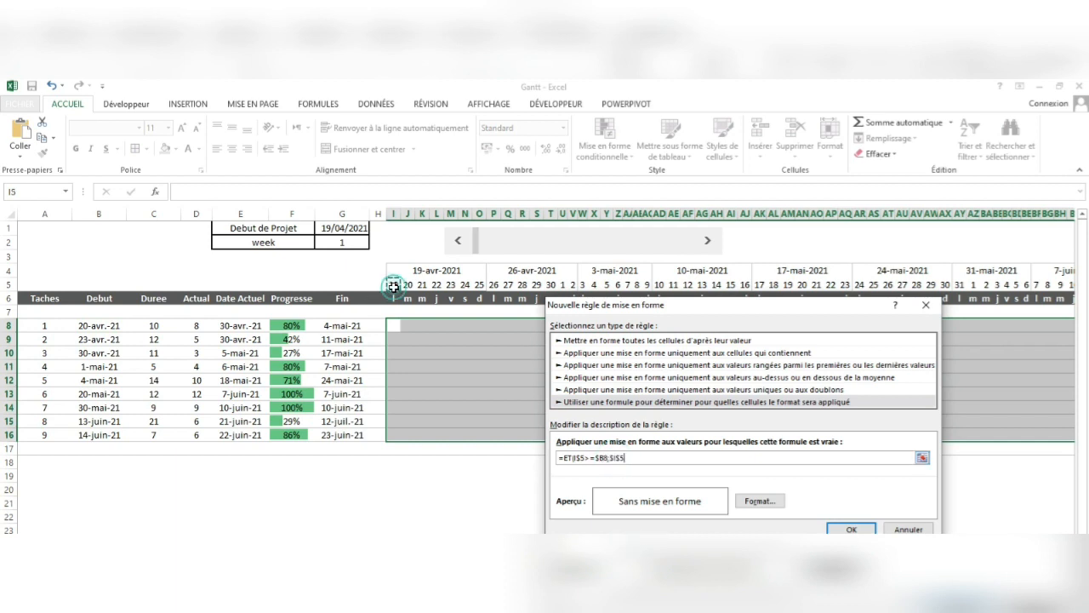
{"action": "left_click", "coordinate": [616, 458]}
{"action": "key", "text": "F4"}
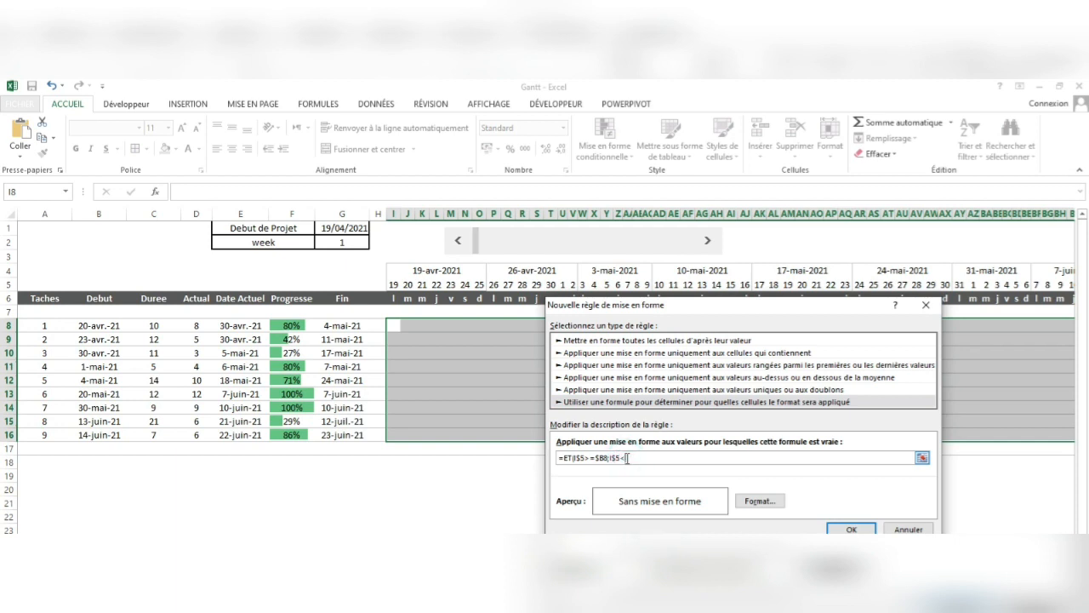
{"action": "type", "text": "<="}
{"action": "left_click", "coordinate": [350, 326]}
{"action": "key", "text": "F4"}
{"action": "key", "text": "F4"}
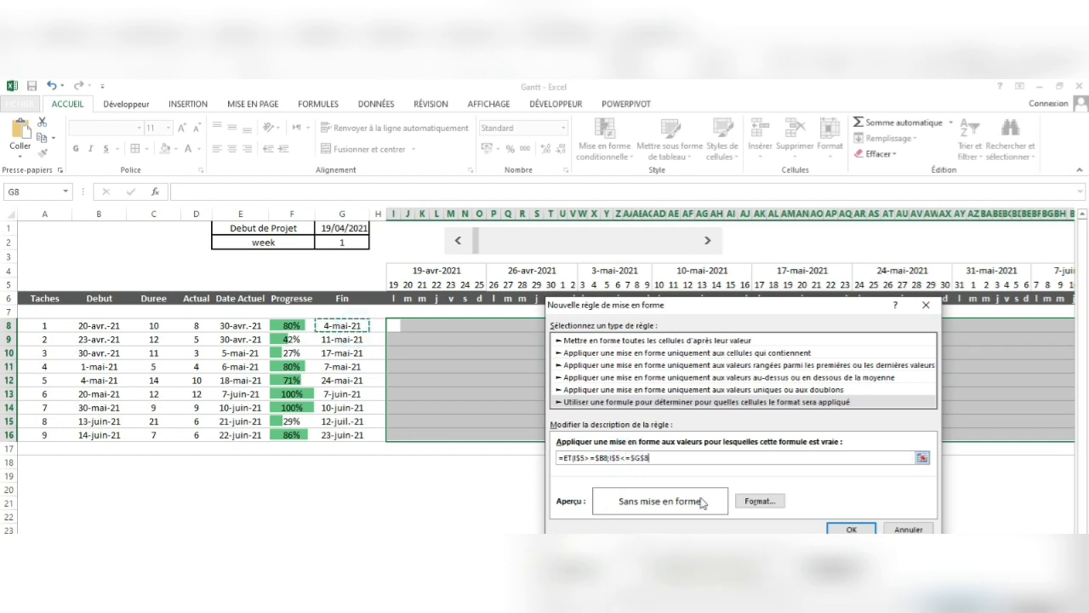
Step: Complete the rule formula with the non-empty start-date condition $B8<>0 and a closing parenthesis
{"action": "type", "text": ";"}
{"action": "left_click", "coordinate": [394, 284]}
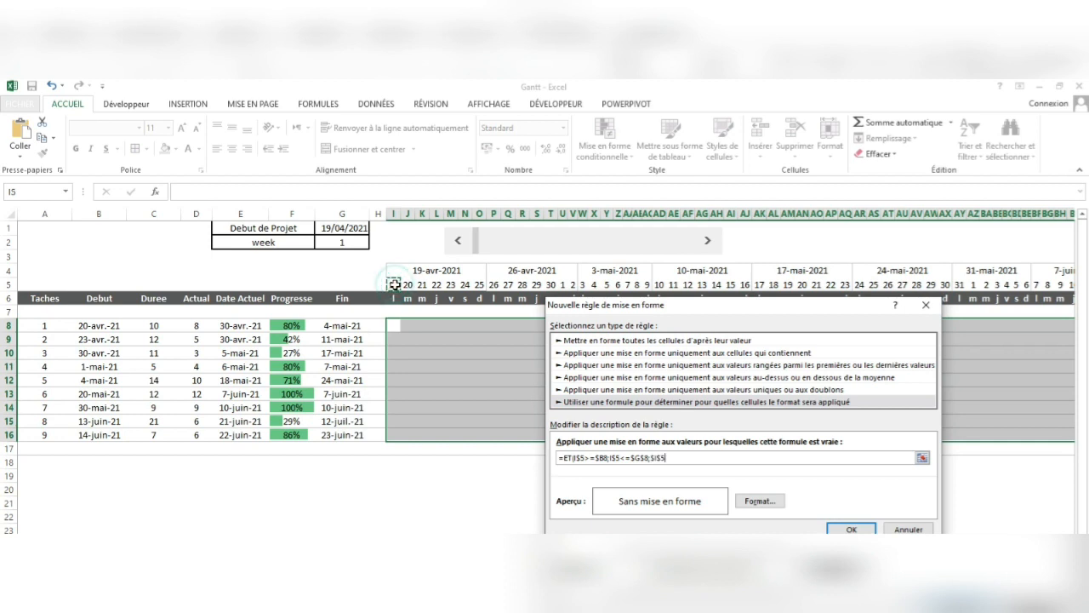
{"action": "left_click", "coordinate": [655, 458]}
{"action": "left_click", "coordinate": [677, 457]}
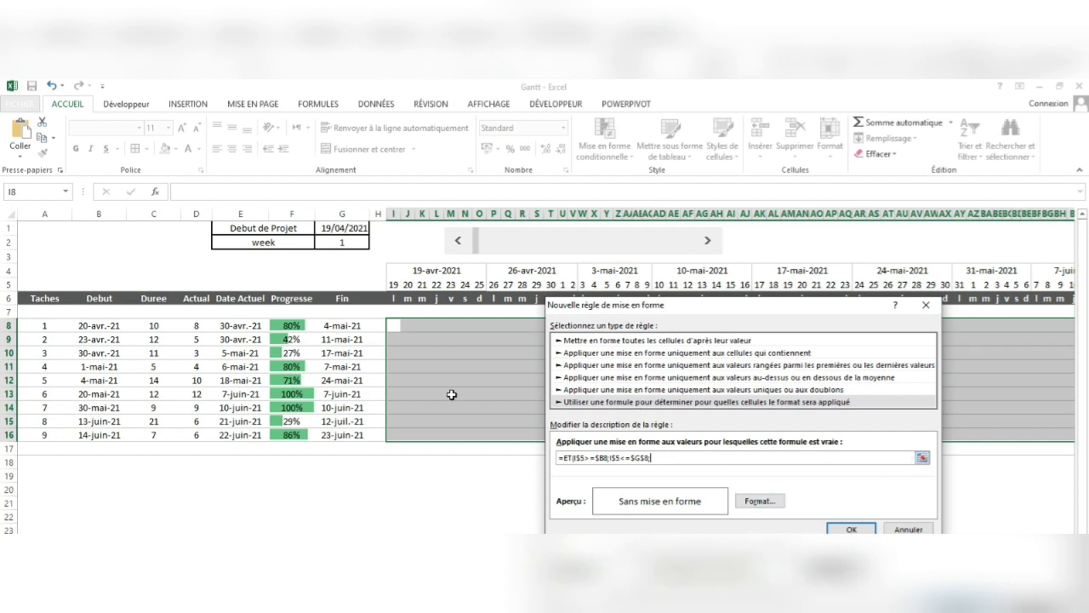
{"action": "left_click", "coordinate": [103, 326]}
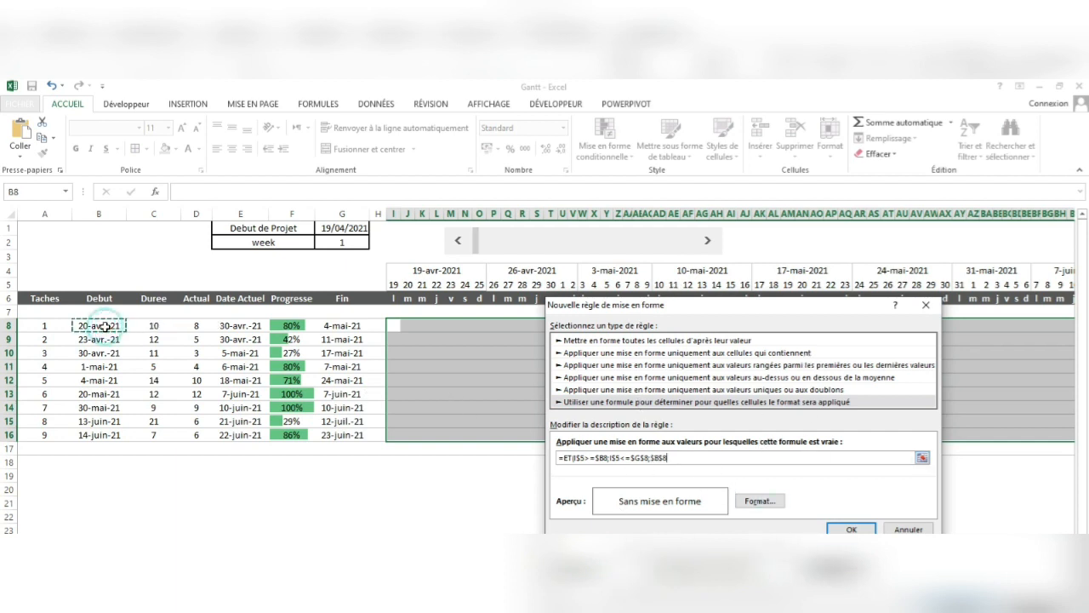
{"action": "type", "text": "<>)"}
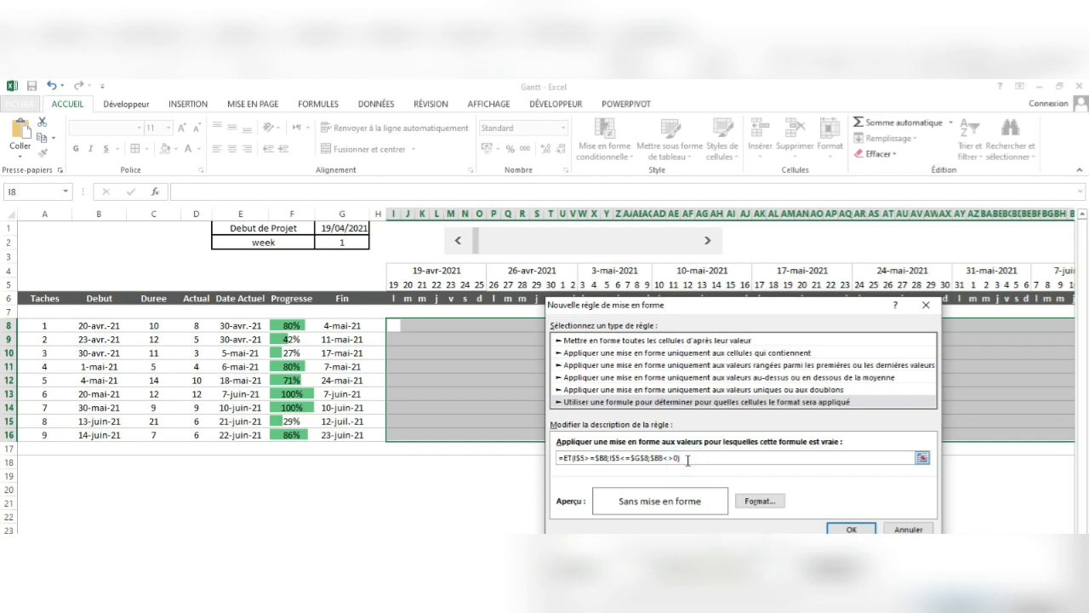
Step: Give the rule a light blue fill and apply it to the timeline range
{"action": "left_click", "coordinate": [760, 500]}
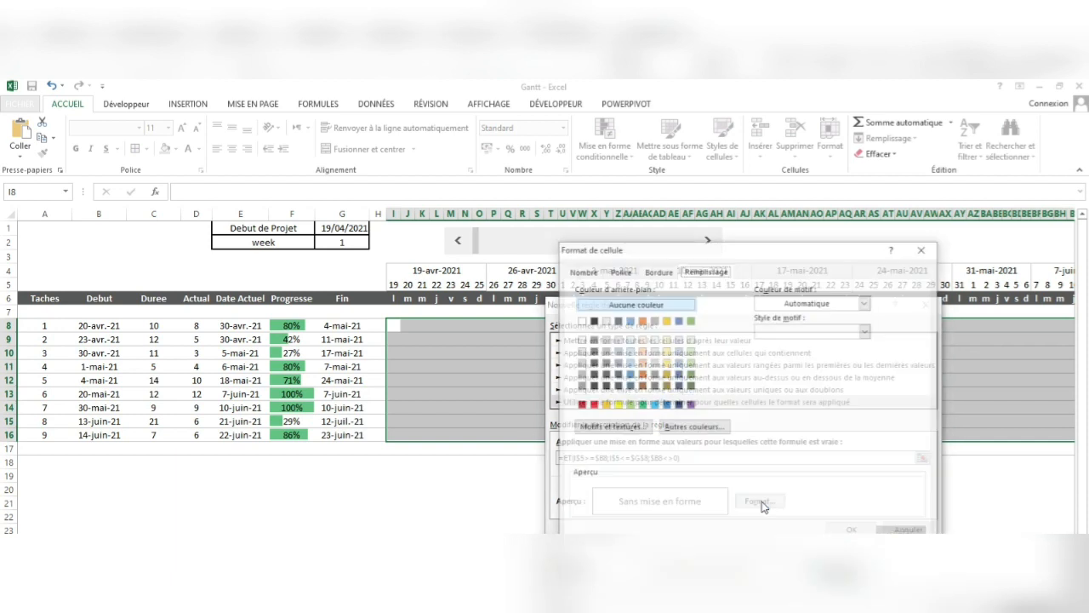
{"action": "left_click", "coordinate": [679, 351]}
{"action": "left_click", "coordinate": [902, 532]}
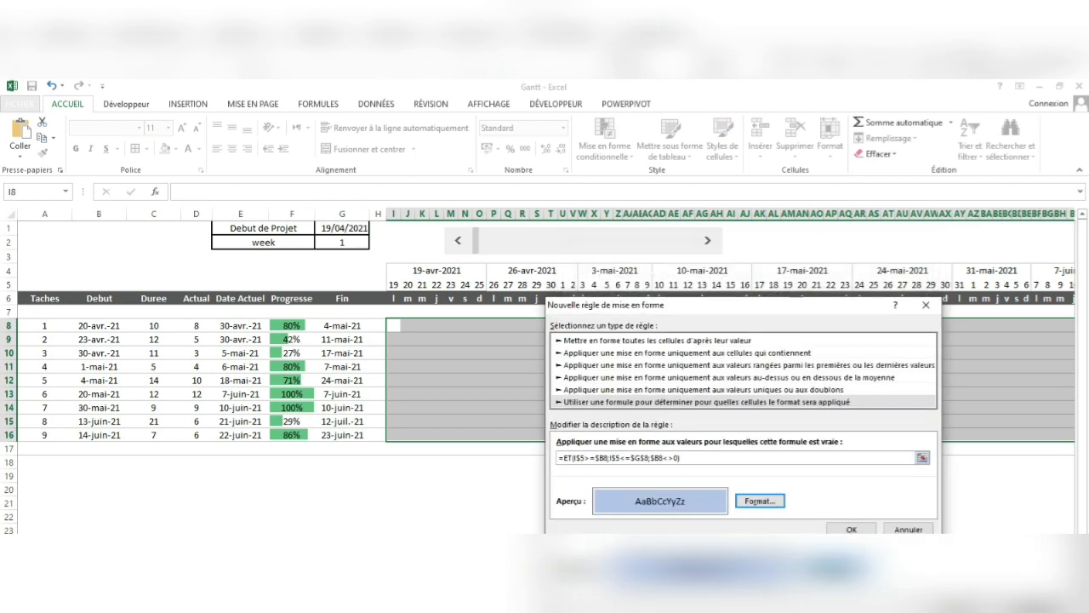
{"action": "left_click", "coordinate": [858, 527]}
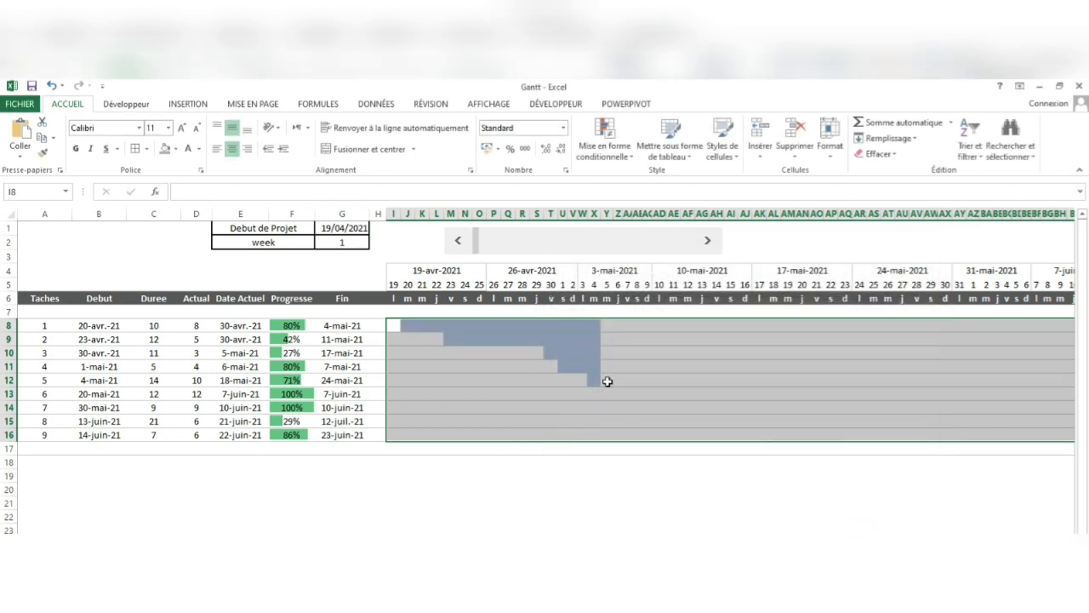
Step: Edit the timeline's conditional formatting rule so the end-date reference becomes $G8, giving =ET(I$5>=$B8;I$5<=$G8;$B8<>0), and apply it
{"action": "left_click", "coordinate": [620, 146]}
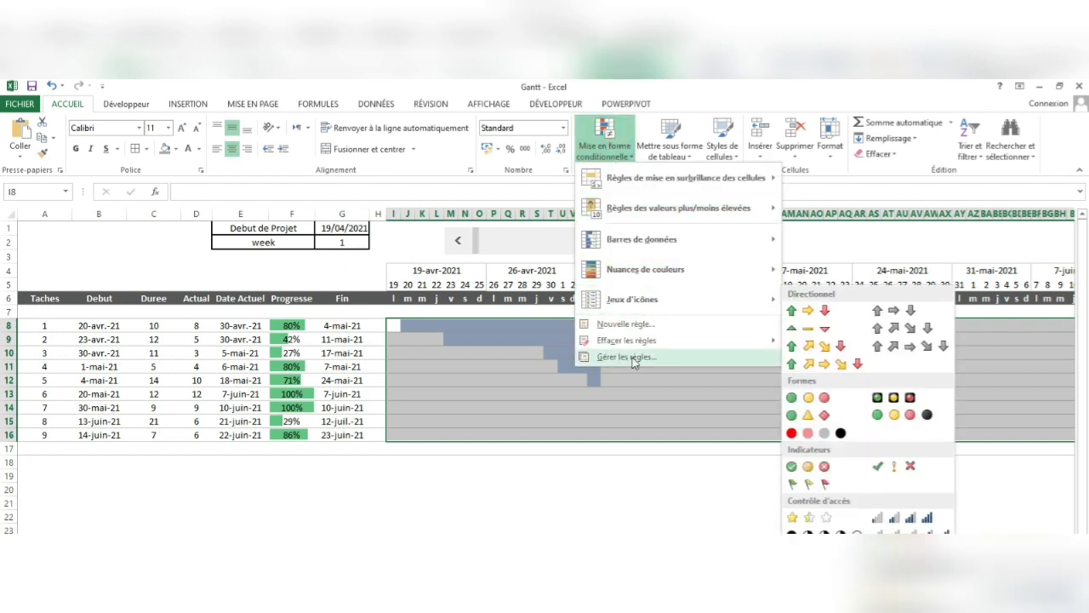
{"action": "left_click", "coordinate": [635, 359]}
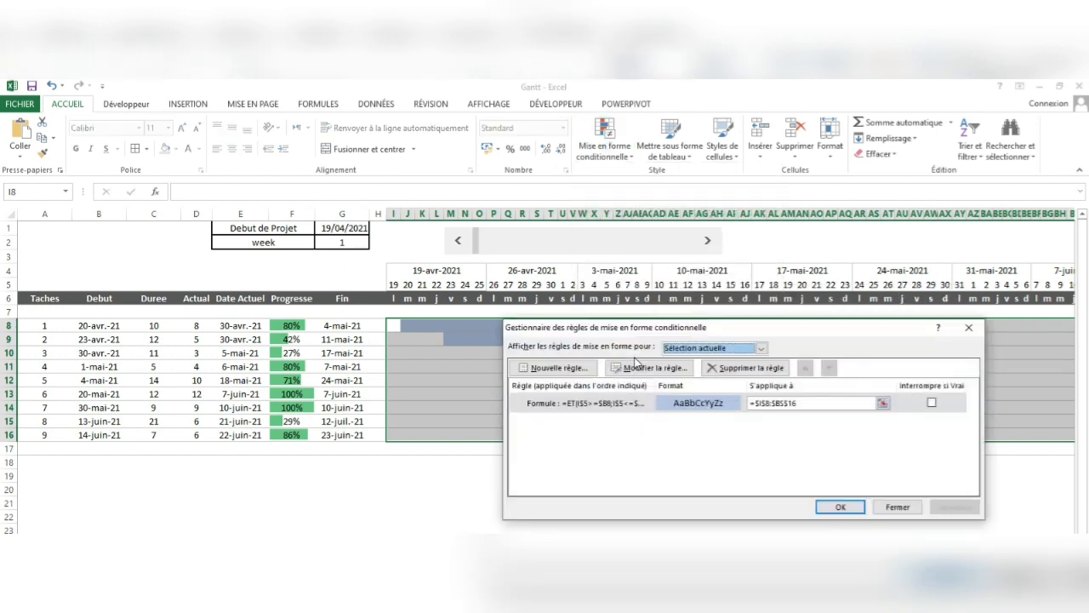
{"action": "left_click", "coordinate": [610, 410]}
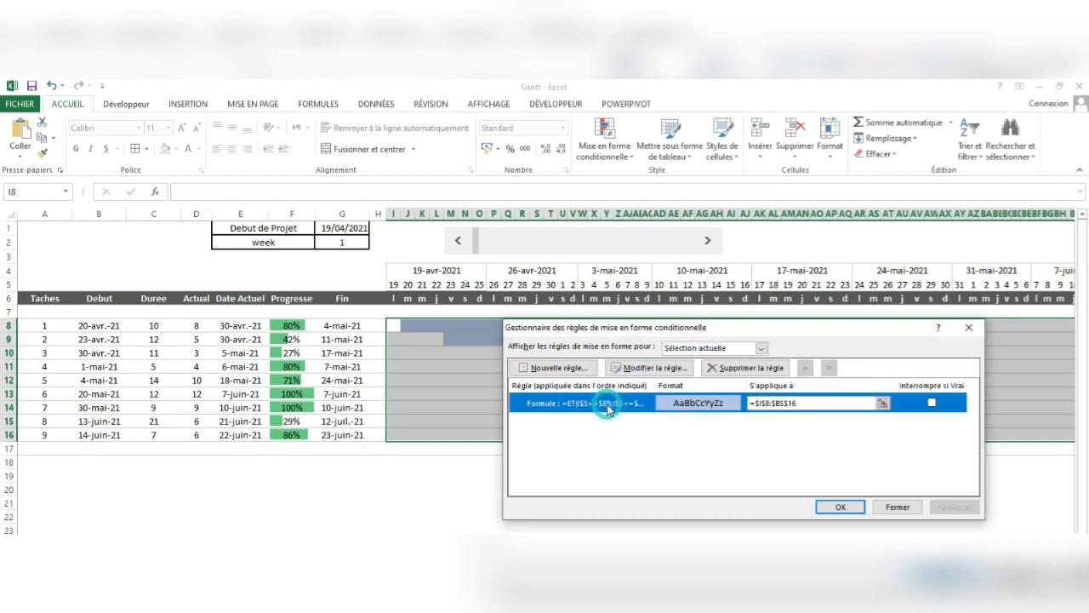
{"action": "left_click", "coordinate": [644, 367]}
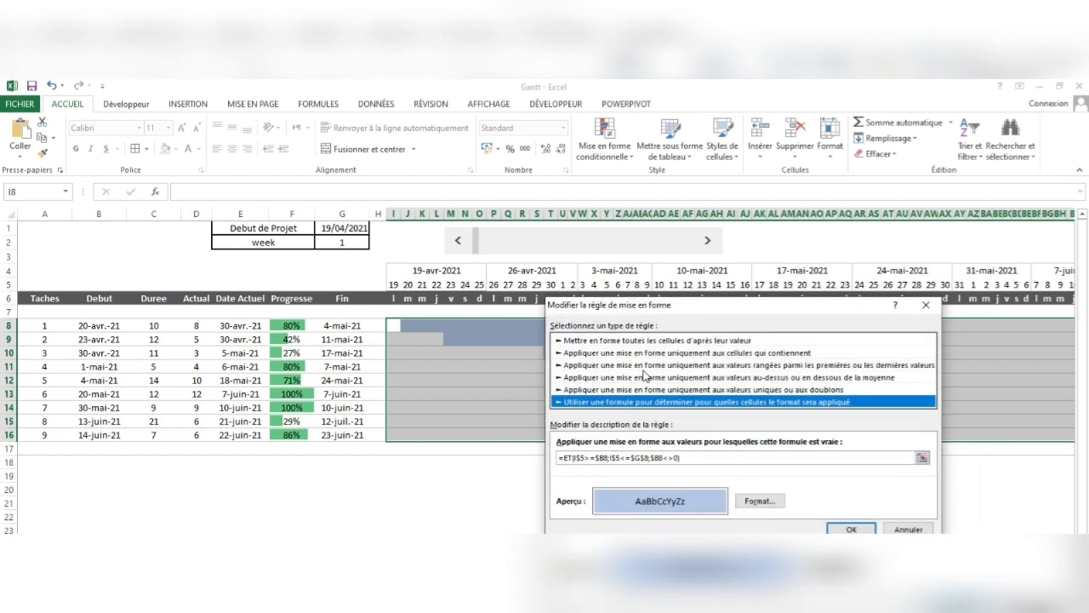
{"action": "left_click", "coordinate": [645, 459]}
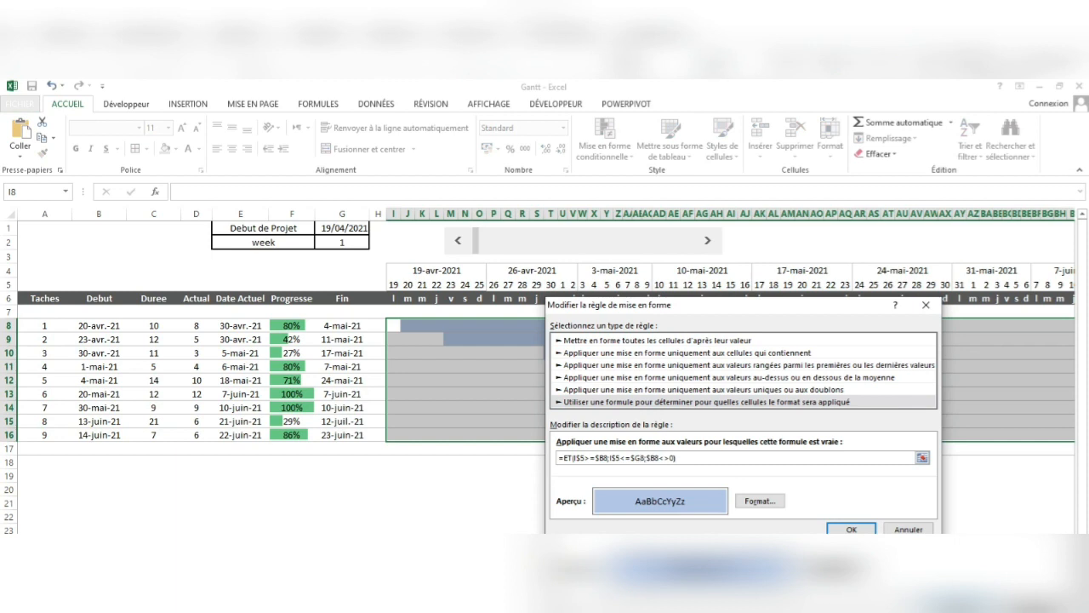
{"action": "left_click", "coordinate": [851, 529]}
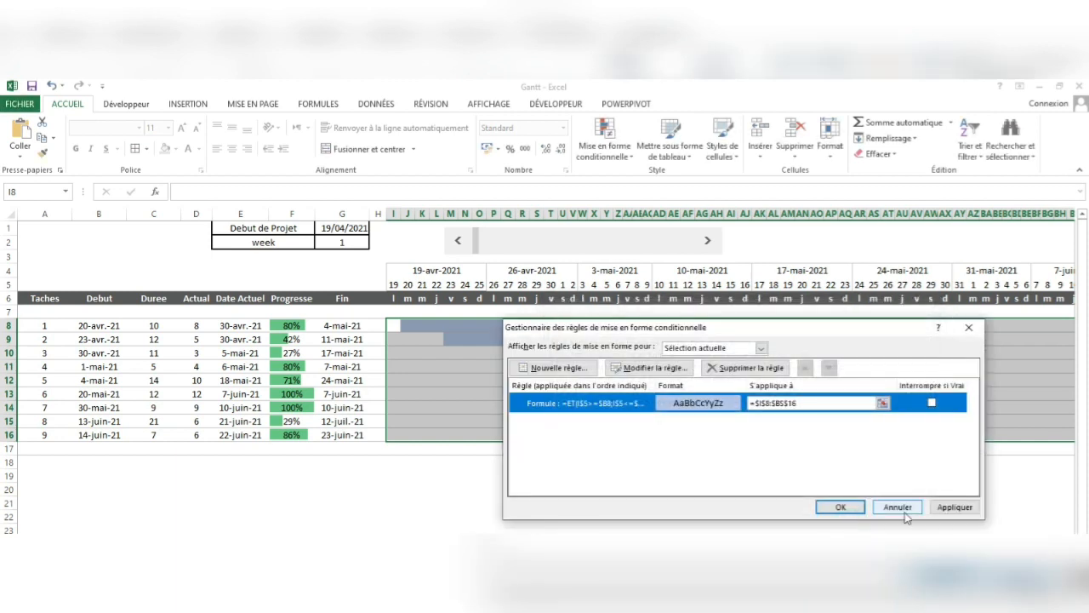
{"action": "left_click", "coordinate": [943, 508]}
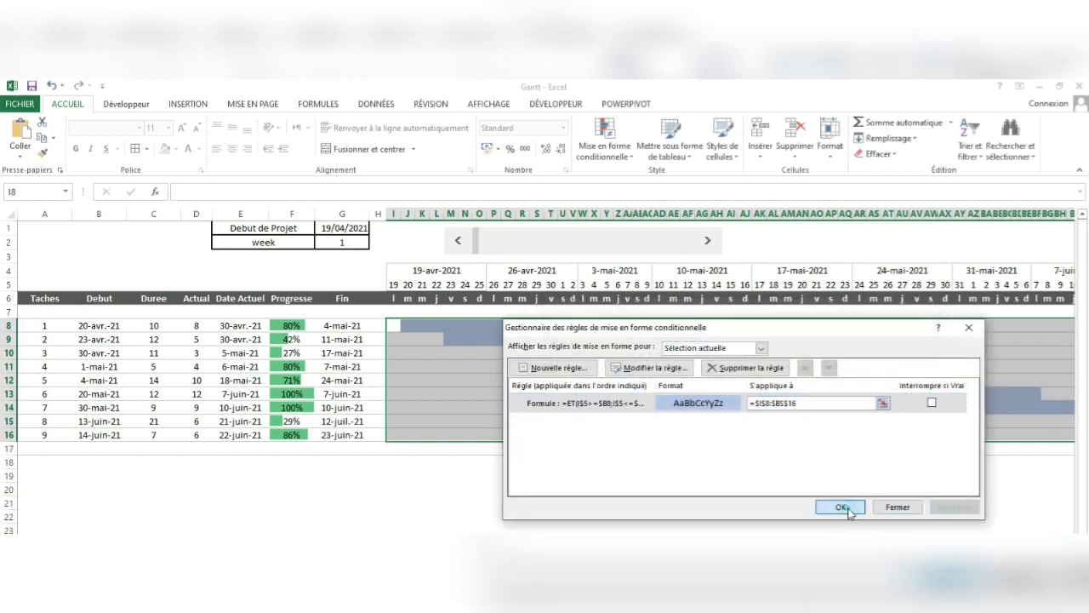
{"action": "left_click", "coordinate": [834, 507]}
Step: Examine the task bars across the timeline and compare task 1's bar with its start date, end date and the day headers
{"action": "left_click", "coordinate": [913, 393]}
{"action": "scroll", "coordinate": [979, 437], "scroll_direction": "right", "scroll_amount": 8}
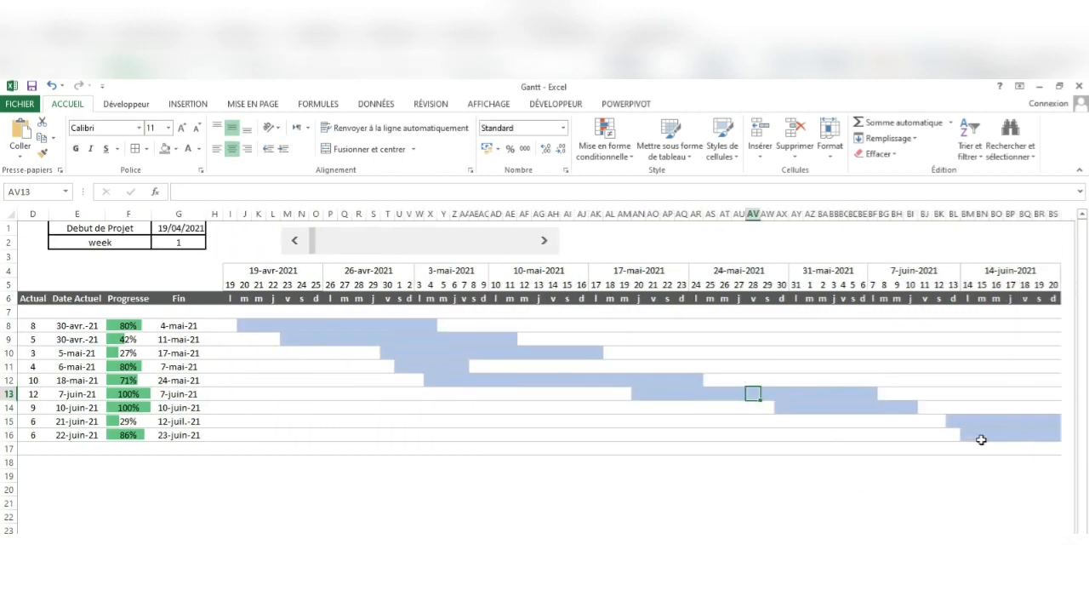
{"action": "scroll", "coordinate": [981, 439], "scroll_direction": "left", "scroll_amount": 8}
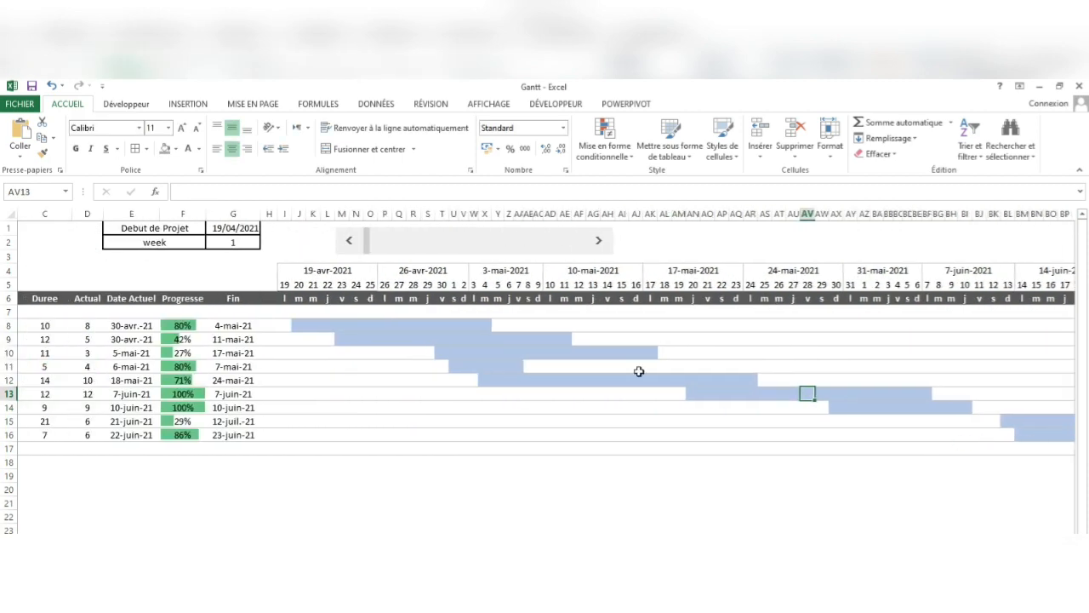
{"action": "scroll", "coordinate": [639, 371], "scroll_direction": "left", "scroll_amount": 1}
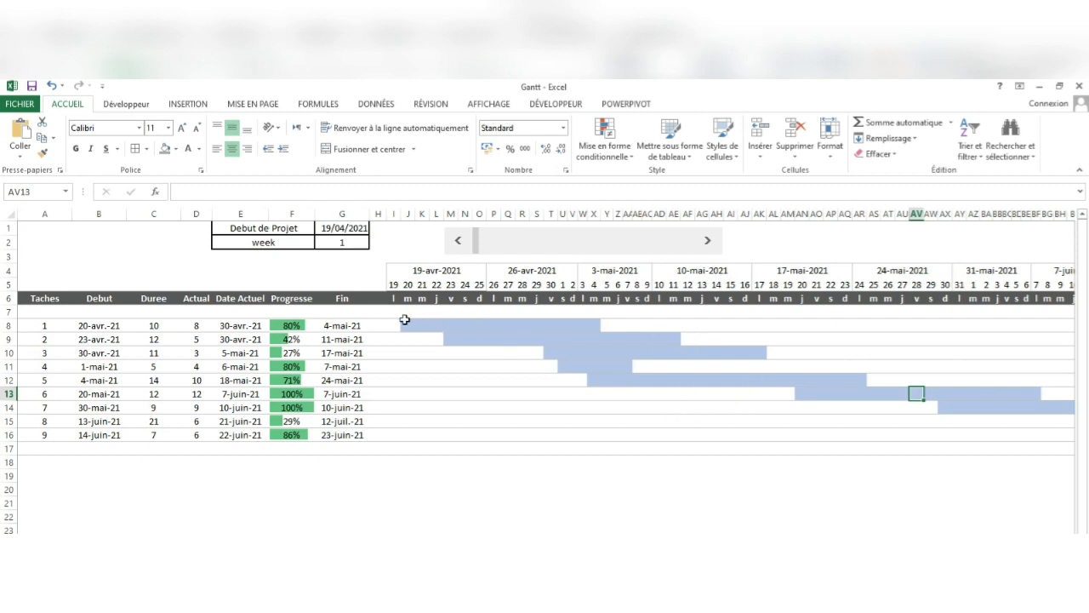
{"action": "left_click_drag", "start_coordinate": [408, 324], "coordinate": [598, 325]}
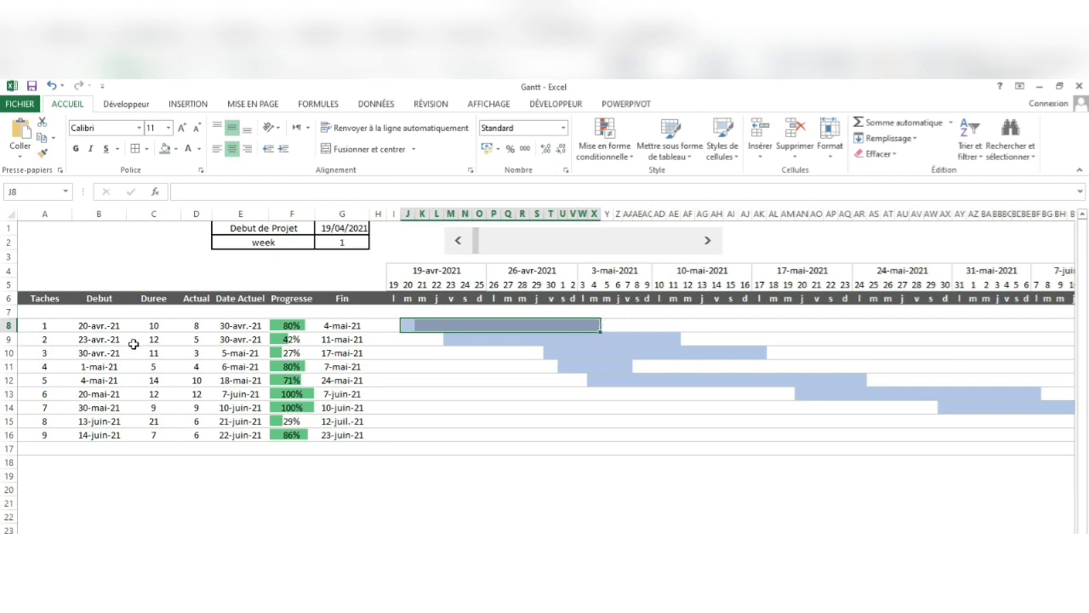
{"action": "left_click", "coordinate": [92, 327]}
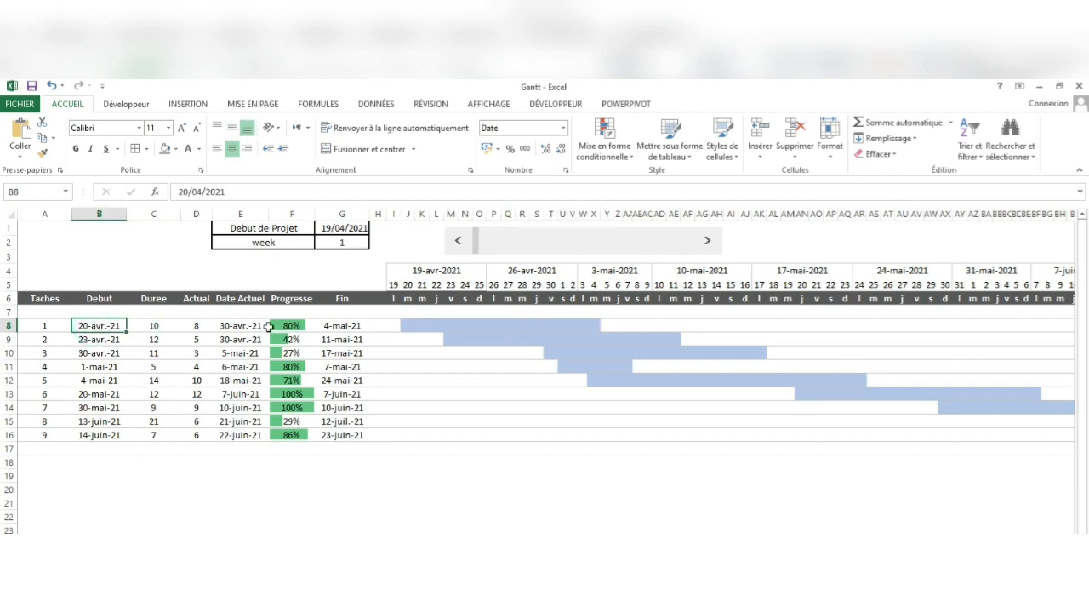
{"action": "left_click", "coordinate": [350, 325]}
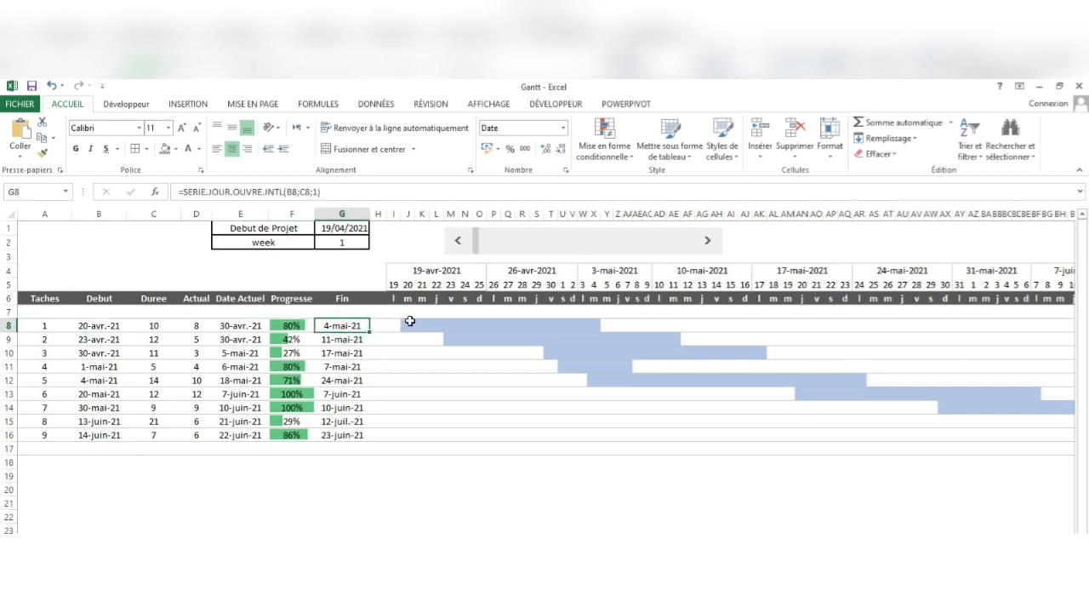
{"action": "left_click", "coordinate": [408, 286]}
{"action": "left_click_drag", "start_coordinate": [408, 289], "coordinate": [599, 323]}
{"action": "left_click", "coordinate": [611, 342]}
{"action": "left_click", "coordinate": [571, 414]}
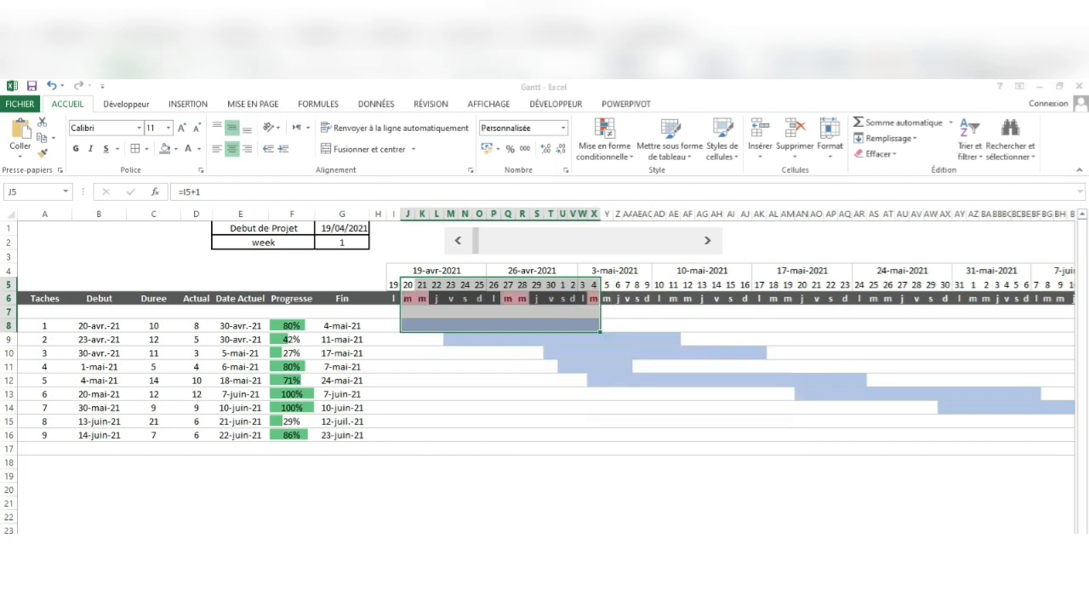
{"action": "left_click", "coordinate": [898, 449]}
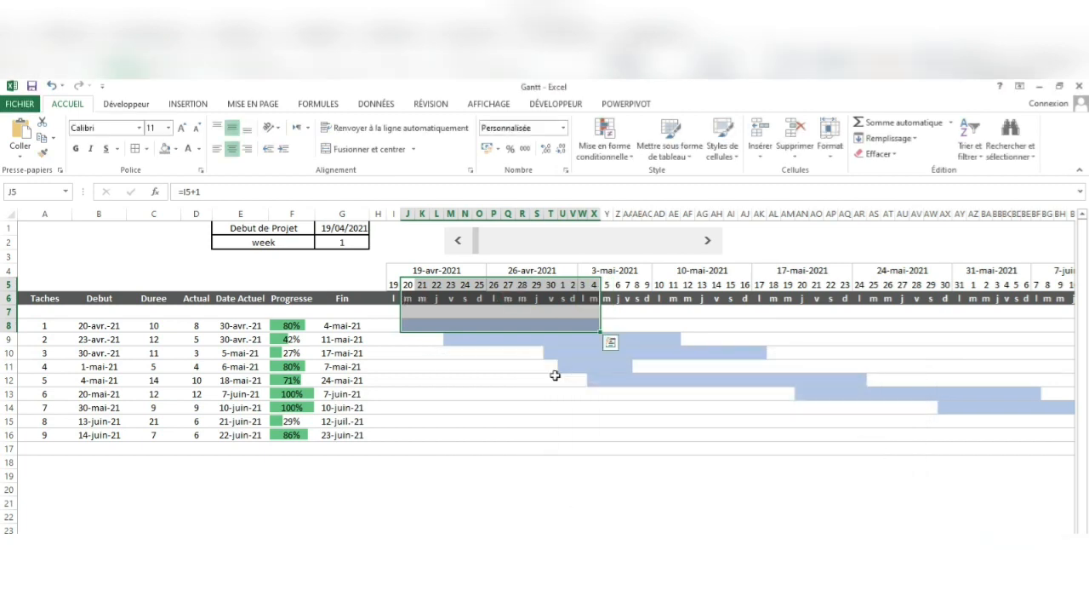
{"action": "left_click", "coordinate": [550, 380]}
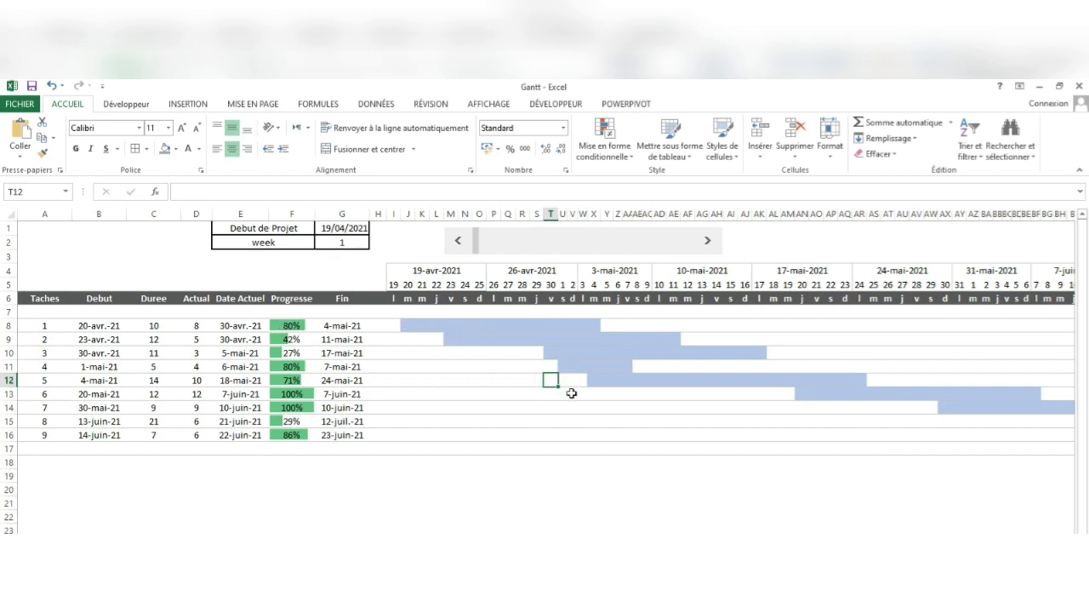
Step: Create a formula-based conditional formatting rule for the timeline range I8:BS17 and begin its formula with =ET(
{"action": "left_click_drag", "start_coordinate": [394, 325], "coordinate": [966, 445]}
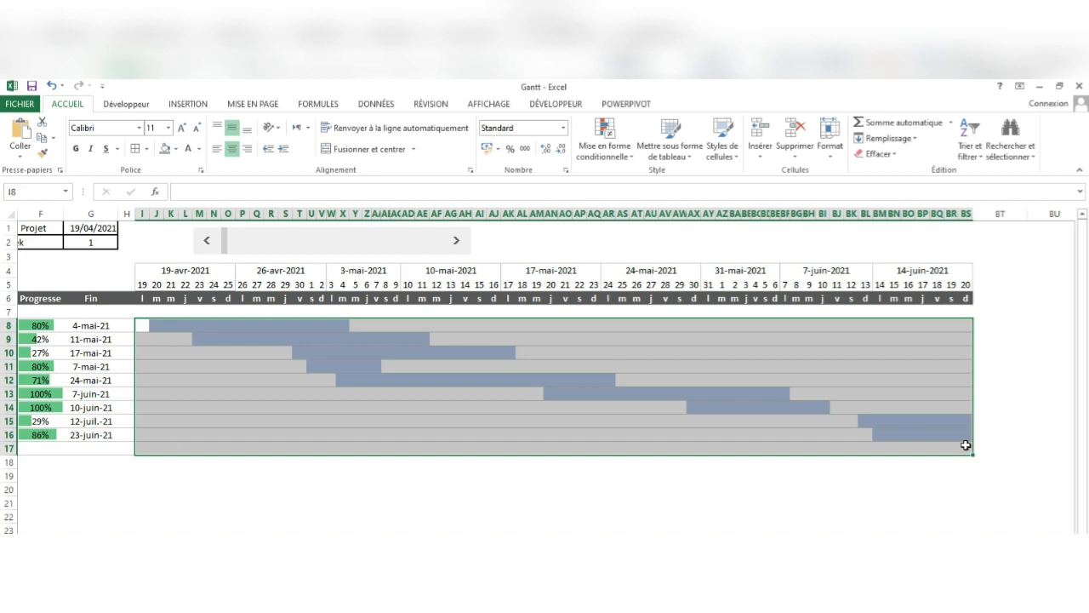
{"action": "scroll", "coordinate": [545, 375], "scroll_direction": "left", "scroll_amount": 5}
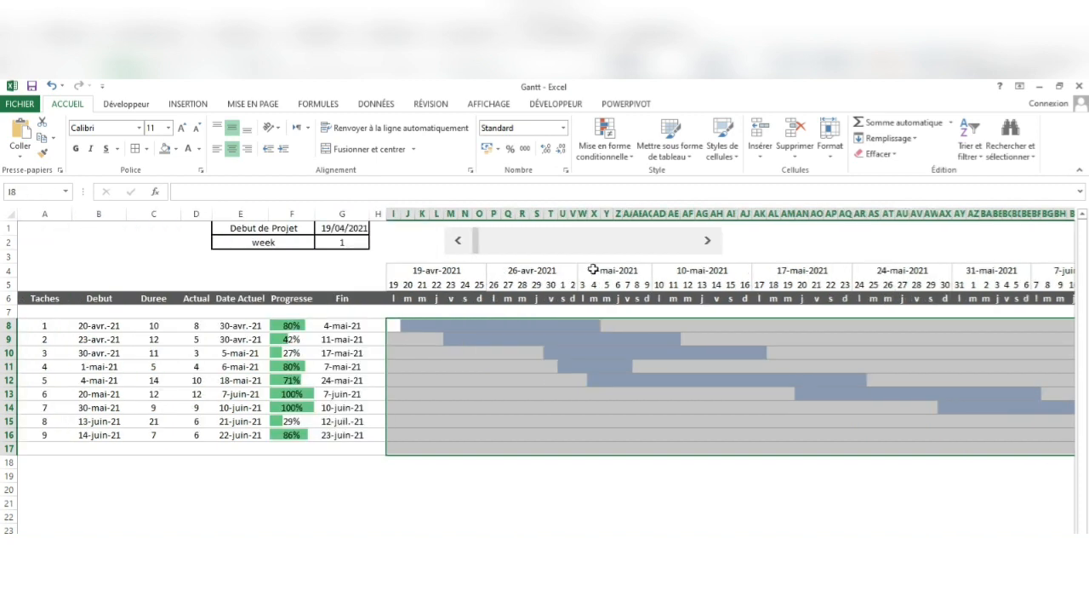
{"action": "left_click", "coordinate": [604, 141]}
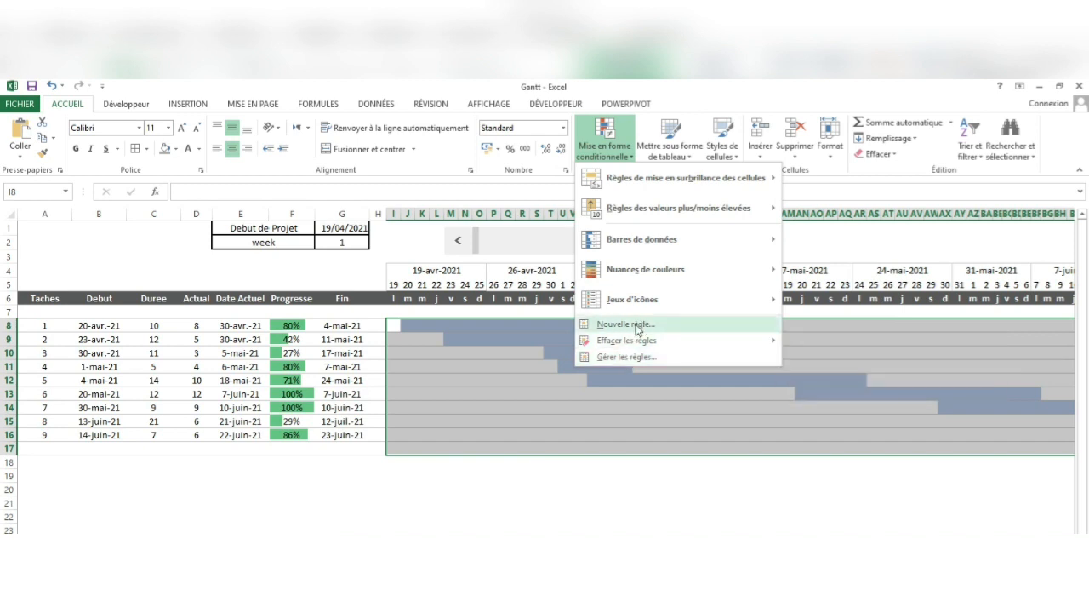
{"action": "left_click", "coordinate": [637, 326]}
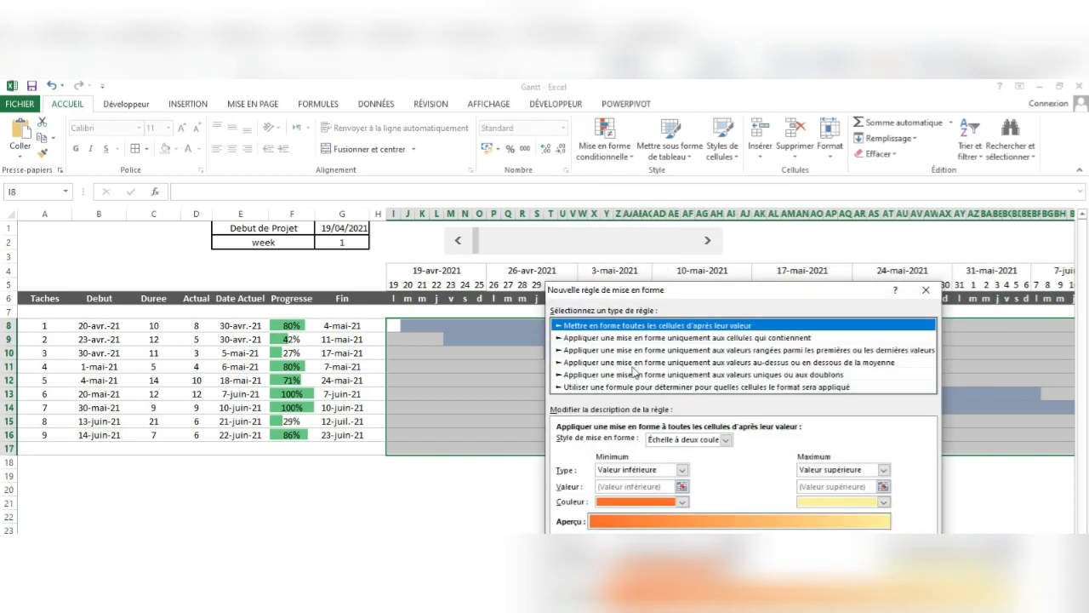
{"action": "left_click", "coordinate": [629, 388]}
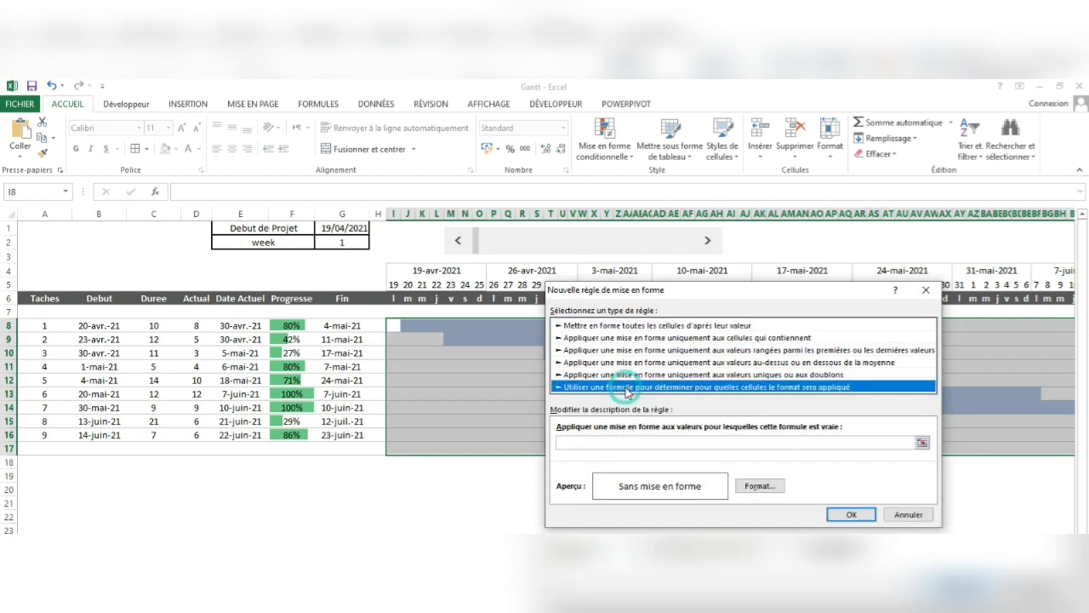
{"action": "left_click", "coordinate": [589, 442]}
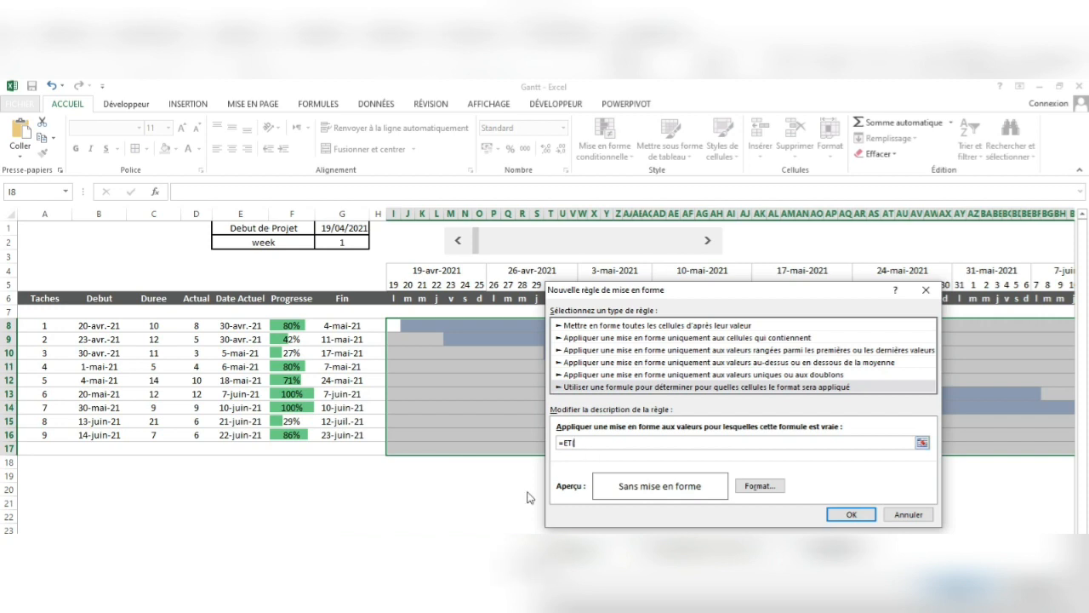
Step: Add the start-date condition I$5>=$B8 as the first argument of the new rule's formula
{"action": "left_click", "coordinate": [394, 285]}
{"action": "left_click", "coordinate": [579, 444]}
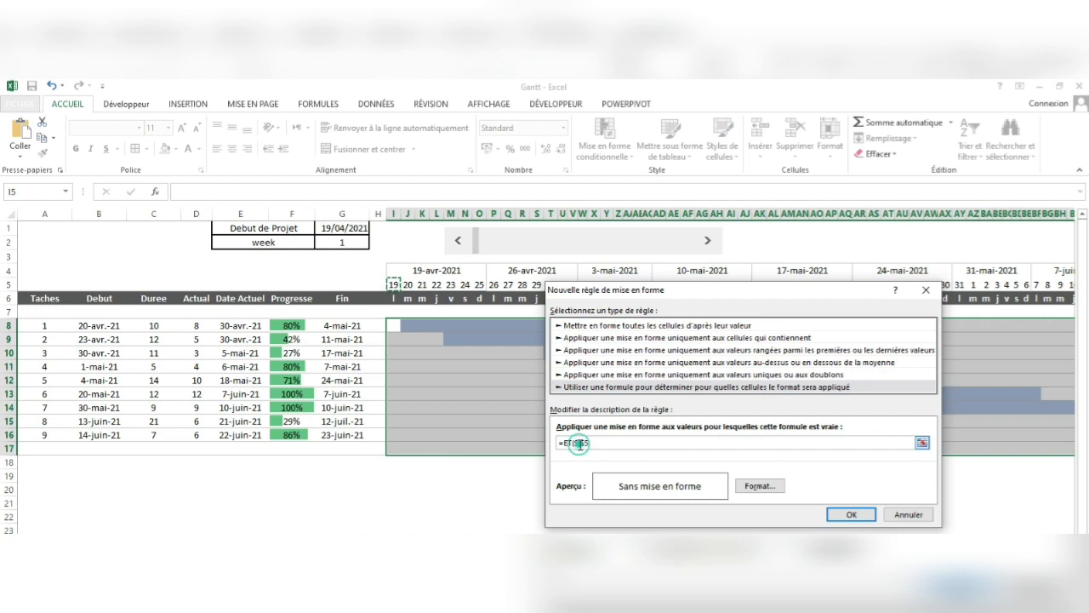
{"action": "type", "text": ">="}
{"action": "left_click", "coordinate": [99, 326]}
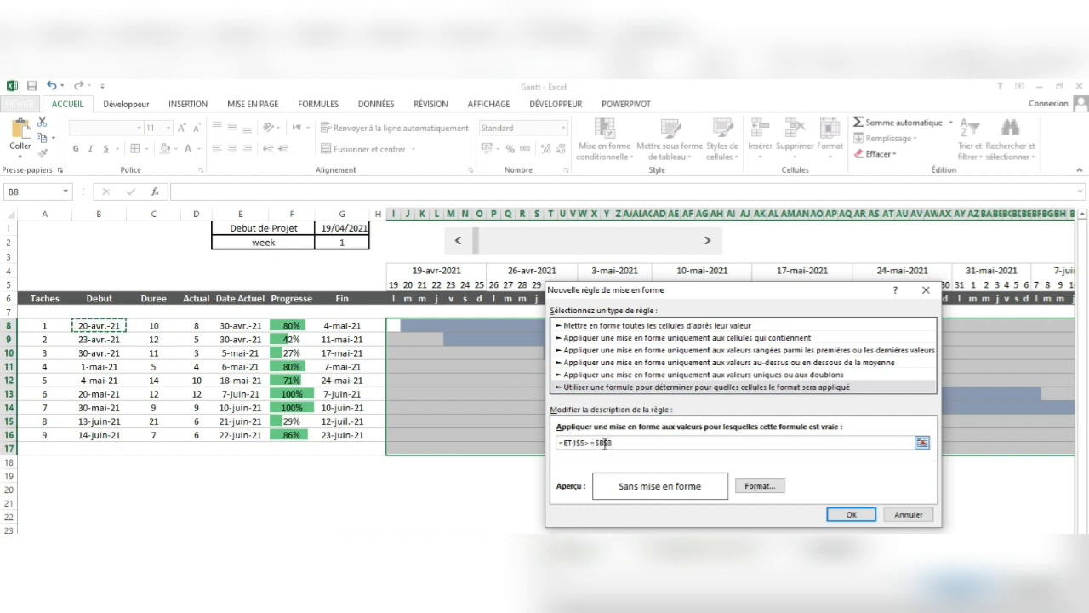
{"action": "left_click", "coordinate": [610, 444]}
{"action": "left_click", "coordinate": [616, 444]}
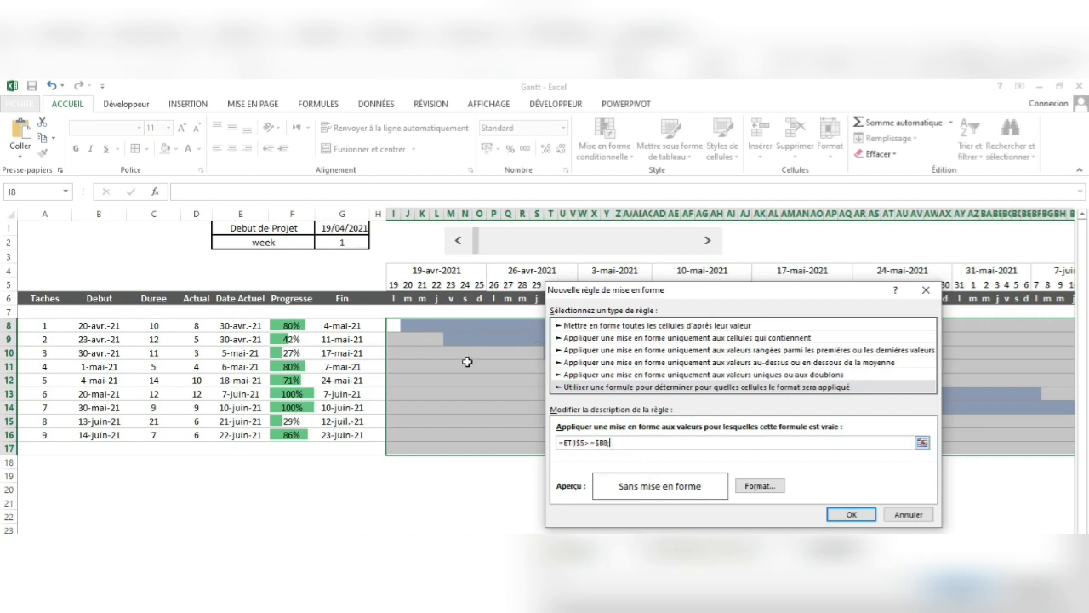
Step: Complete the new rule's formula with the actual-date condition I$5<=$E8 and a closing parenthesis
{"action": "type", "text": ";"}
{"action": "left_click", "coordinate": [395, 284]}
{"action": "left_click", "coordinate": [615, 444]}
{"action": "type", "text": "<=$E$8"}
{"action": "left_click", "coordinate": [241, 325]}
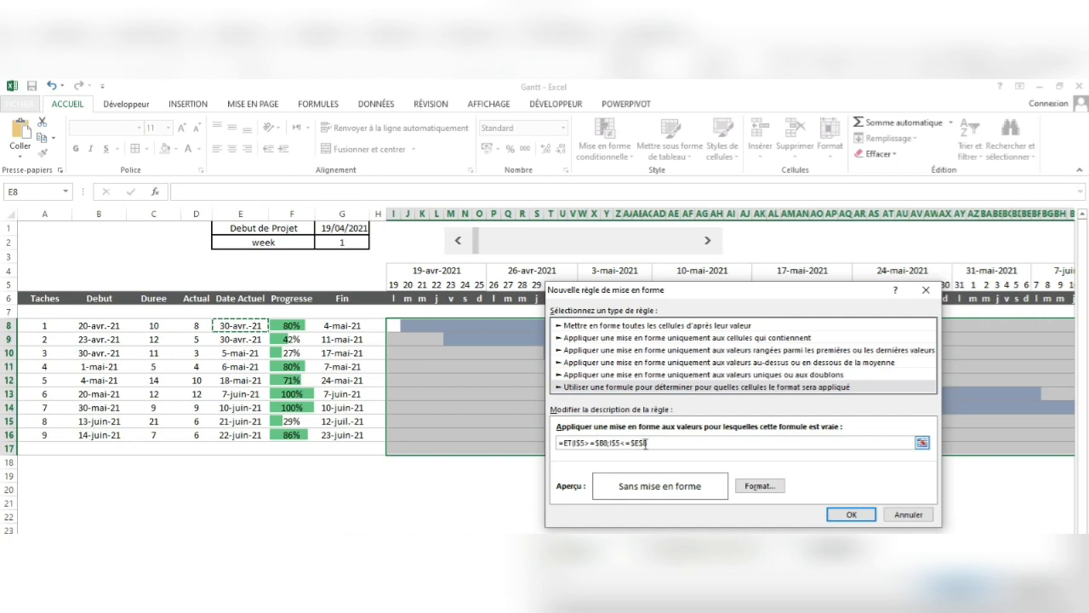
{"action": "key", "text": "F4"}
{"action": "key", "text": "F4"}
Step: Give the new rule a light green fill and apply it to the timeline range
{"action": "left_click", "coordinate": [748, 488]}
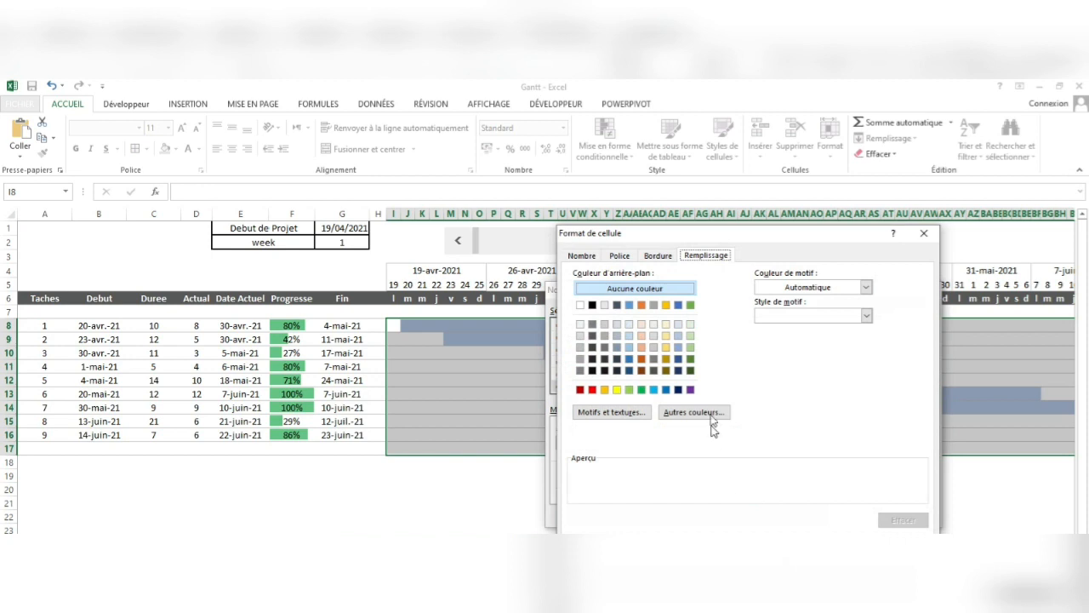
{"action": "left_click", "coordinate": [690, 347]}
{"action": "left_click", "coordinate": [838, 551]}
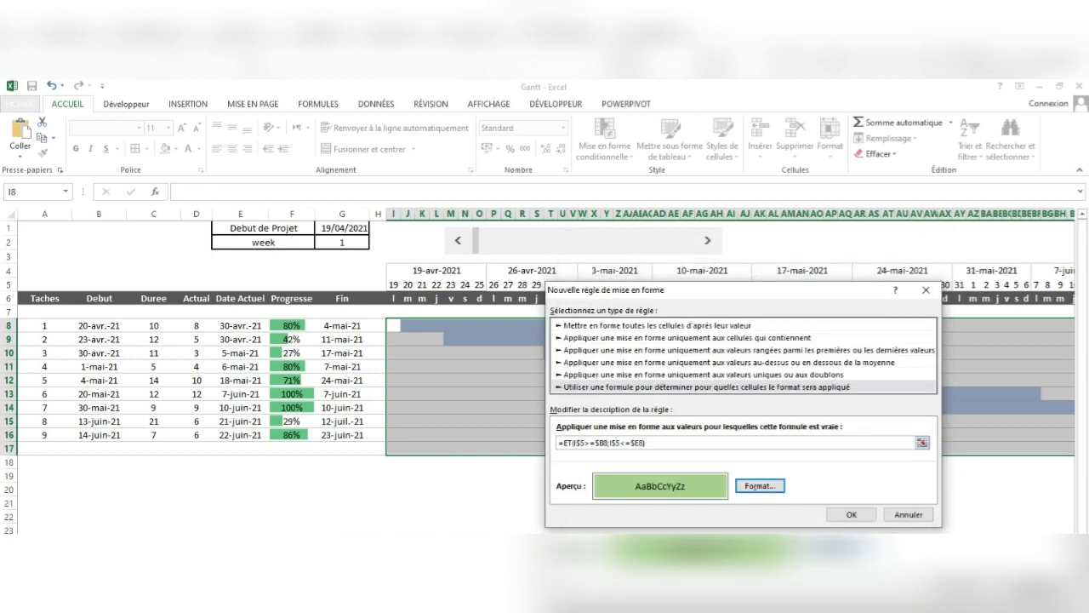
{"action": "left_click", "coordinate": [855, 515]}
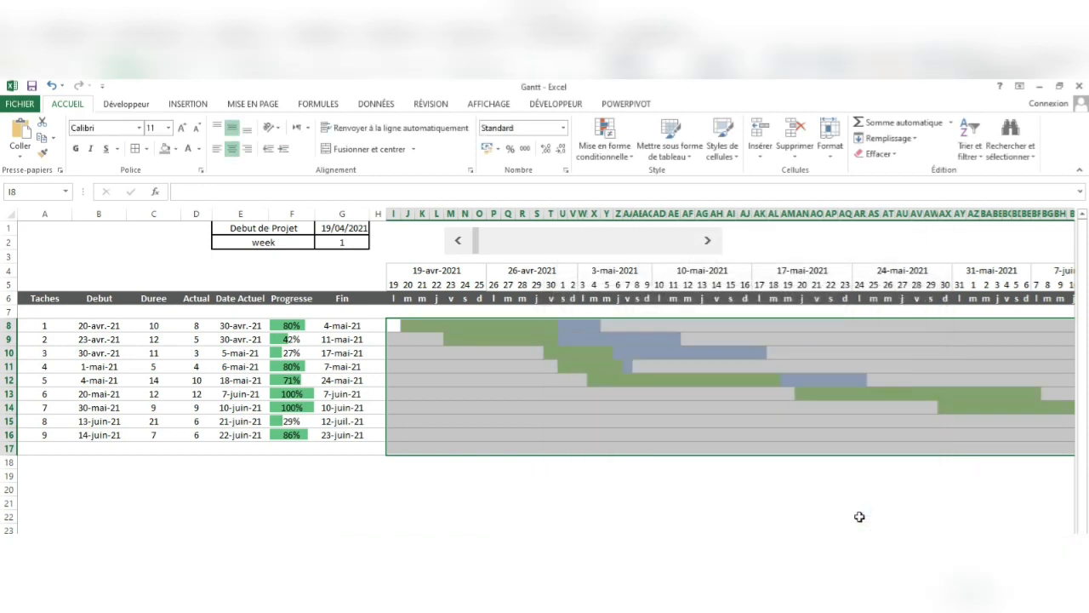
Step: Examine the completed and remaining portions of the task bars across the whole timeline, including task 4's bar
{"action": "left_click", "coordinate": [790, 418]}
{"action": "scroll", "coordinate": [790, 418], "scroll_direction": "right", "scroll_amount": 3}
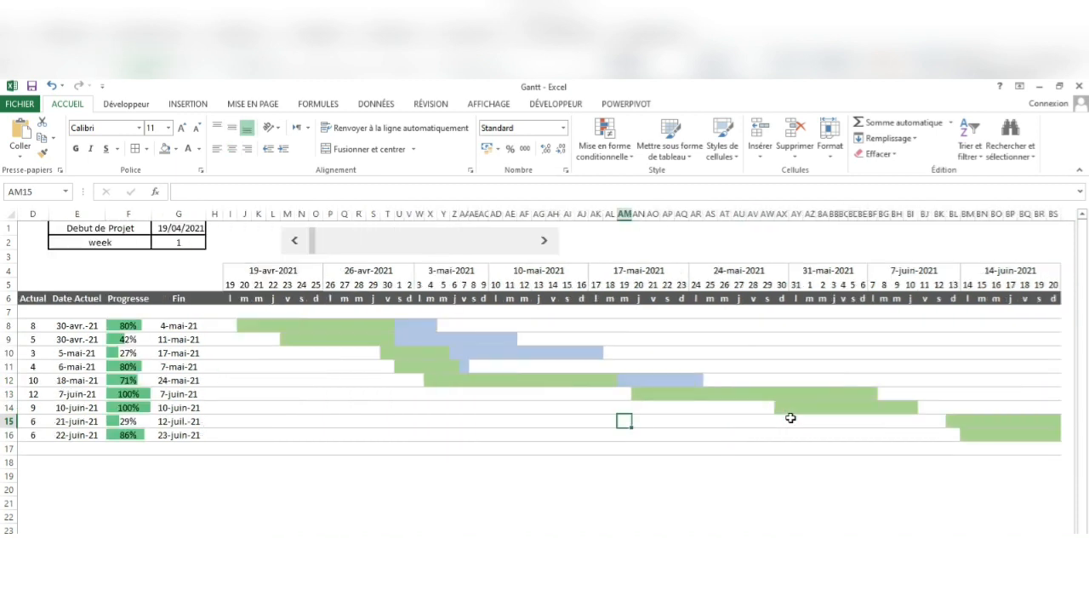
{"action": "scroll", "coordinate": [791, 418], "scroll_direction": "right", "scroll_amount": 3}
{"action": "scroll", "coordinate": [791, 418], "scroll_direction": "left", "scroll_amount": 5}
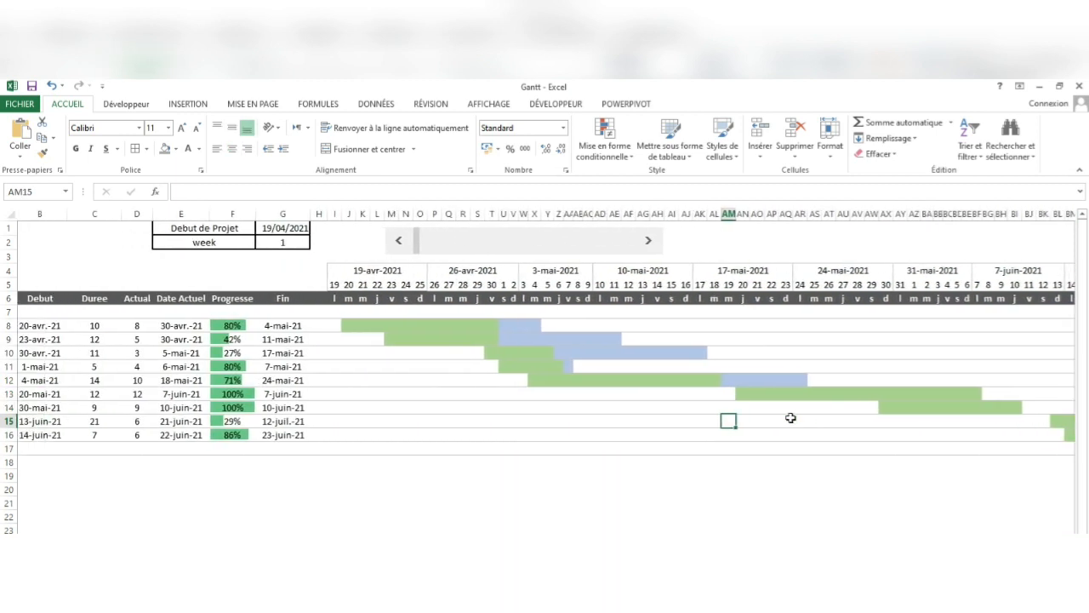
{"action": "scroll", "coordinate": [791, 418], "scroll_direction": "left", "scroll_amount": 2}
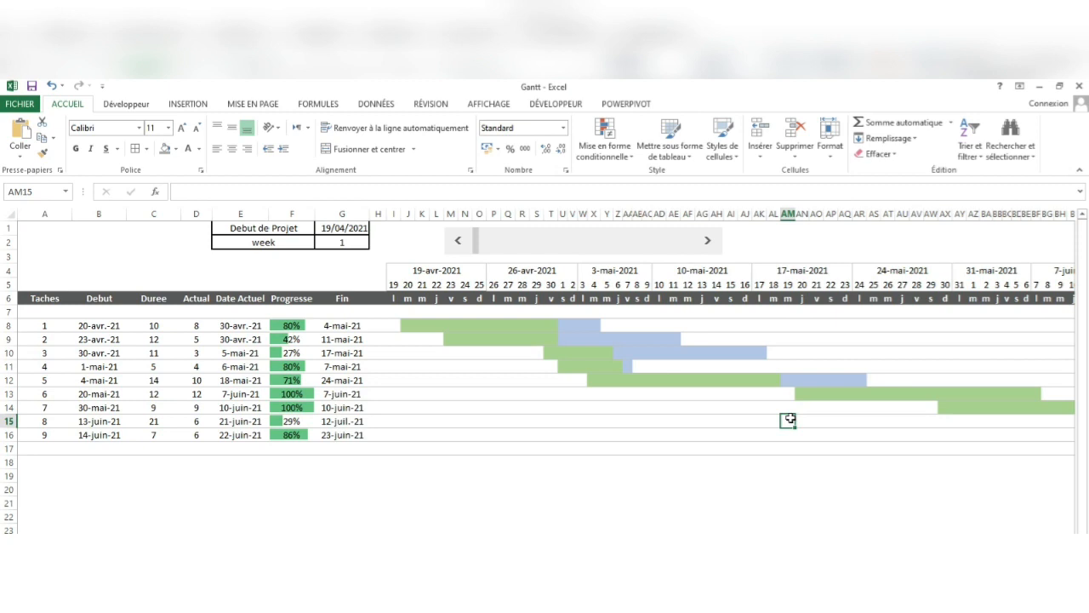
{"action": "scroll", "coordinate": [791, 418], "scroll_direction": "right", "scroll_amount": 4}
{"action": "scroll", "coordinate": [790, 418], "scroll_direction": "left", "scroll_amount": 4}
{"action": "left_click_drag", "start_coordinate": [610, 372], "coordinate": [555, 368]}
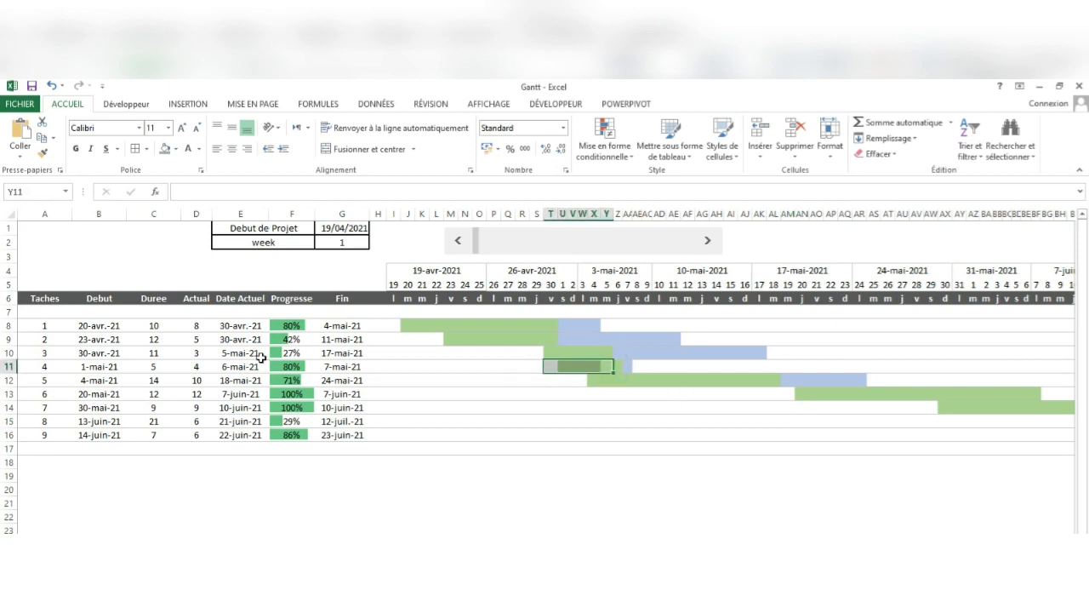
Step: Set the Actual value of task 1 to 10
{"action": "left_click", "coordinate": [199, 326]}
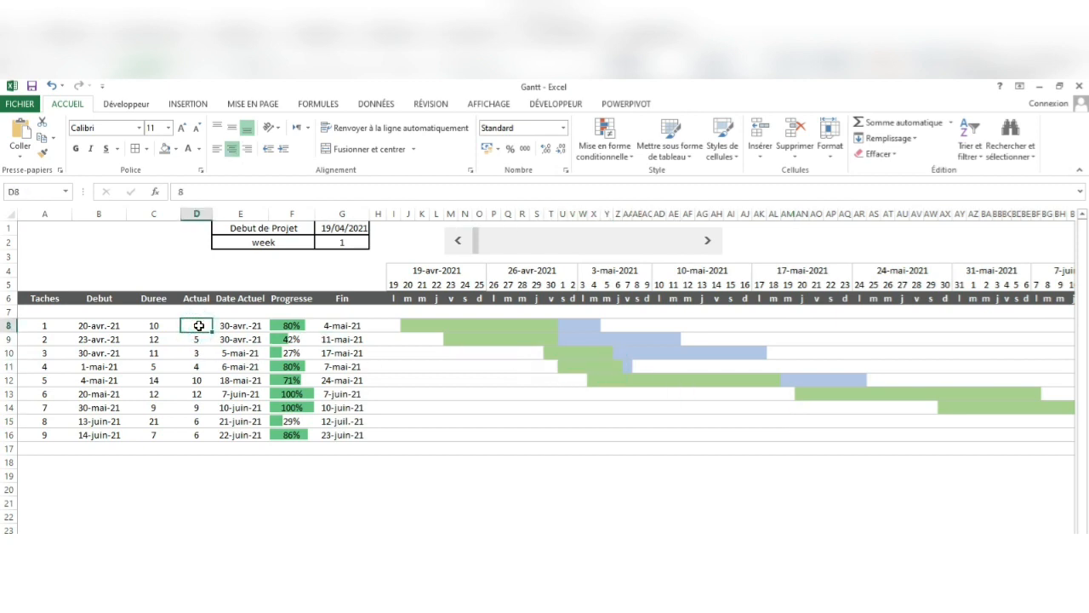
{"action": "type", "text": "10"}
{"action": "key", "text": "Return"}
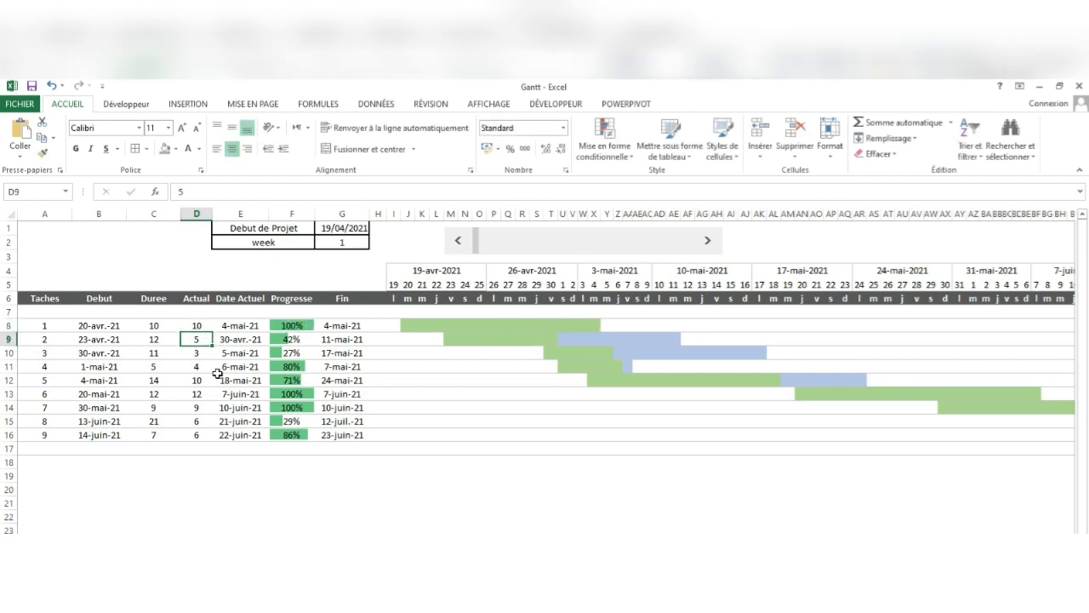
Step: Set the Actual value of task 1 to 8
{"action": "left_click", "coordinate": [193, 324]}
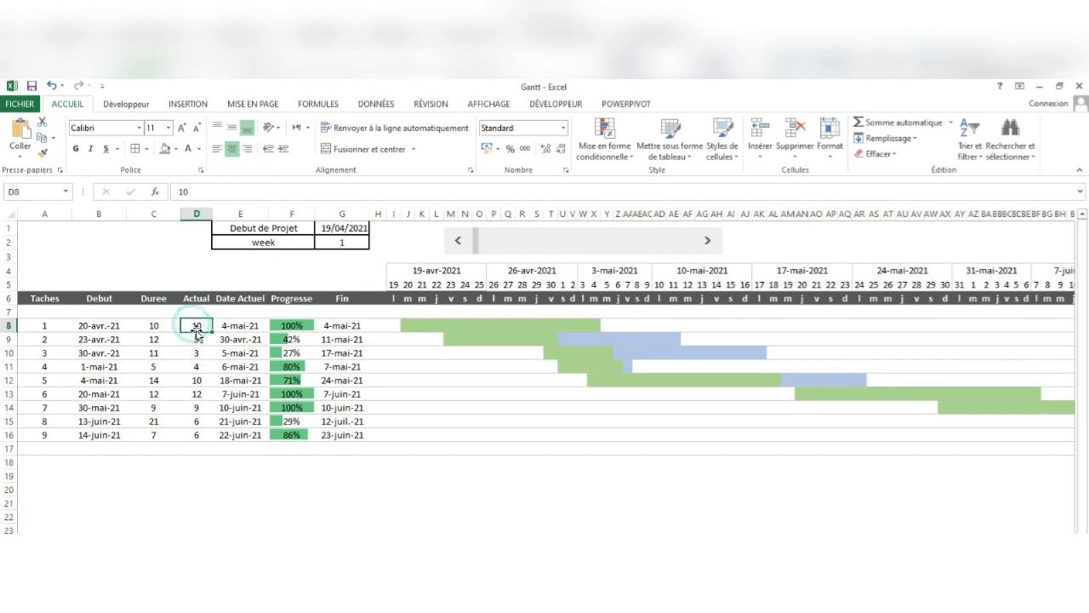
{"action": "type", "text": "8"}
{"action": "key", "text": "Return"}
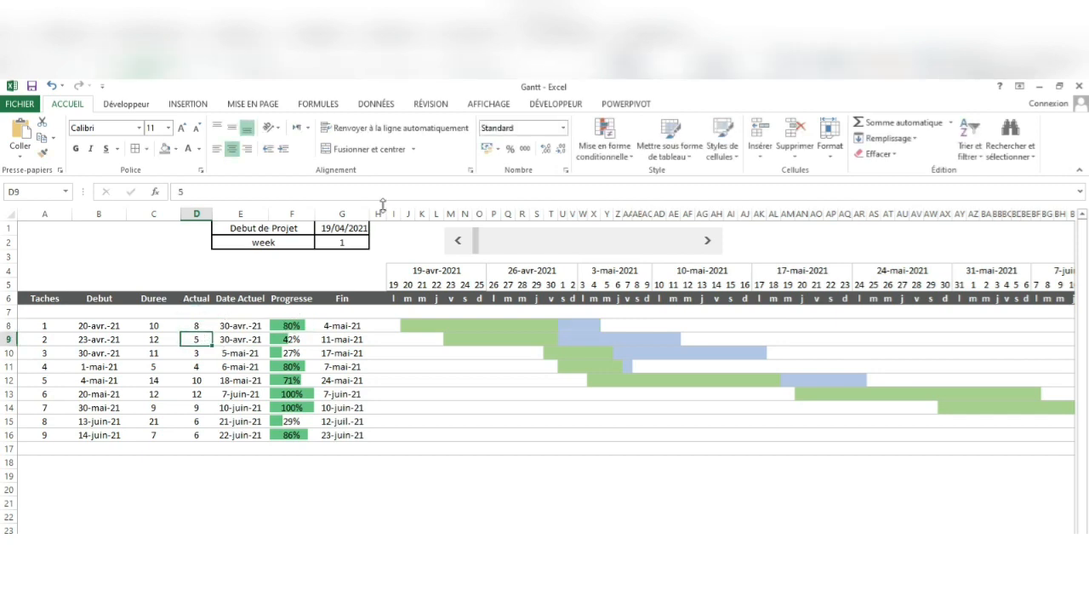
Step: Page the timeline forward several weeks and back to week 1 to examine how the completed and remaining bars shift
{"action": "left_click", "coordinate": [709, 241]}
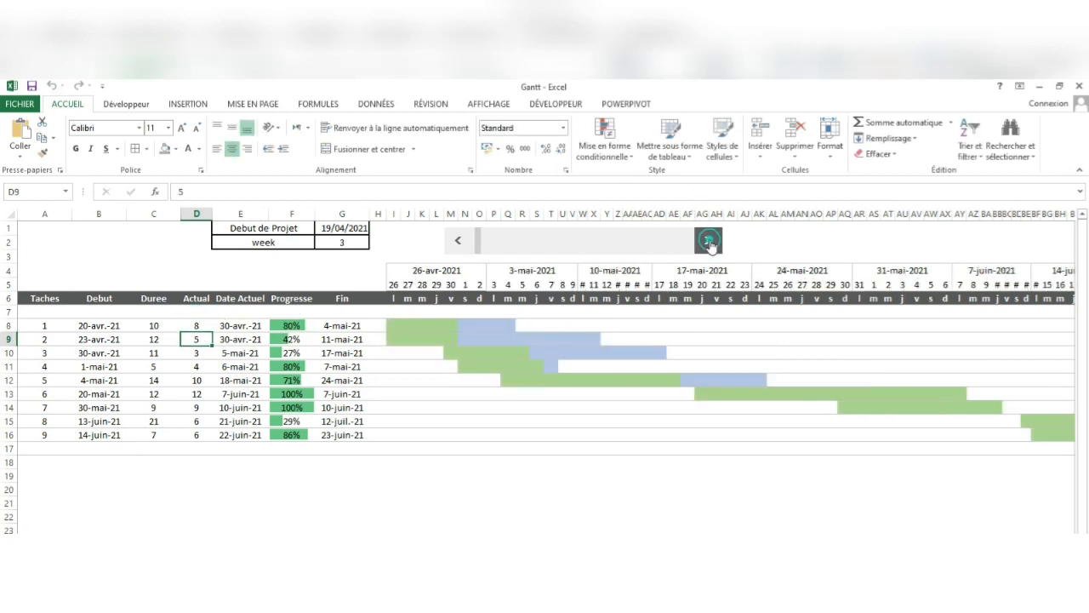
{"action": "left_click", "coordinate": [708, 242]}
{"action": "left_click", "coordinate": [709, 241]}
{"action": "left_click", "coordinate": [709, 241]}
{"action": "left_click", "coordinate": [708, 242]}
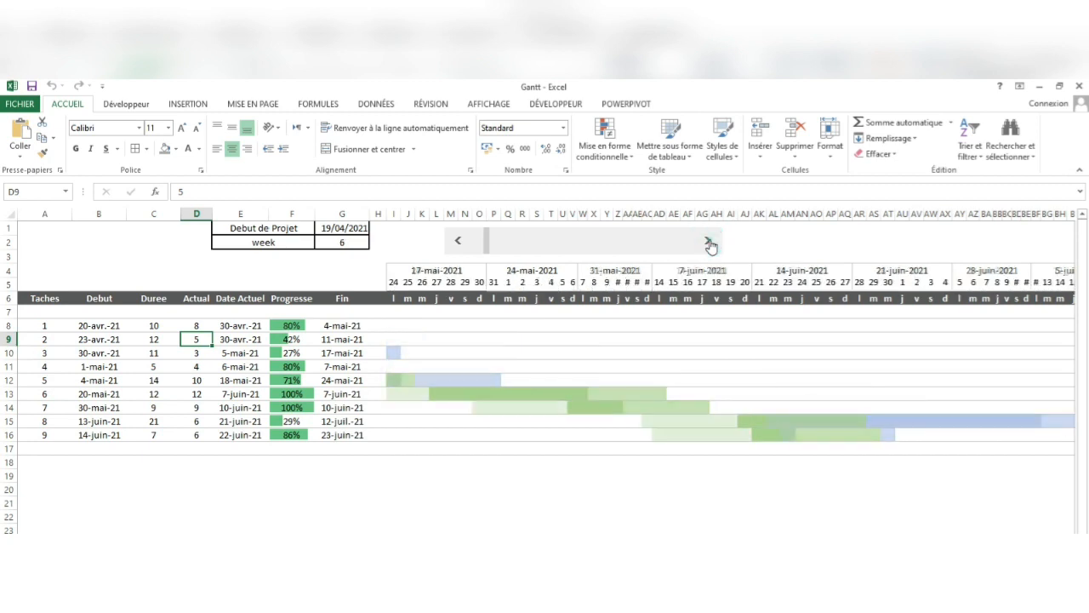
{"action": "left_click", "coordinate": [709, 242]}
{"action": "left_click", "coordinate": [459, 242]}
{"action": "left_click", "coordinate": [459, 241]}
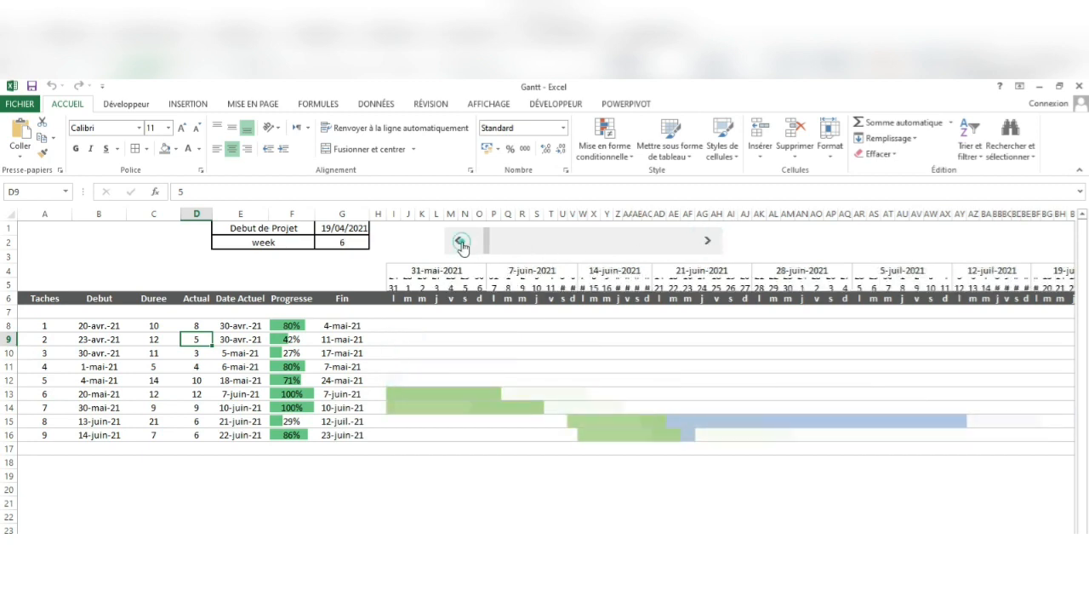
{"action": "left_click", "coordinate": [458, 241]}
{"action": "left_click", "coordinate": [459, 242]}
{"action": "left_click", "coordinate": [458, 241]}
{"action": "left_click", "coordinate": [458, 242]}
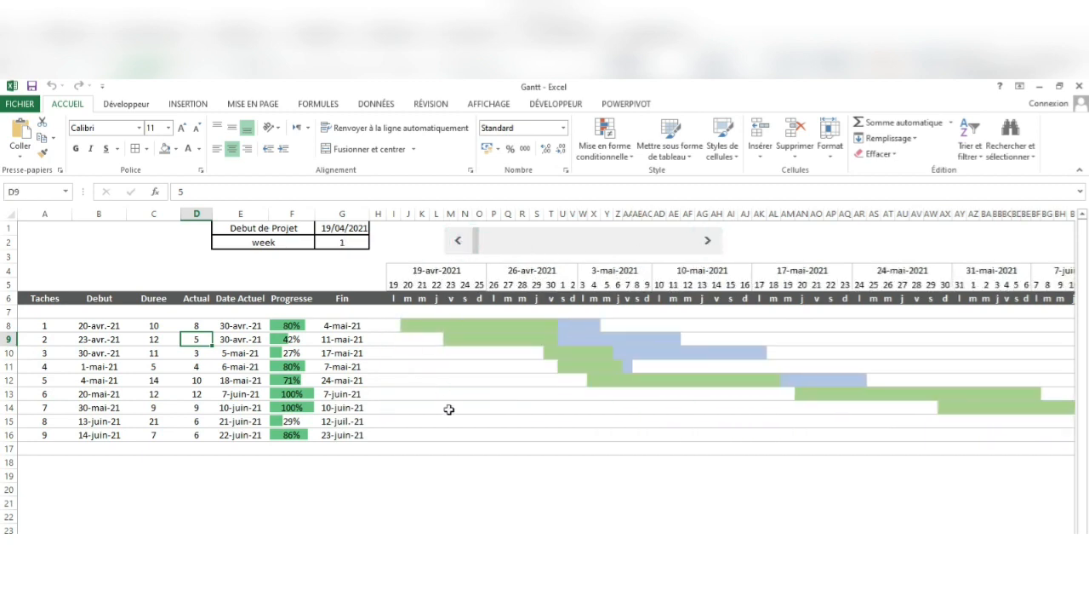
{"action": "left_click", "coordinate": [541, 451]}
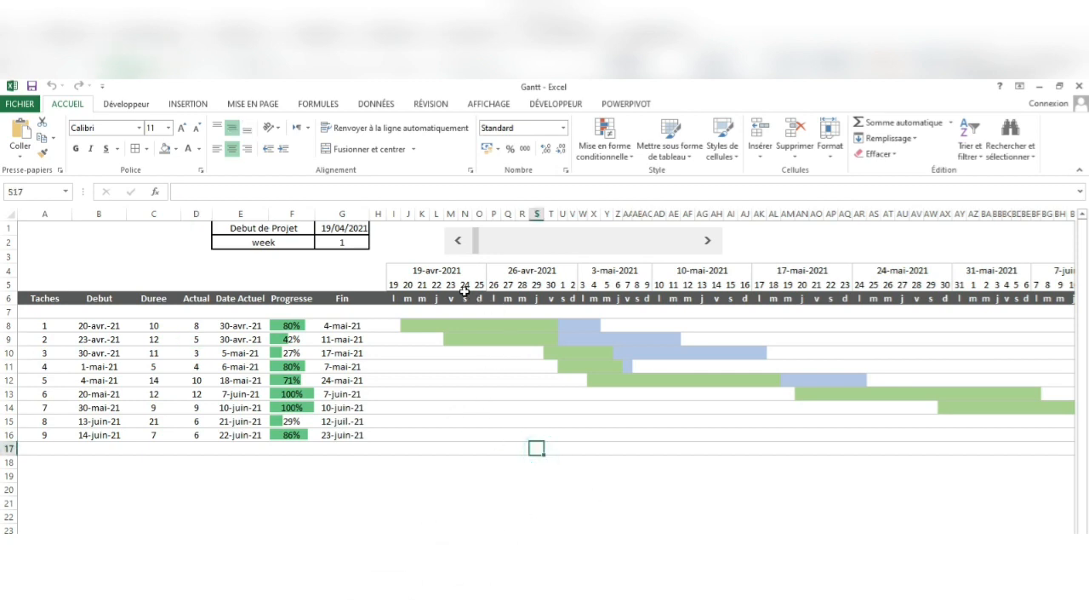
Step: Start a new formula-based conditional formatting rule for the timeline range I8:BS16
{"action": "left_click", "coordinate": [392, 325]}
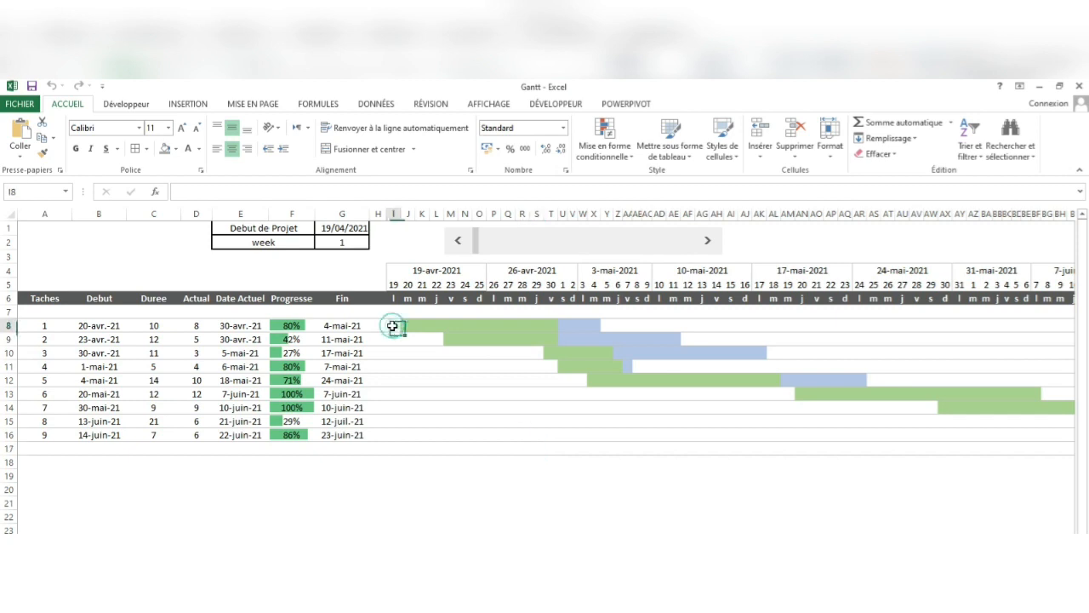
{"action": "left_click_drag", "start_coordinate": [393, 325], "coordinate": [962, 434]}
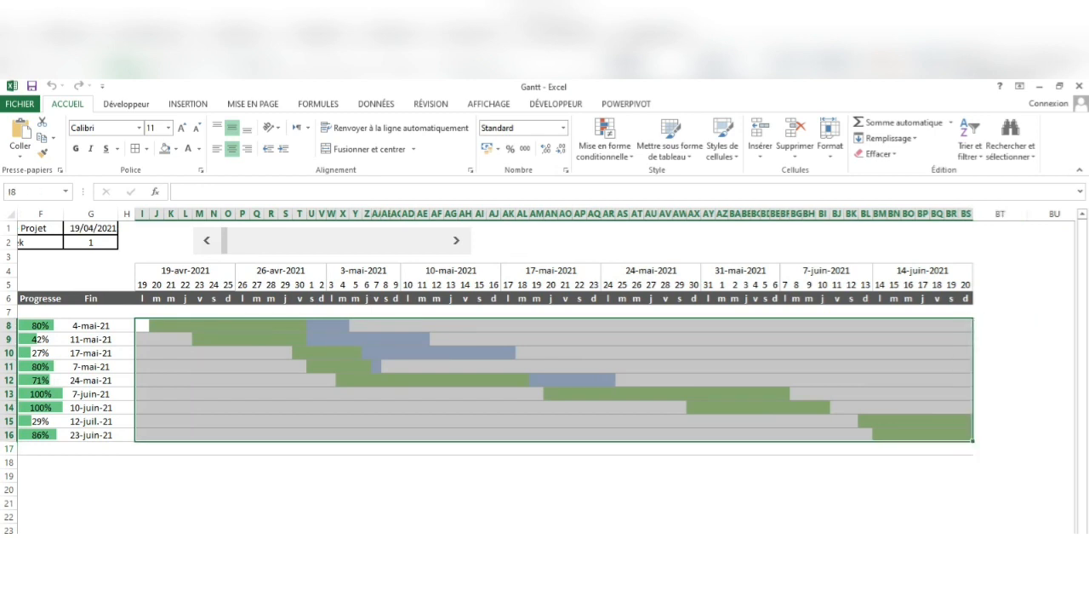
{"action": "scroll", "coordinate": [544, 374], "scroll_direction": "left", "scroll_amount": 3}
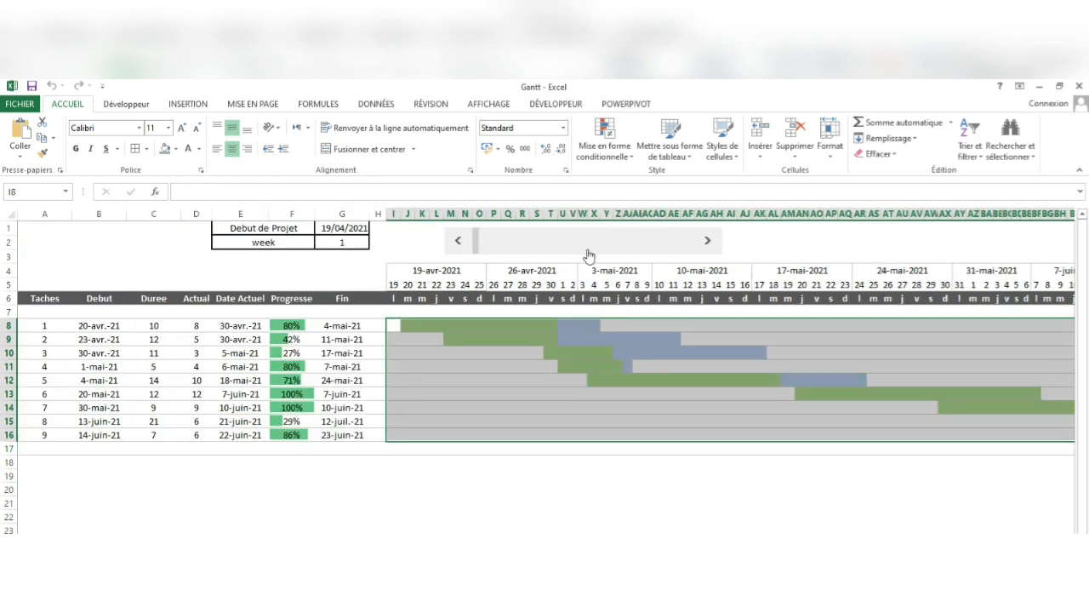
{"action": "left_click", "coordinate": [619, 146]}
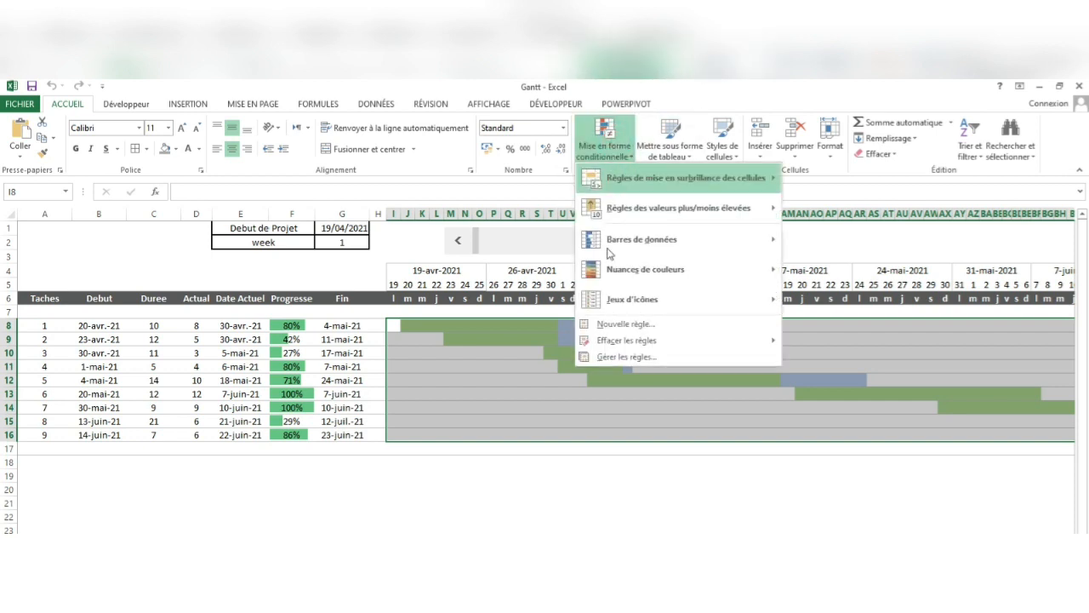
{"action": "left_click", "coordinate": [626, 324]}
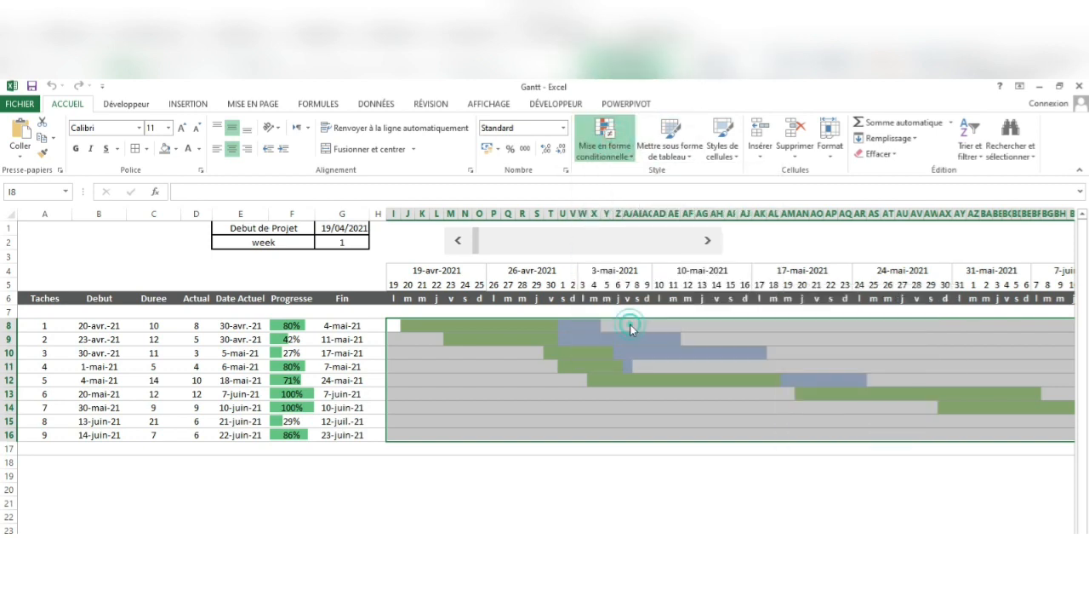
{"action": "left_click", "coordinate": [630, 372]}
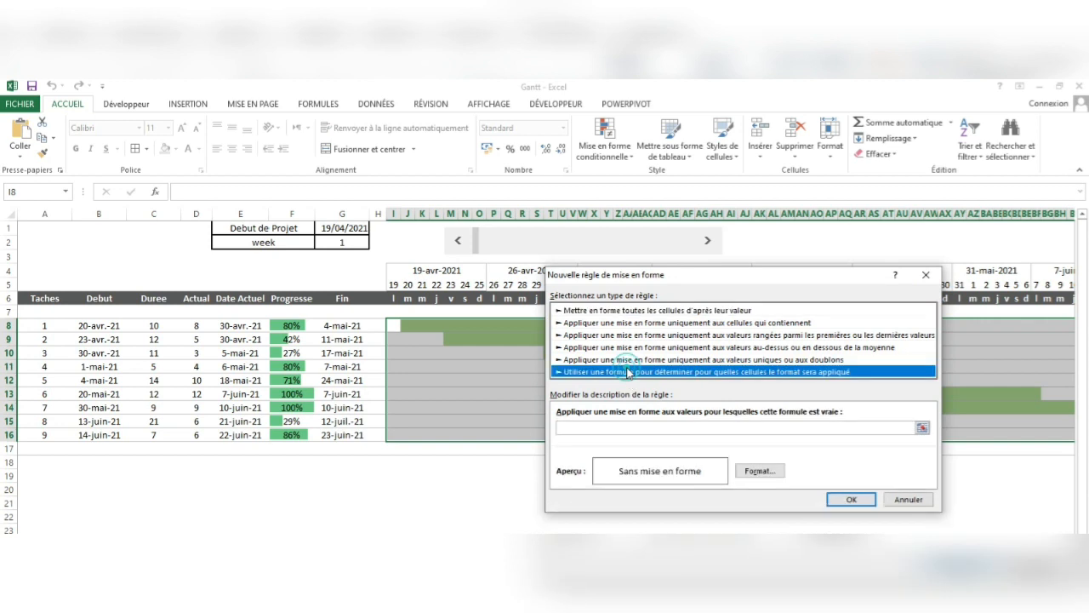
Step: Enter the weekend formula =JOURSEM(I$5;2)>5 for the new rule
{"action": "left_click", "coordinate": [624, 429]}
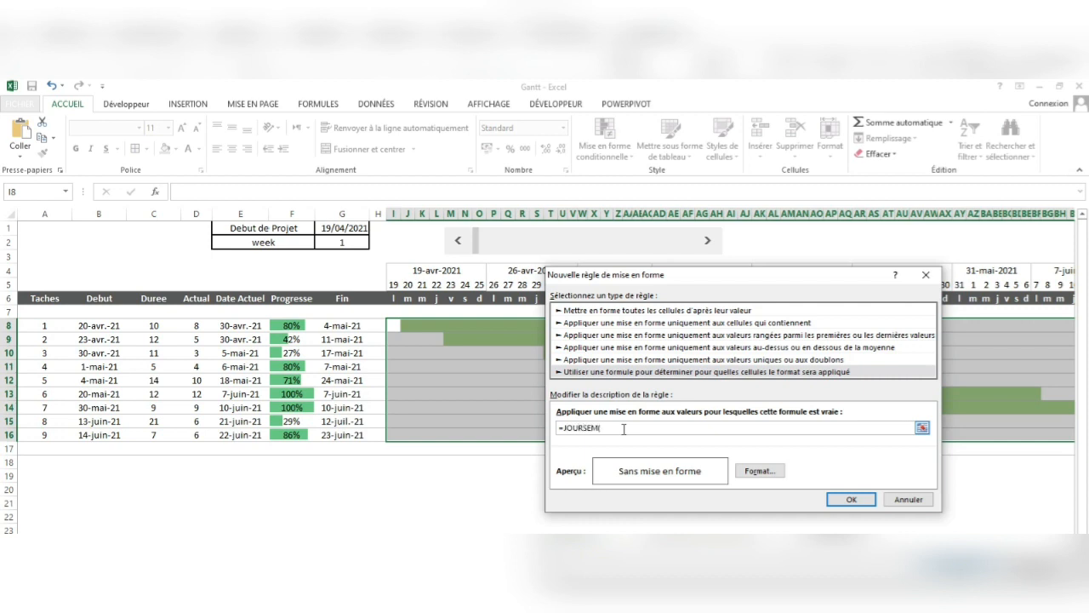
{"action": "key", "text": "BackSpace"}
{"action": "type", "text": "("}
{"action": "left_click", "coordinate": [393, 285]}
{"action": "left_click", "coordinate": [602, 428]}
{"action": "key", "text": "BackSpace"}
Step: Give the weekend rule a thin diagonal-stripe pattern fill with automatic colour and apply it to the timeline range
{"action": "left_click", "coordinate": [759, 471]}
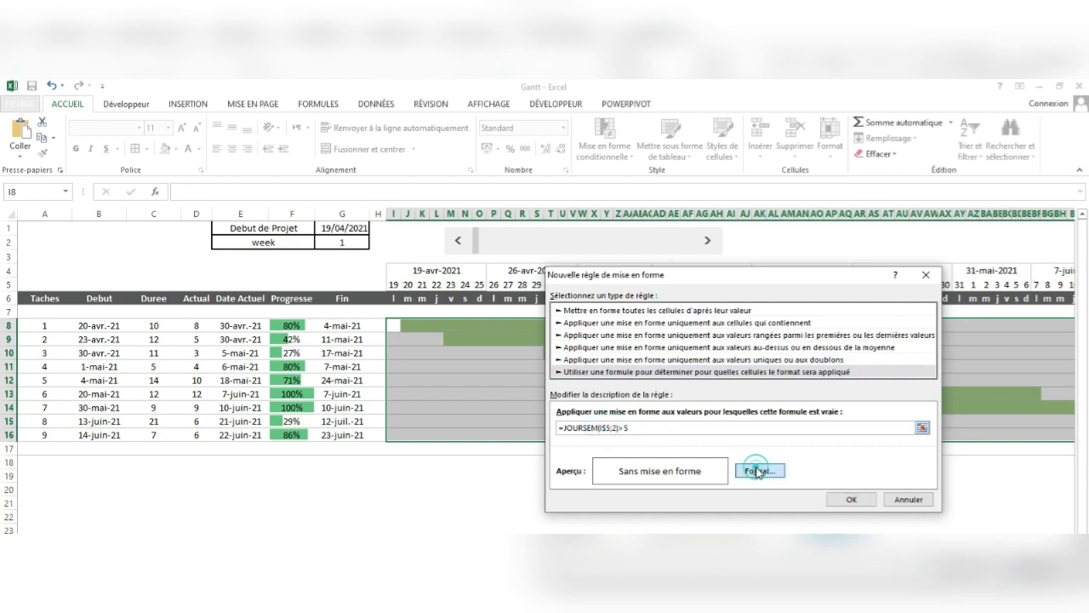
{"action": "left_click", "coordinate": [866, 301]}
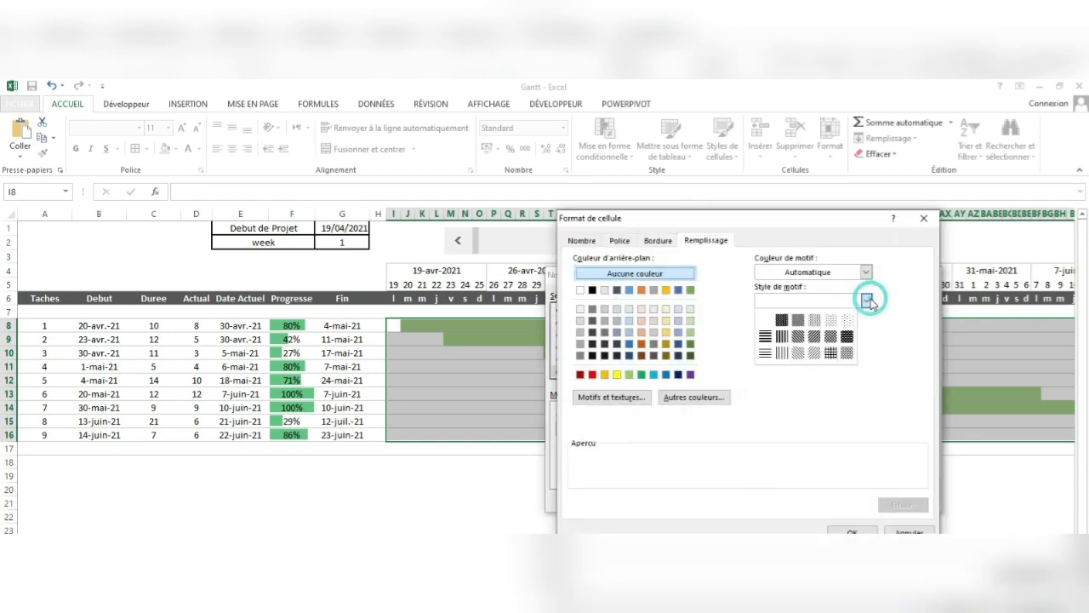
{"action": "left_click", "coordinate": [815, 352]}
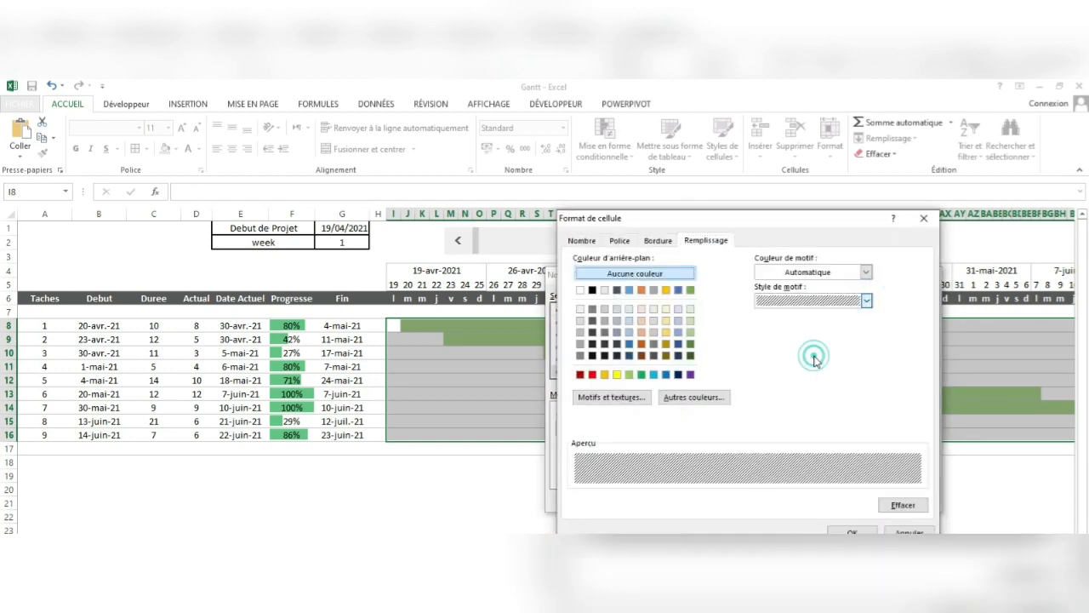
{"action": "left_click", "coordinate": [852, 531]}
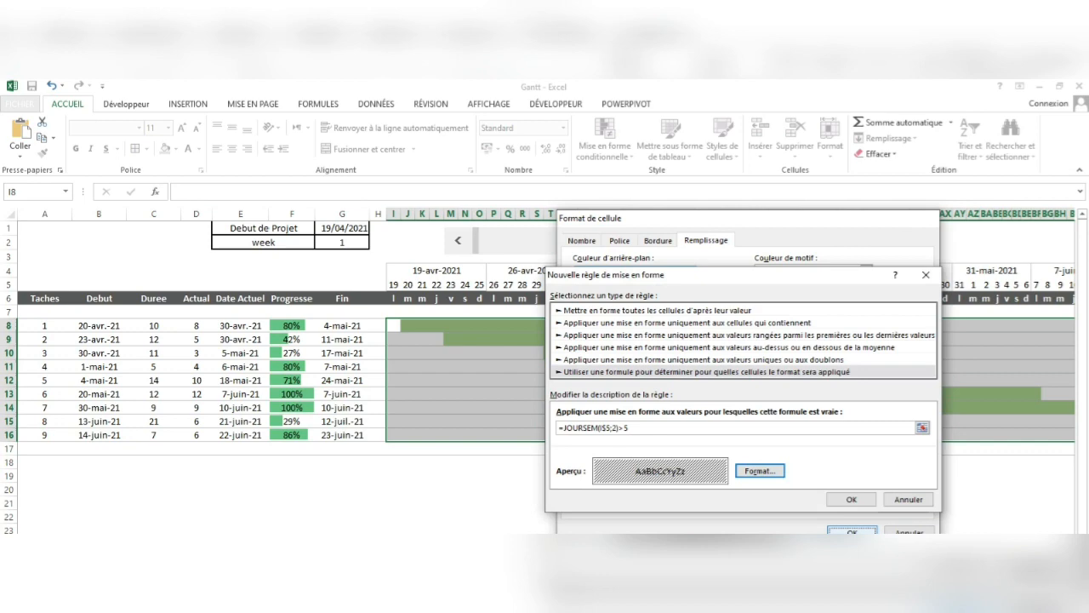
{"action": "left_click", "coordinate": [854, 500]}
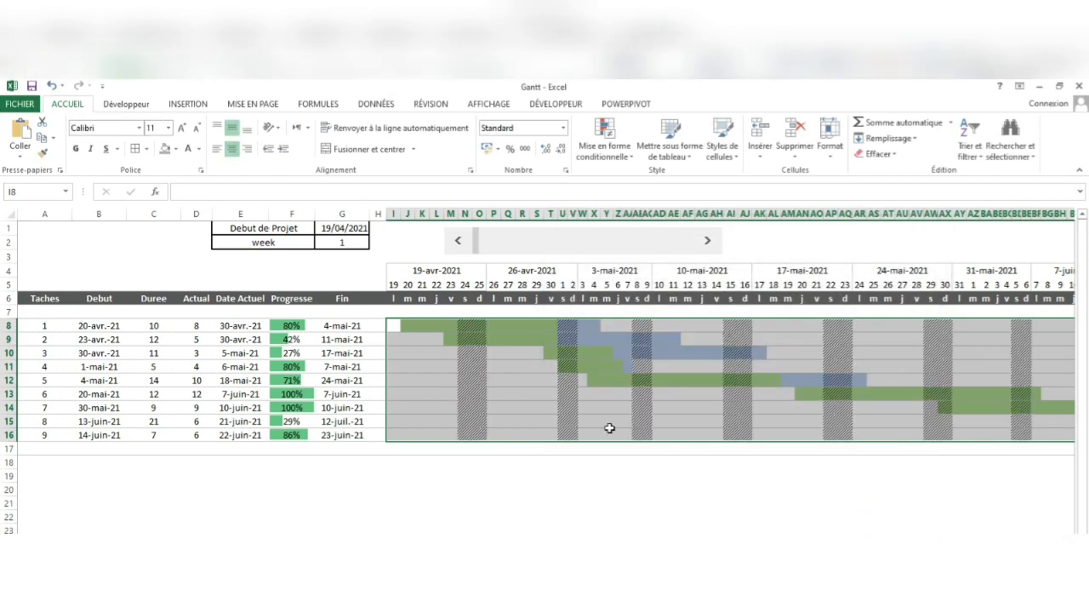
{"action": "left_click", "coordinate": [550, 448]}
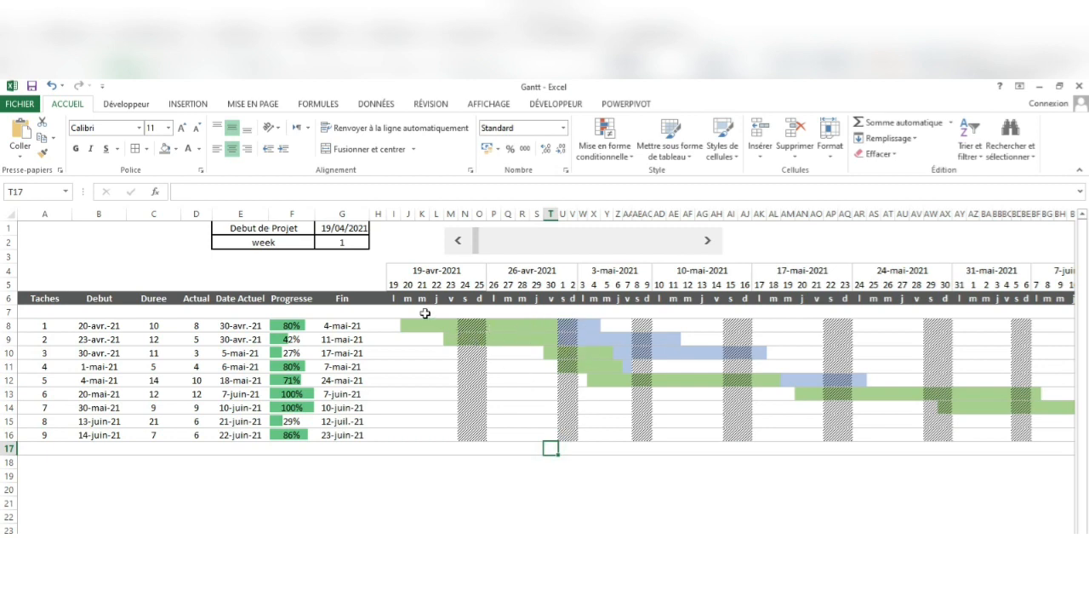
Step: Enable stop-if-true for the JOURSEM weekend rule on the timeline range I8:BS16 and apply the change
{"action": "left_click_drag", "start_coordinate": [397, 323], "coordinate": [524, 352]}
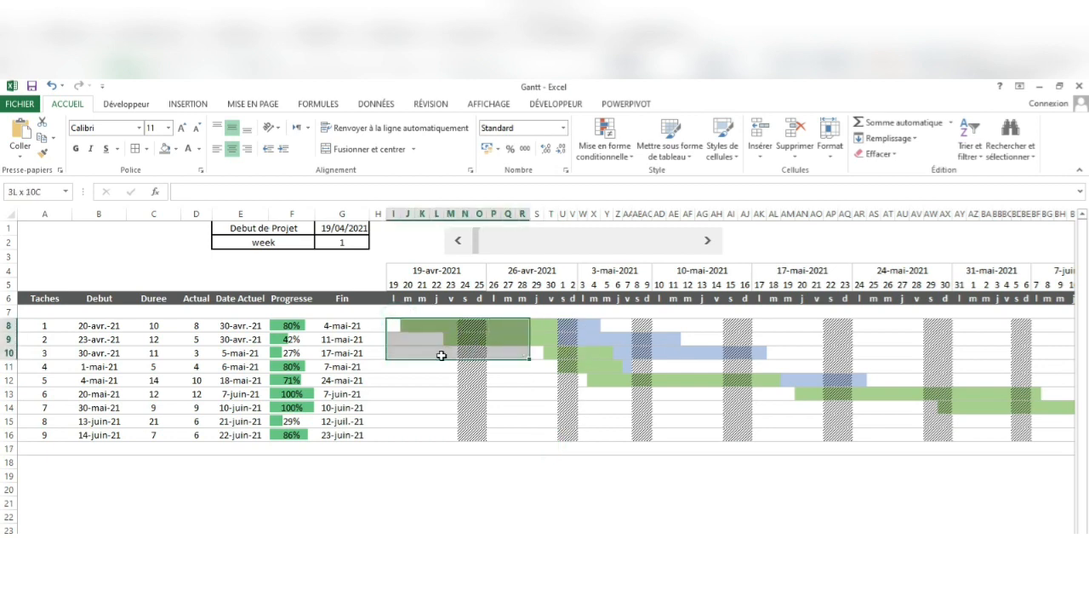
{"action": "left_click_drag", "start_coordinate": [441, 355], "coordinate": [970, 434]}
{"action": "left_click", "coordinate": [604, 146]}
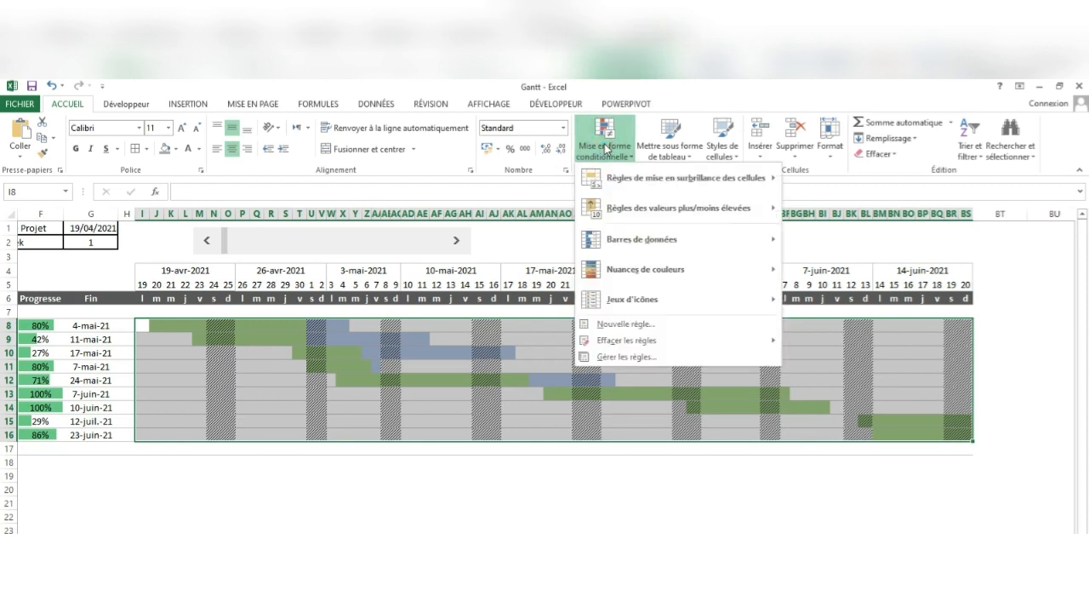
{"action": "left_click", "coordinate": [638, 363]}
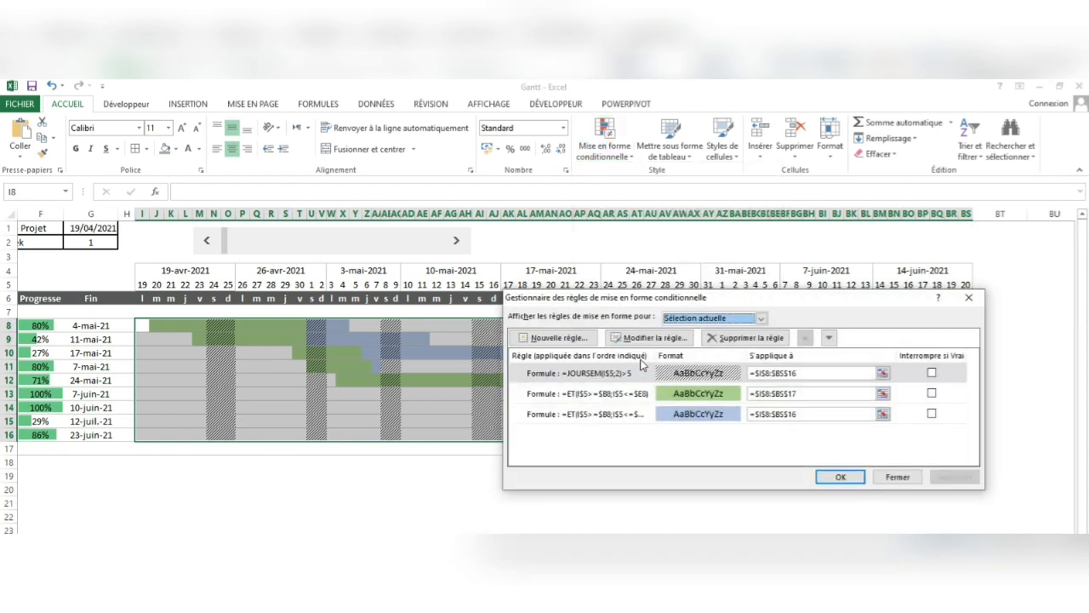
{"action": "left_click", "coordinate": [601, 378]}
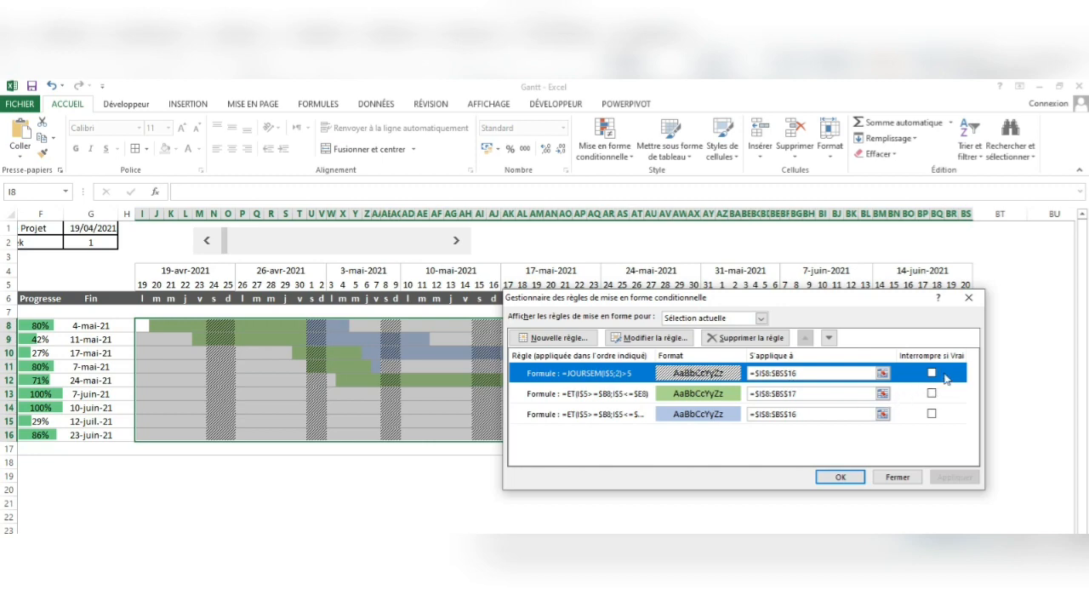
{"action": "left_click", "coordinate": [932, 373]}
{"action": "left_click", "coordinate": [955, 478]}
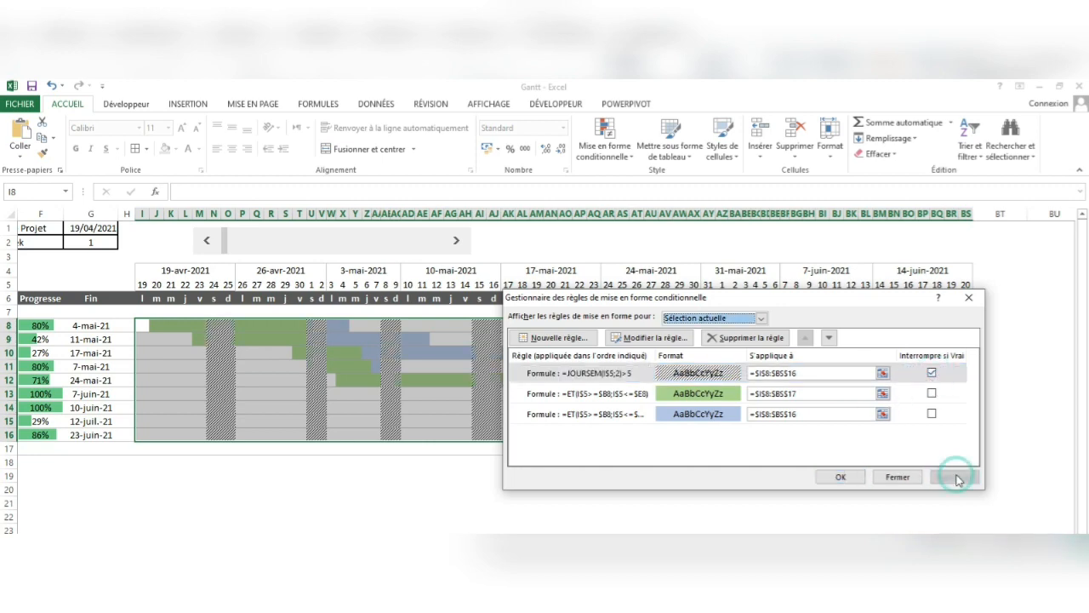
{"action": "left_click", "coordinate": [840, 477]}
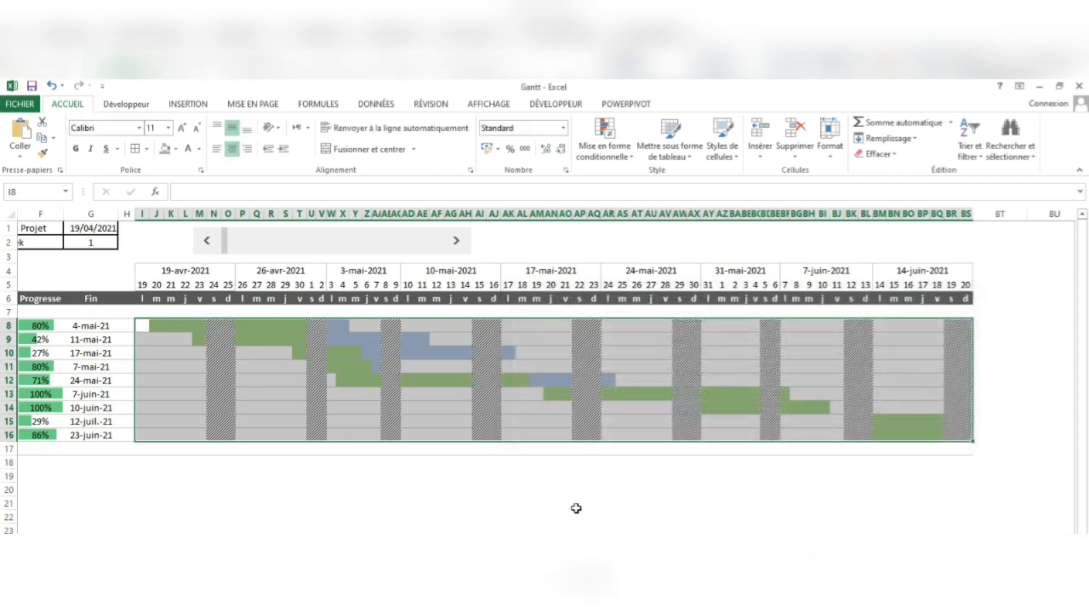
{"action": "left_click", "coordinate": [578, 505]}
{"action": "scroll", "coordinate": [437, 401], "scroll_direction": "left", "scroll_amount": 5}
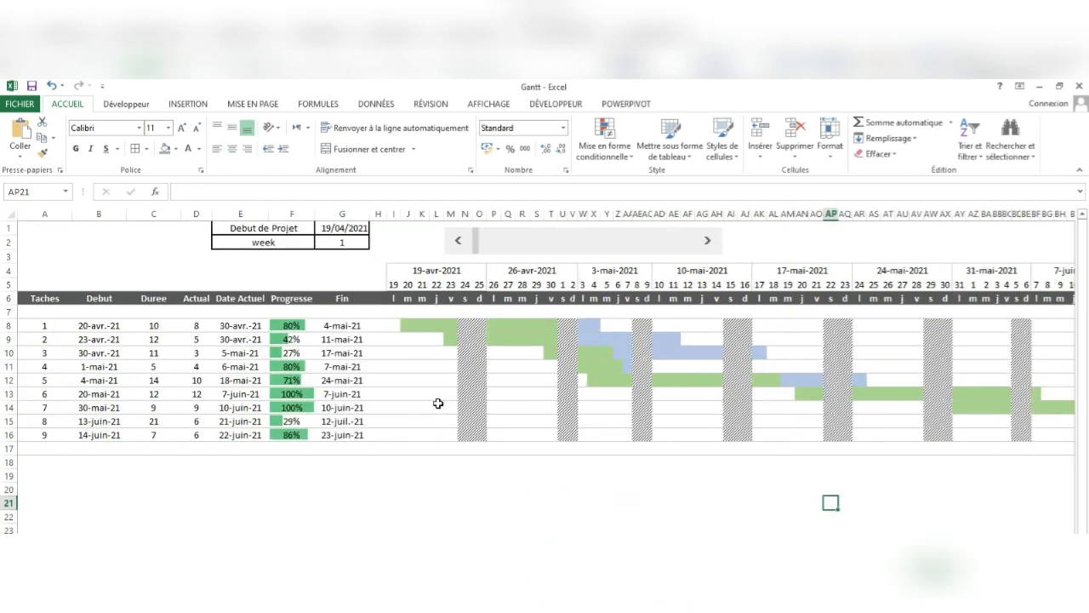
Step: Step the timeline through later weeks and return to week 1 to check the weekend hatching against the task bars
{"action": "left_click", "coordinate": [707, 241]}
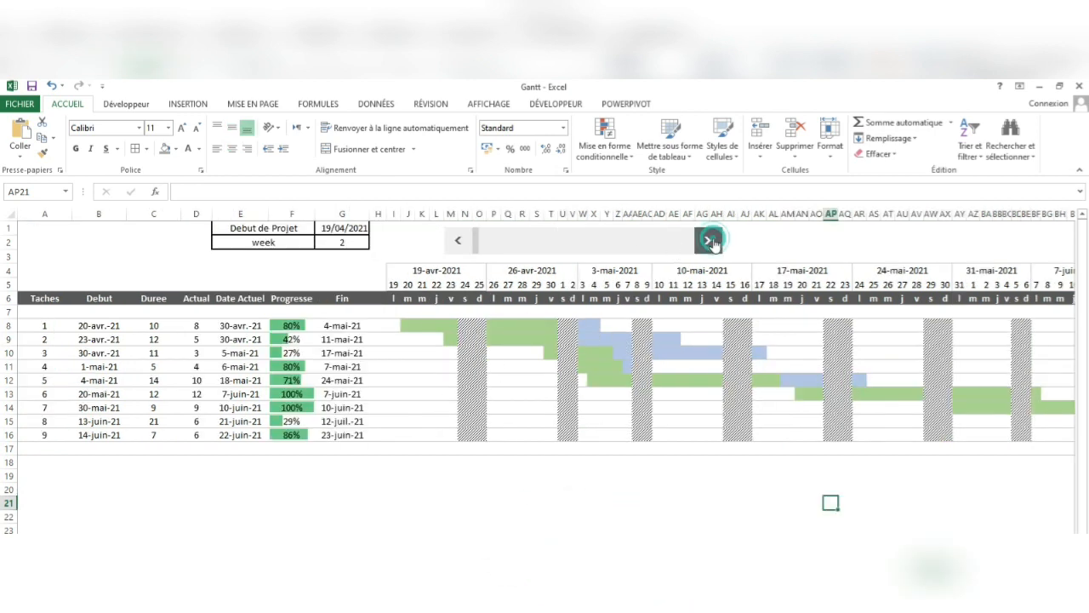
{"action": "left_click", "coordinate": [709, 241]}
{"action": "left_click", "coordinate": [711, 242]}
{"action": "left_click", "coordinate": [712, 241]}
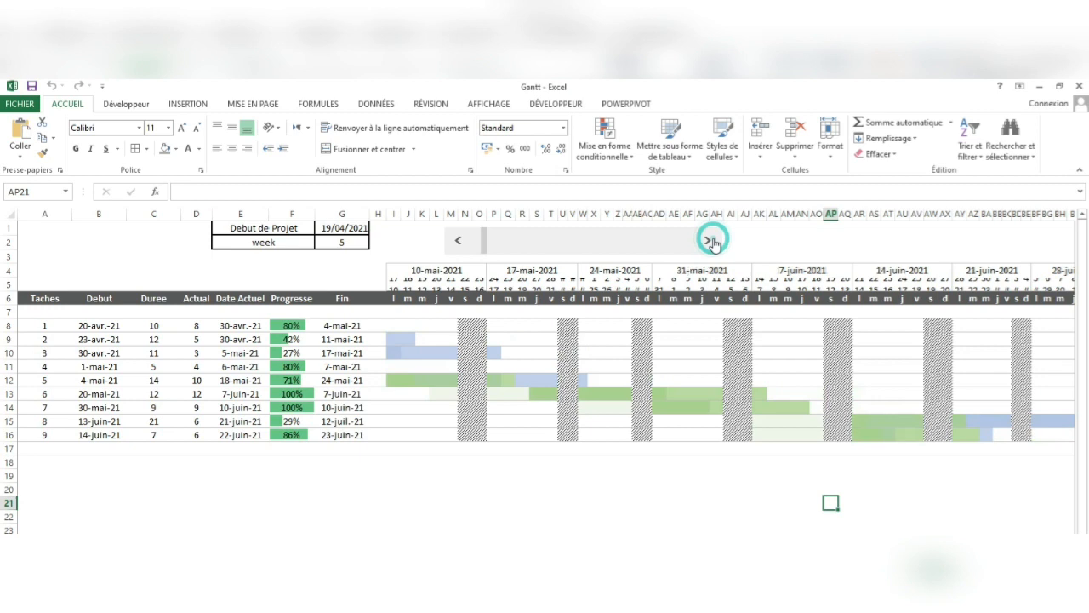
{"action": "left_click", "coordinate": [460, 240]}
{"action": "left_click", "coordinate": [460, 239]}
{"action": "left_click", "coordinate": [460, 240]}
{"action": "left_click", "coordinate": [461, 240]}
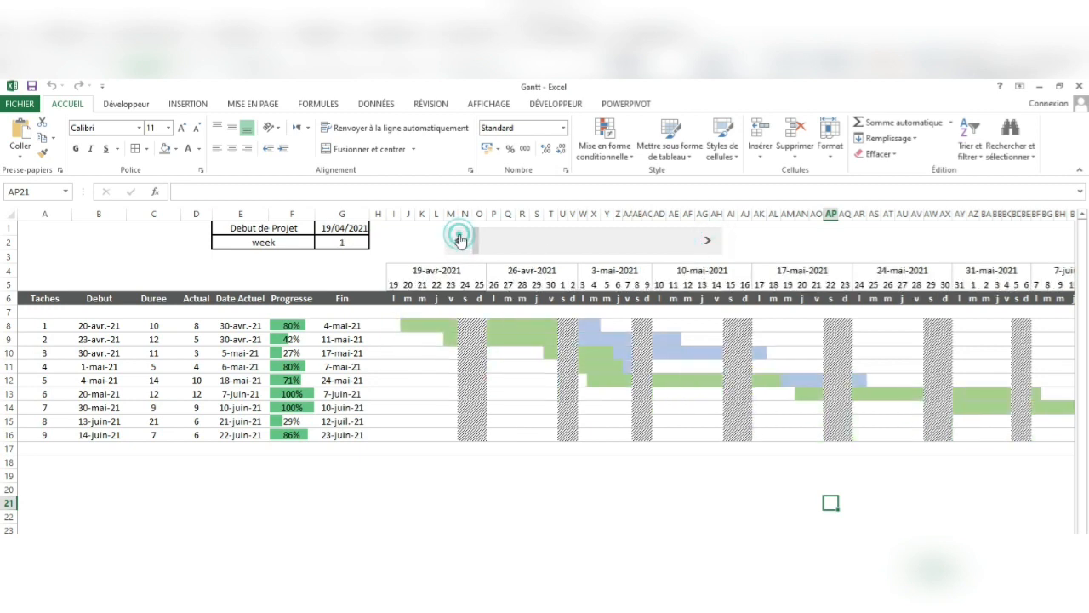
{"action": "left_click", "coordinate": [709, 243]}
{"action": "left_click", "coordinate": [709, 242]}
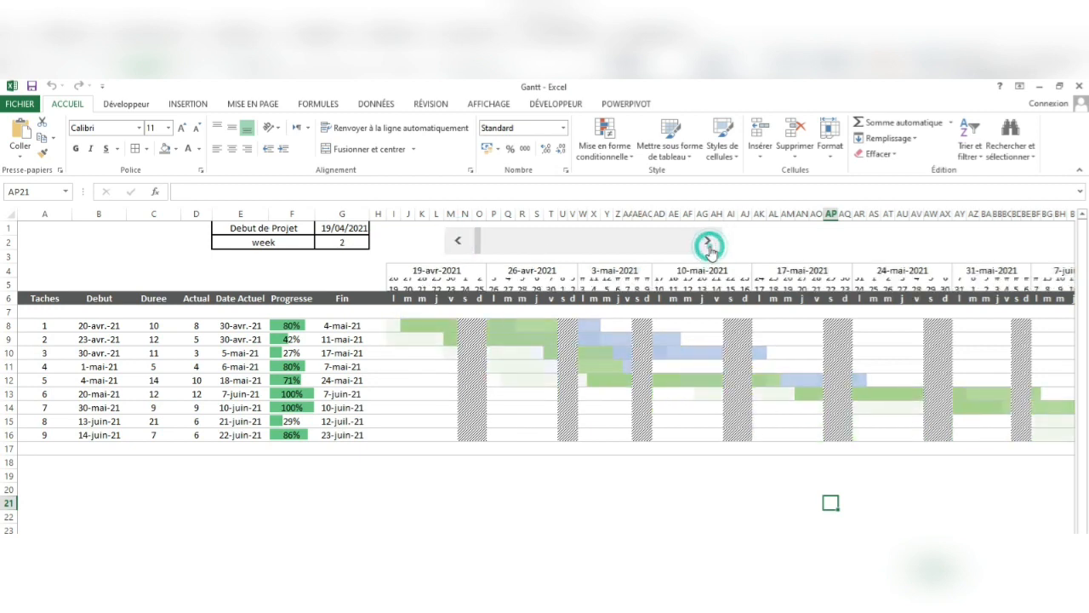
{"action": "left_click", "coordinate": [458, 240]}
{"action": "left_click", "coordinate": [458, 240]}
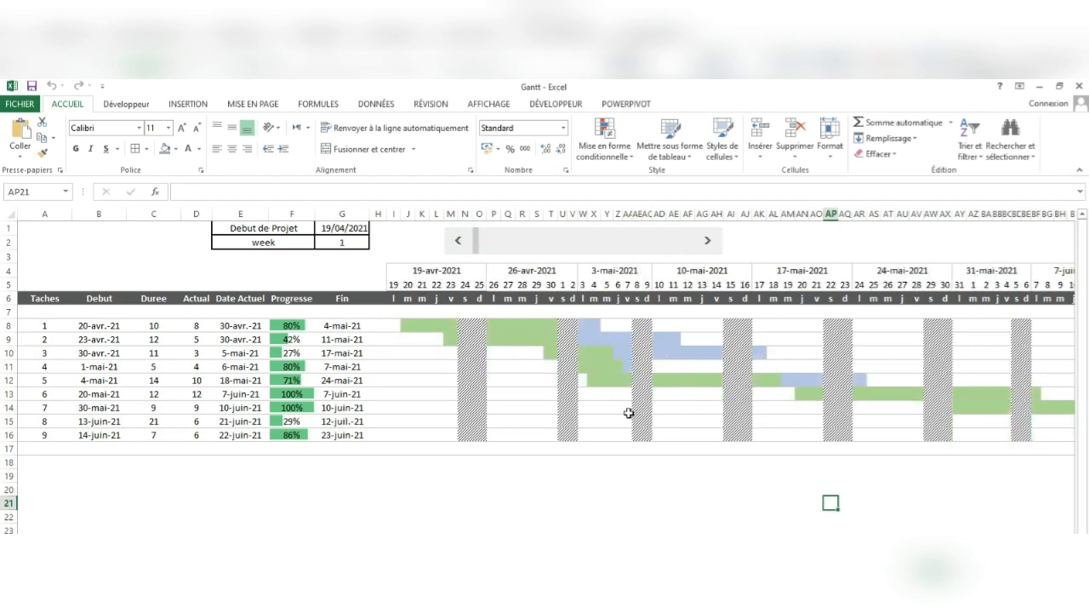
Step: Set the Actual value of task 2 to 8 and advance the timeline to week 3
{"action": "left_click", "coordinate": [193, 341]}
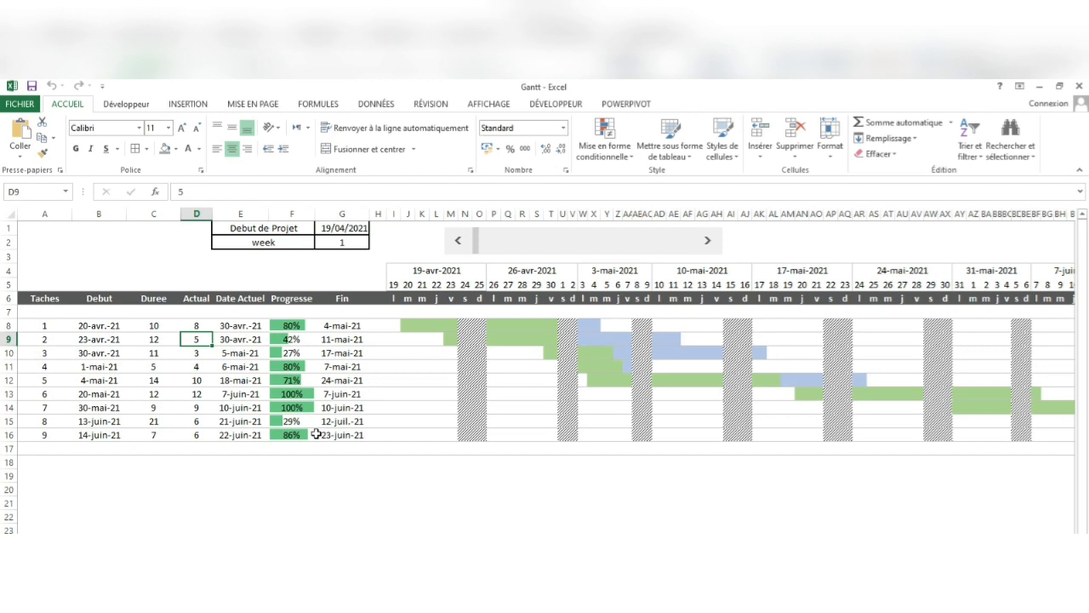
{"action": "type", "text": "8"}
{"action": "key", "text": "Return"}
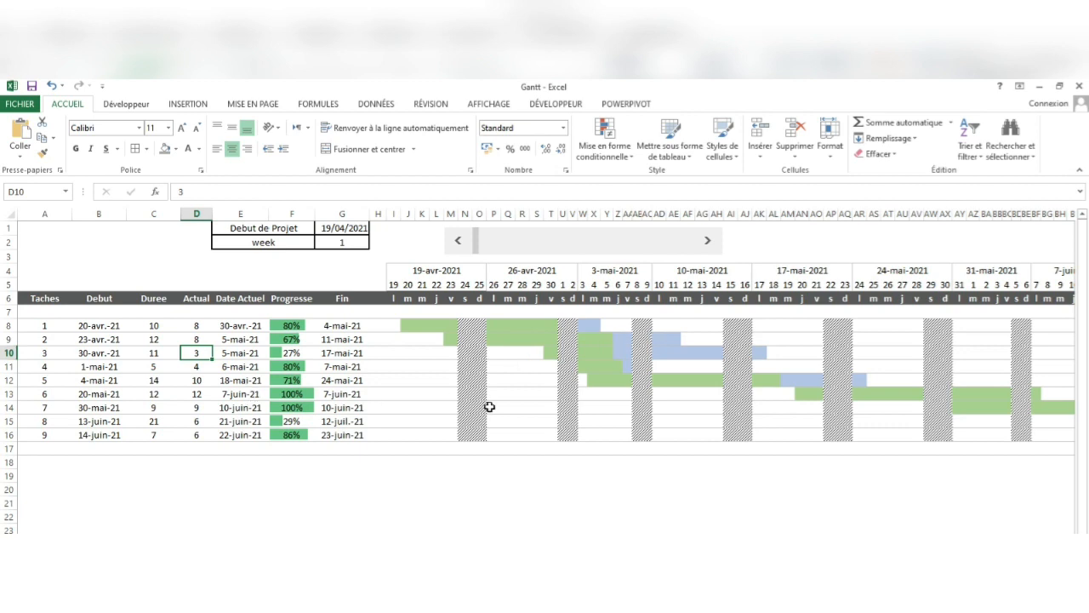
{"action": "left_click", "coordinate": [709, 242]}
{"action": "left_click", "coordinate": [709, 243]}
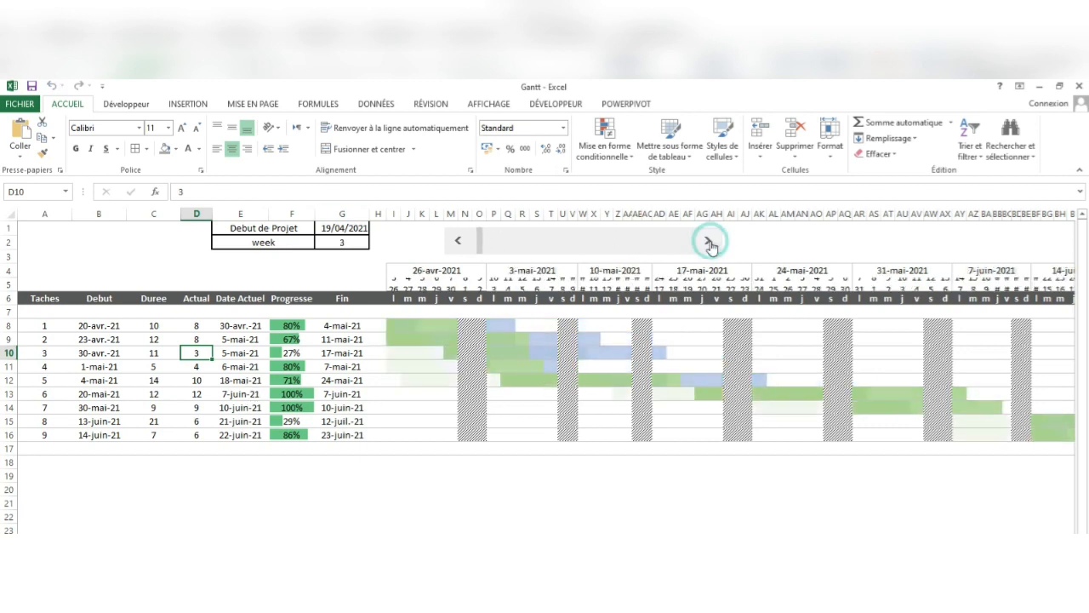
Step: Step the timeline forward and back through the weeks and return to week 1 to check the task bars and weekend hatching
{"action": "left_click", "coordinate": [709, 242]}
{"action": "left_click", "coordinate": [457, 243]}
{"action": "left_click", "coordinate": [456, 243]}
{"action": "left_click", "coordinate": [457, 243]}
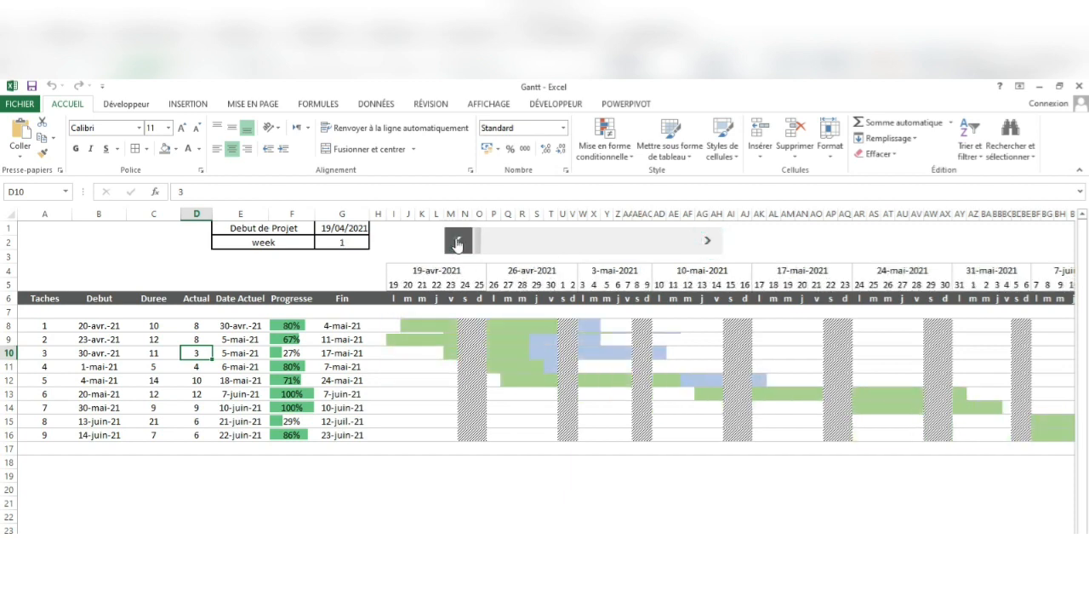
{"action": "left_click", "coordinate": [708, 242]}
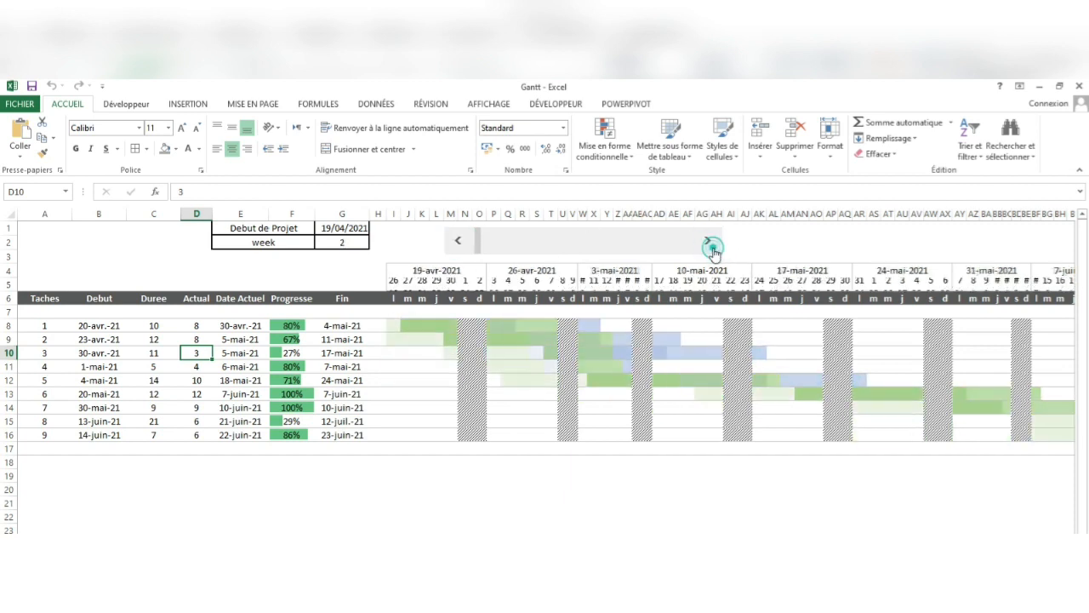
{"action": "left_click", "coordinate": [709, 242]}
{"action": "left_click", "coordinate": [457, 242]}
{"action": "left_click", "coordinate": [457, 242]}
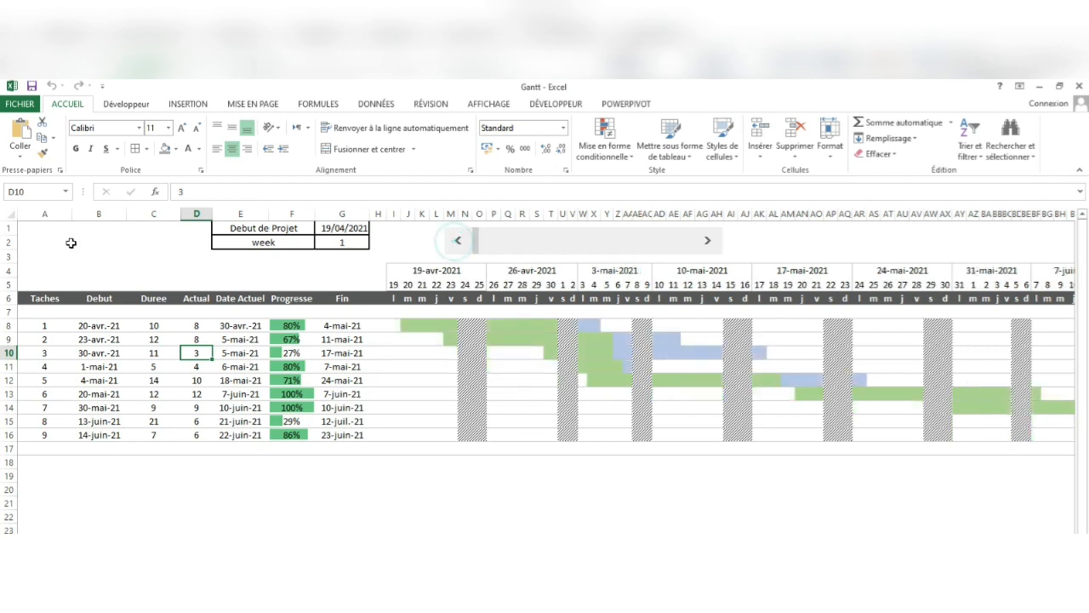
Step: Merge cells A1:C3, enter the title "Project Name" and centre it vertically
{"action": "left_click_drag", "start_coordinate": [47, 231], "coordinate": [159, 264]}
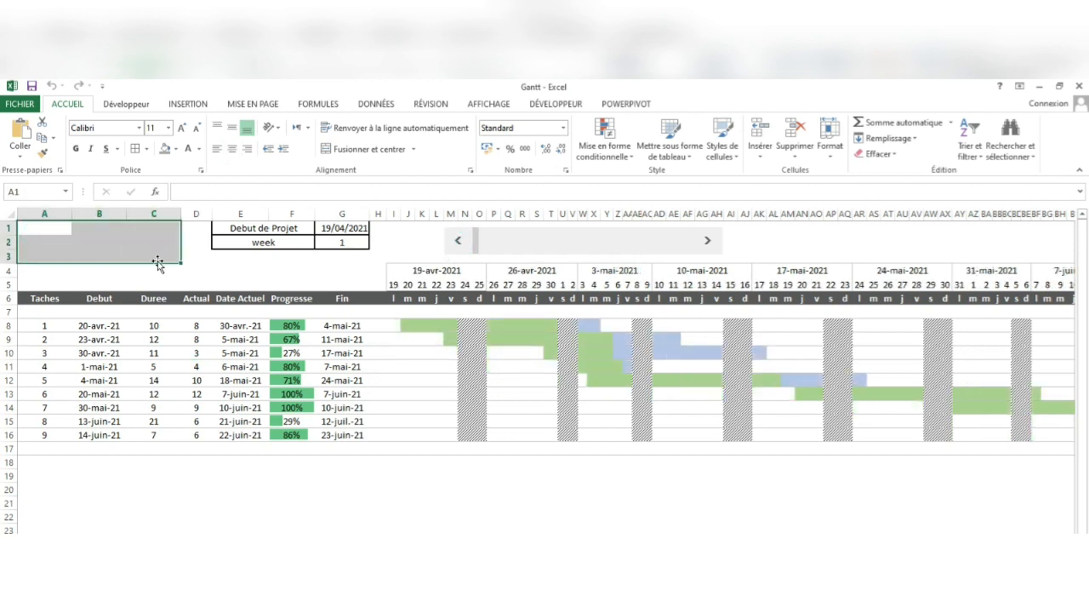
{"action": "left_click", "coordinate": [359, 148]}
{"action": "type", "text": "Proj"}
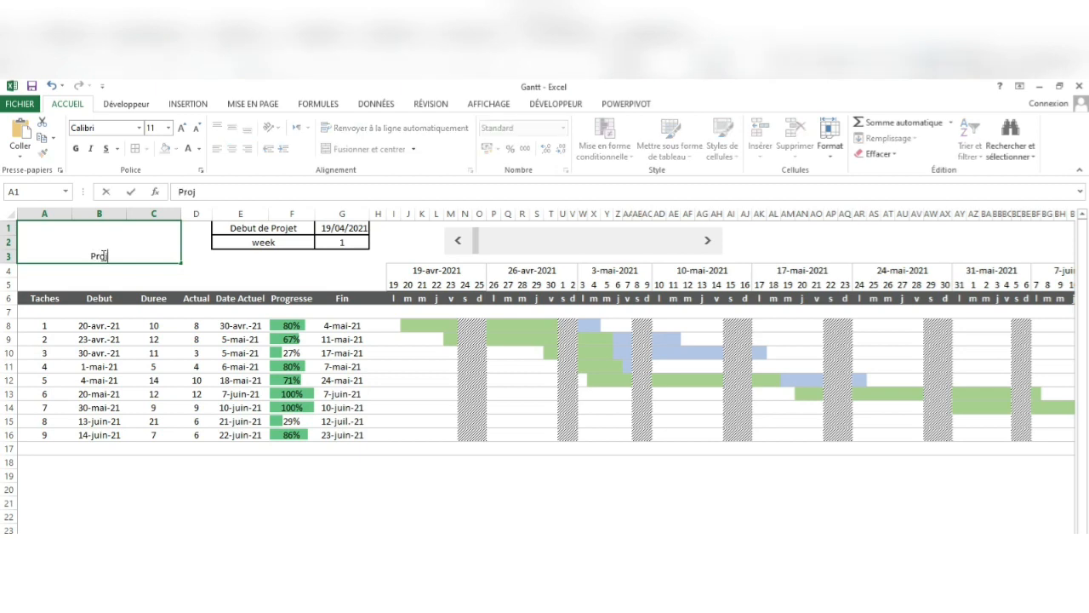
{"action": "type", "text": "ect Name"}
{"action": "left_click", "coordinate": [207, 258]}
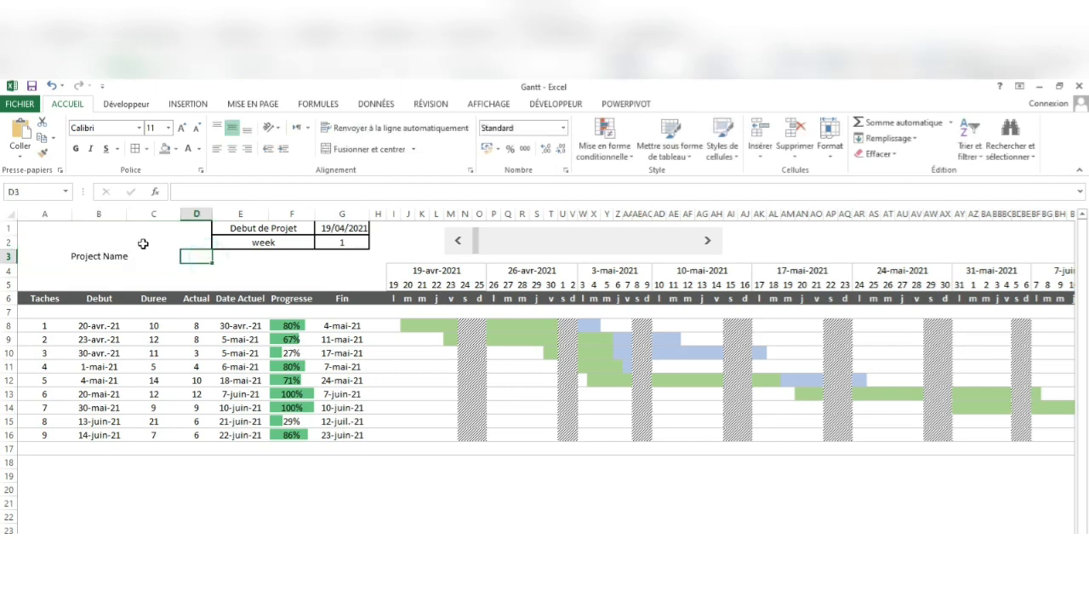
{"action": "left_click", "coordinate": [143, 243]}
{"action": "left_click", "coordinate": [232, 126]}
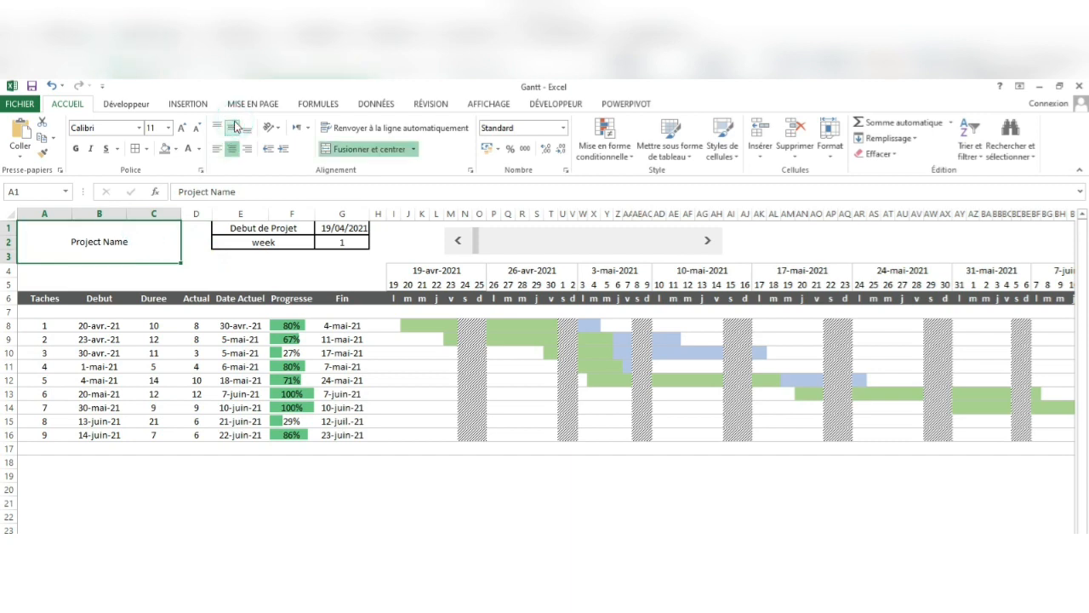
Step: Make the "Project Name" title bold and enlarge it to 24 pt
{"action": "left_click", "coordinate": [76, 148]}
{"action": "left_click", "coordinate": [179, 128]}
{"action": "left_click", "coordinate": [179, 127]}
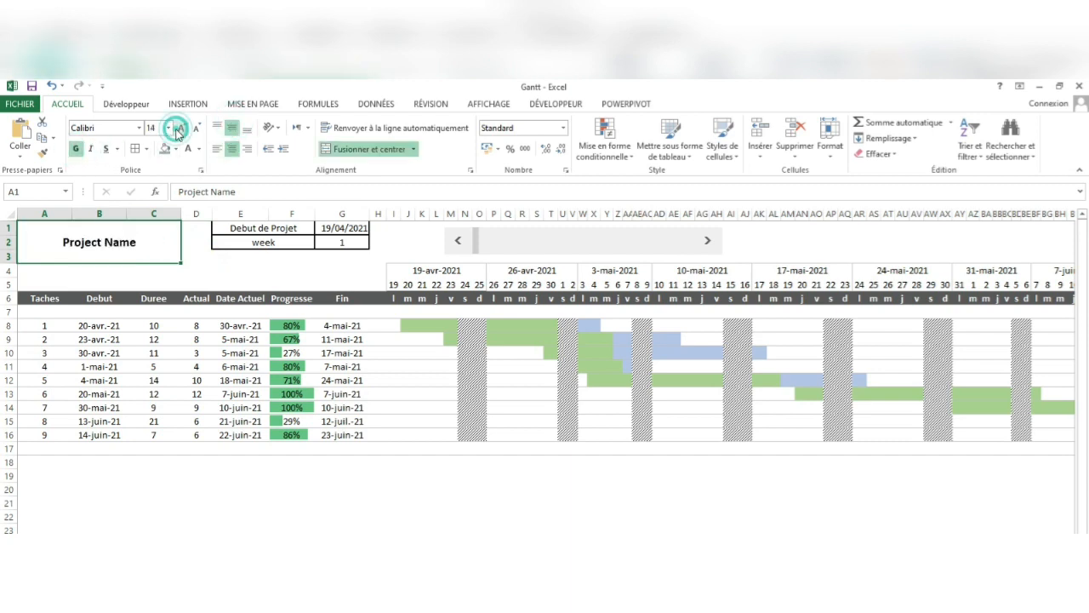
{"action": "left_click", "coordinate": [179, 128]}
{"action": "left_click", "coordinate": [179, 127]}
{"action": "left_click", "coordinate": [178, 127]}
{"action": "left_click", "coordinate": [179, 128]}
{"action": "left_click", "coordinate": [179, 127]}
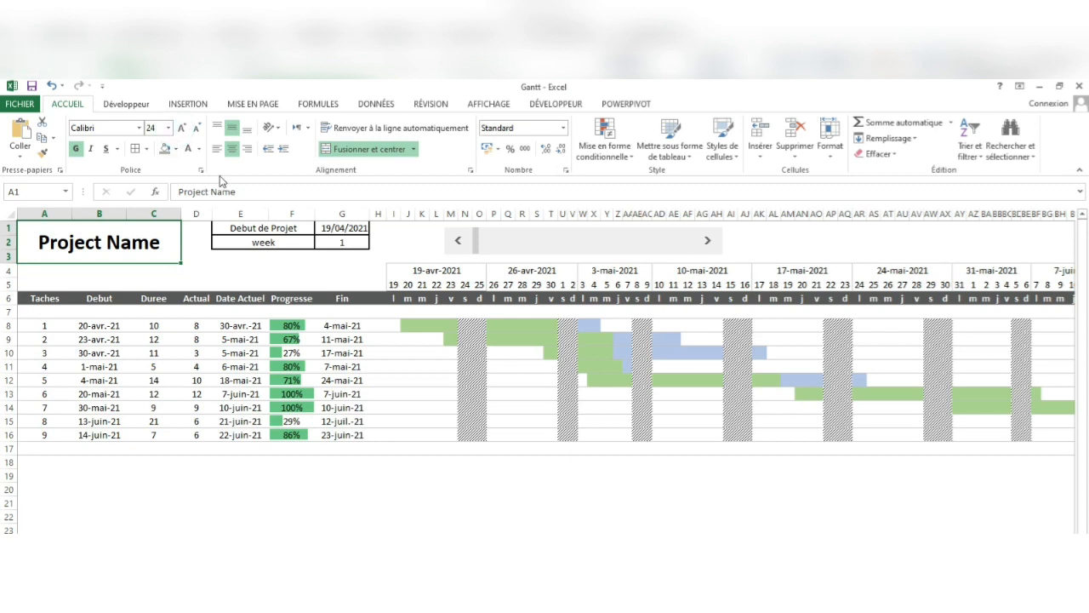
Step: Add a thick outside border around the merged "Project Name" title cell
{"action": "left_click", "coordinate": [147, 149]}
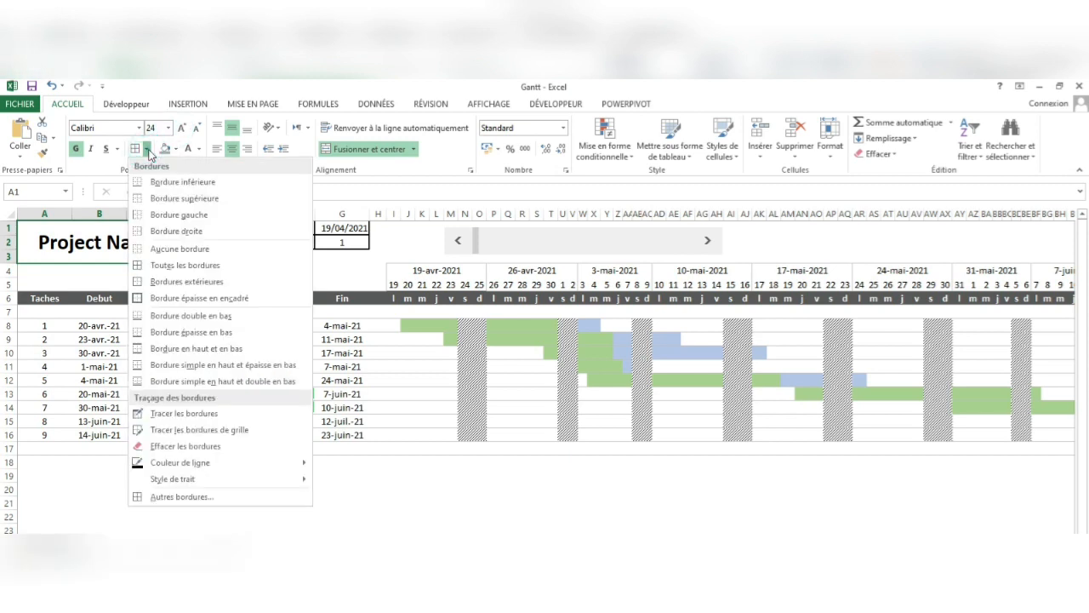
{"action": "left_click", "coordinate": [170, 299]}
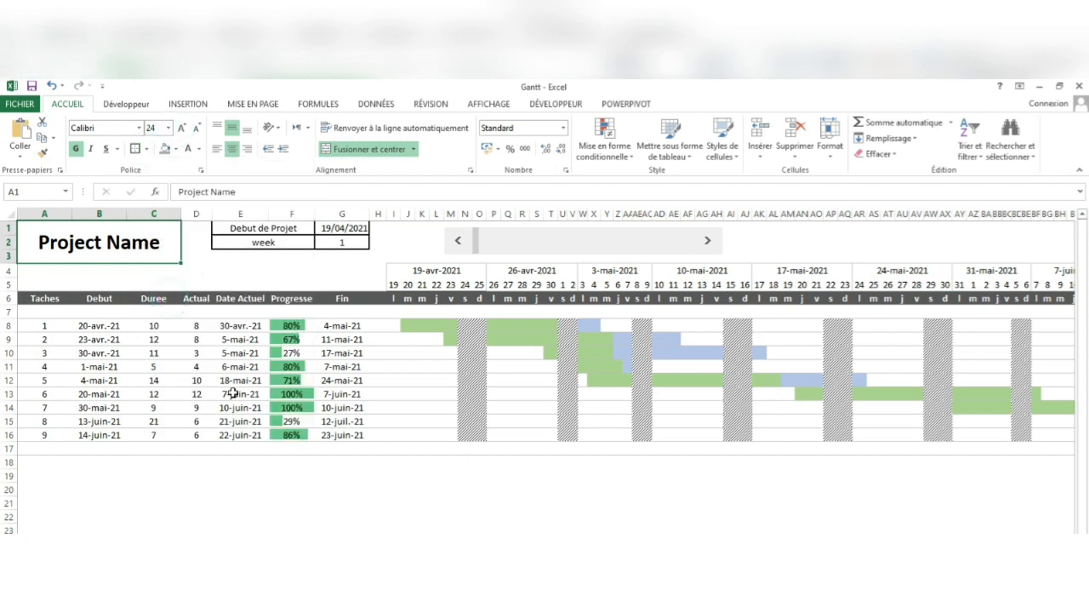
{"action": "left_click", "coordinate": [379, 475]}
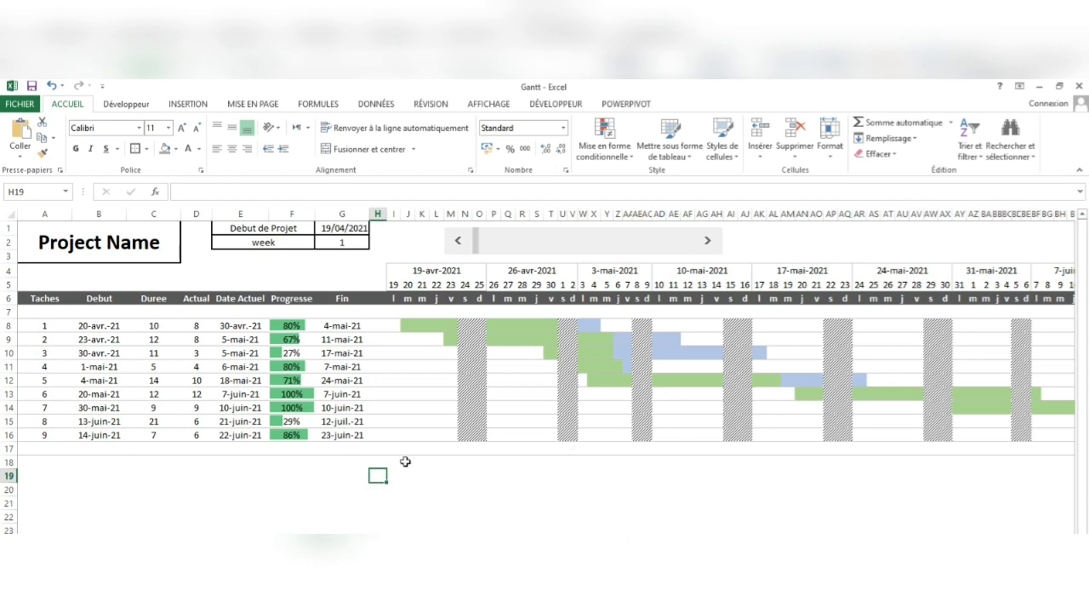
{"action": "left_click", "coordinate": [564, 397]}
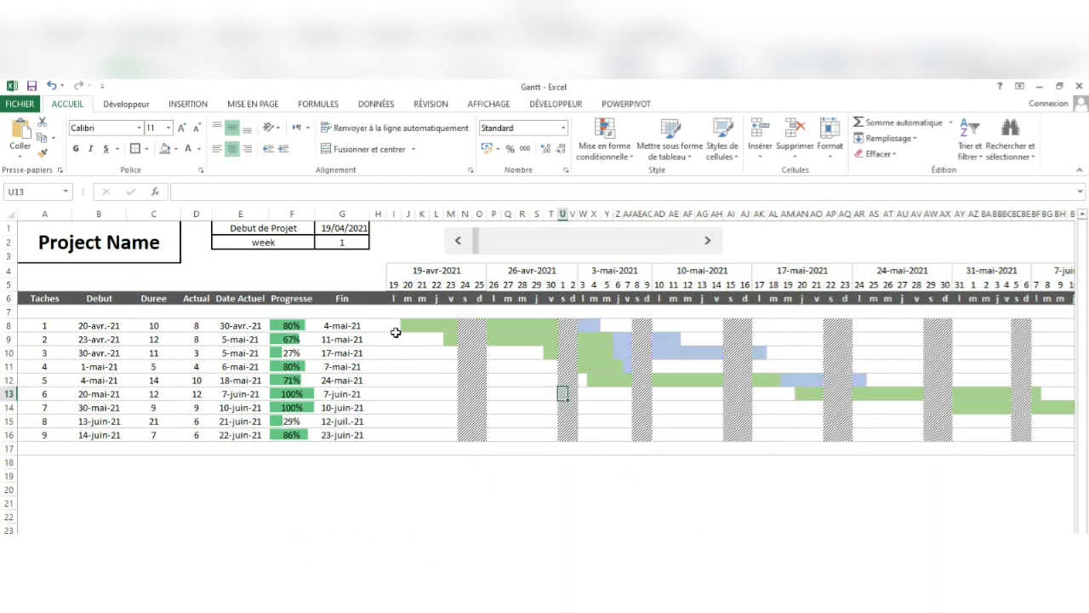
Step: Create a formula-based conditional formatting rule on timeline range I8:BR16 with =I$5=AUJOURDHUI() to mark today's column
{"action": "left_click", "coordinate": [392, 325]}
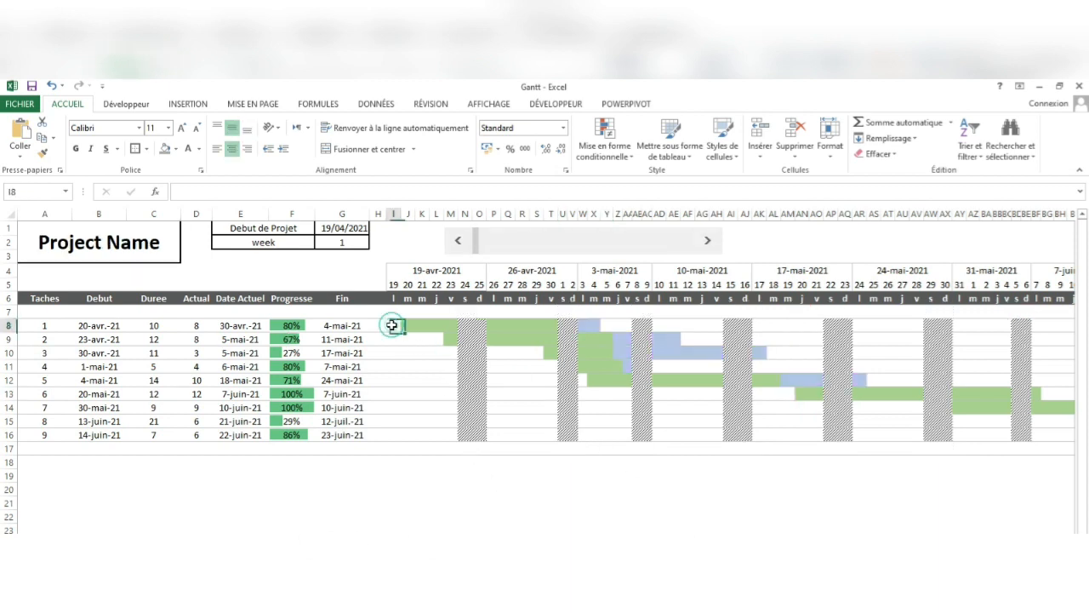
{"action": "left_click_drag", "start_coordinate": [392, 325], "coordinate": [1039, 435]}
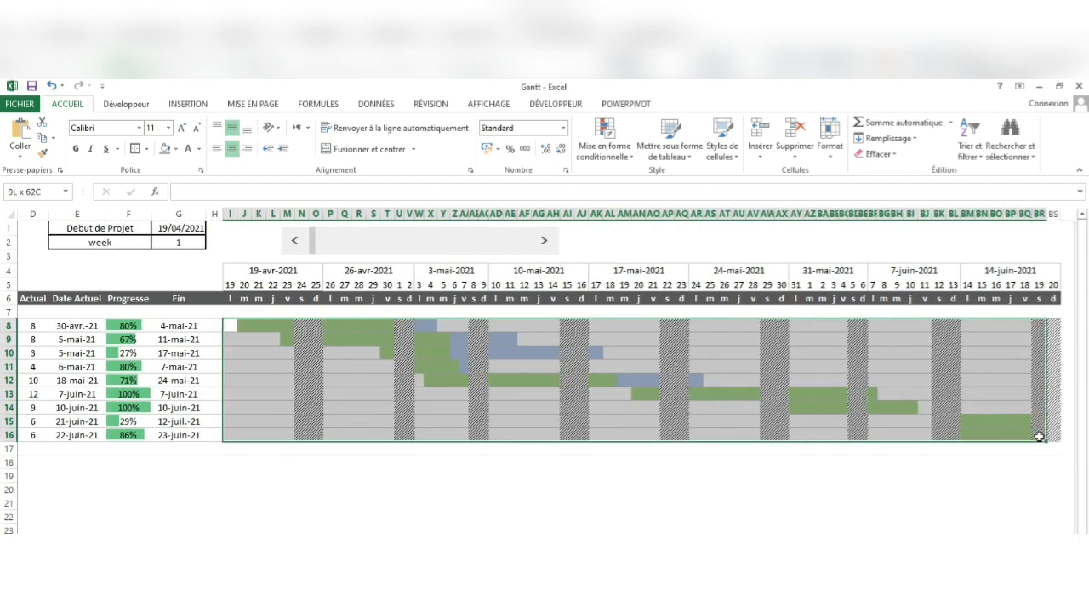
{"action": "left_click", "coordinate": [605, 150]}
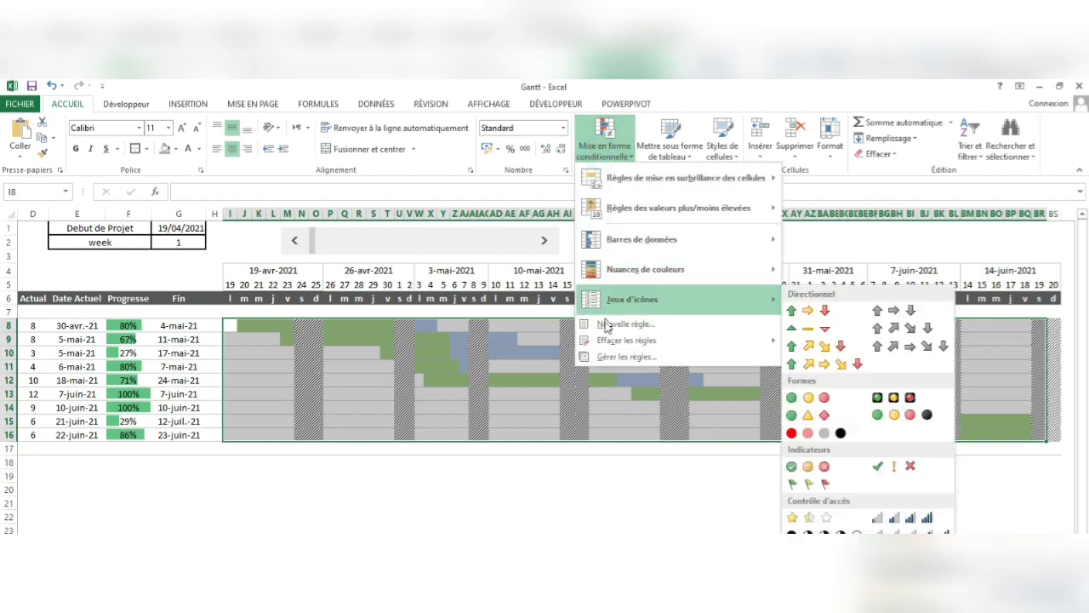
{"action": "left_click", "coordinate": [605, 324]}
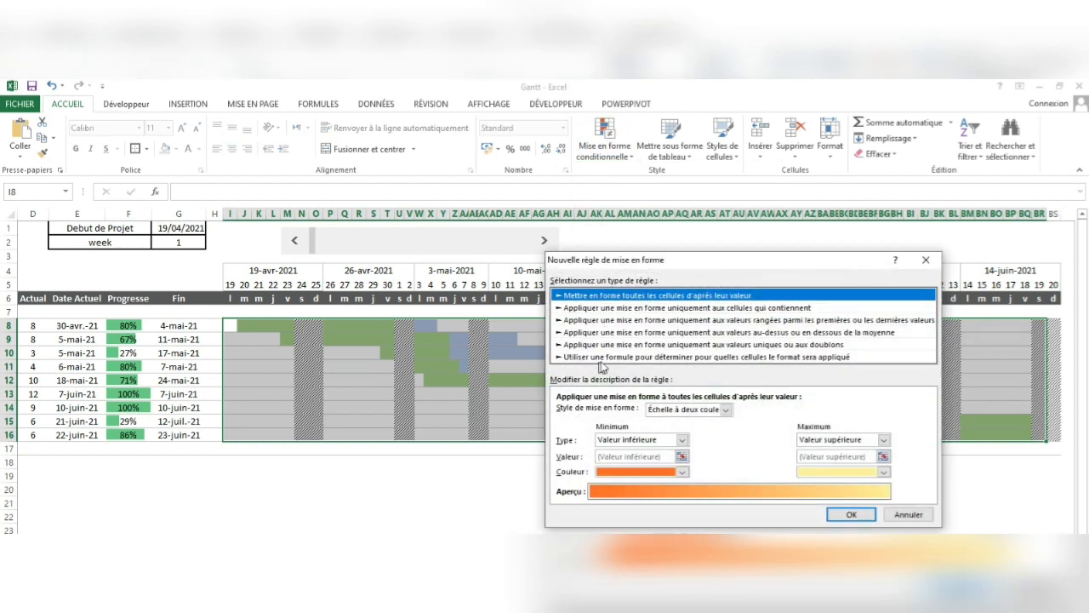
{"action": "left_click", "coordinate": [601, 358]}
{"action": "left_click", "coordinate": [598, 415]}
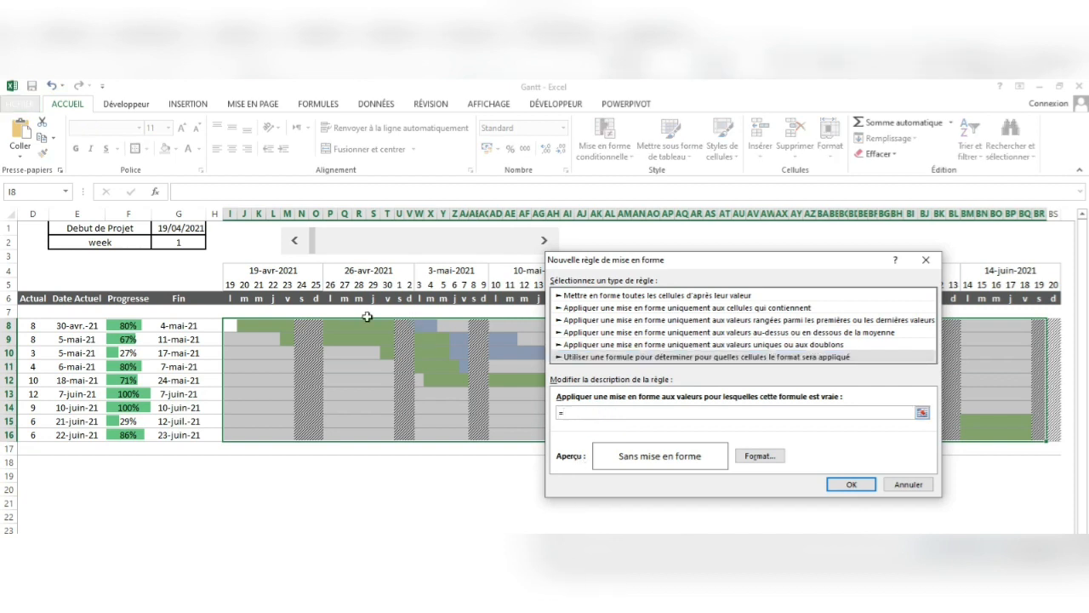
{"action": "left_click", "coordinate": [228, 285]}
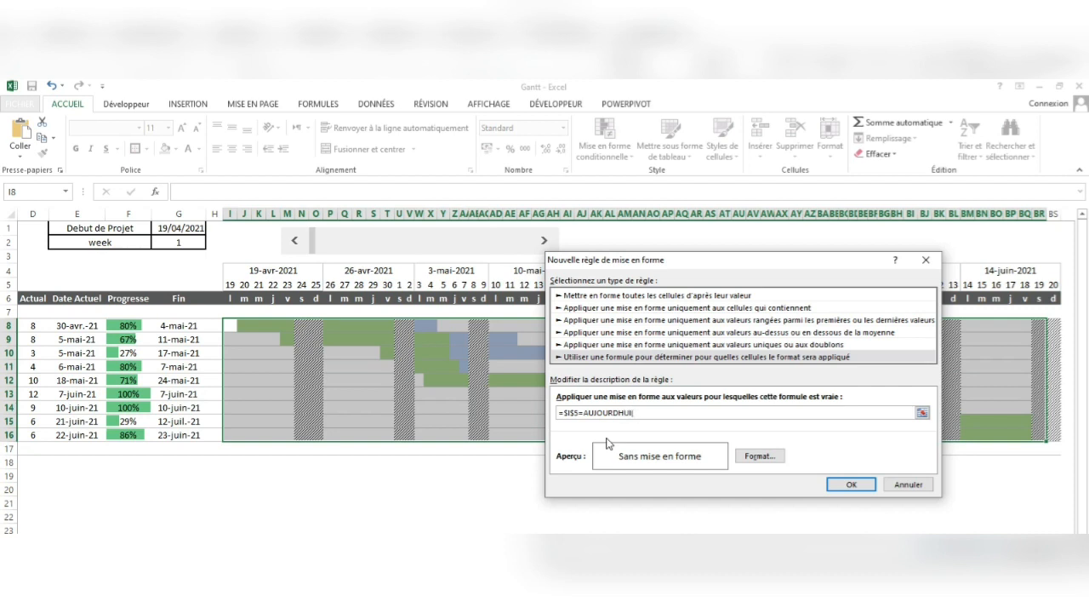
{"action": "left_click", "coordinate": [570, 413]}
{"action": "key", "text": "BackSpace"}
Step: Give the today rule red left and right borders without a fill and apply it to the timeline
{"action": "left_click", "coordinate": [760, 456]}
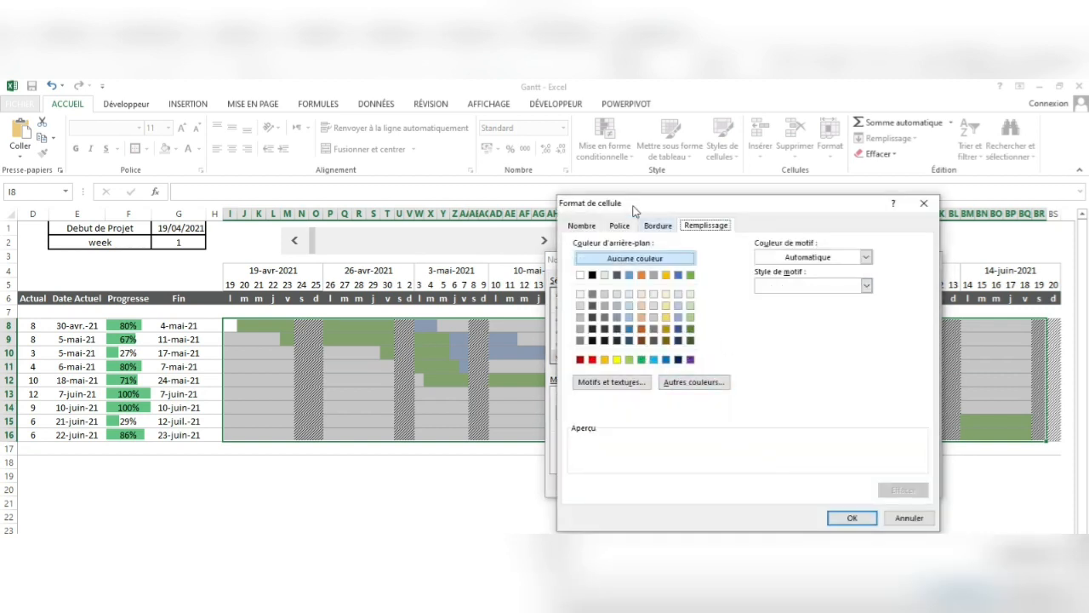
{"action": "left_click", "coordinate": [657, 226]}
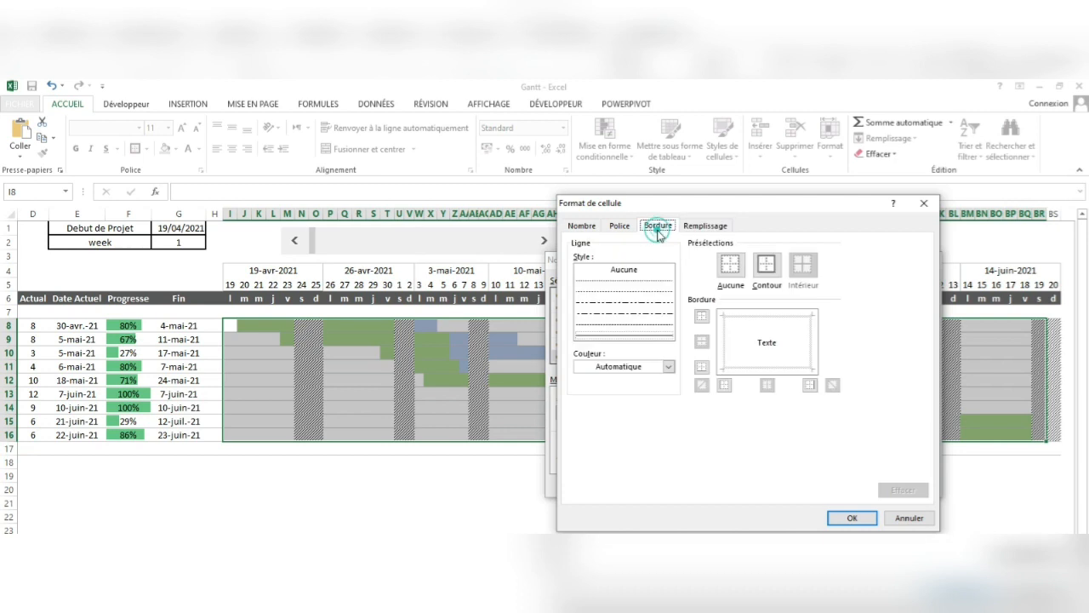
{"action": "left_click", "coordinate": [755, 319]}
{"action": "left_click", "coordinate": [757, 320]}
{"action": "left_click", "coordinate": [760, 368]}
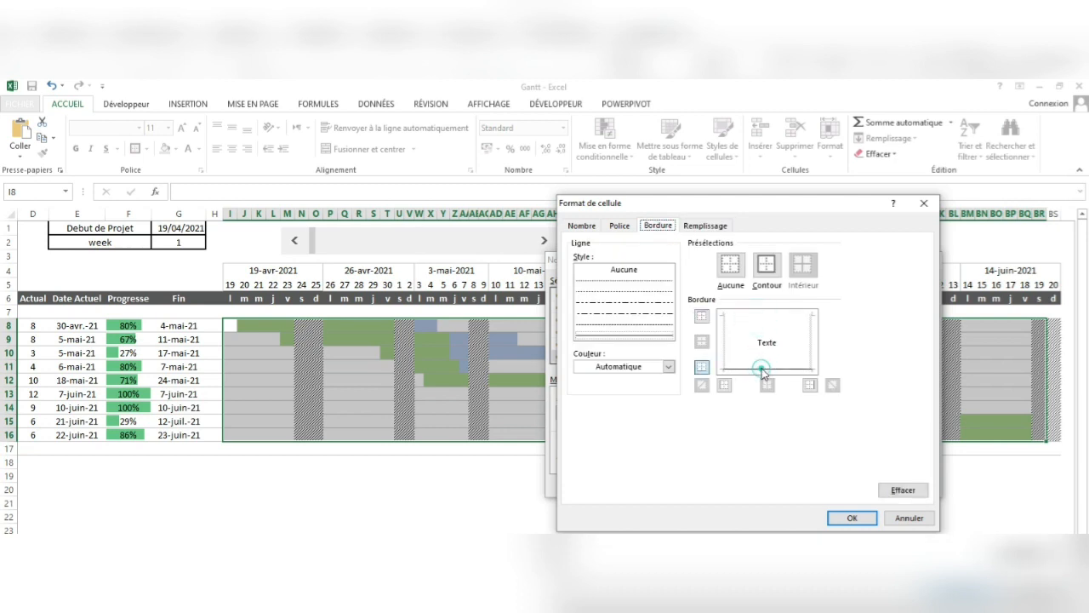
{"action": "left_click", "coordinate": [760, 368]}
{"action": "left_click", "coordinate": [670, 366]}
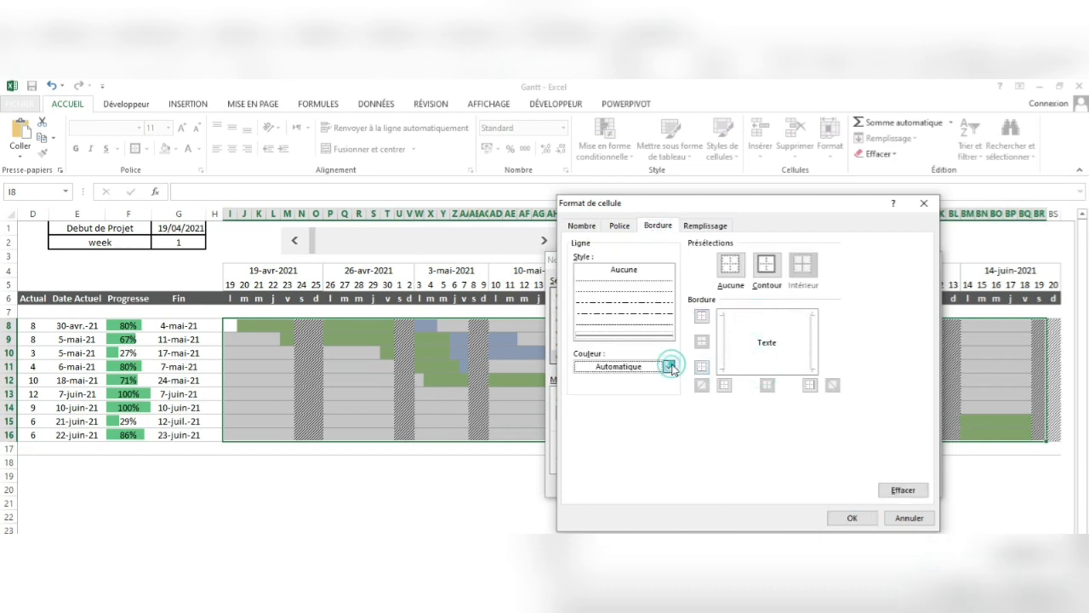
{"action": "left_click", "coordinate": [593, 486]}
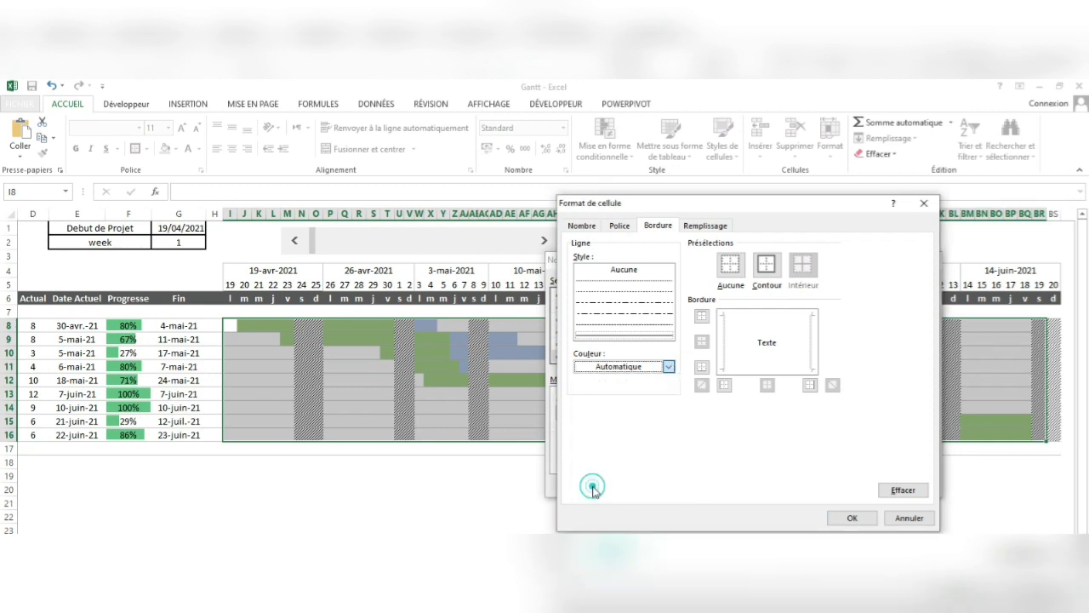
{"action": "left_click", "coordinate": [724, 342]}
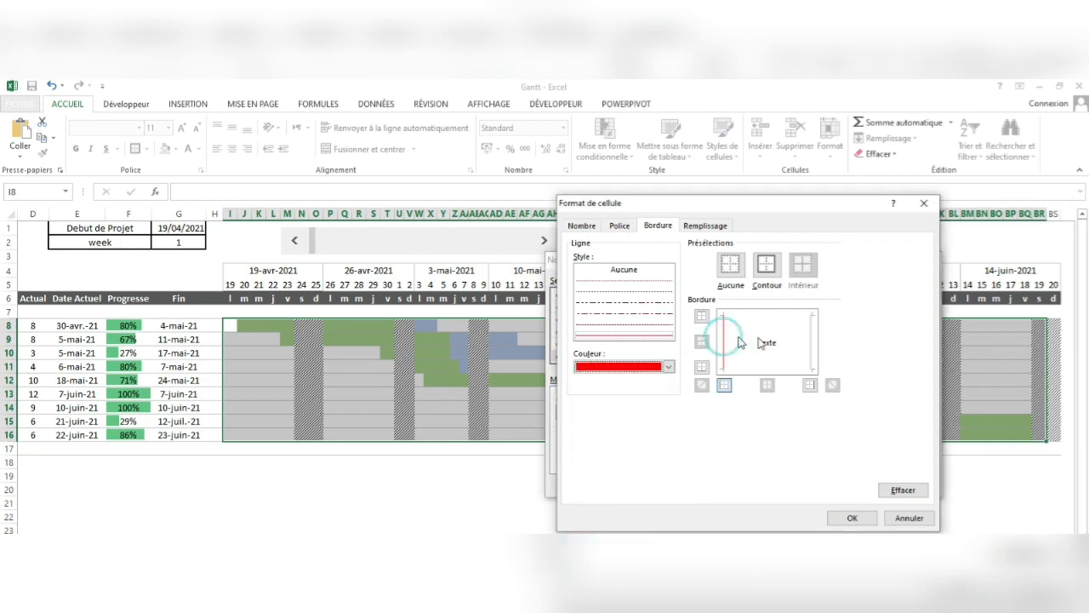
{"action": "left_click", "coordinate": [811, 346]}
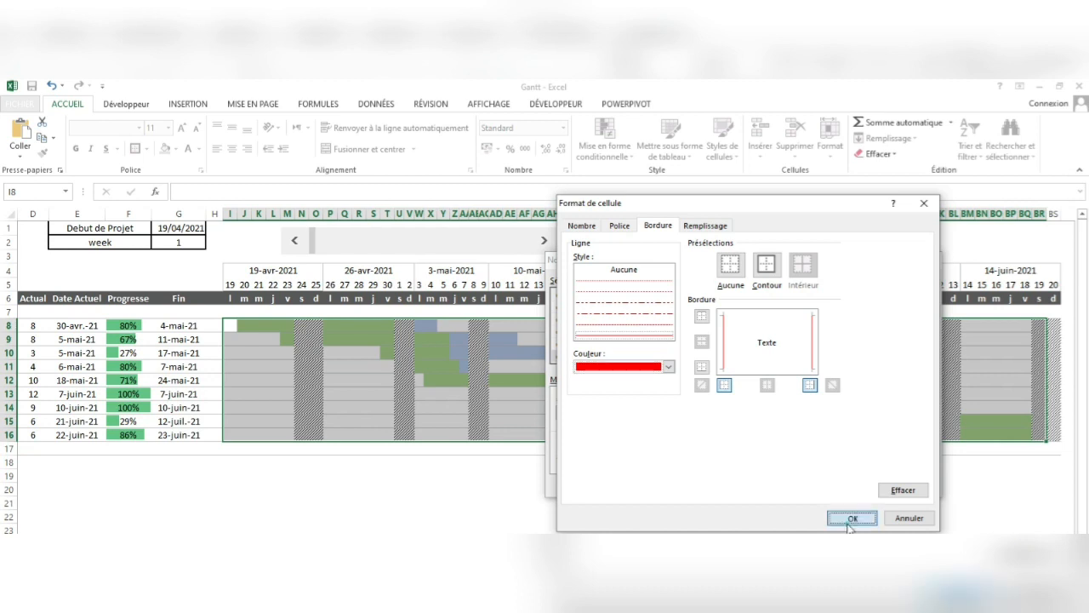
{"action": "left_click", "coordinate": [851, 518]}
{"action": "left_click", "coordinate": [851, 484]}
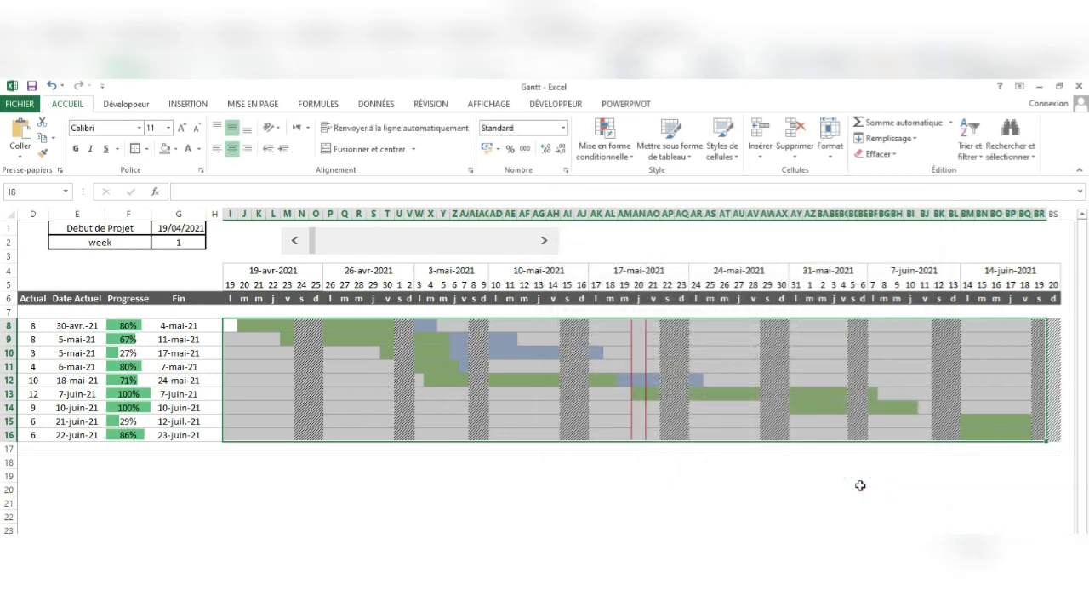
{"action": "left_click", "coordinate": [709, 393]}
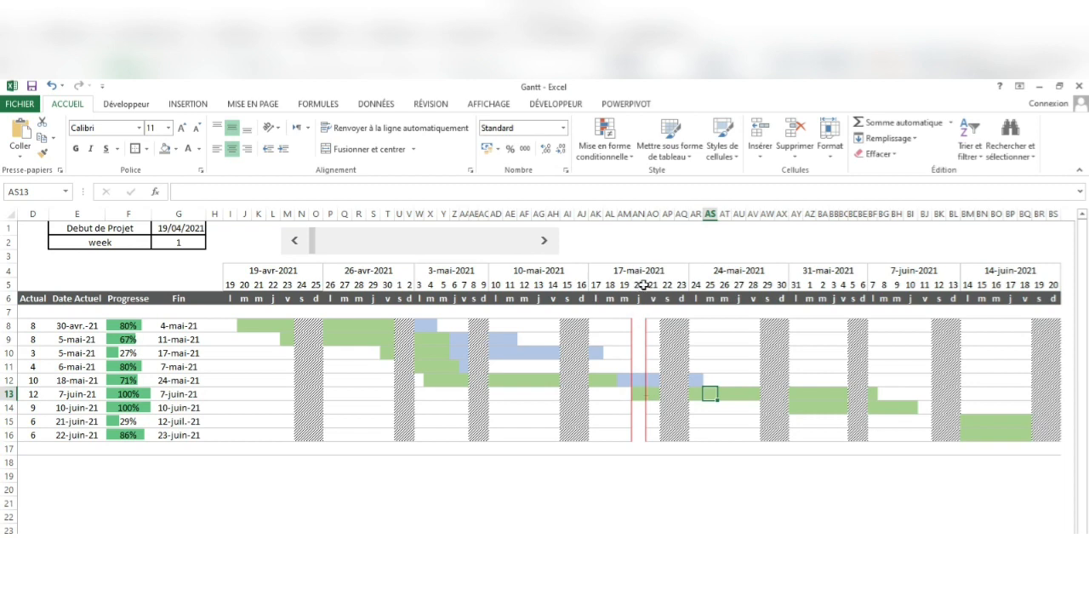
Step: Edit the =I$5=AUJOURDHUI() conditional formatting rule to use white top and bottom borders, and apply it to the timeline
{"action": "scroll", "coordinate": [599, 340], "scroll_direction": "left", "scroll_amount": 3}
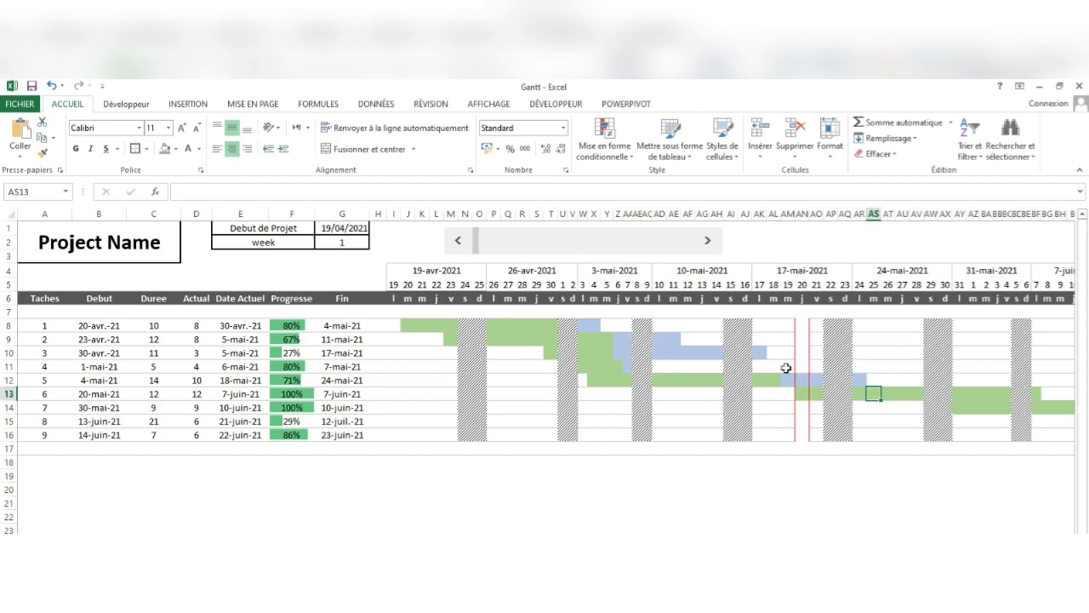
{"action": "left_click", "coordinate": [606, 141]}
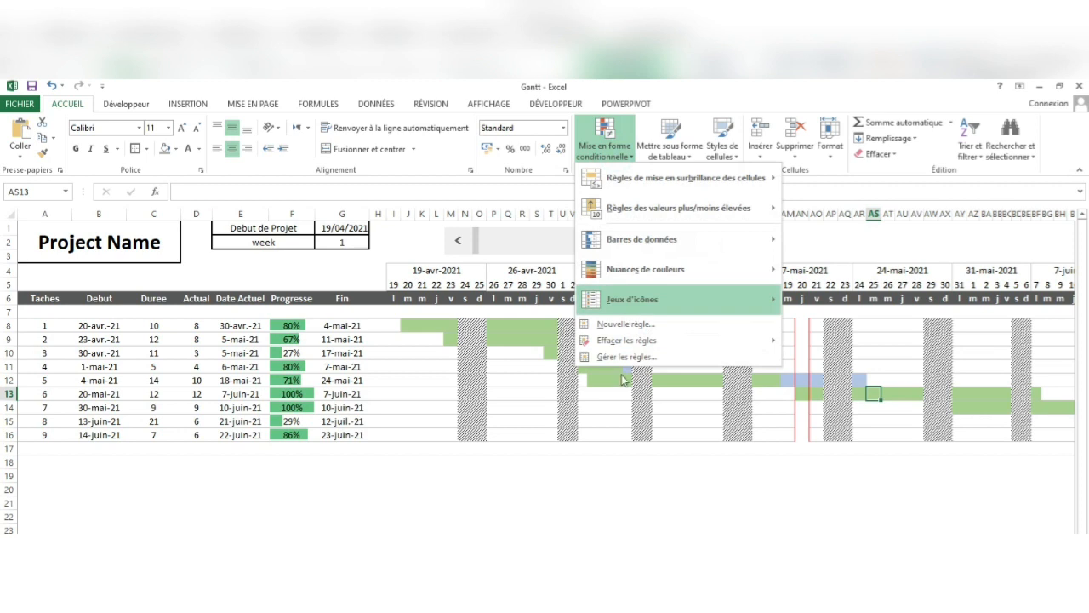
{"action": "left_click", "coordinate": [632, 356]}
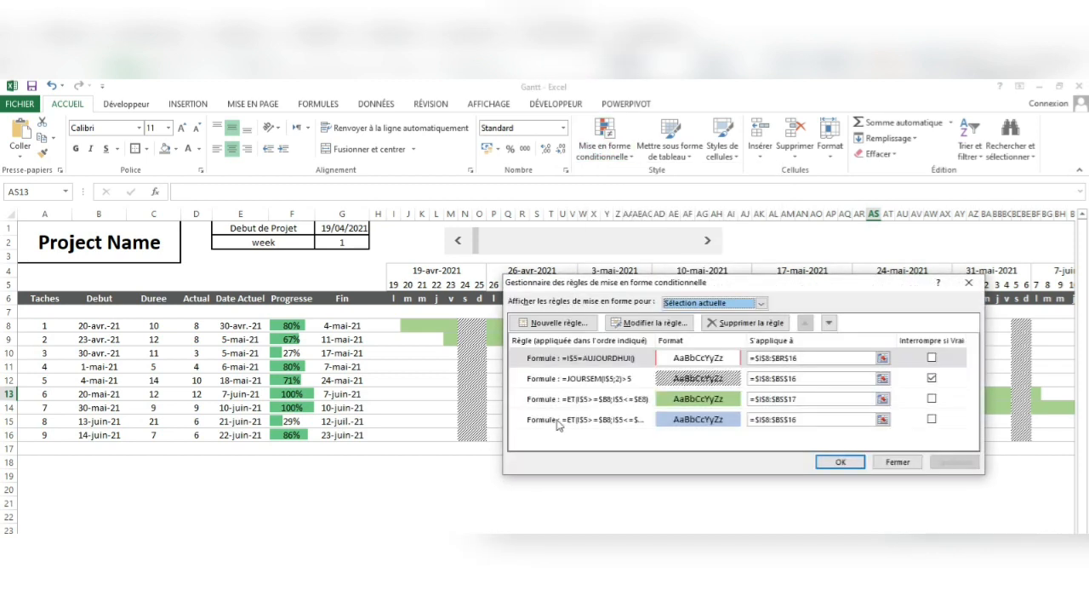
{"action": "left_click", "coordinate": [634, 321]}
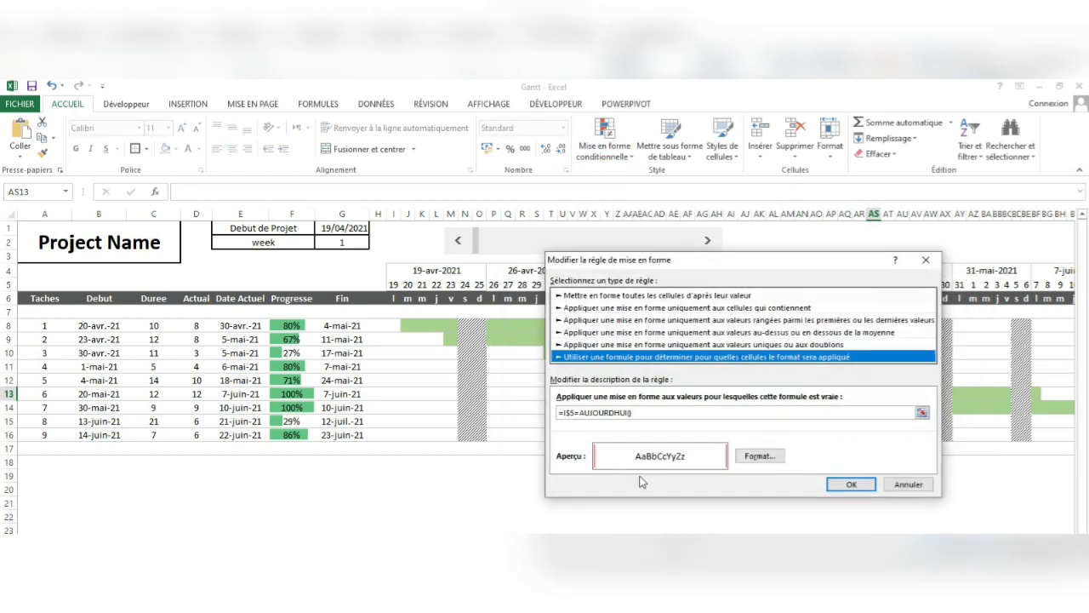
{"action": "left_click", "coordinate": [759, 456]}
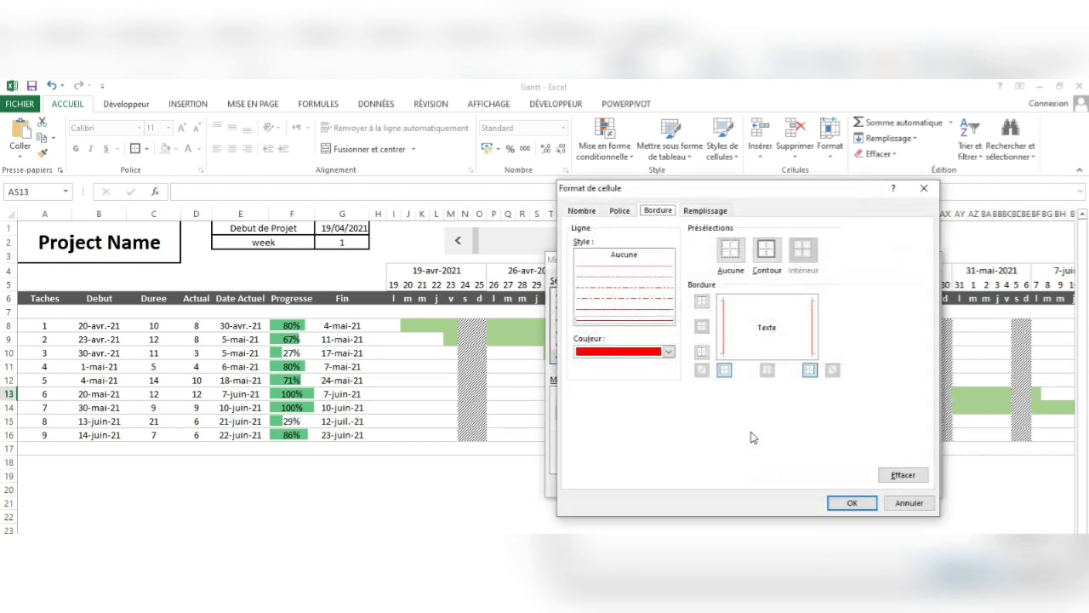
{"action": "left_click", "coordinate": [745, 305]}
{"action": "left_click", "coordinate": [766, 301]}
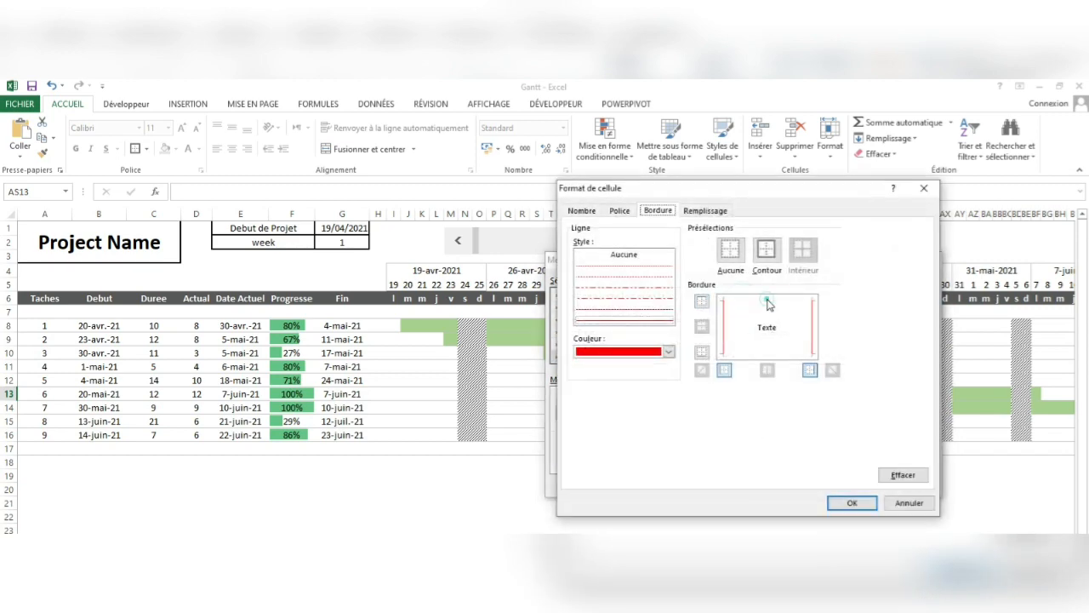
{"action": "left_click", "coordinate": [669, 352]}
{"action": "left_click", "coordinate": [603, 398]}
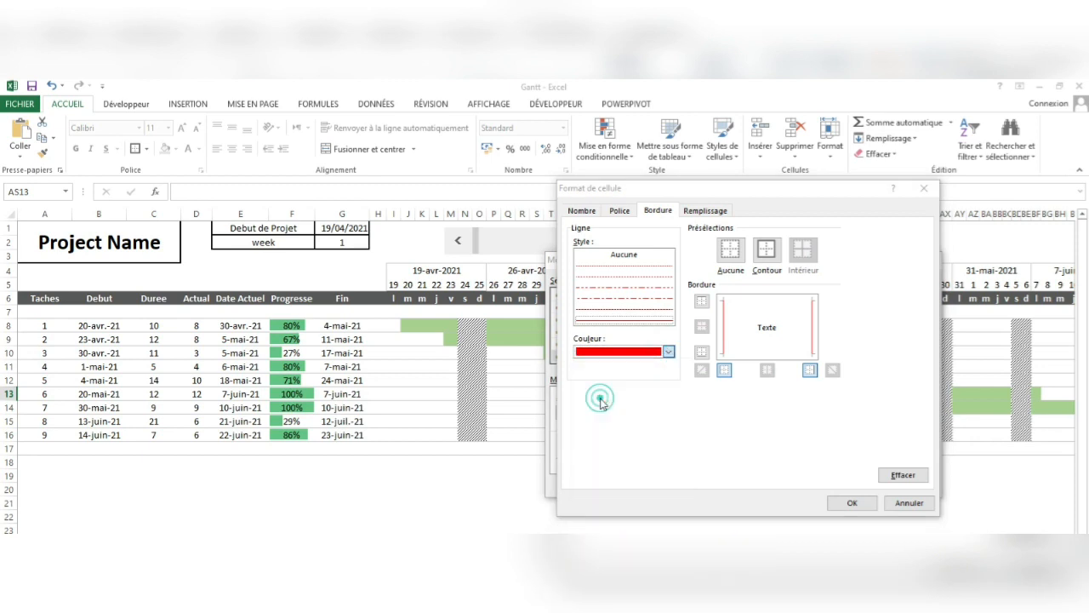
{"action": "left_click", "coordinate": [750, 300]}
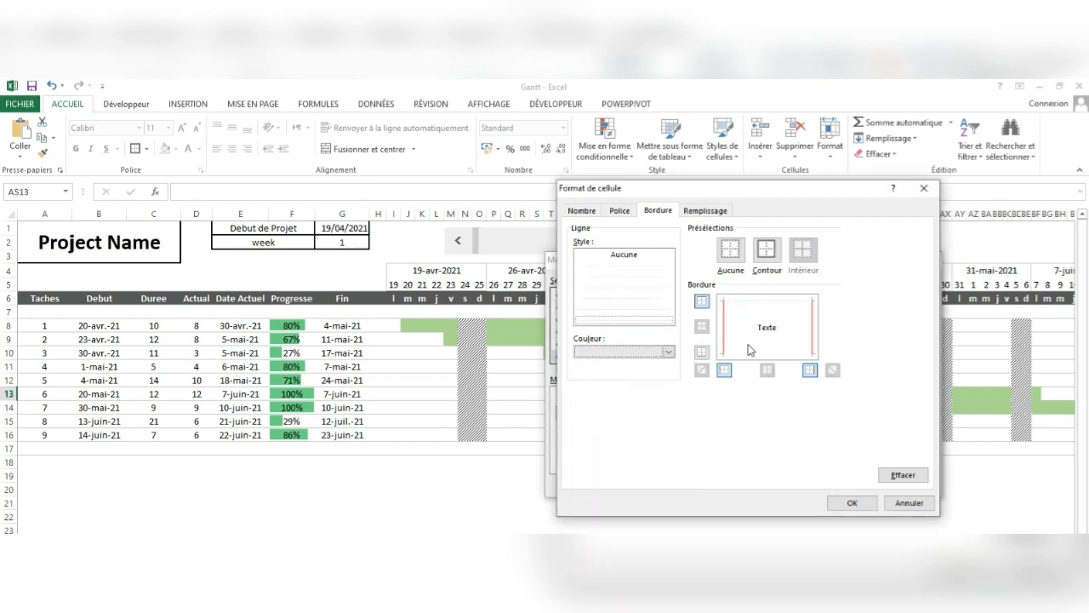
{"action": "left_click", "coordinate": [749, 352]}
{"action": "left_click", "coordinate": [851, 502]}
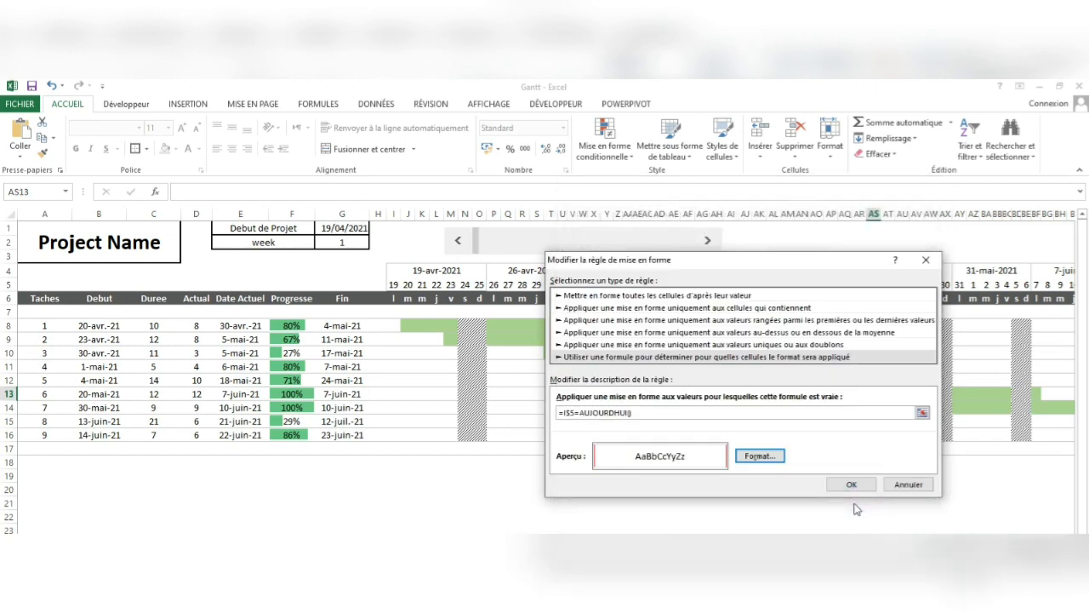
{"action": "left_click", "coordinate": [851, 482]}
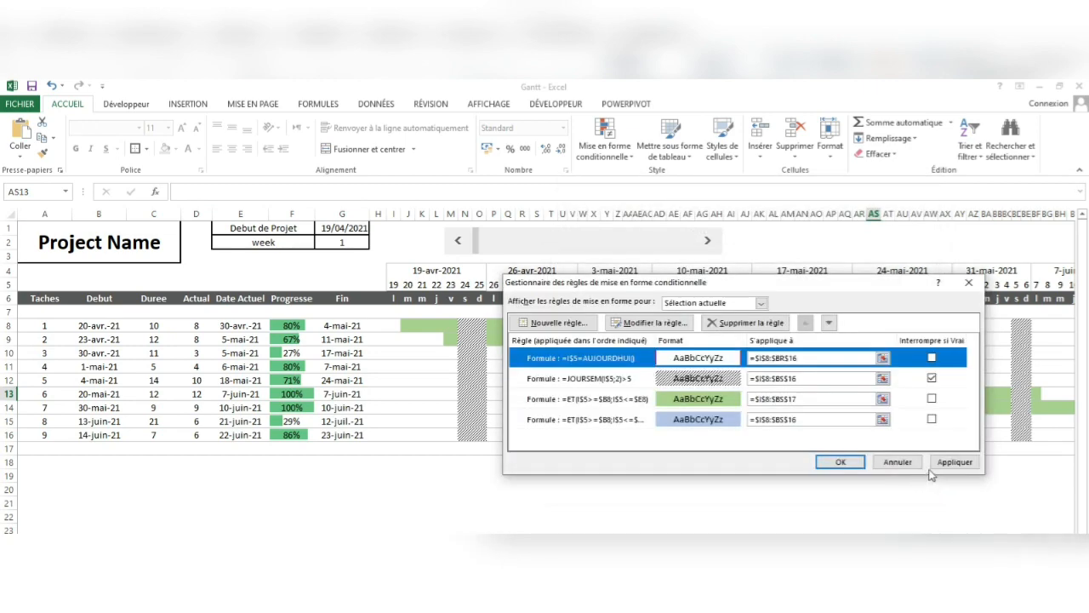
{"action": "left_click", "coordinate": [951, 462]}
{"action": "left_click", "coordinate": [841, 462]}
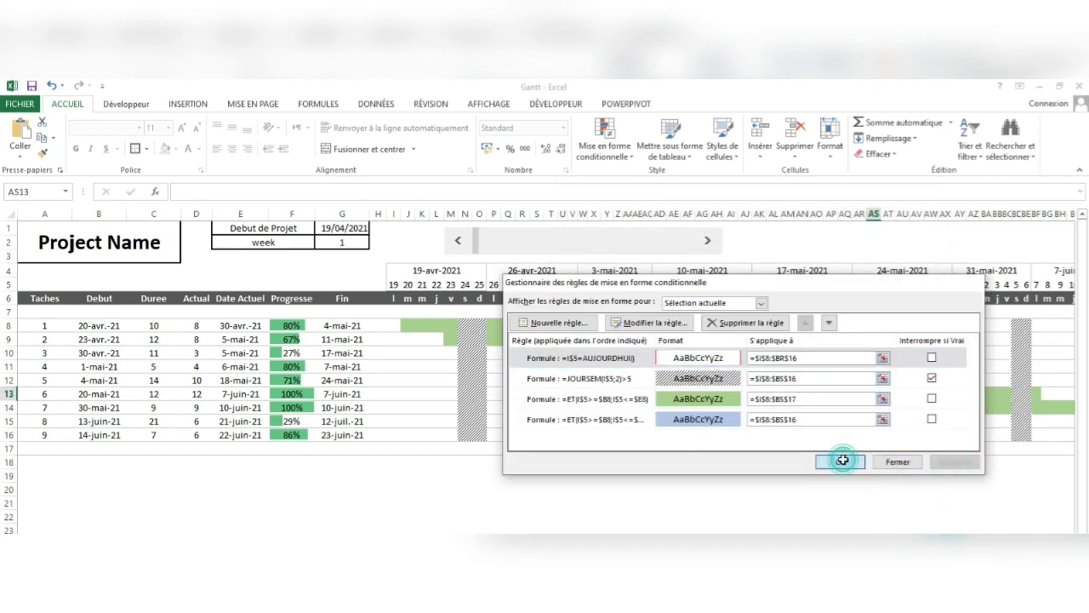
{"action": "left_click", "coordinate": [845, 488]}
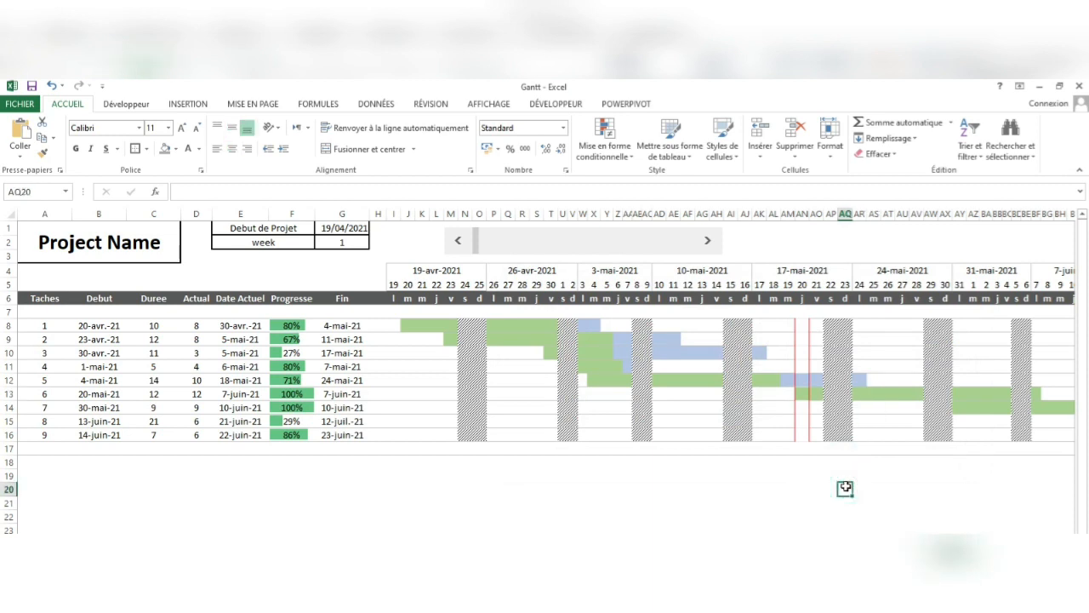
Step: Test the today marker by advancing the week scroll bar to week 4 and returning it to week 1
{"action": "scroll", "coordinate": [719, 510], "scroll_direction": "right", "scroll_amount": 3}
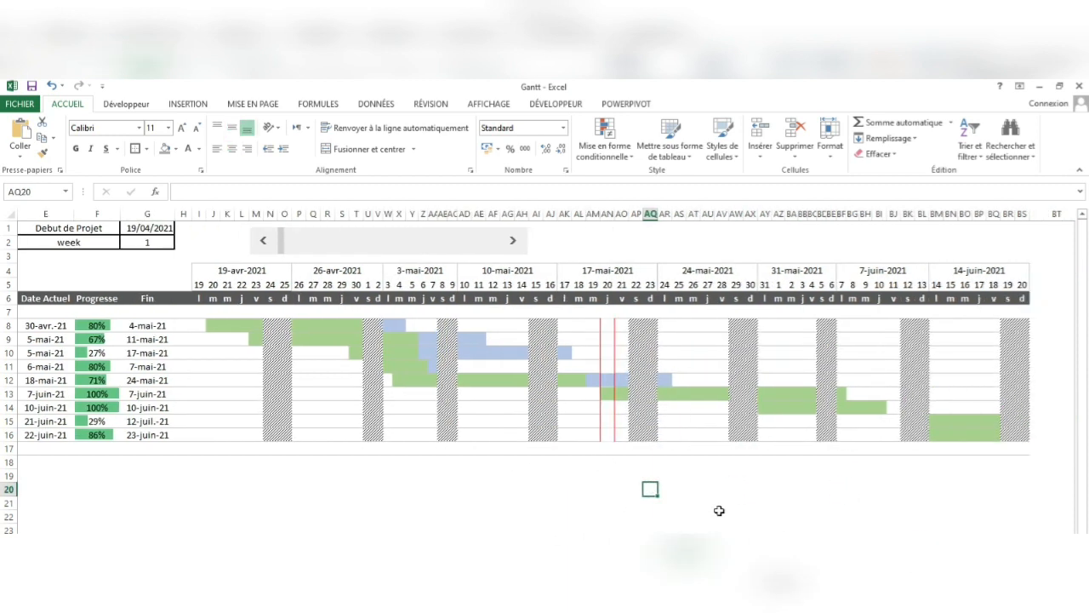
{"action": "scroll", "coordinate": [719, 511], "scroll_direction": "left", "scroll_amount": 3}
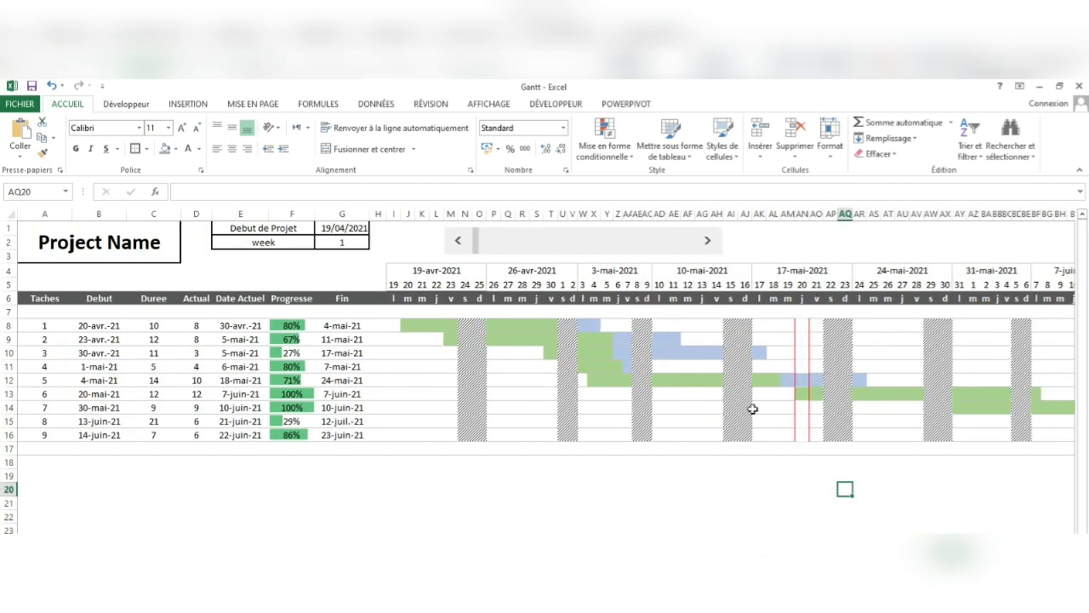
{"action": "left_click", "coordinate": [706, 243]}
{"action": "left_click", "coordinate": [705, 242]}
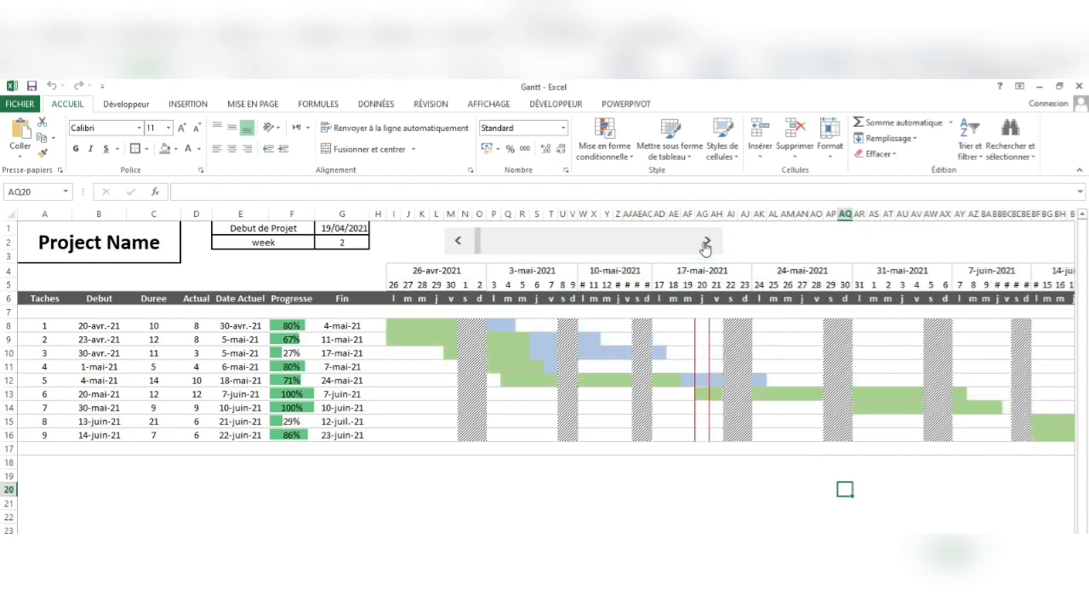
{"action": "left_click", "coordinate": [705, 243]}
{"action": "left_click", "coordinate": [705, 242]}
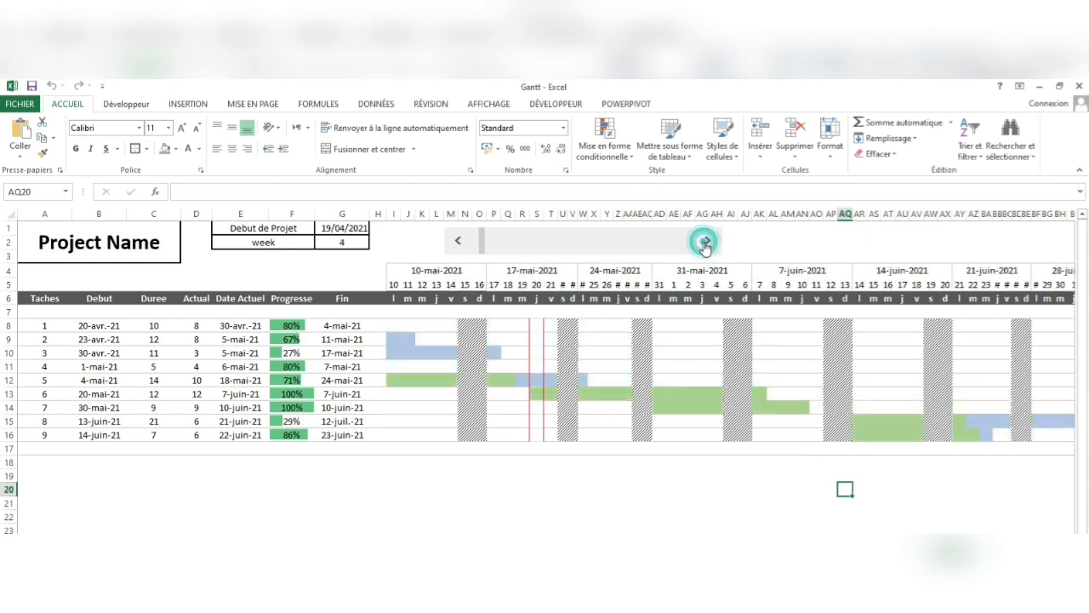
{"action": "left_click", "coordinate": [457, 242]}
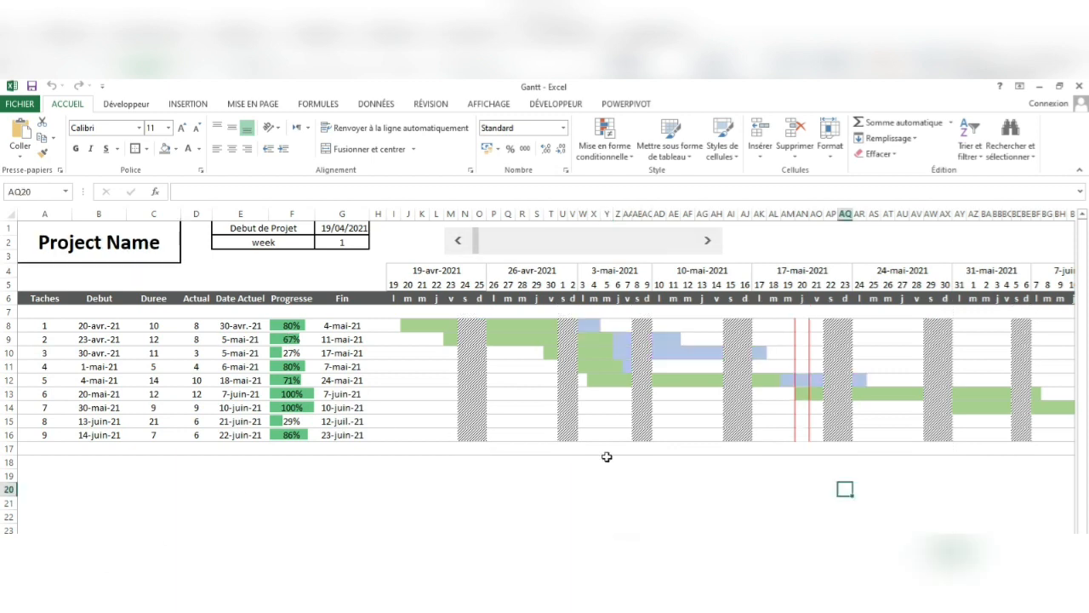
{"action": "left_click", "coordinate": [605, 487]}
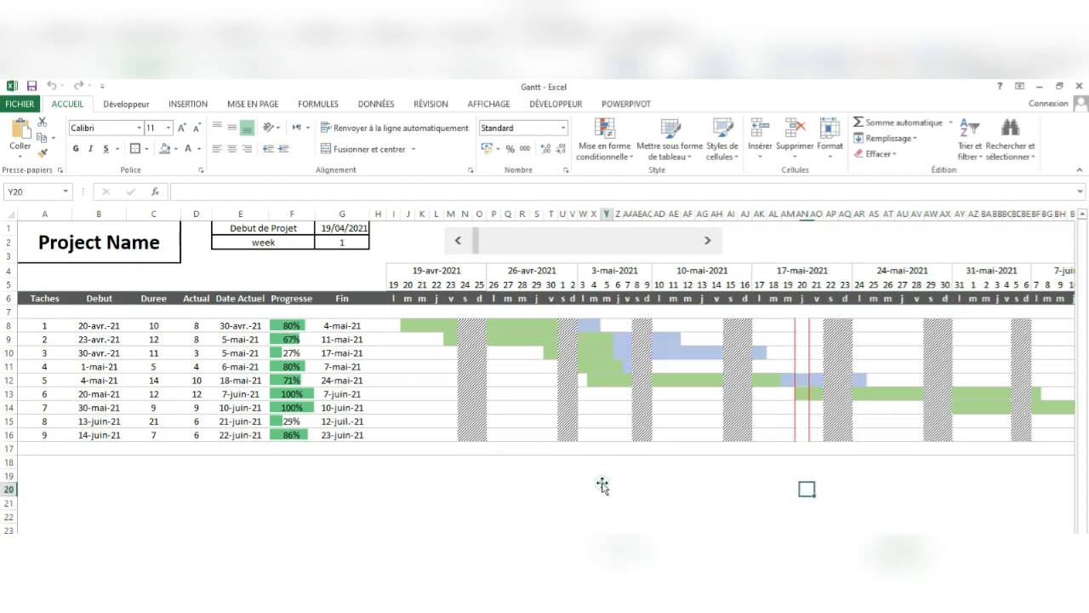
{"action": "left_click", "coordinate": [993, 329]}
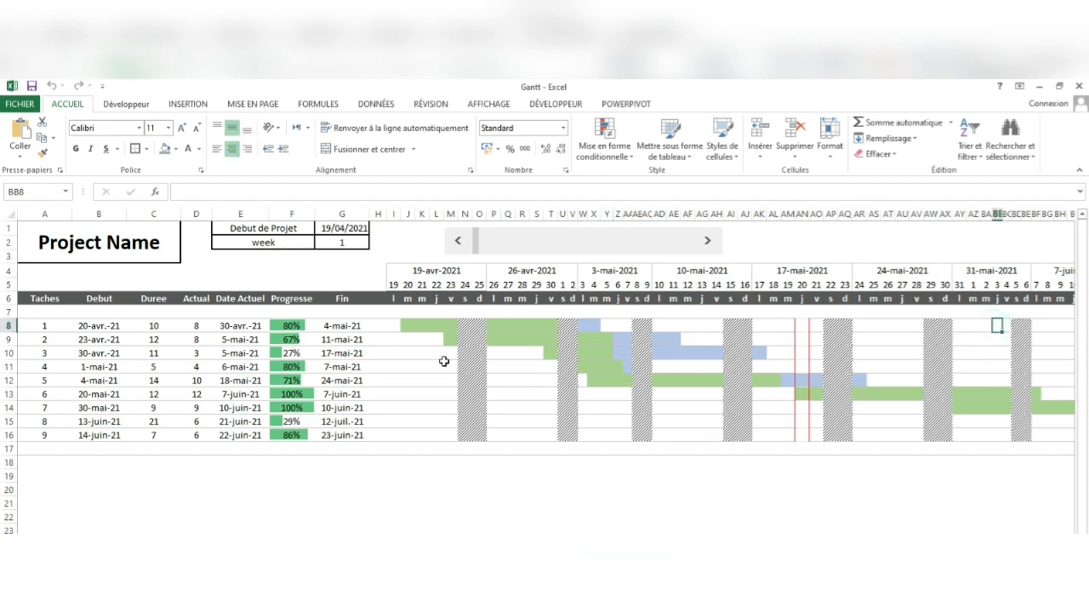